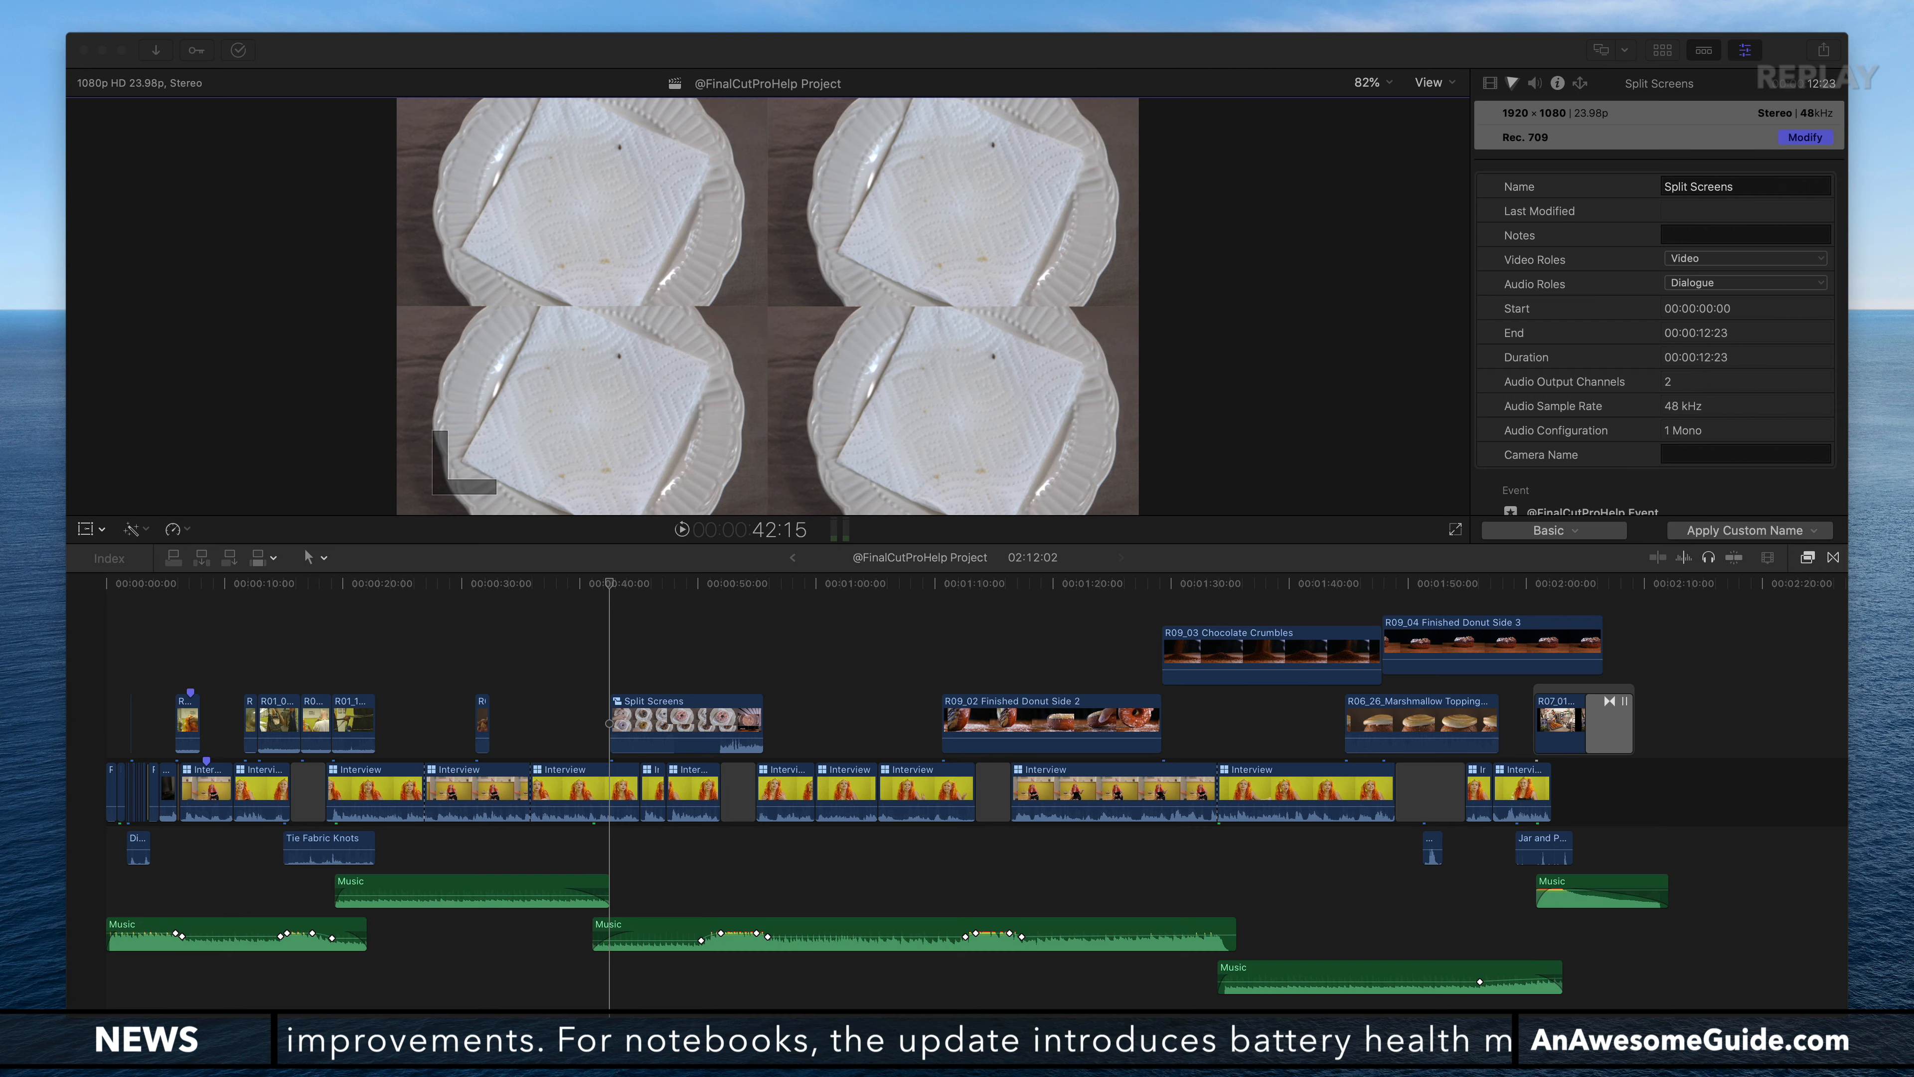
# Step: Place the playhead over the Split Screens clip in the project timeline at about 45:03
pyautogui.click(478, 44)
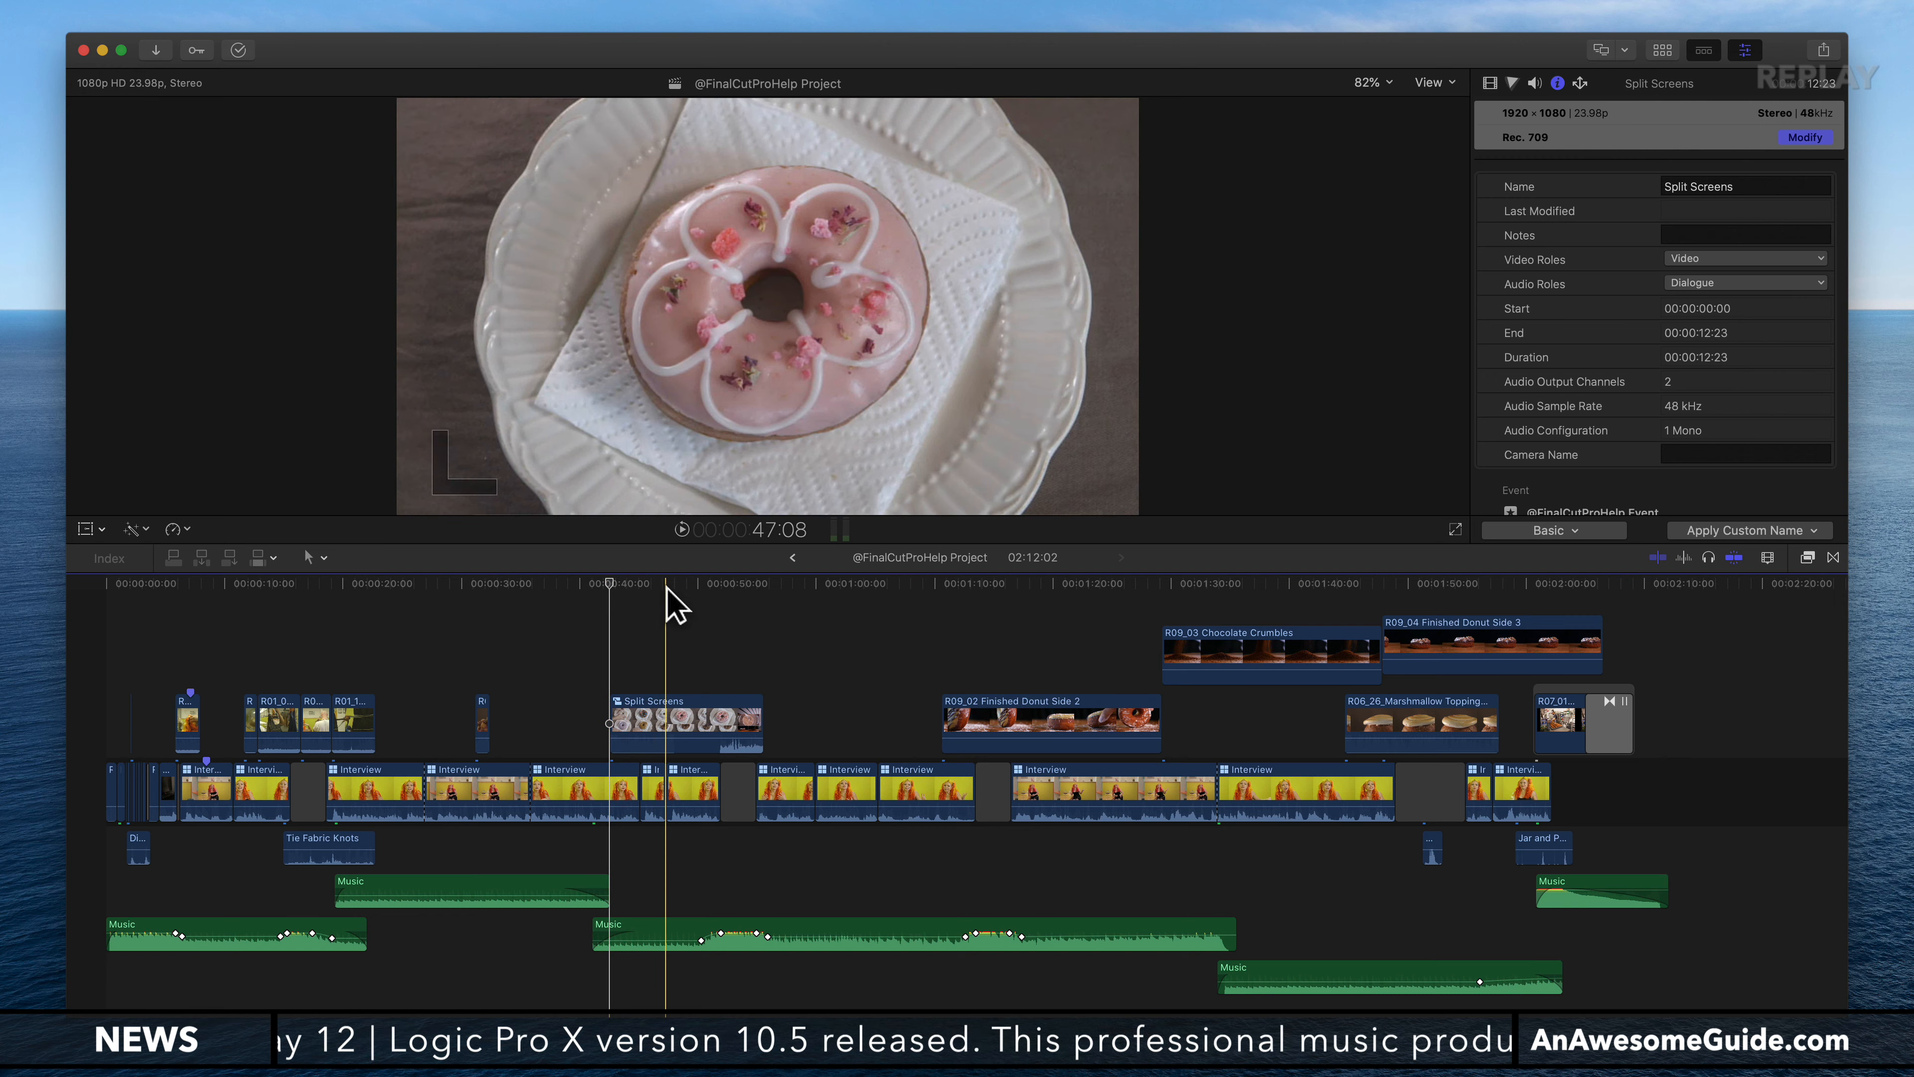
pyautogui.click(632, 582)
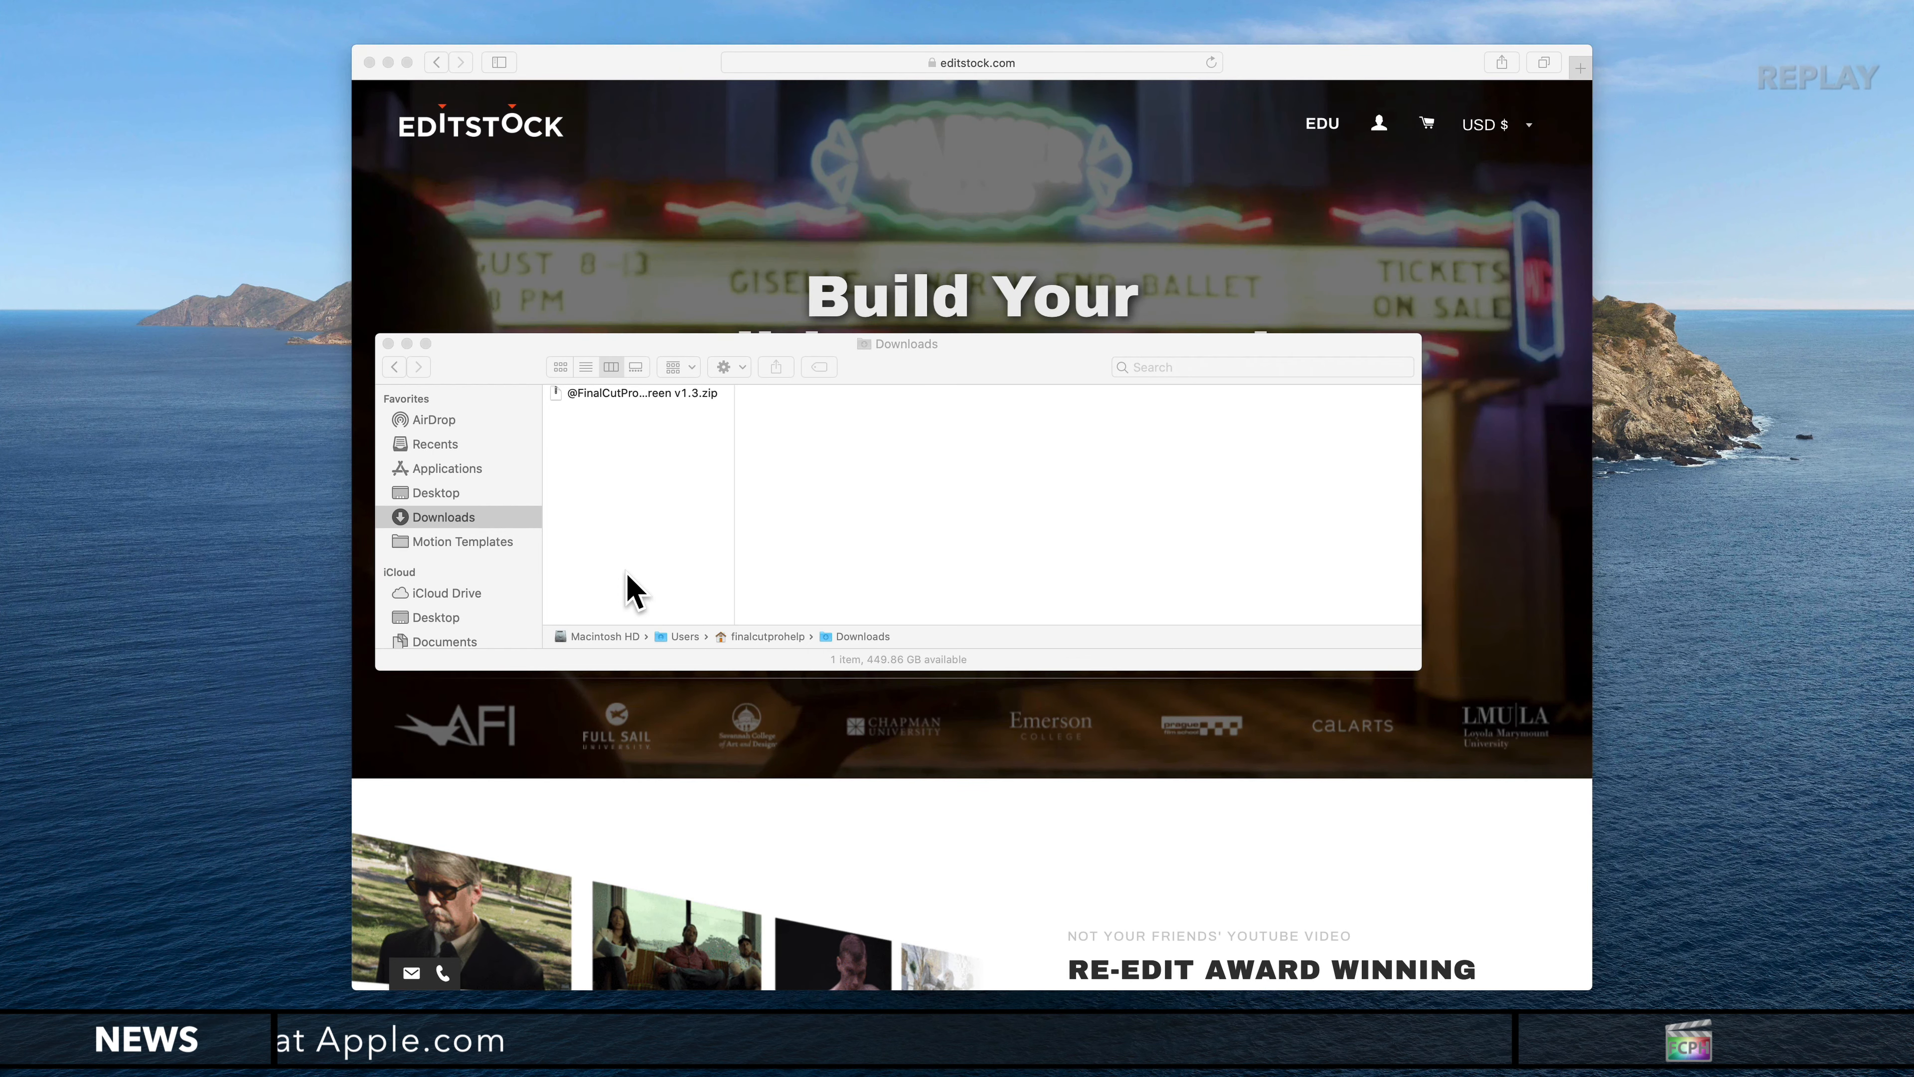
pyautogui.doubleClick(734, 476)
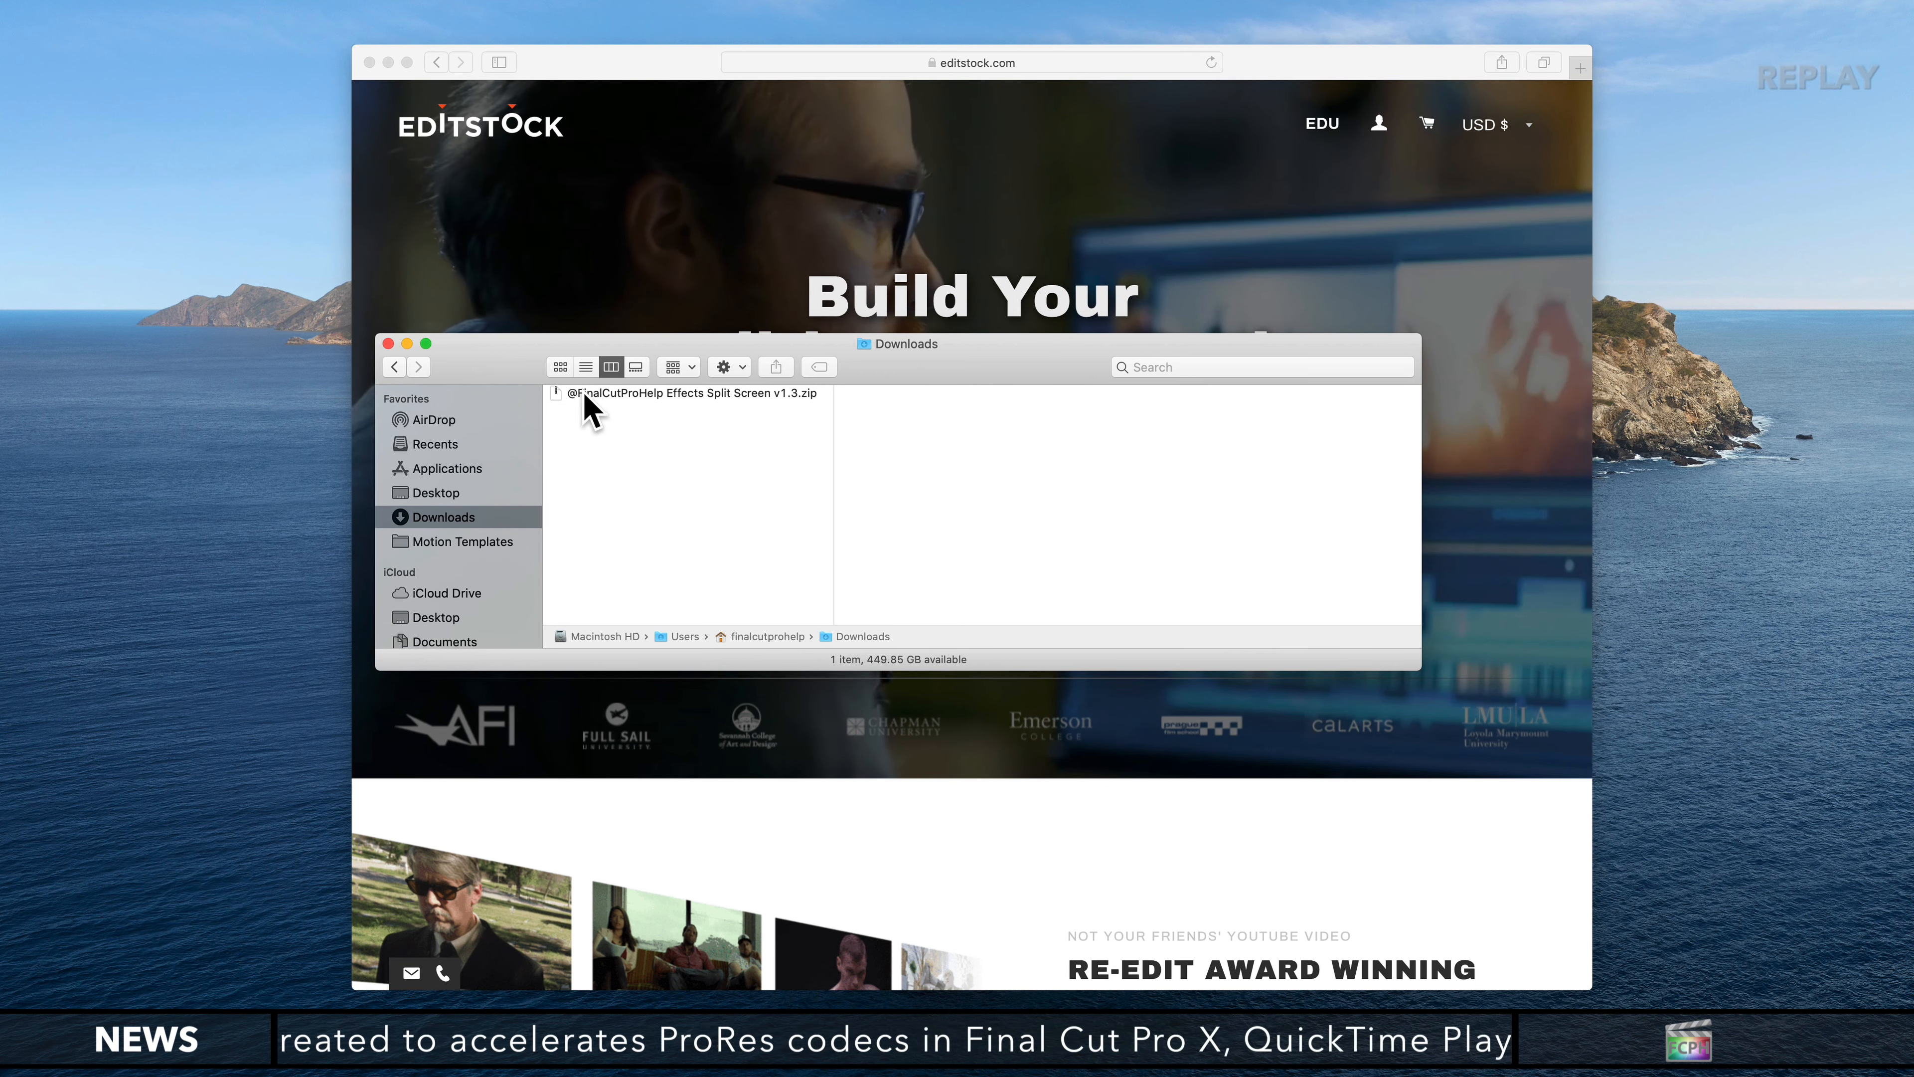
pyautogui.click(646, 393)
pyautogui.doubleClick(646, 394)
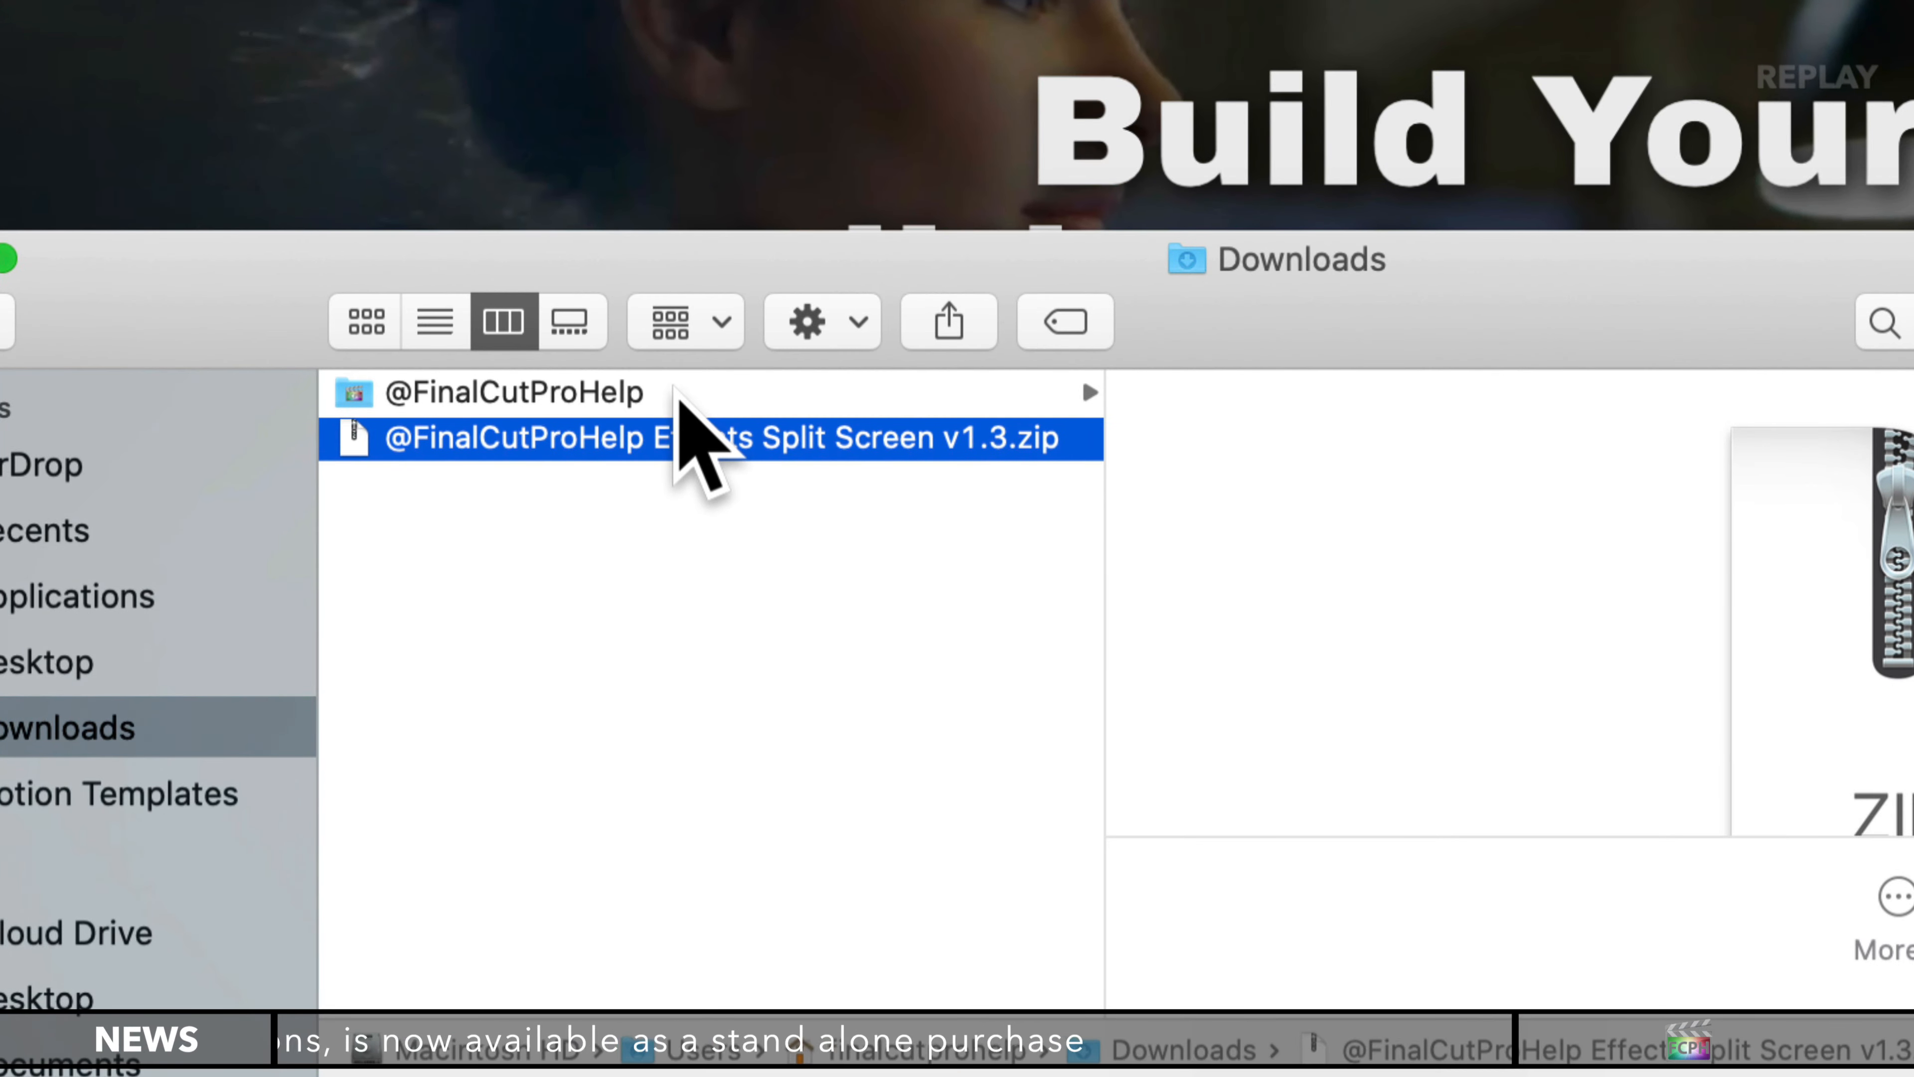
pyautogui.click(400, 392)
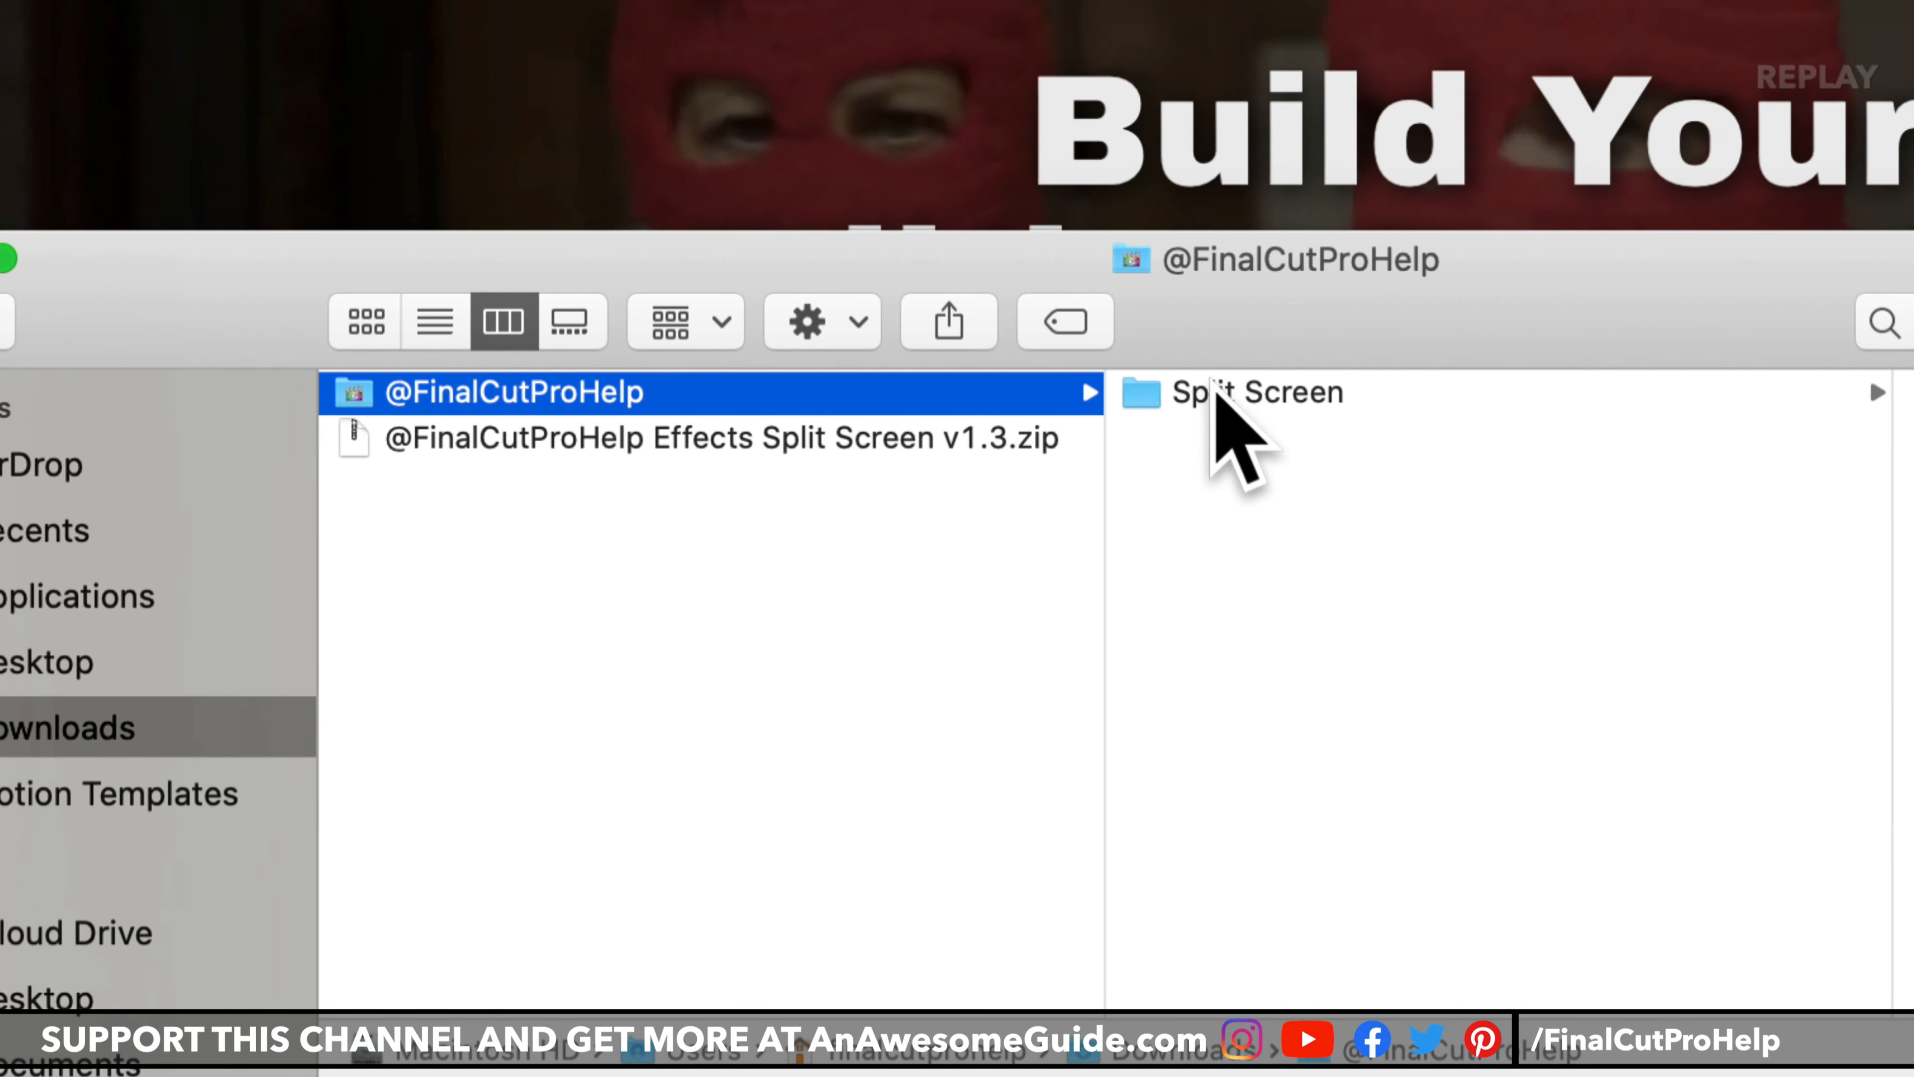
pyautogui.click(1222, 398)
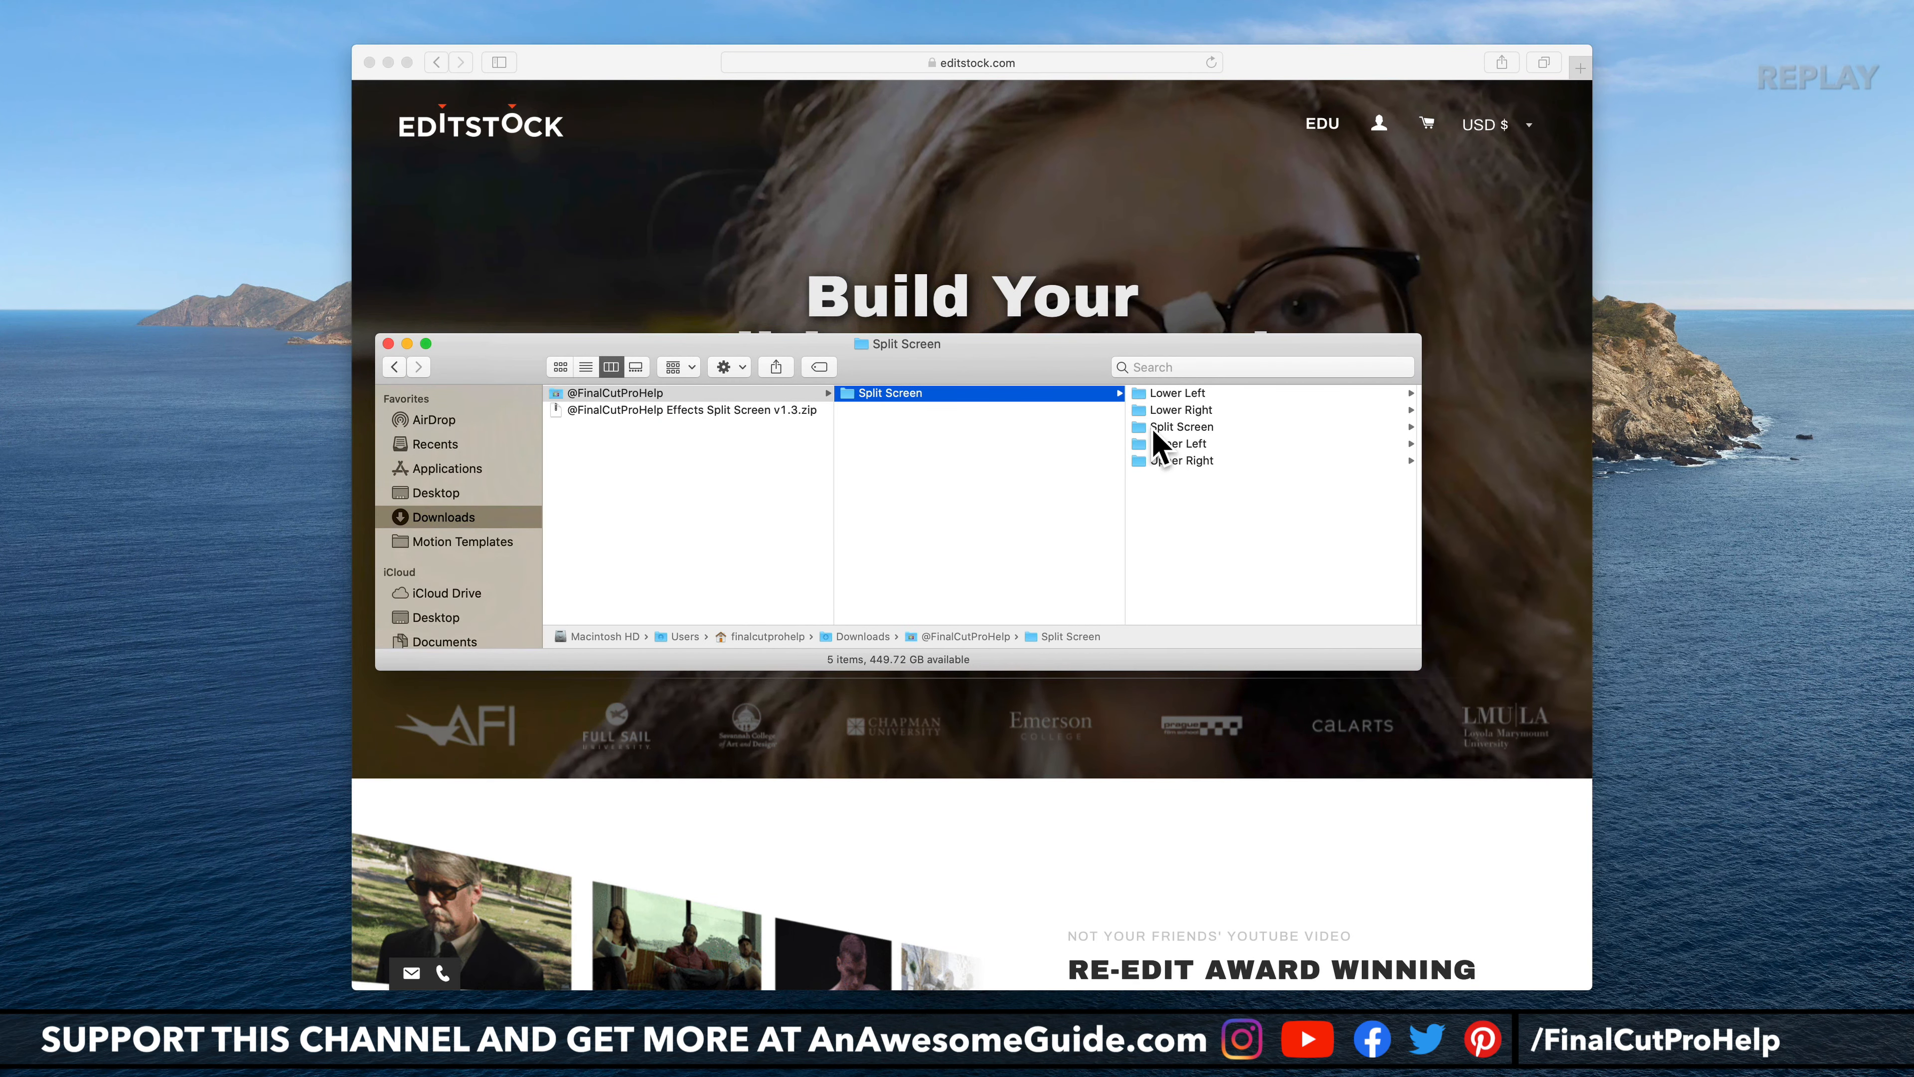
pyautogui.click(662, 393)
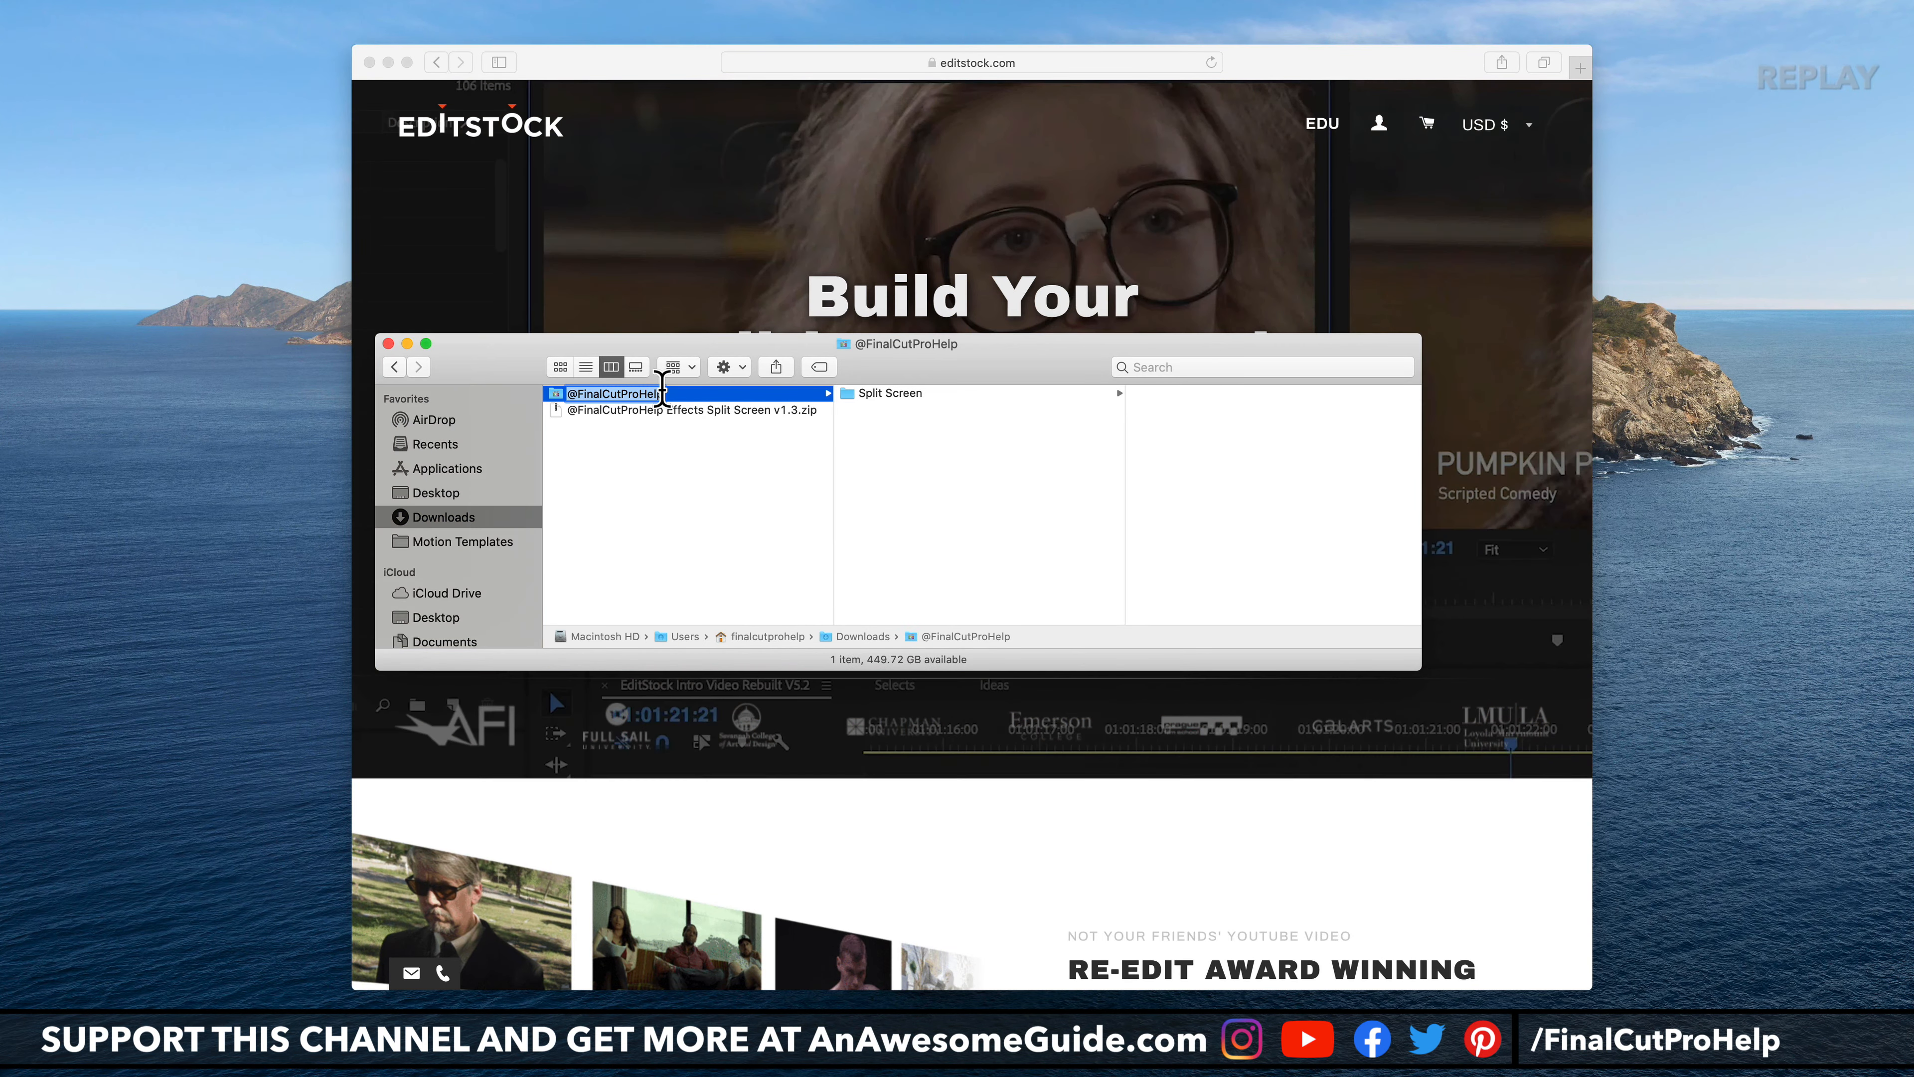
# Step: Minimize the EditStock browser window and open a second Finder window above the first, showing the Motion Templates folder
pyautogui.click(584, 62)
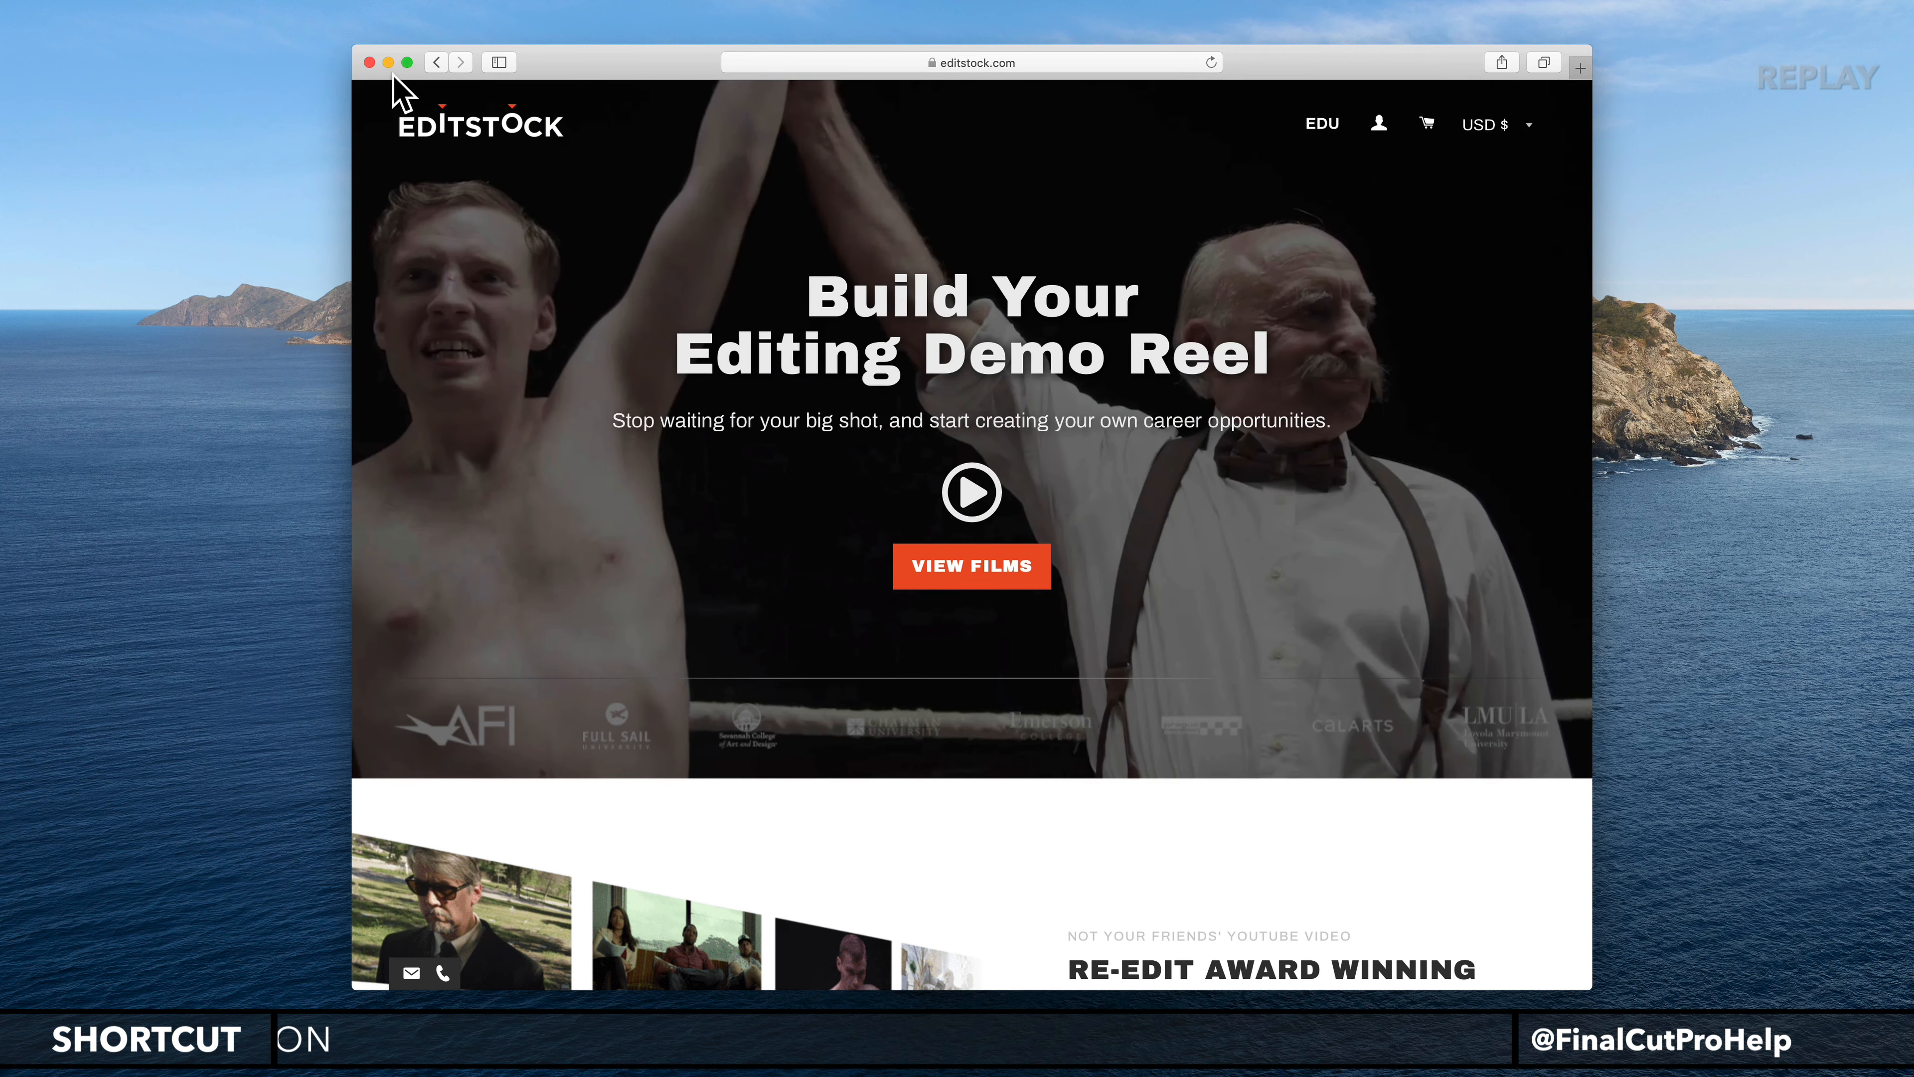
pyautogui.click(389, 63)
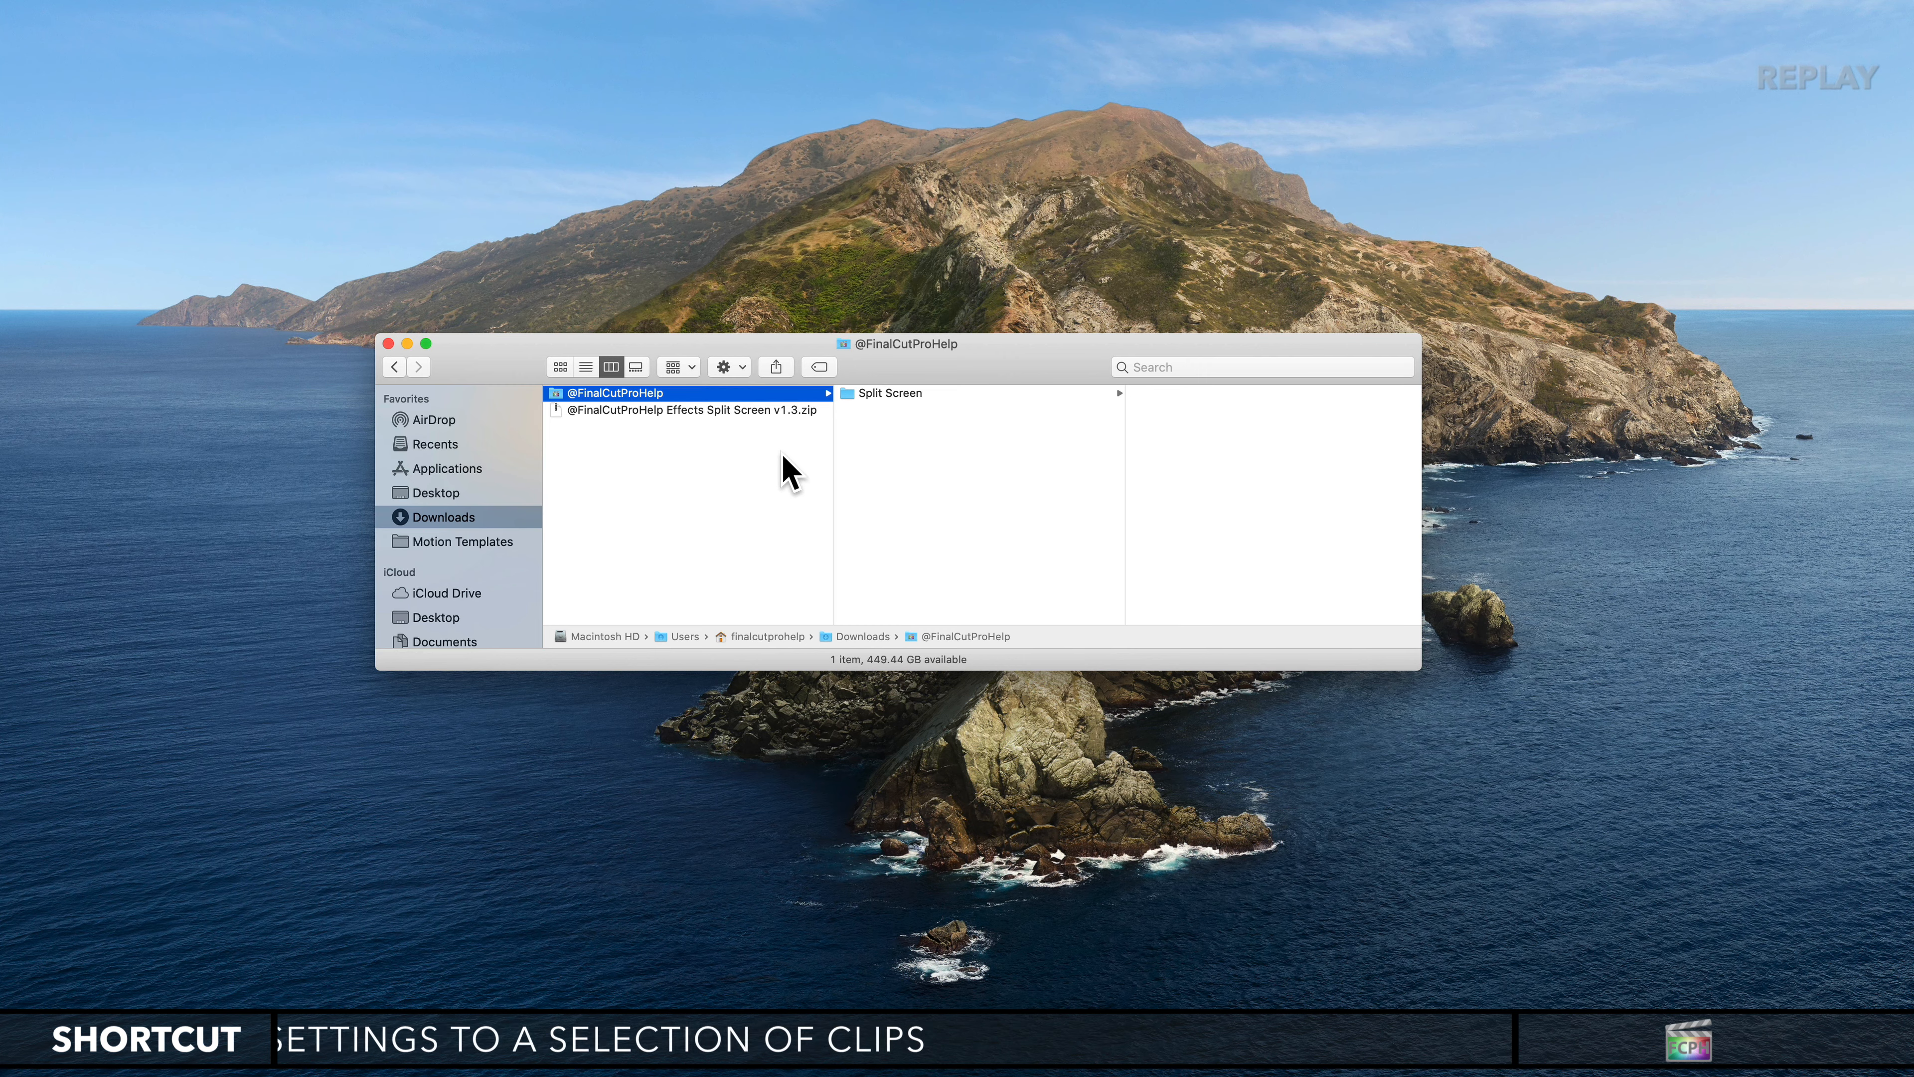
pyautogui.press('super+n')
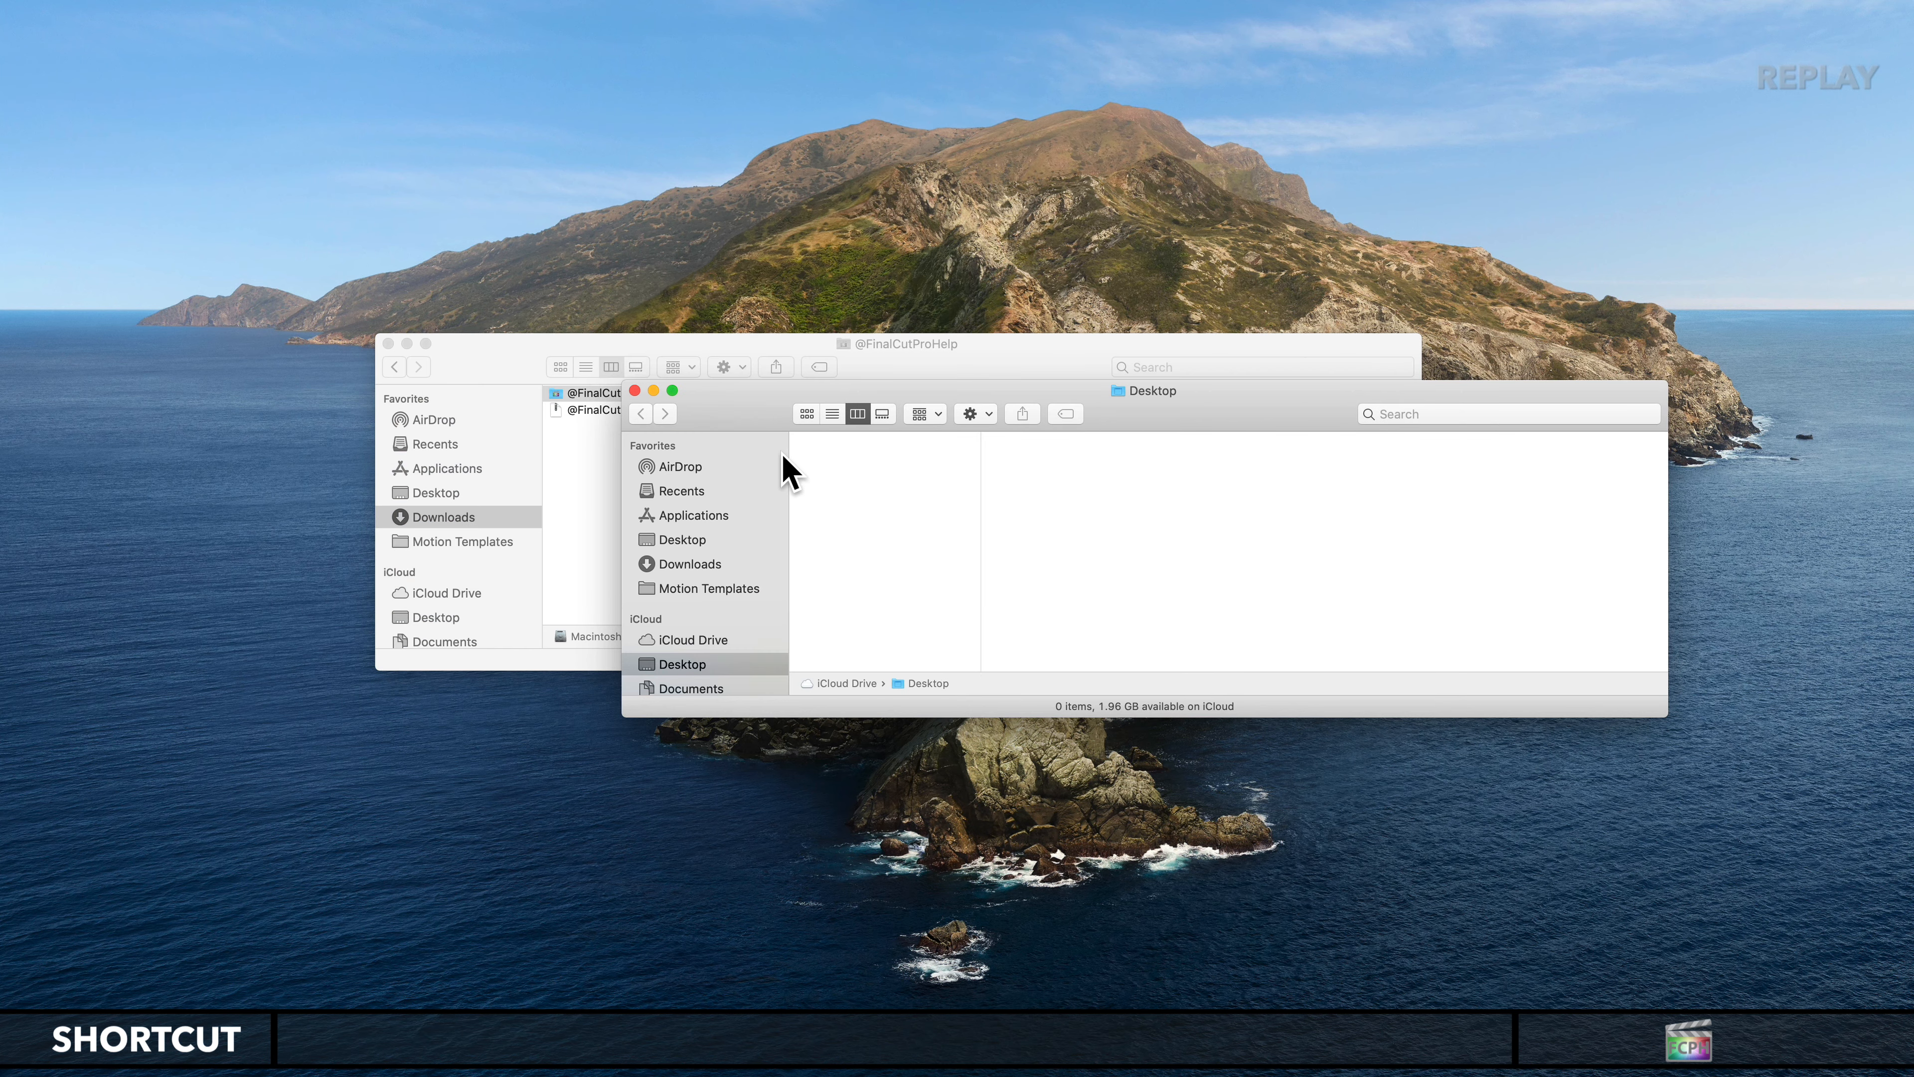
pyautogui.moveTo(749, 377); pyautogui.dragTo(516, 55)
pyautogui.click(440, 219)
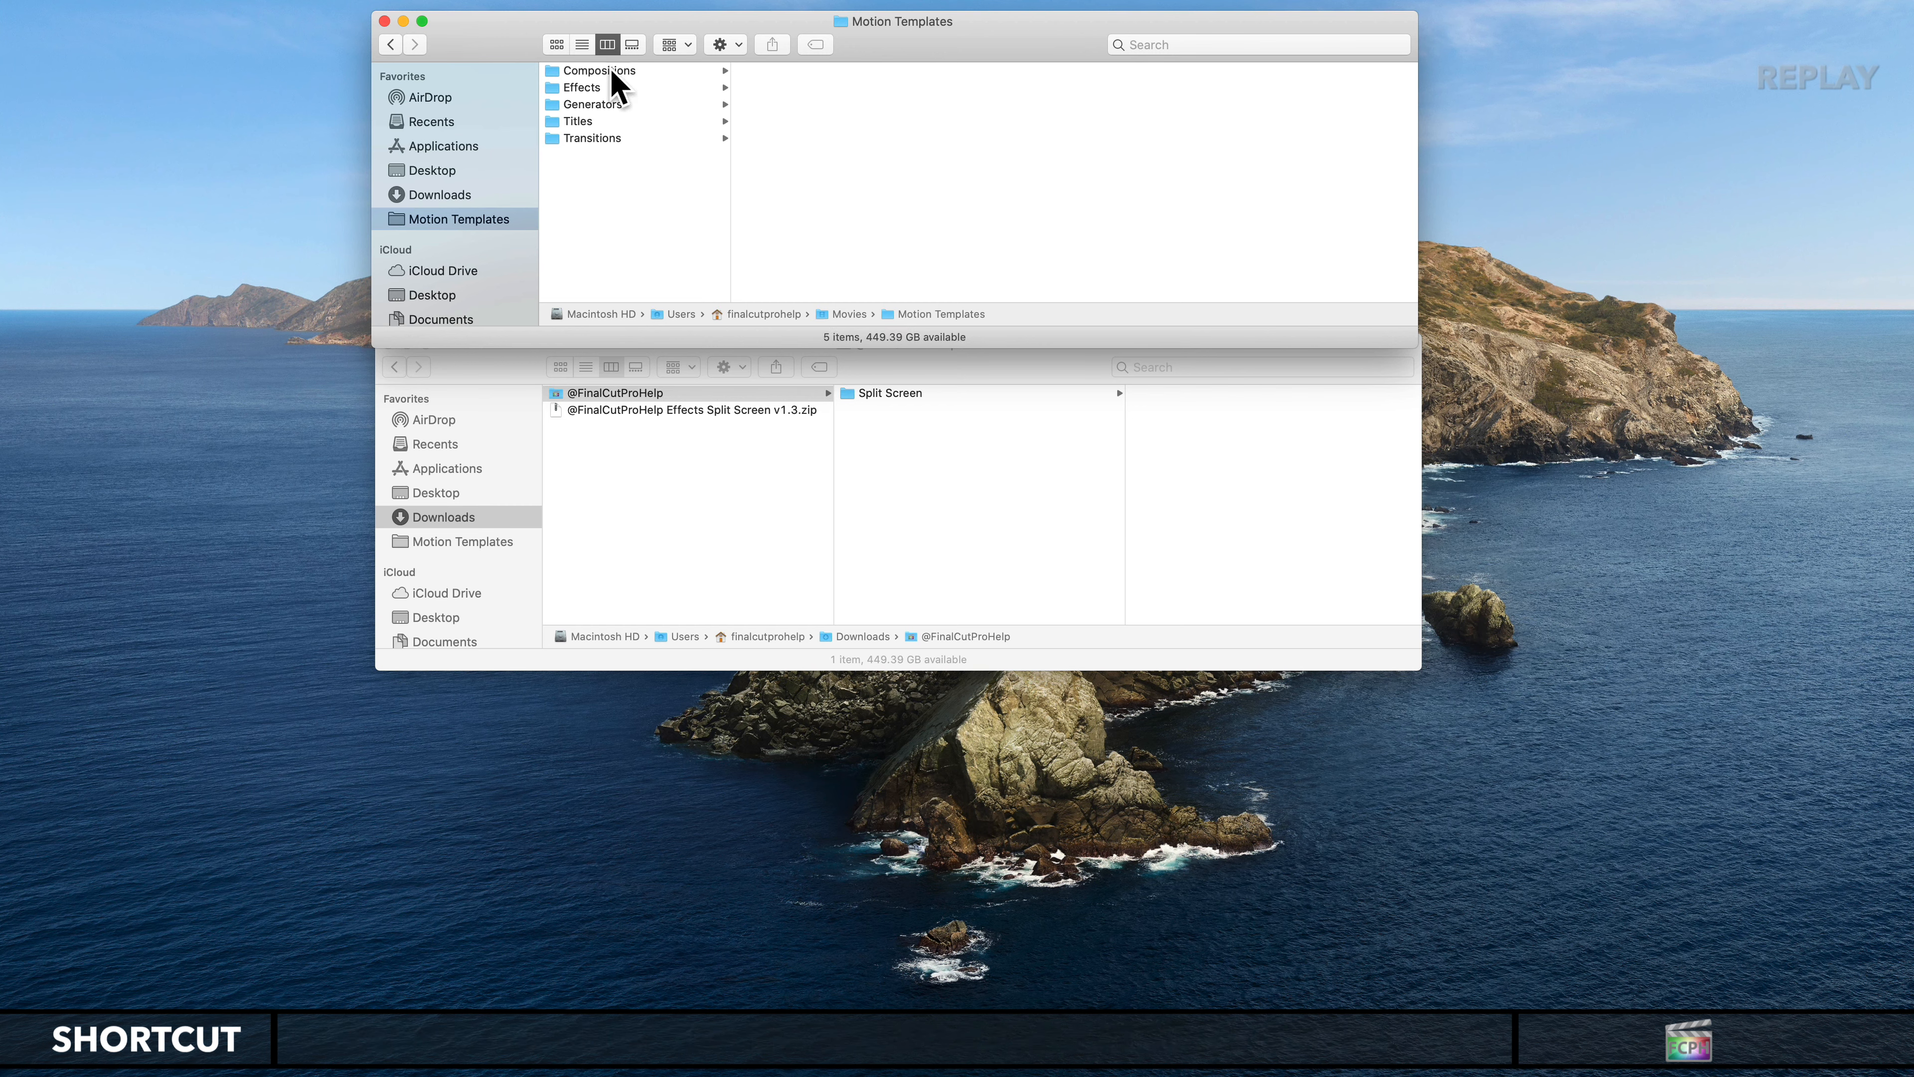
pyautogui.click(608, 87)
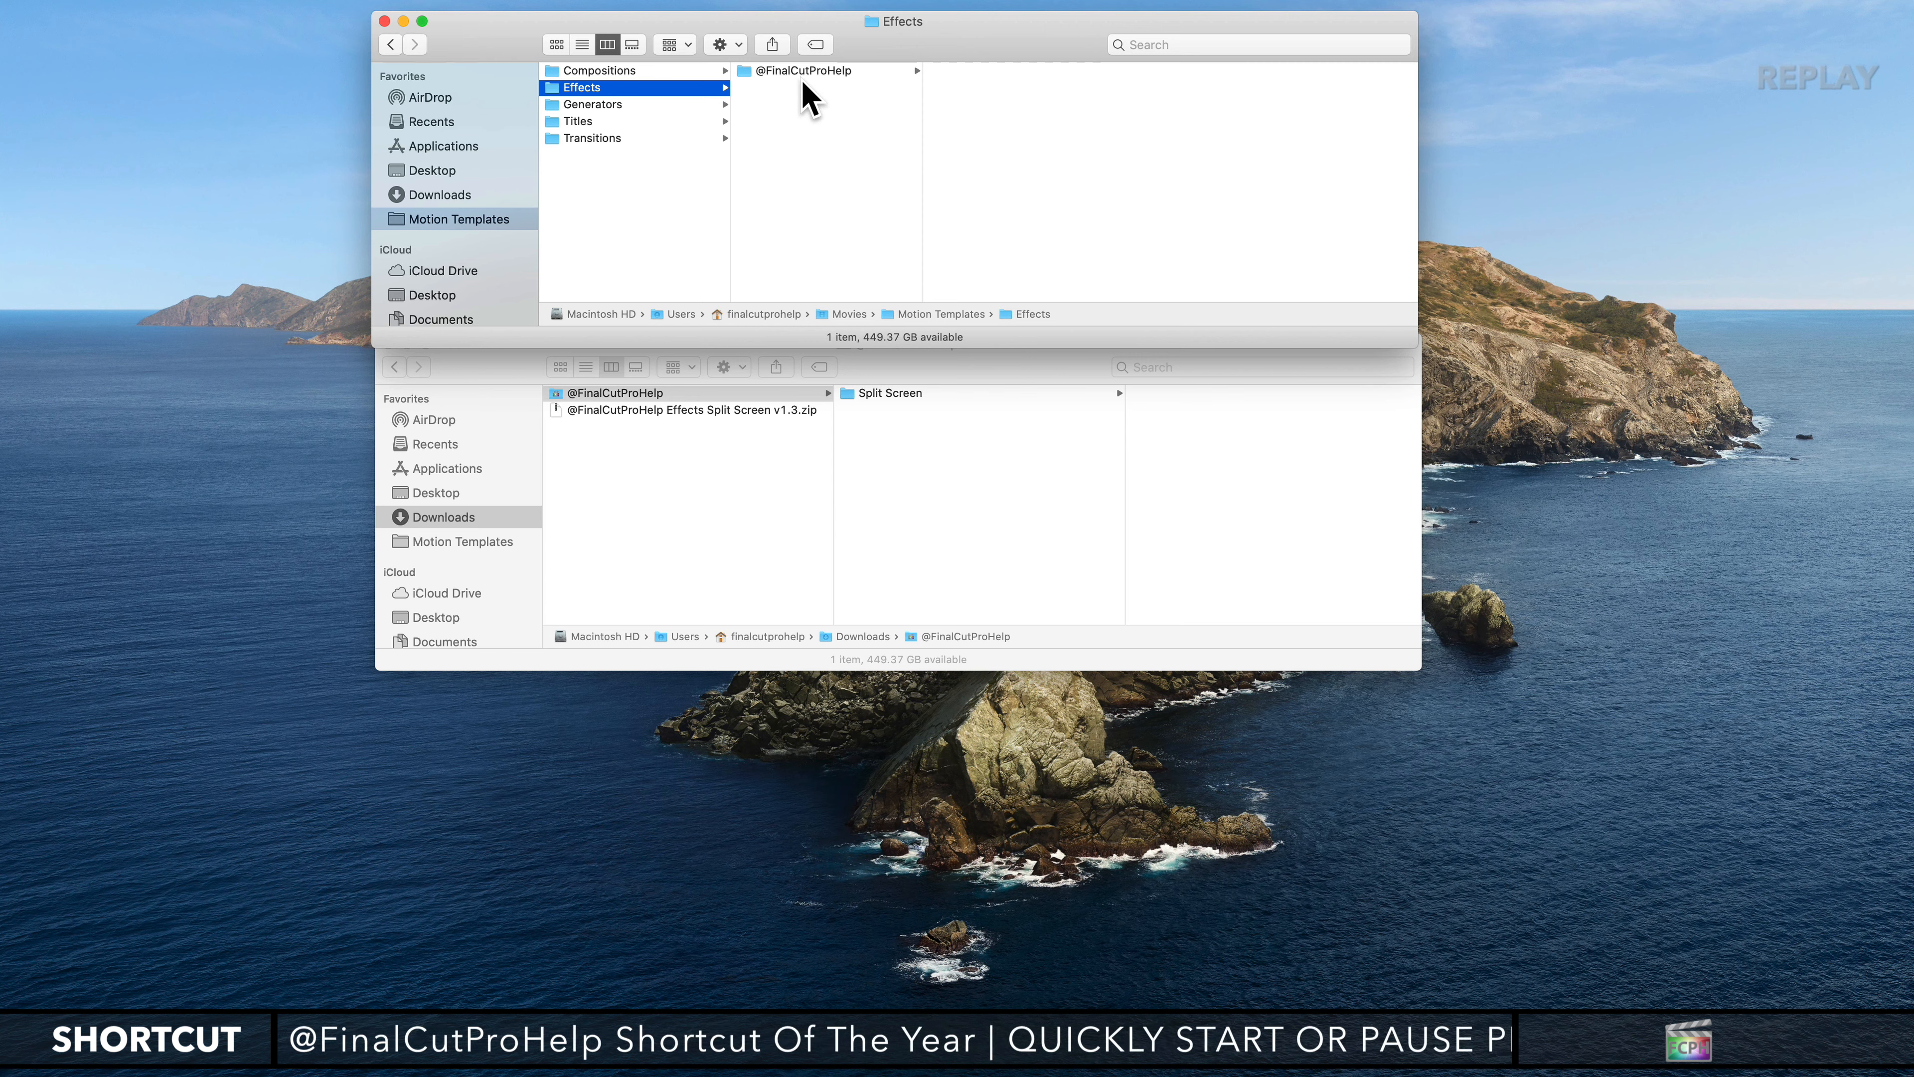
pyautogui.click(774, 71)
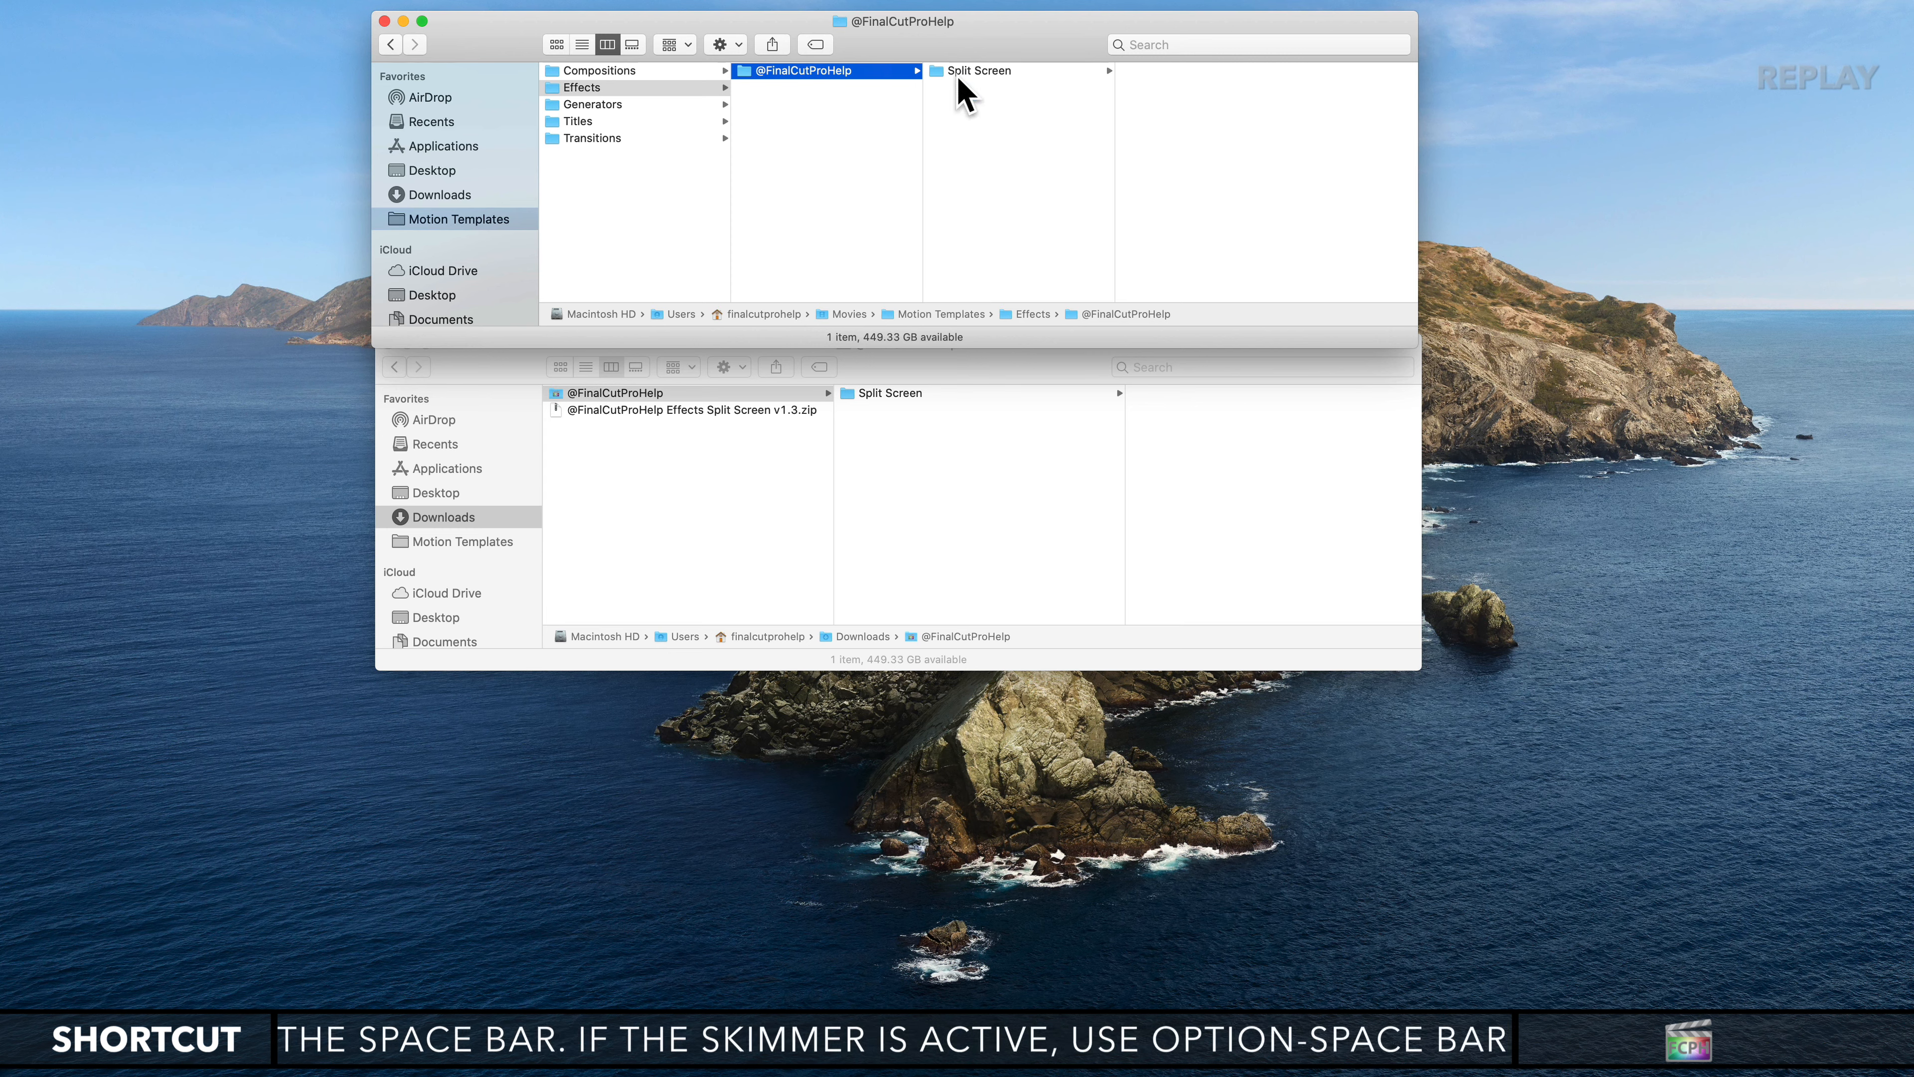
pyautogui.click(984, 71)
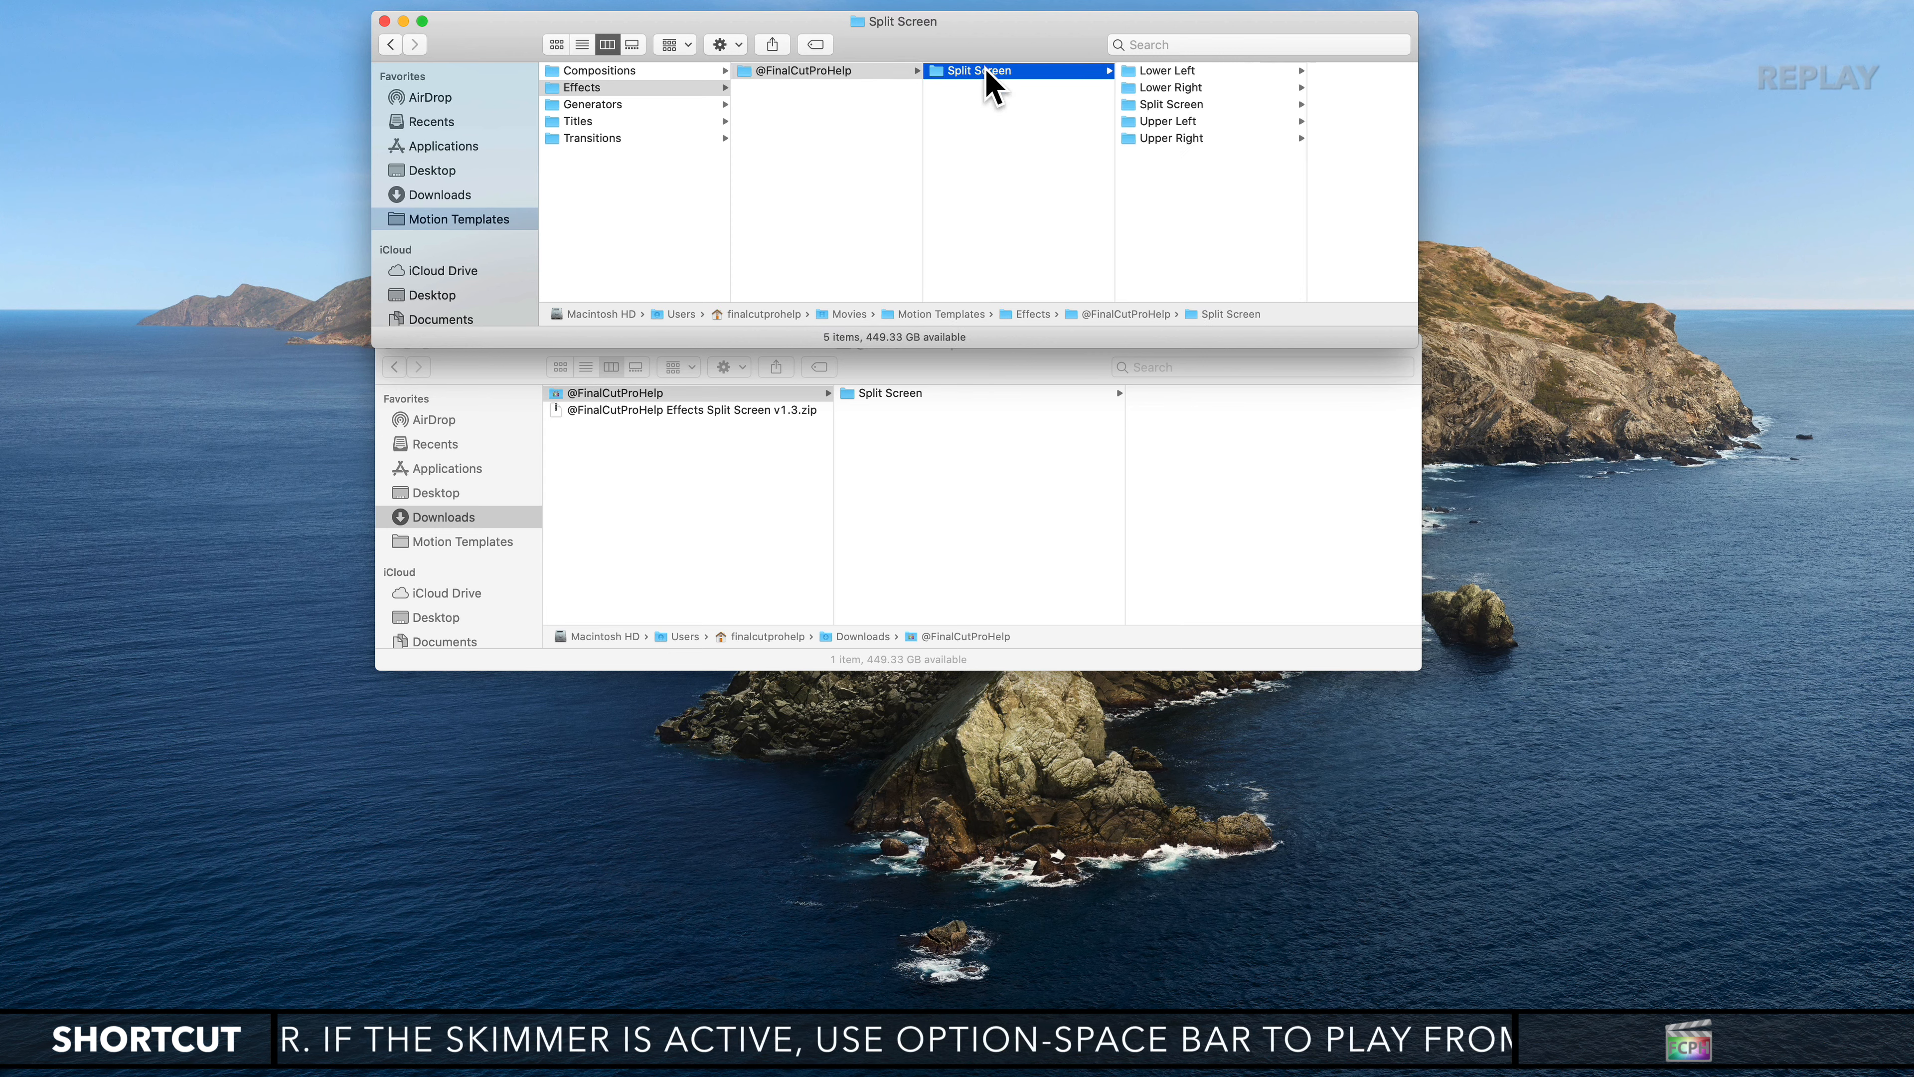
pyautogui.click(900, 399)
pyautogui.click(899, 398)
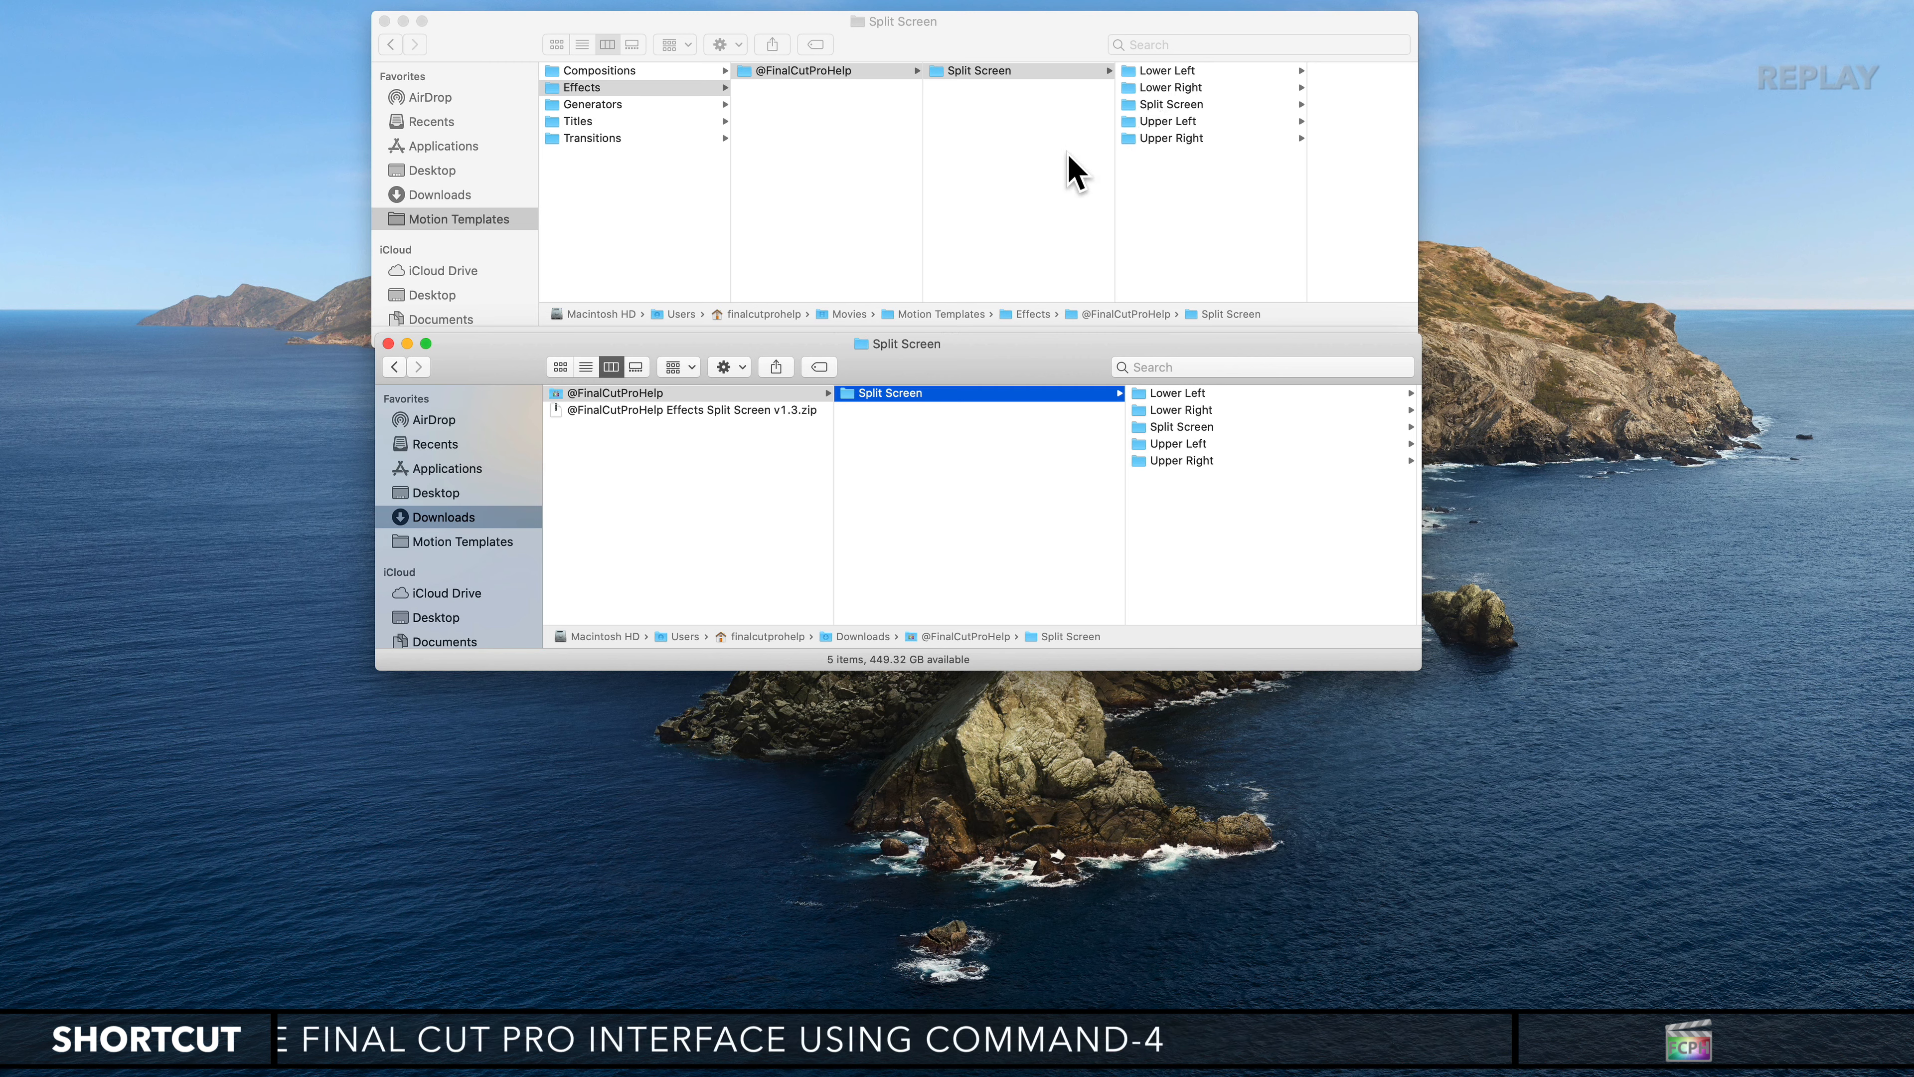
pyautogui.click(839, 86)
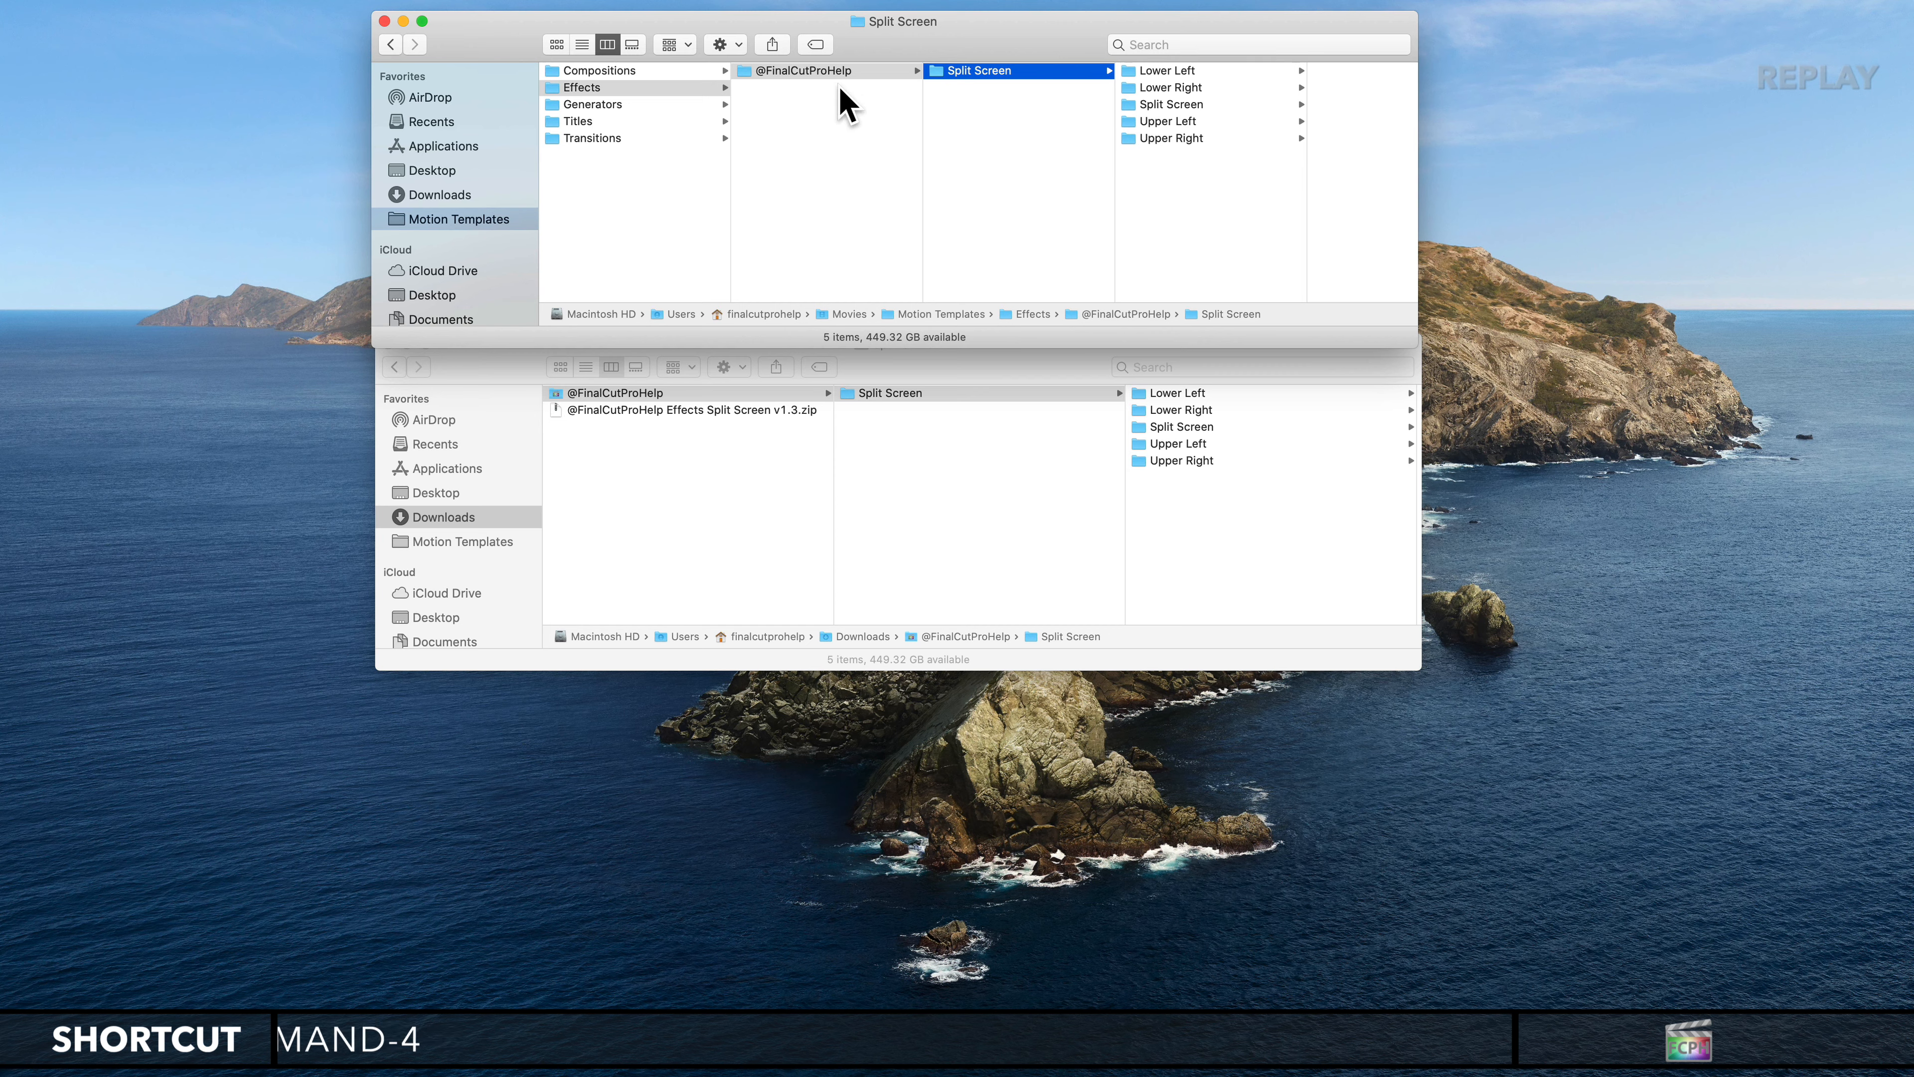
pyautogui.click(584, 445)
pyautogui.click(602, 393)
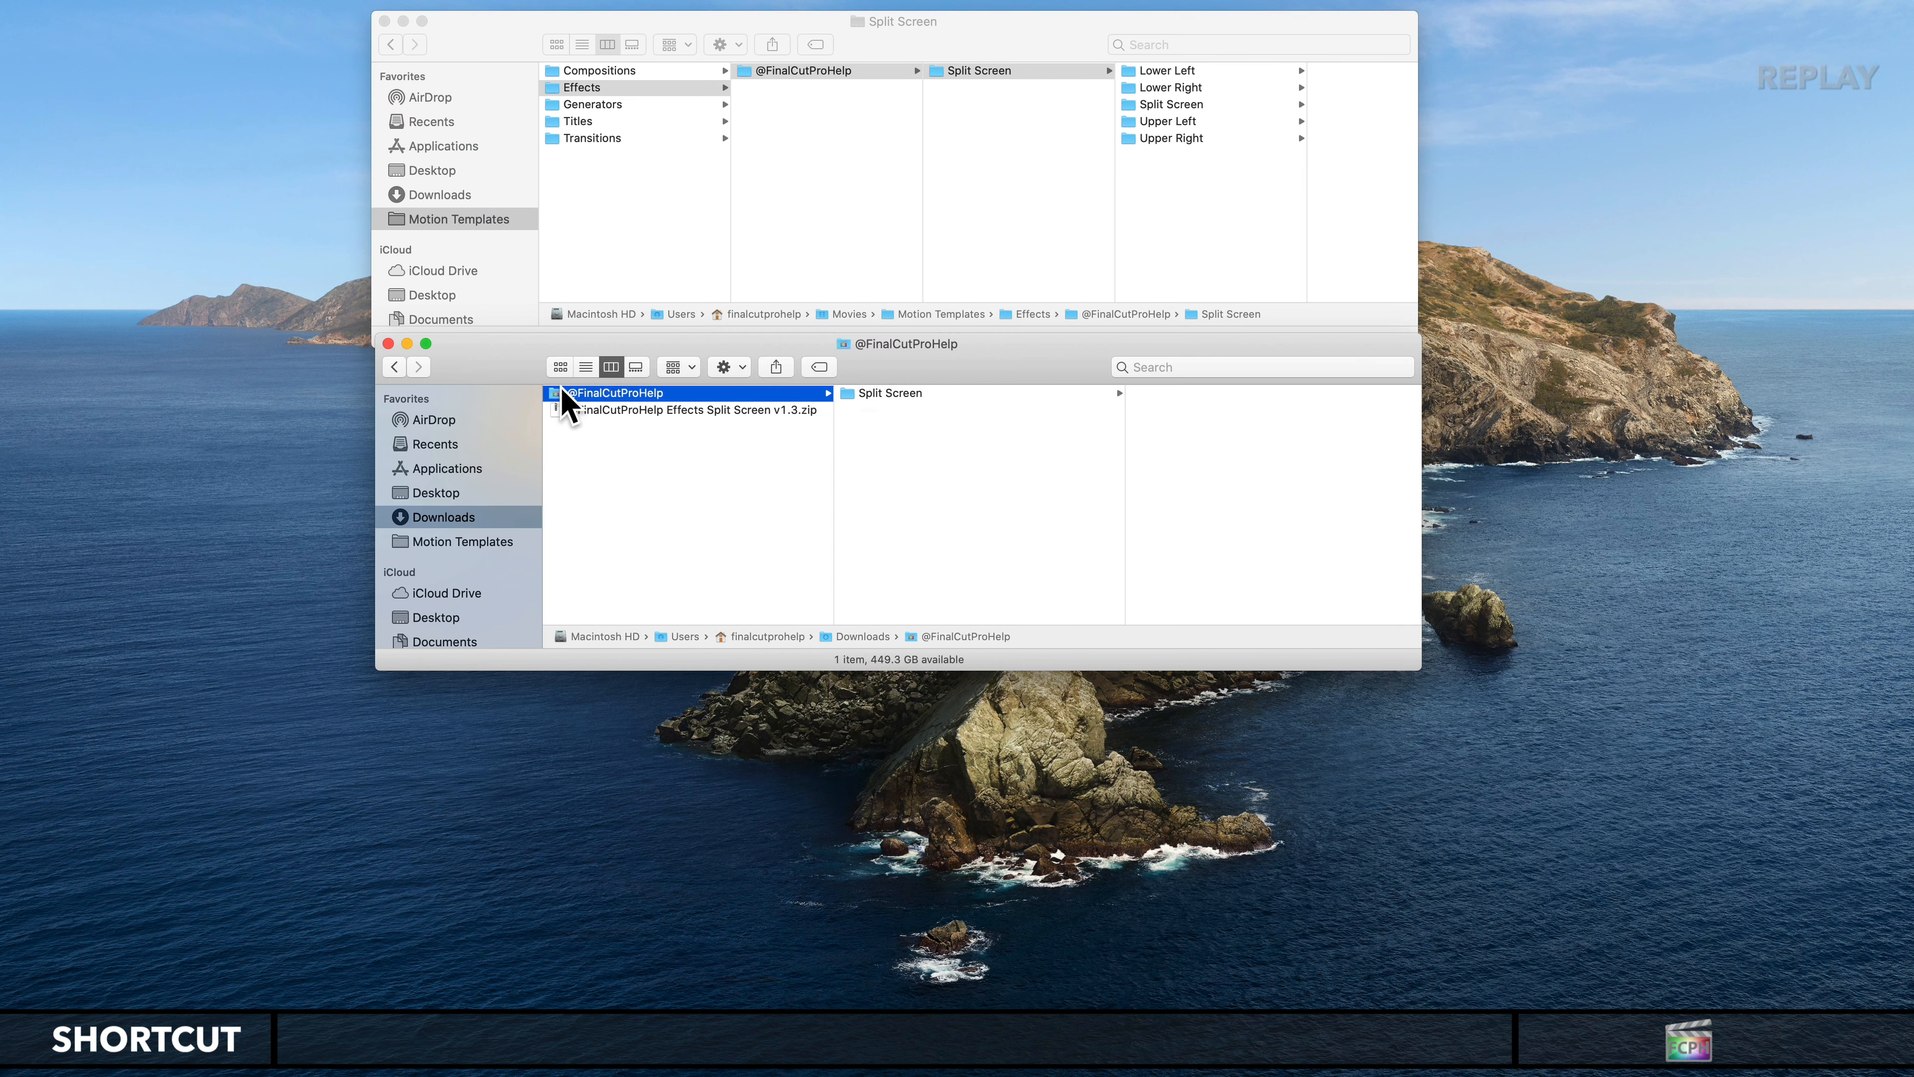
pyautogui.moveTo(561, 390); pyautogui.dragTo(786, 120)
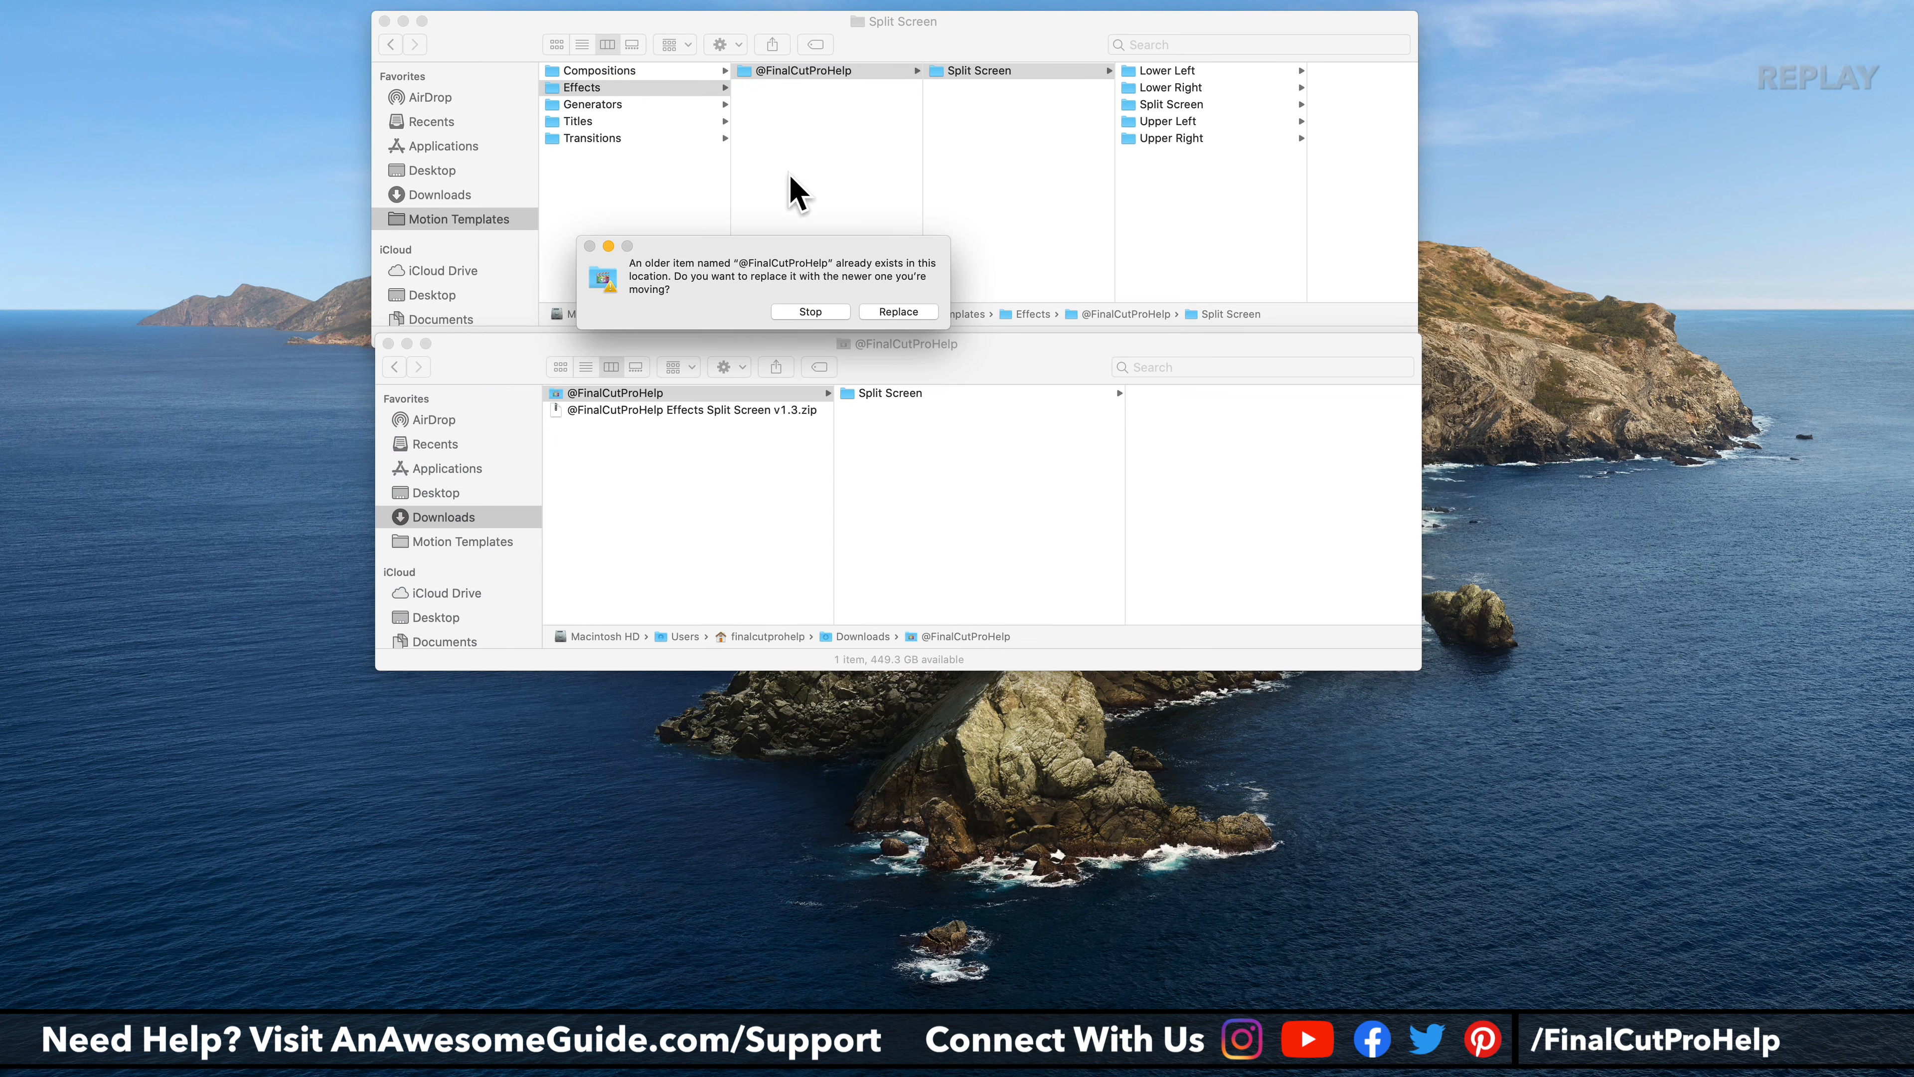
pyautogui.click(898, 312)
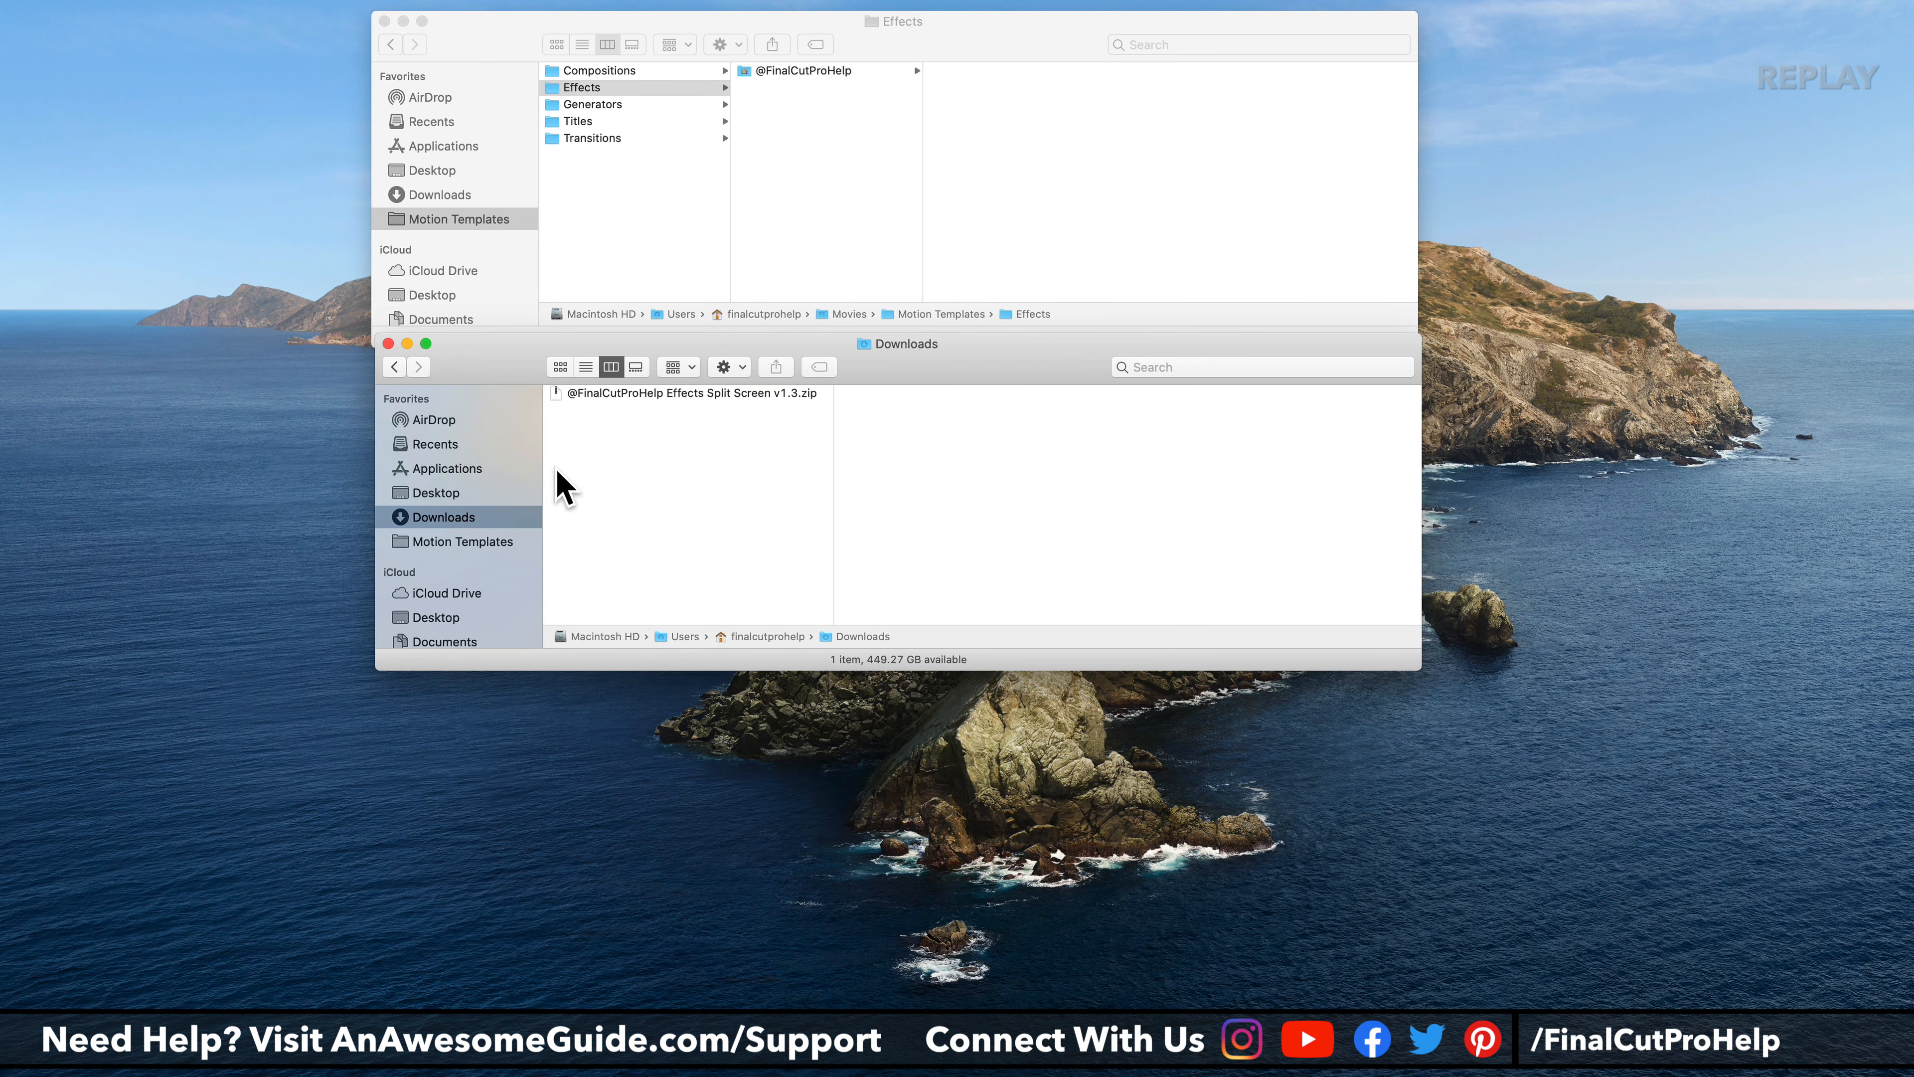
# Step: Close both Finder windows and switch to Final Cut Pro
pyautogui.click(389, 344)
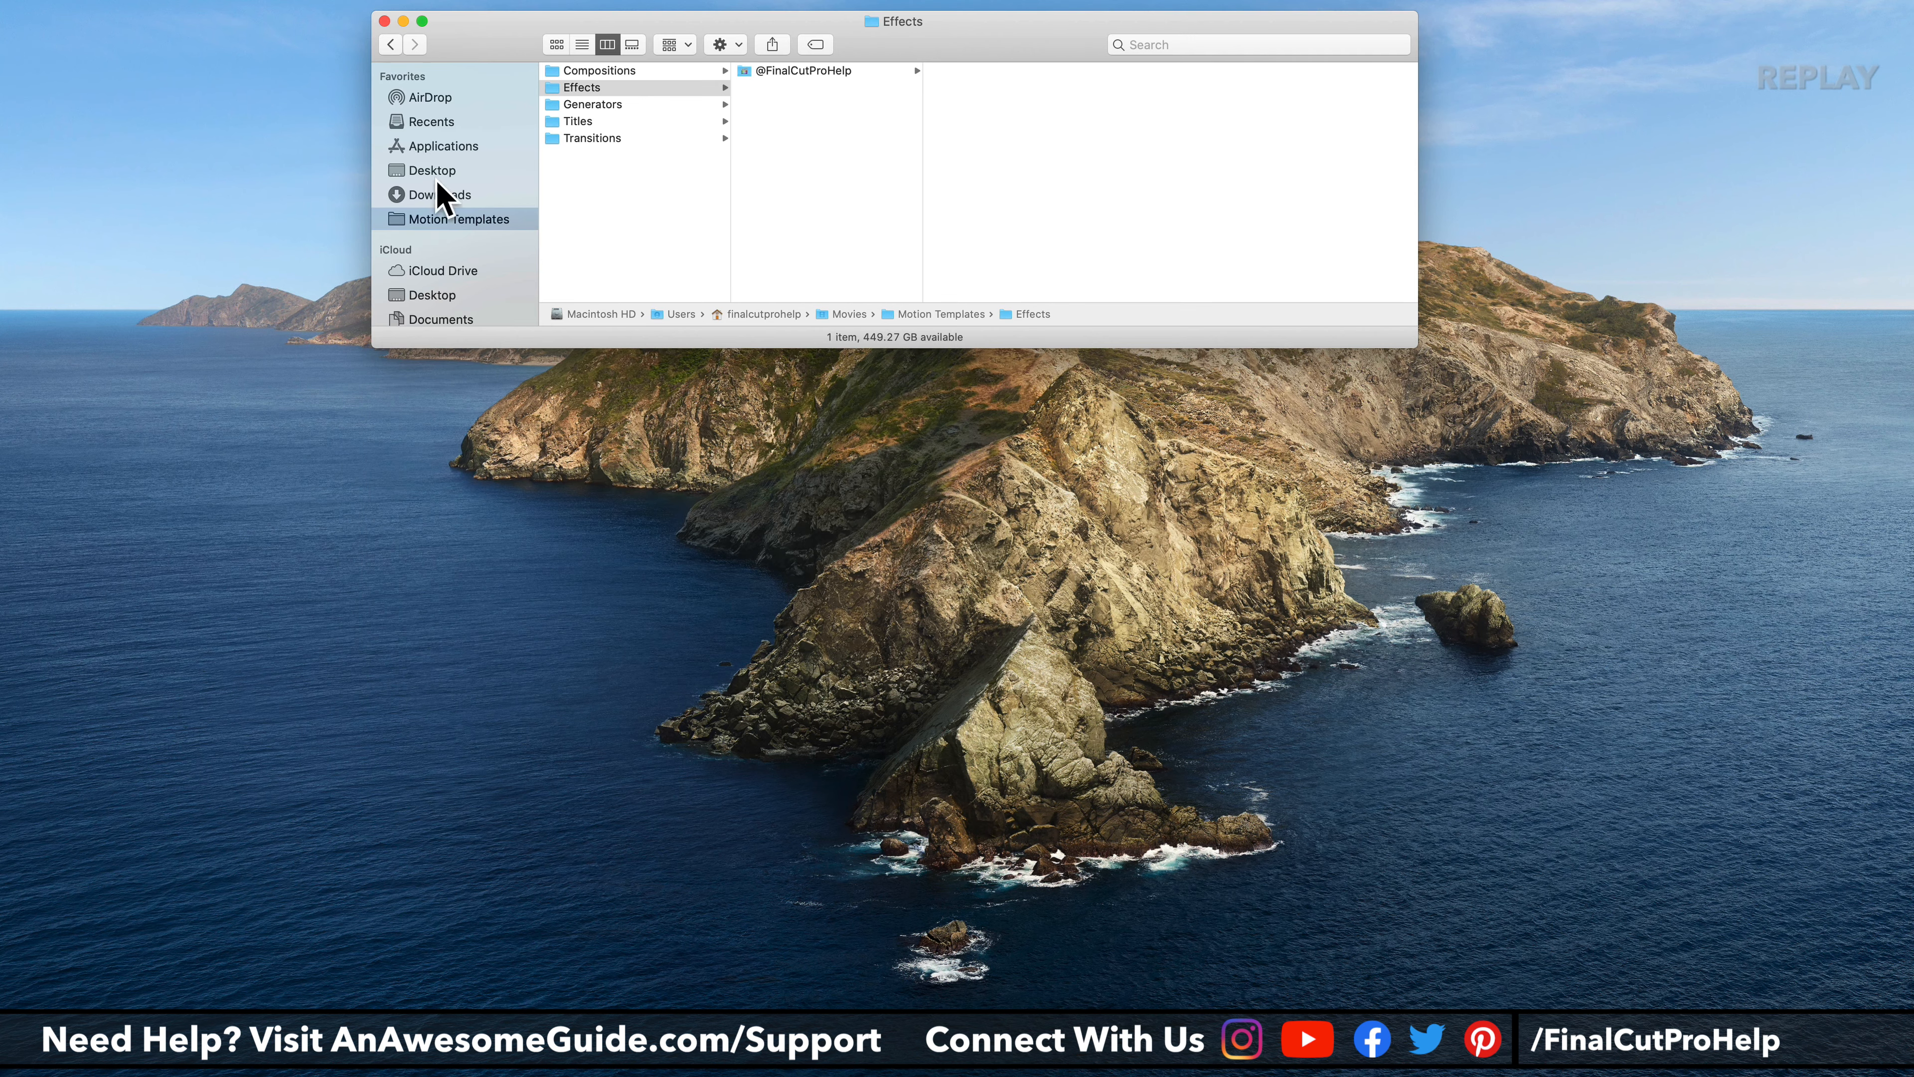
pyautogui.moveTo(461, 42); pyautogui.dragTo(488, 275)
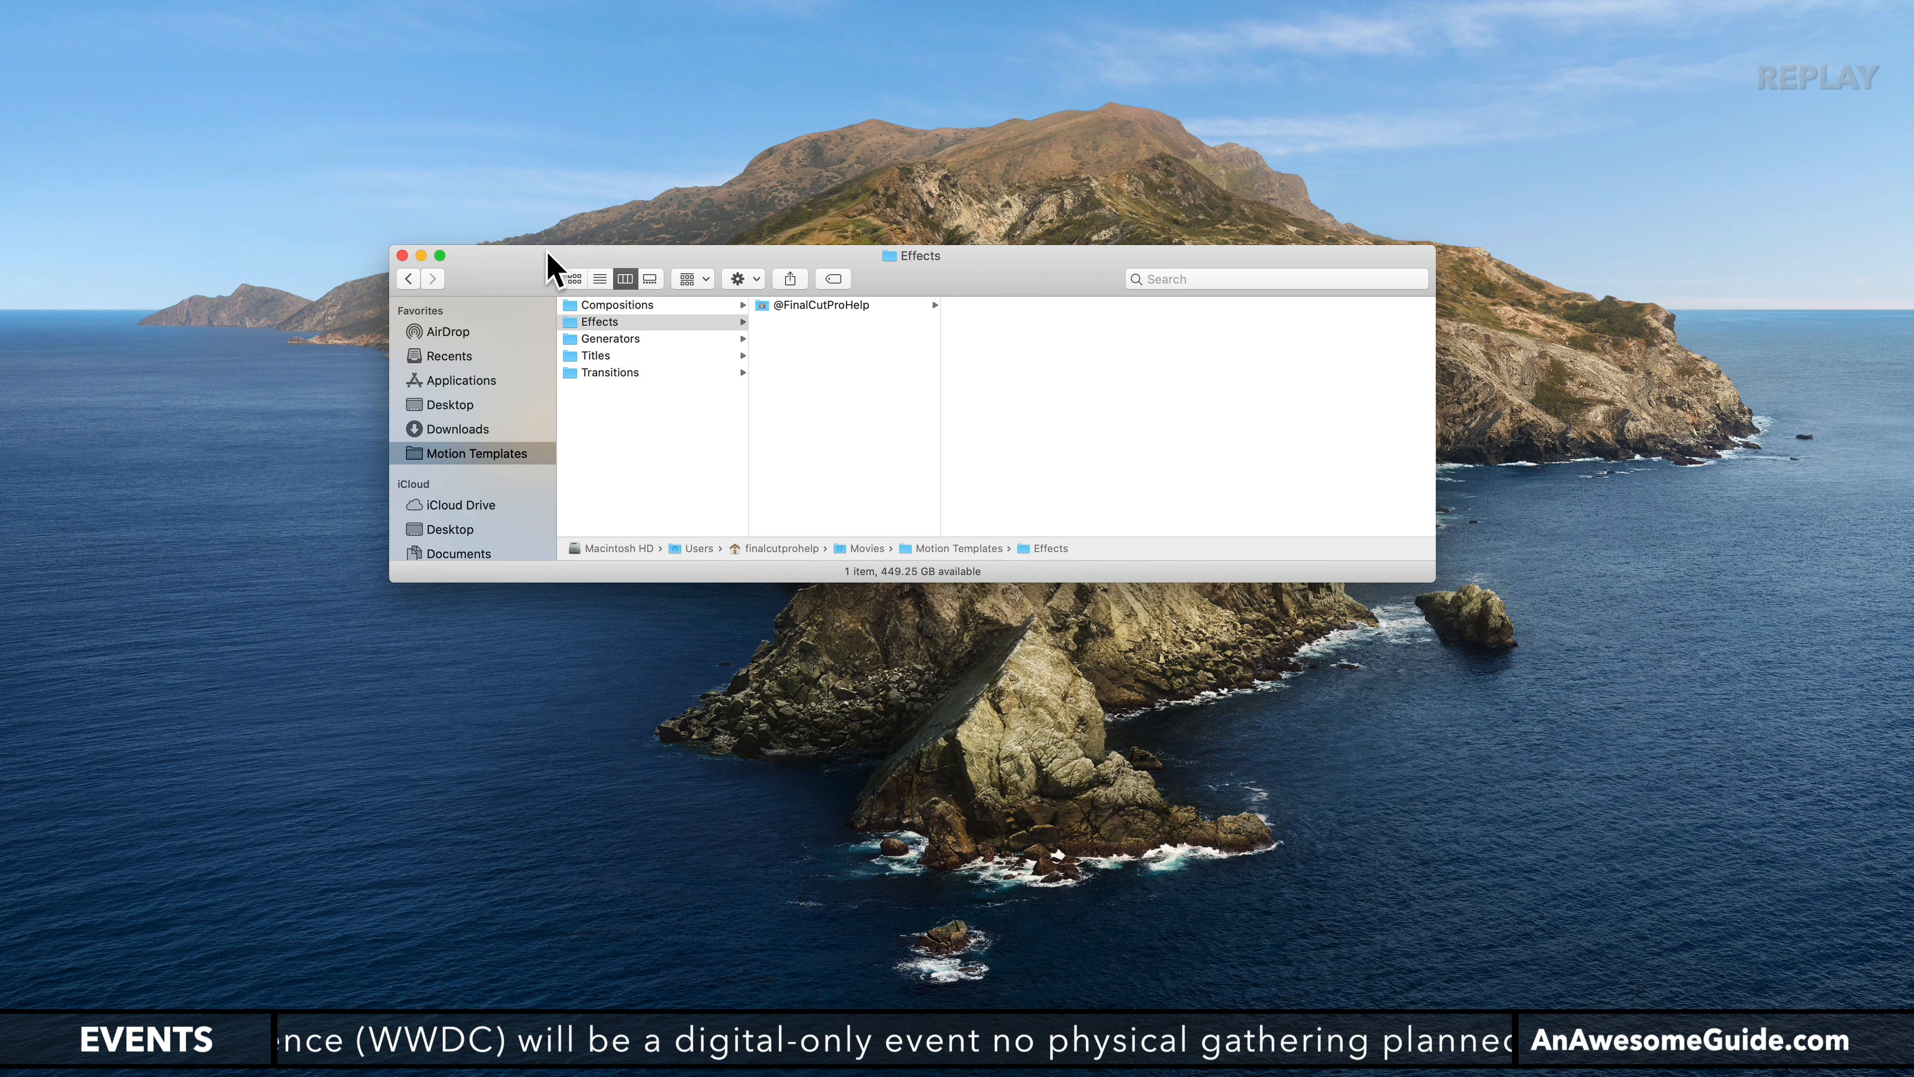
pyautogui.click(402, 256)
pyautogui.moveTo(720, 1072)
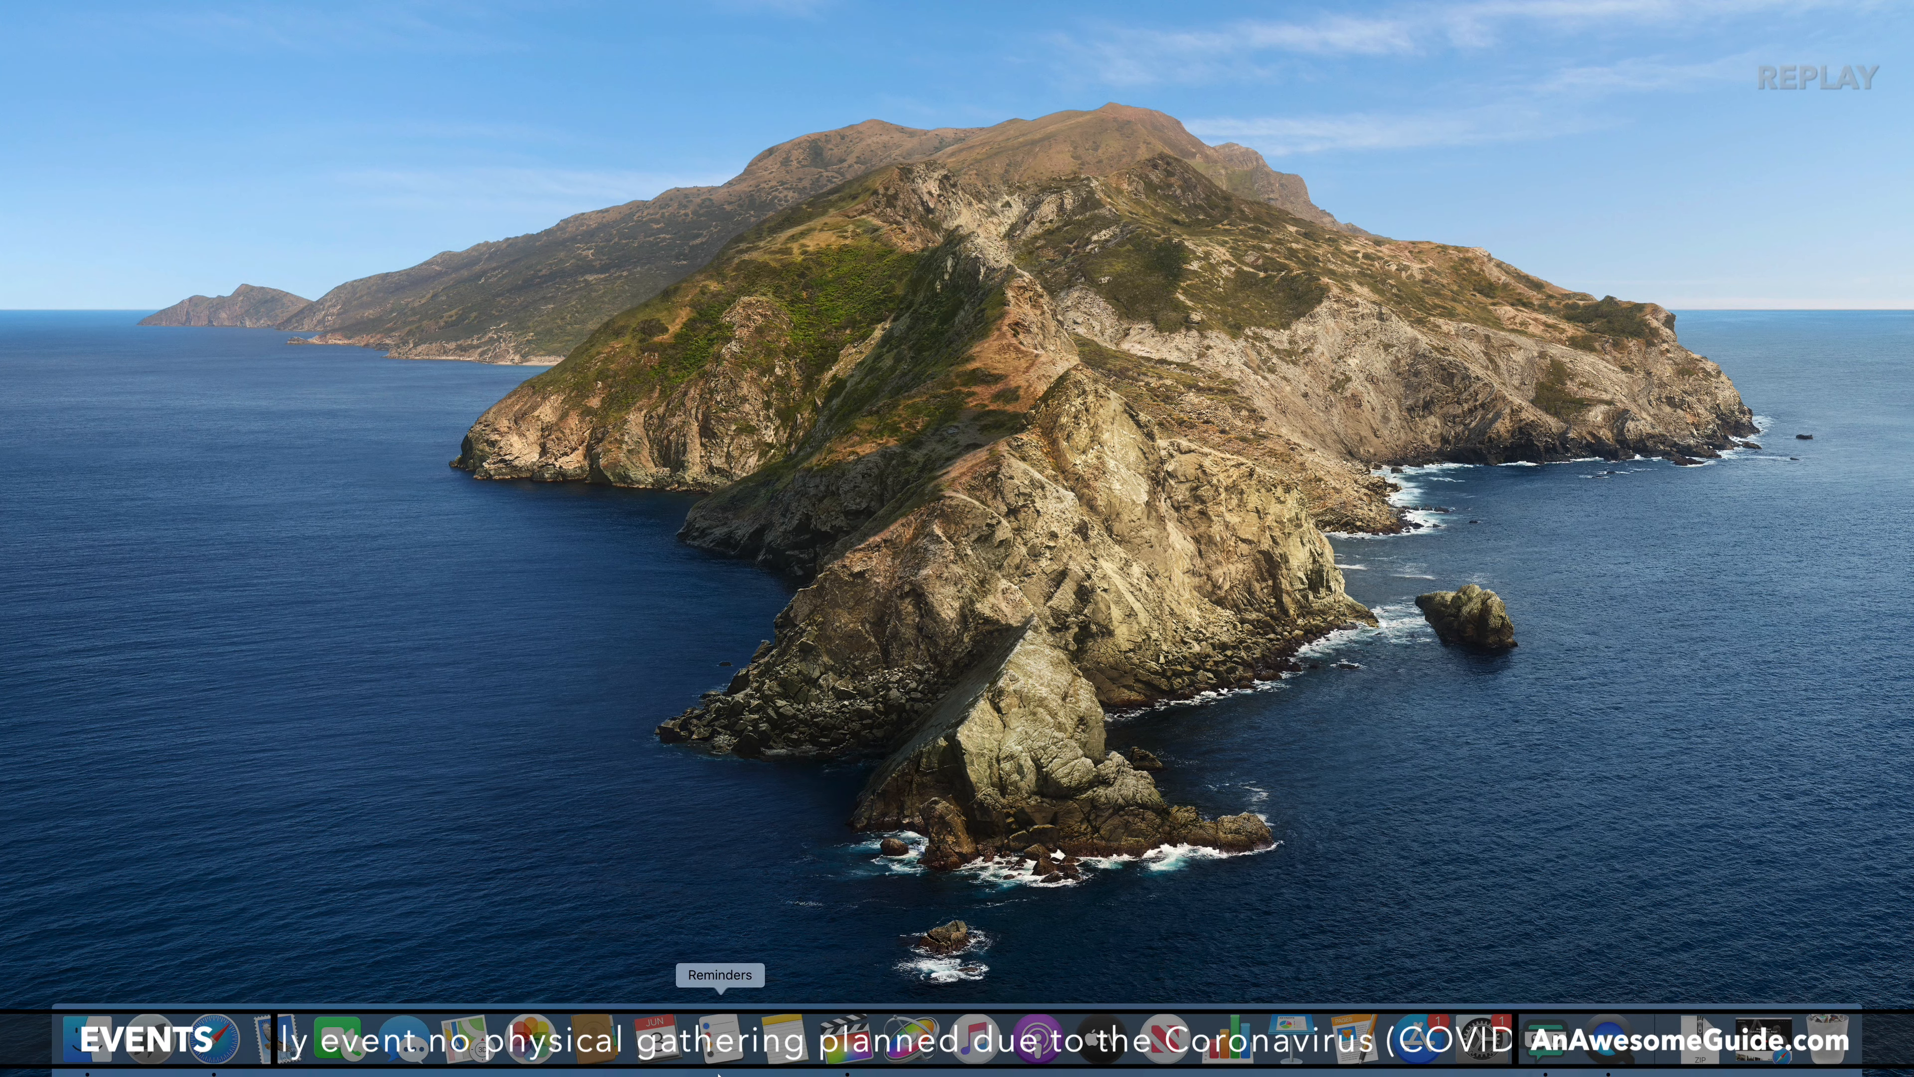
pyautogui.click(848, 1059)
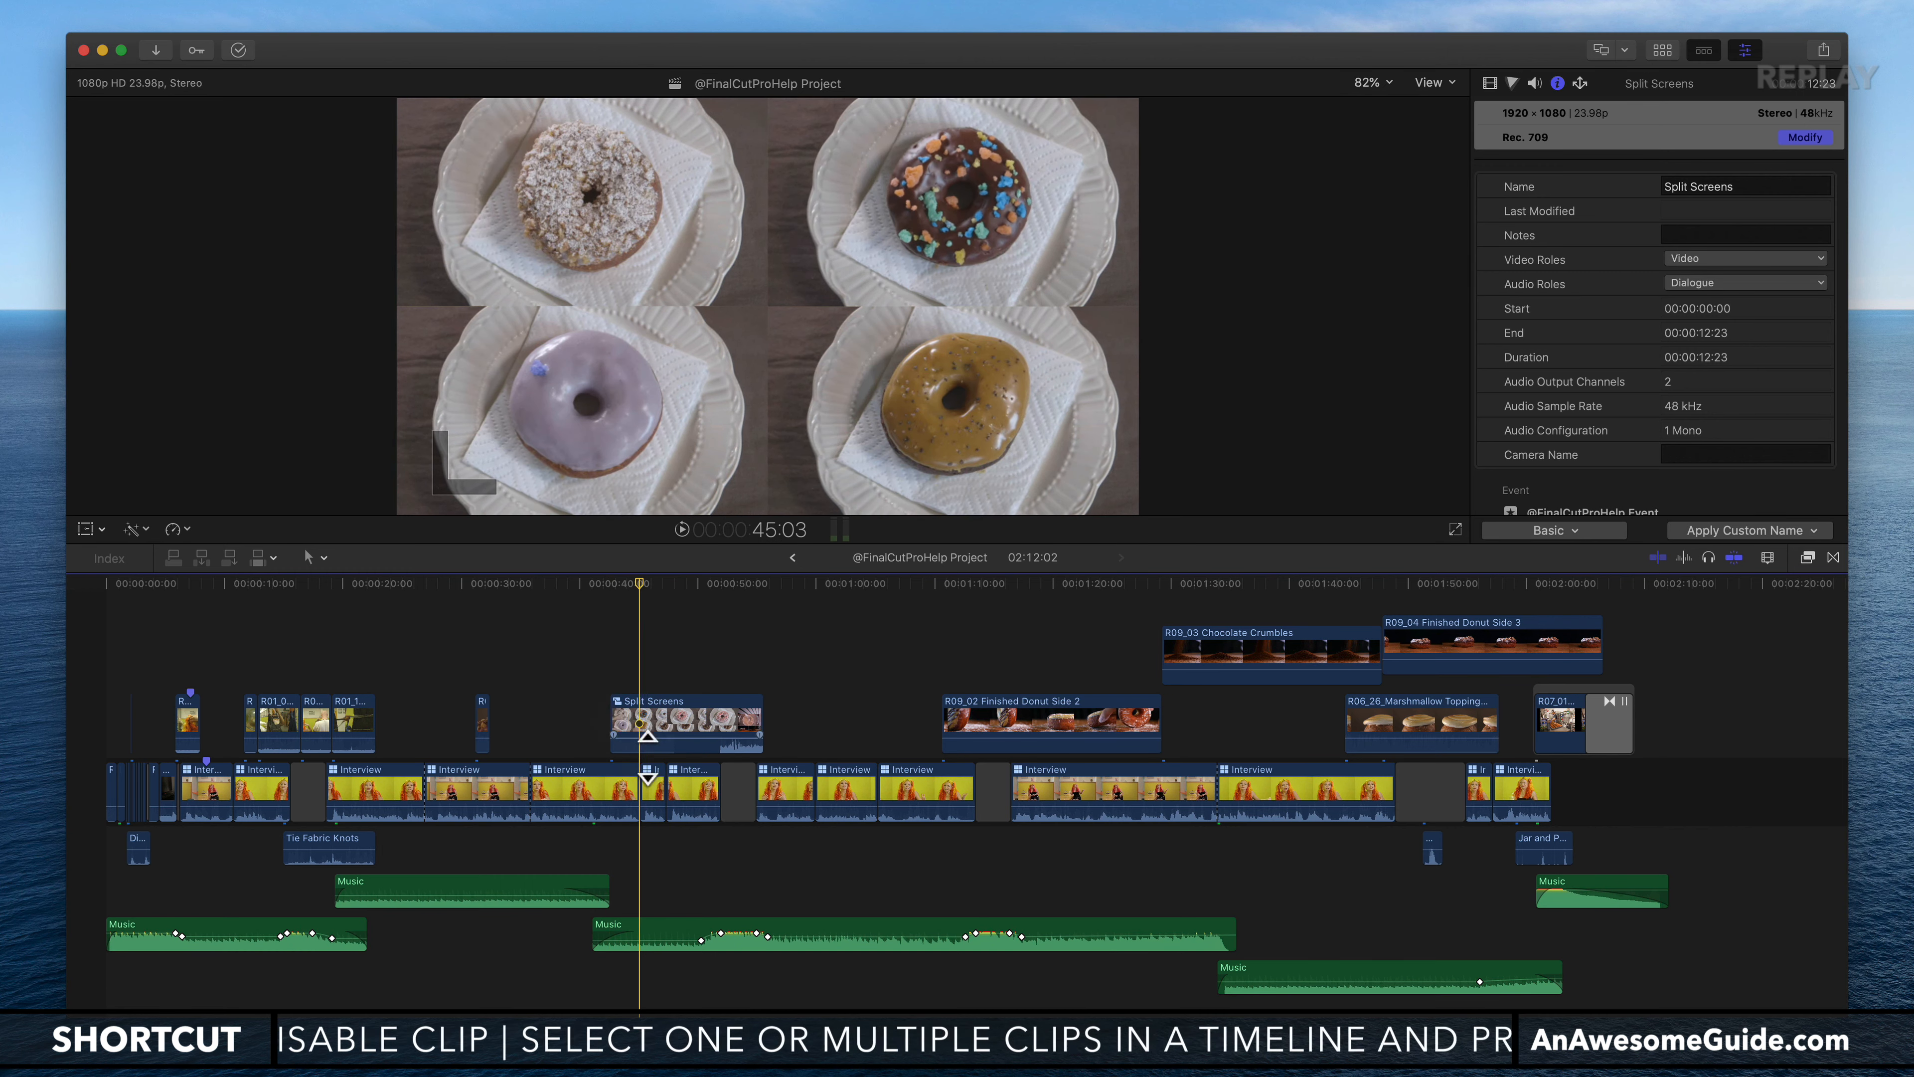
# Step: Open the Split Screens compound clip and delete the Lower Right effect from the uppermost donut clip at its start
pyautogui.click(650, 716)
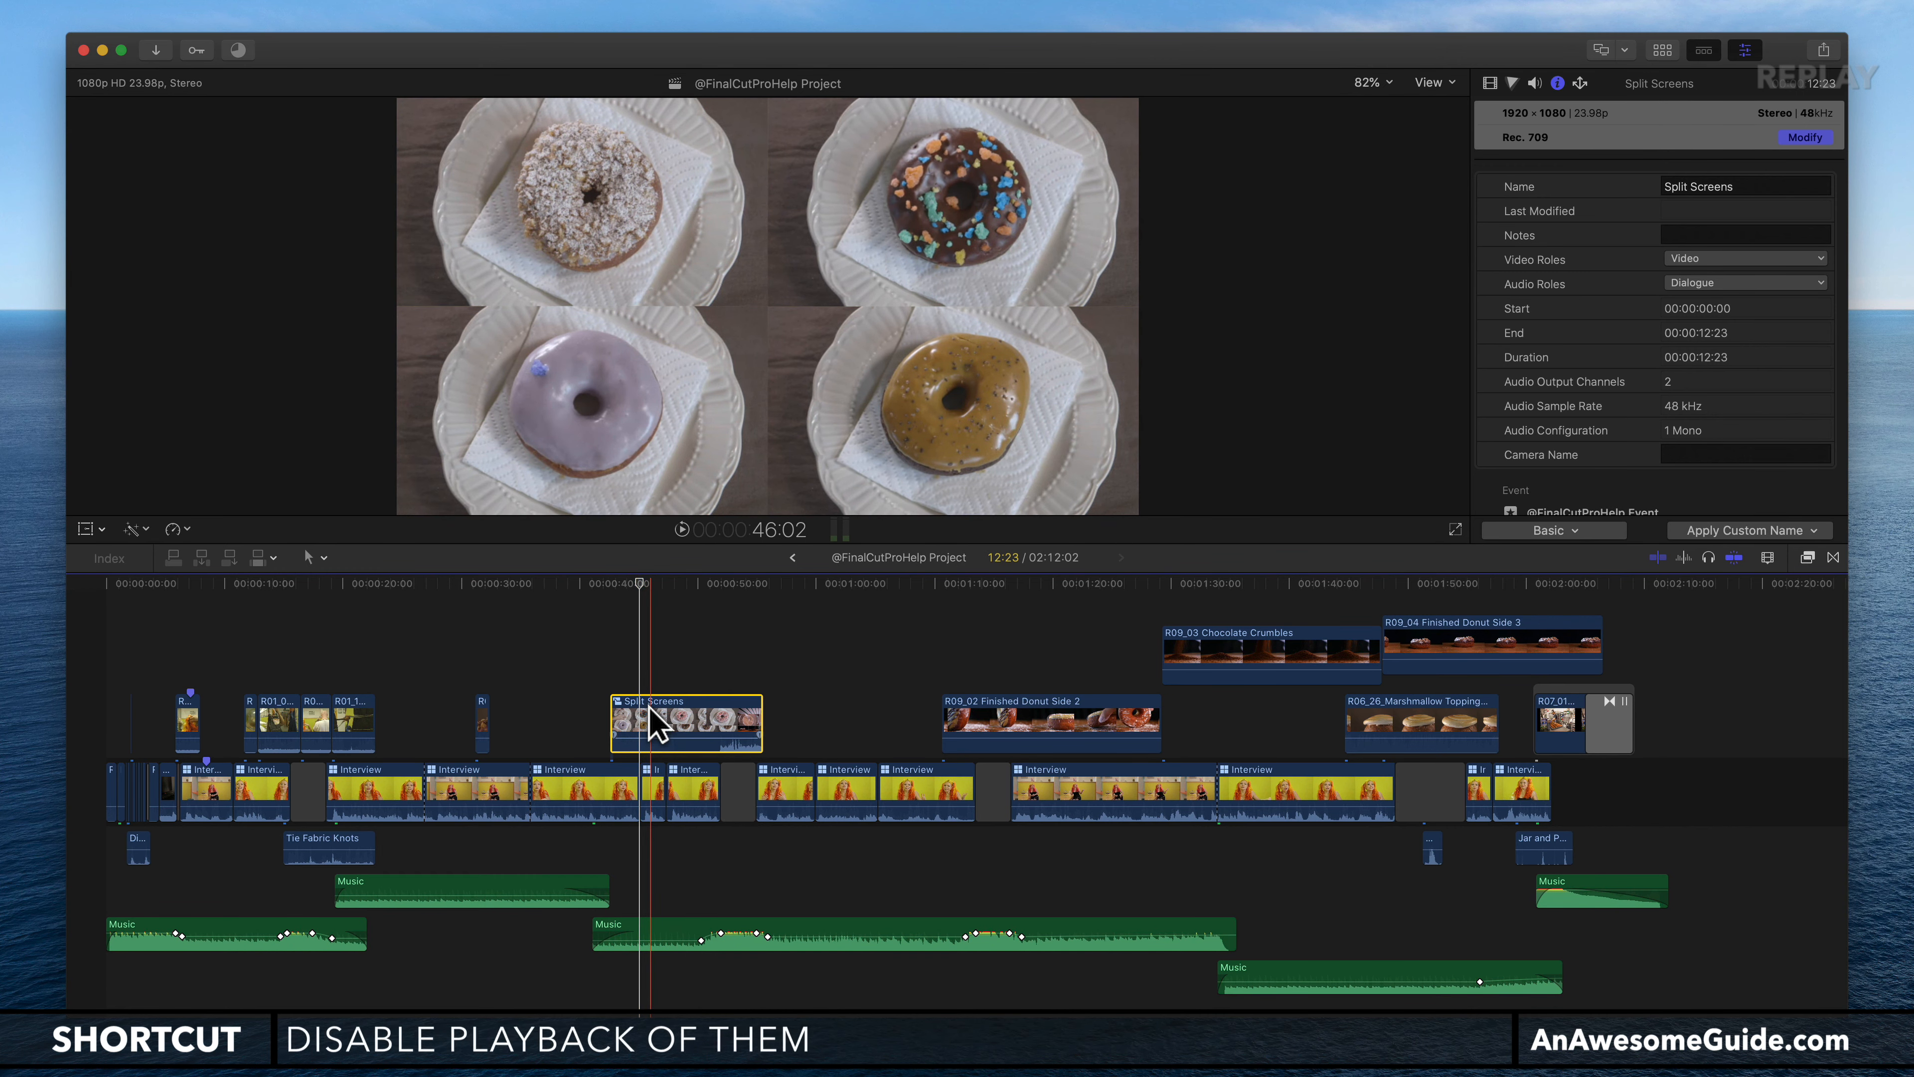
pyautogui.doubleClick(646, 716)
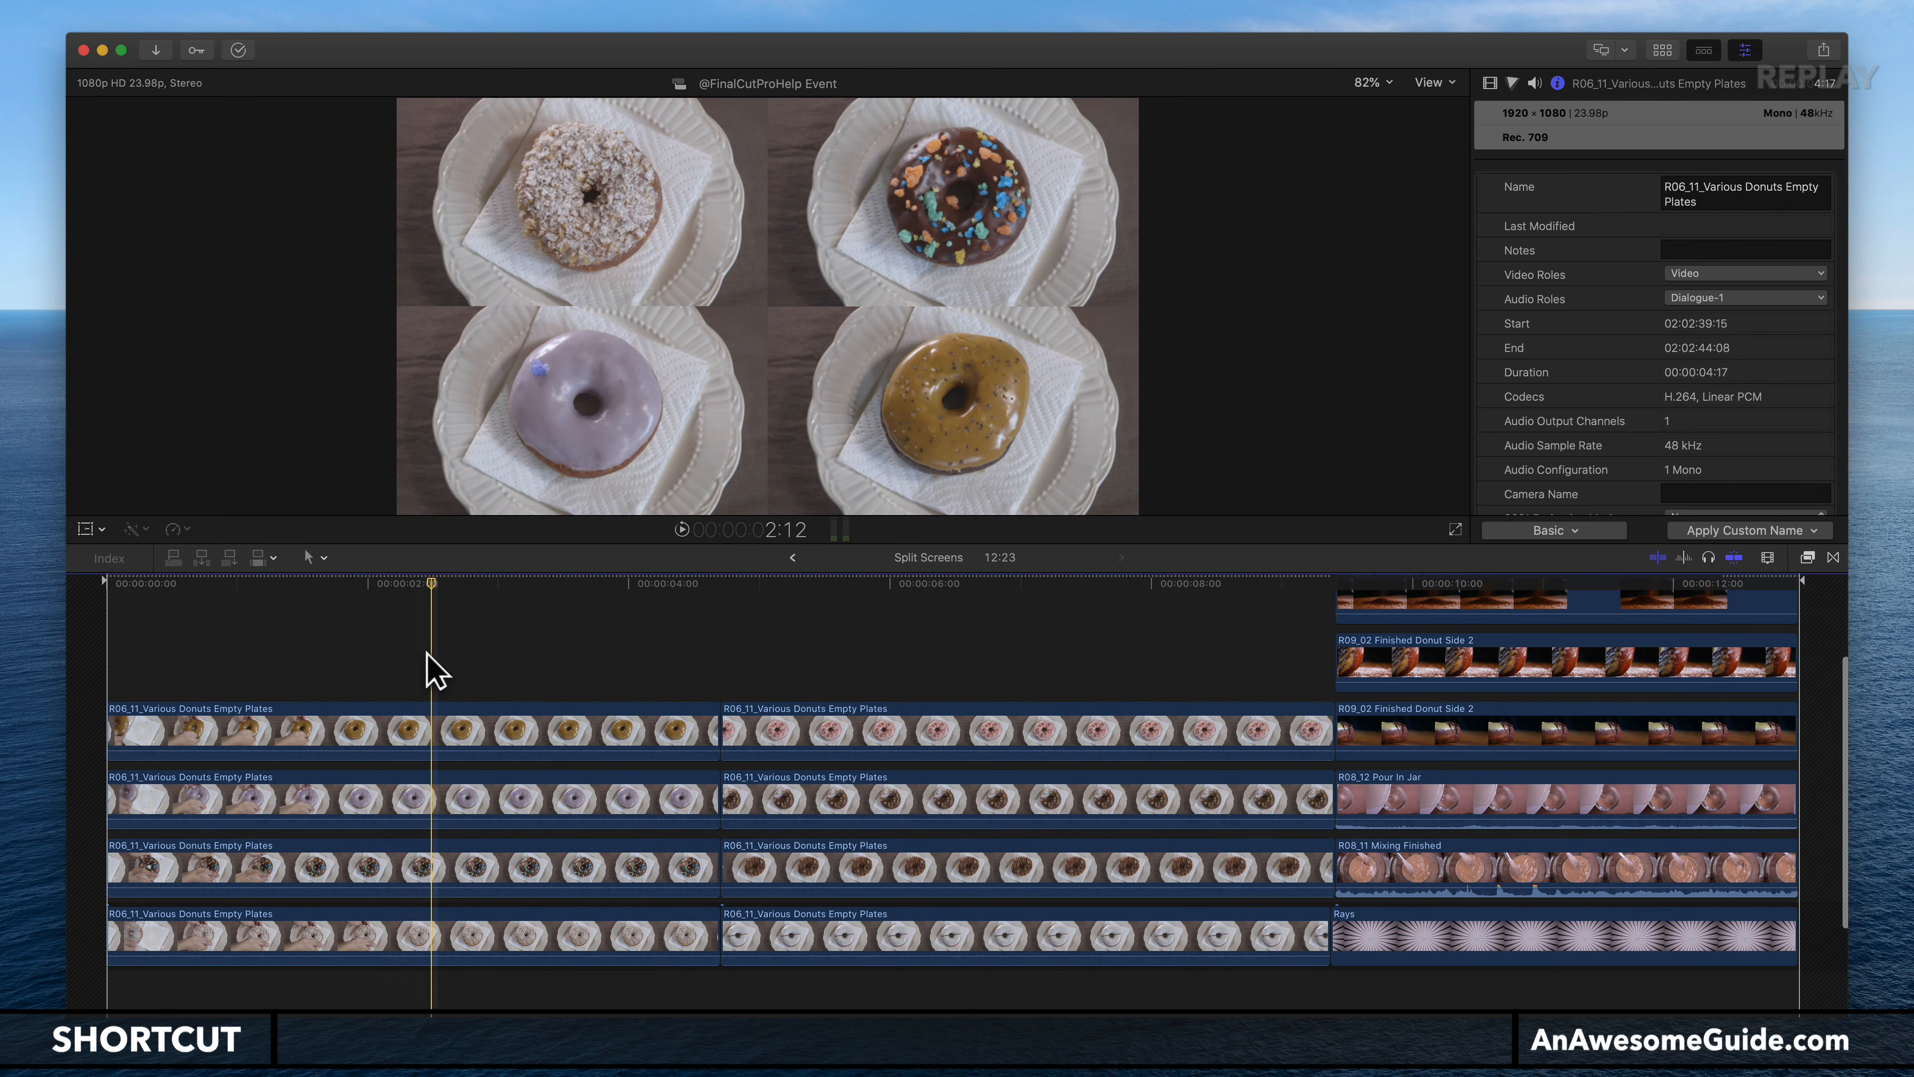
pyautogui.click(452, 727)
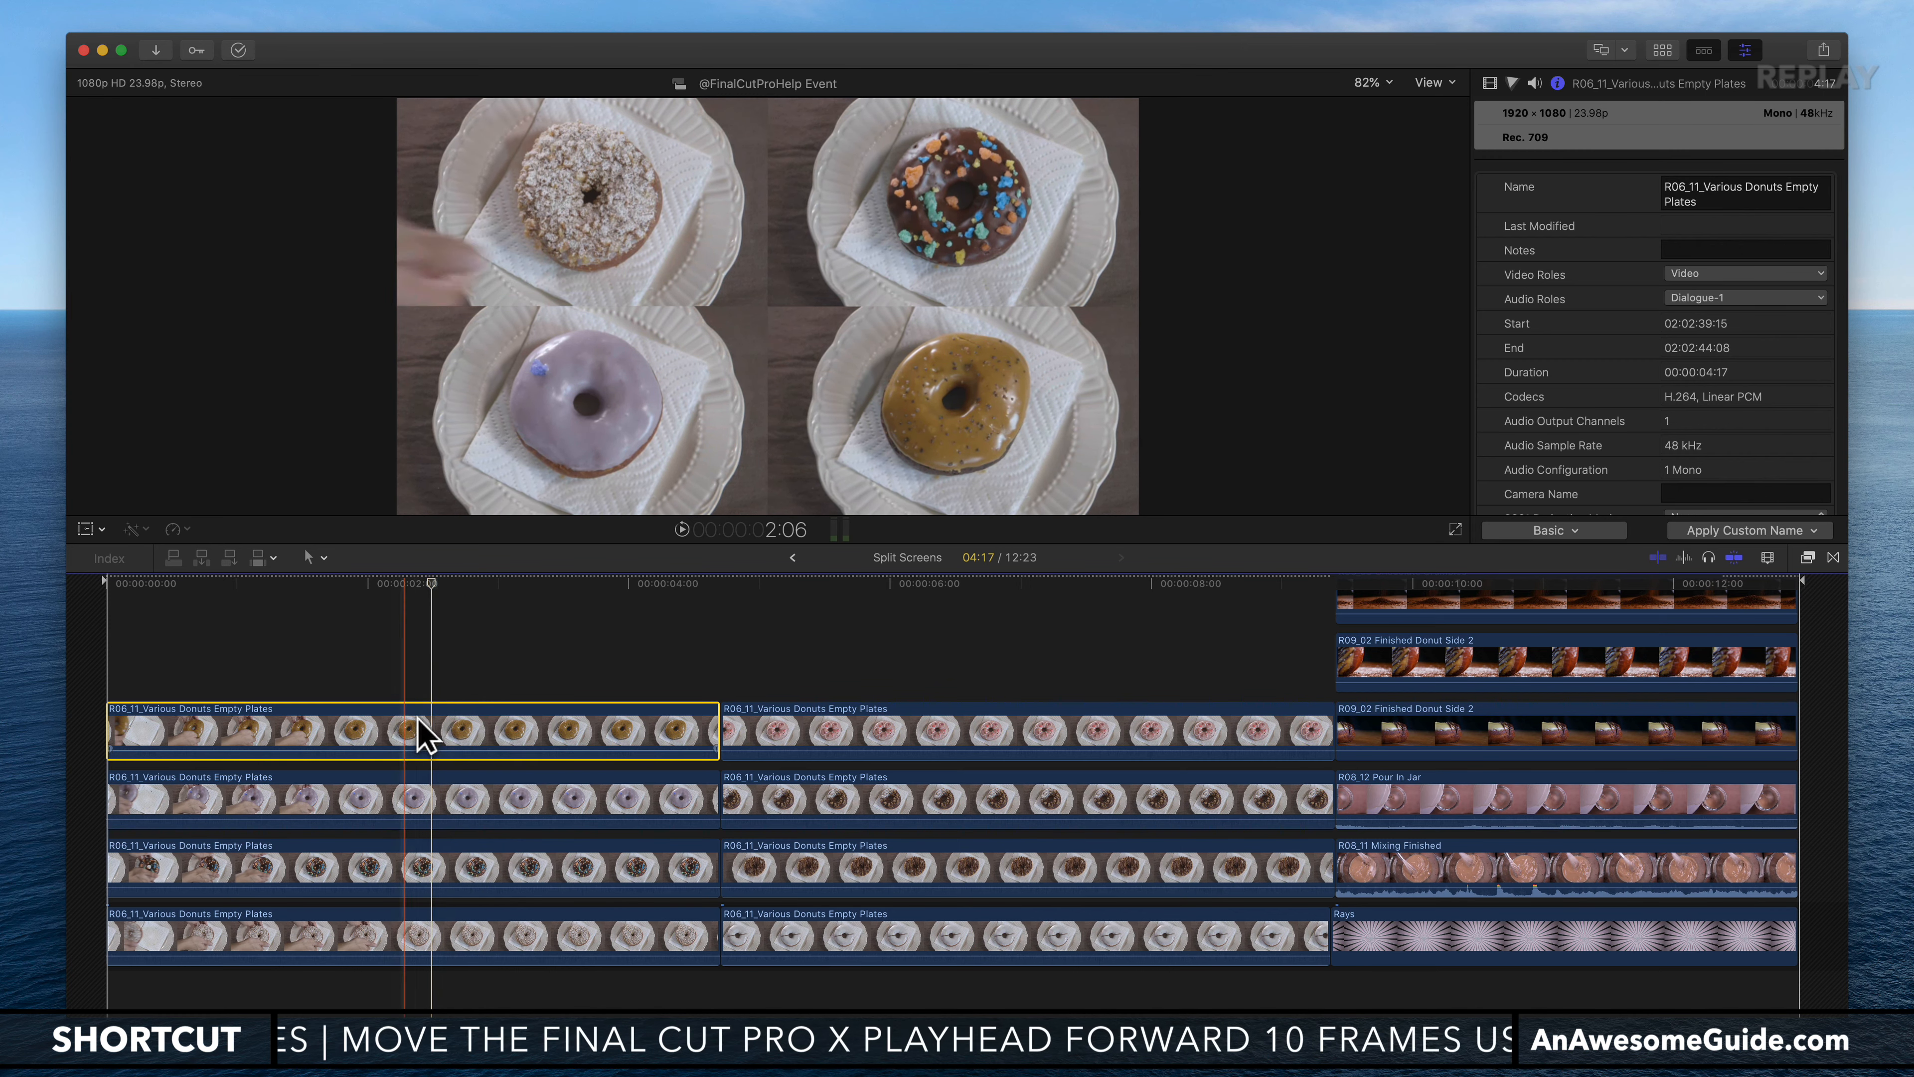
pyautogui.click(1490, 80)
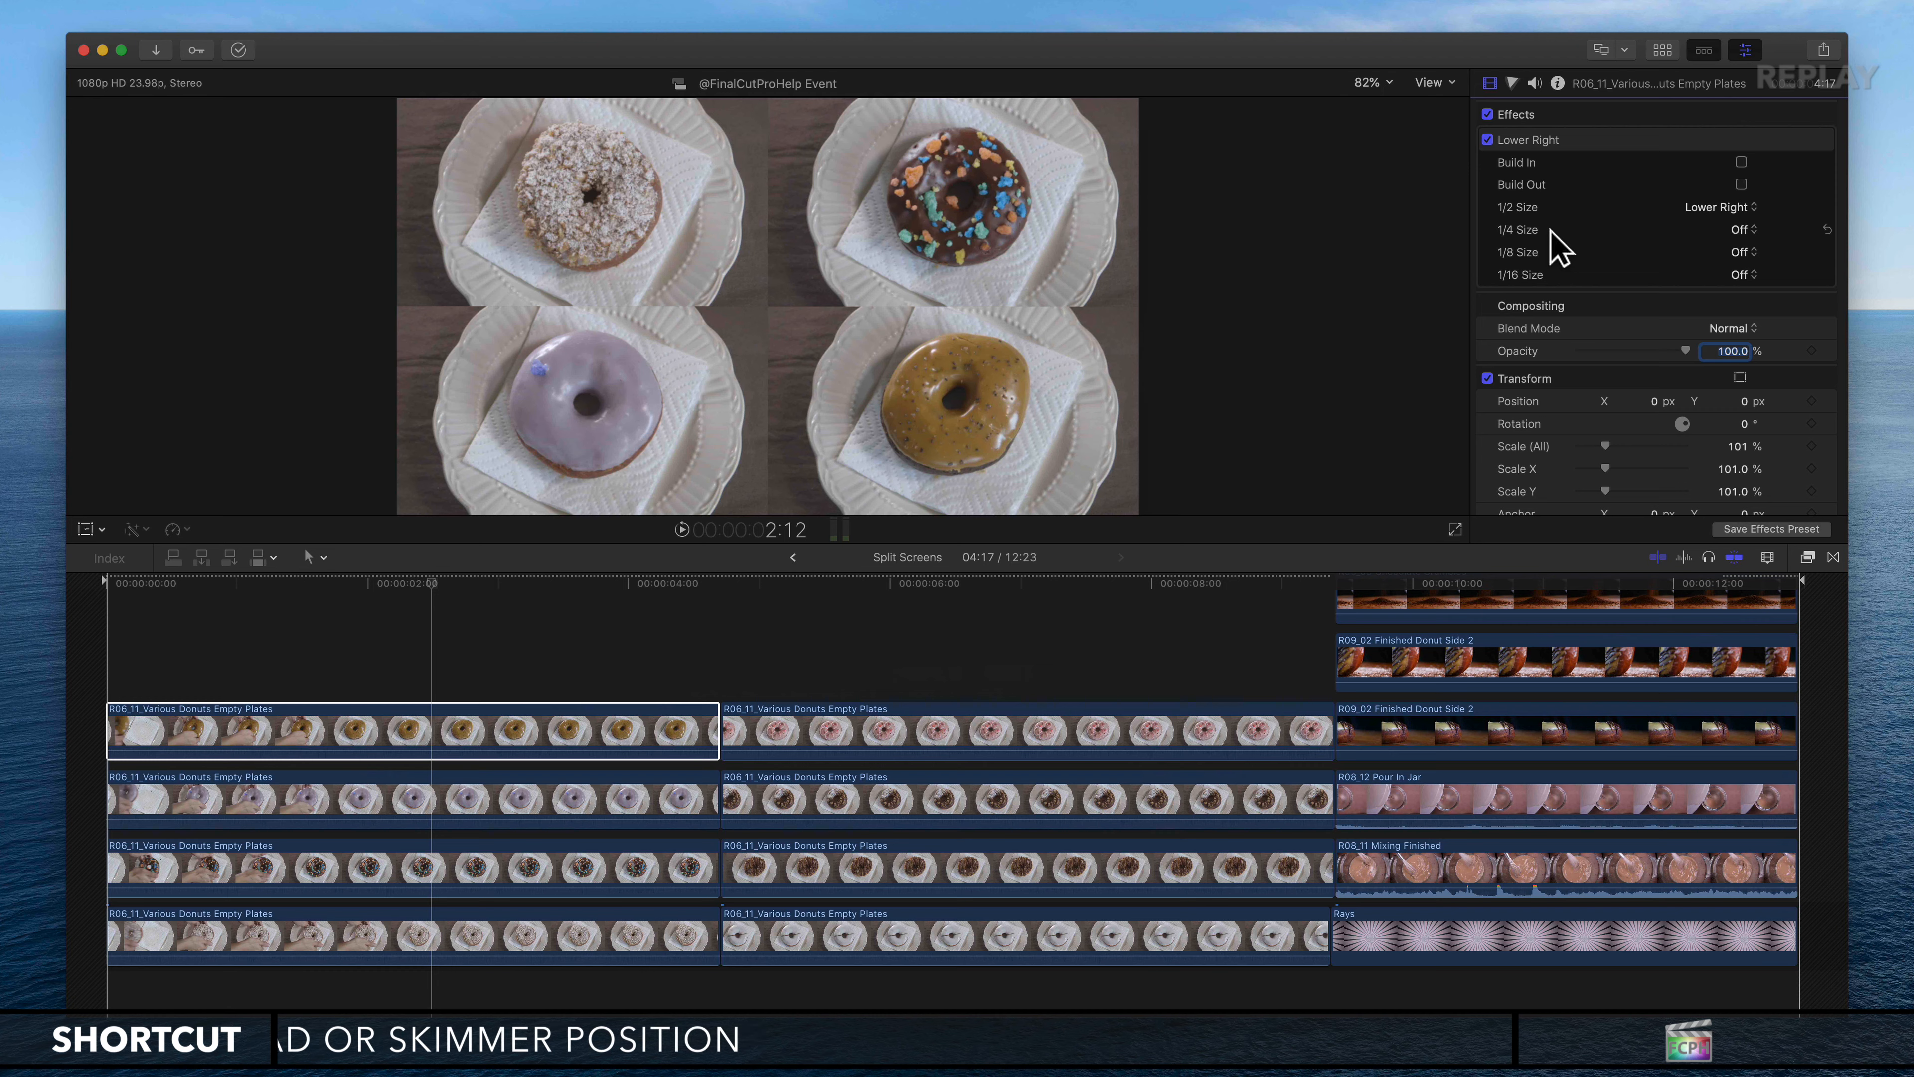
pyautogui.click(1524, 138)
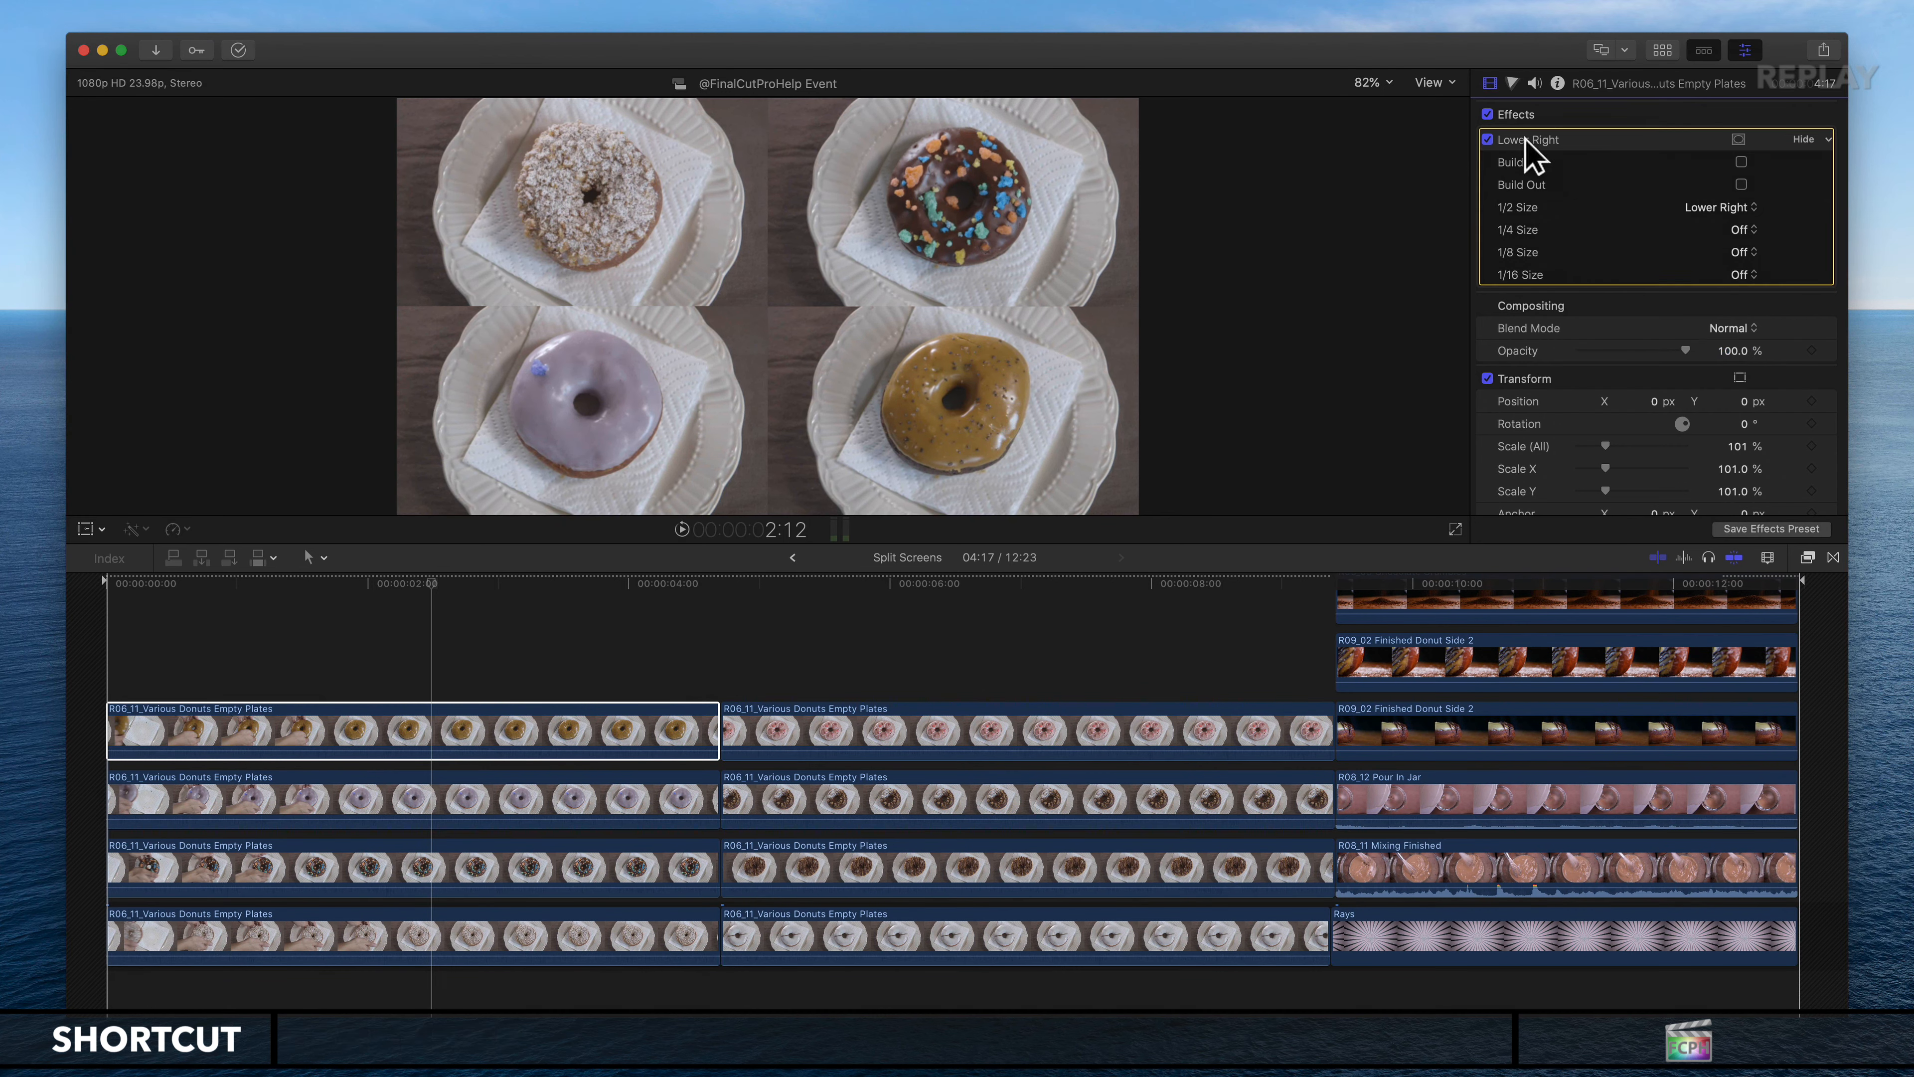
pyautogui.press('Delete')
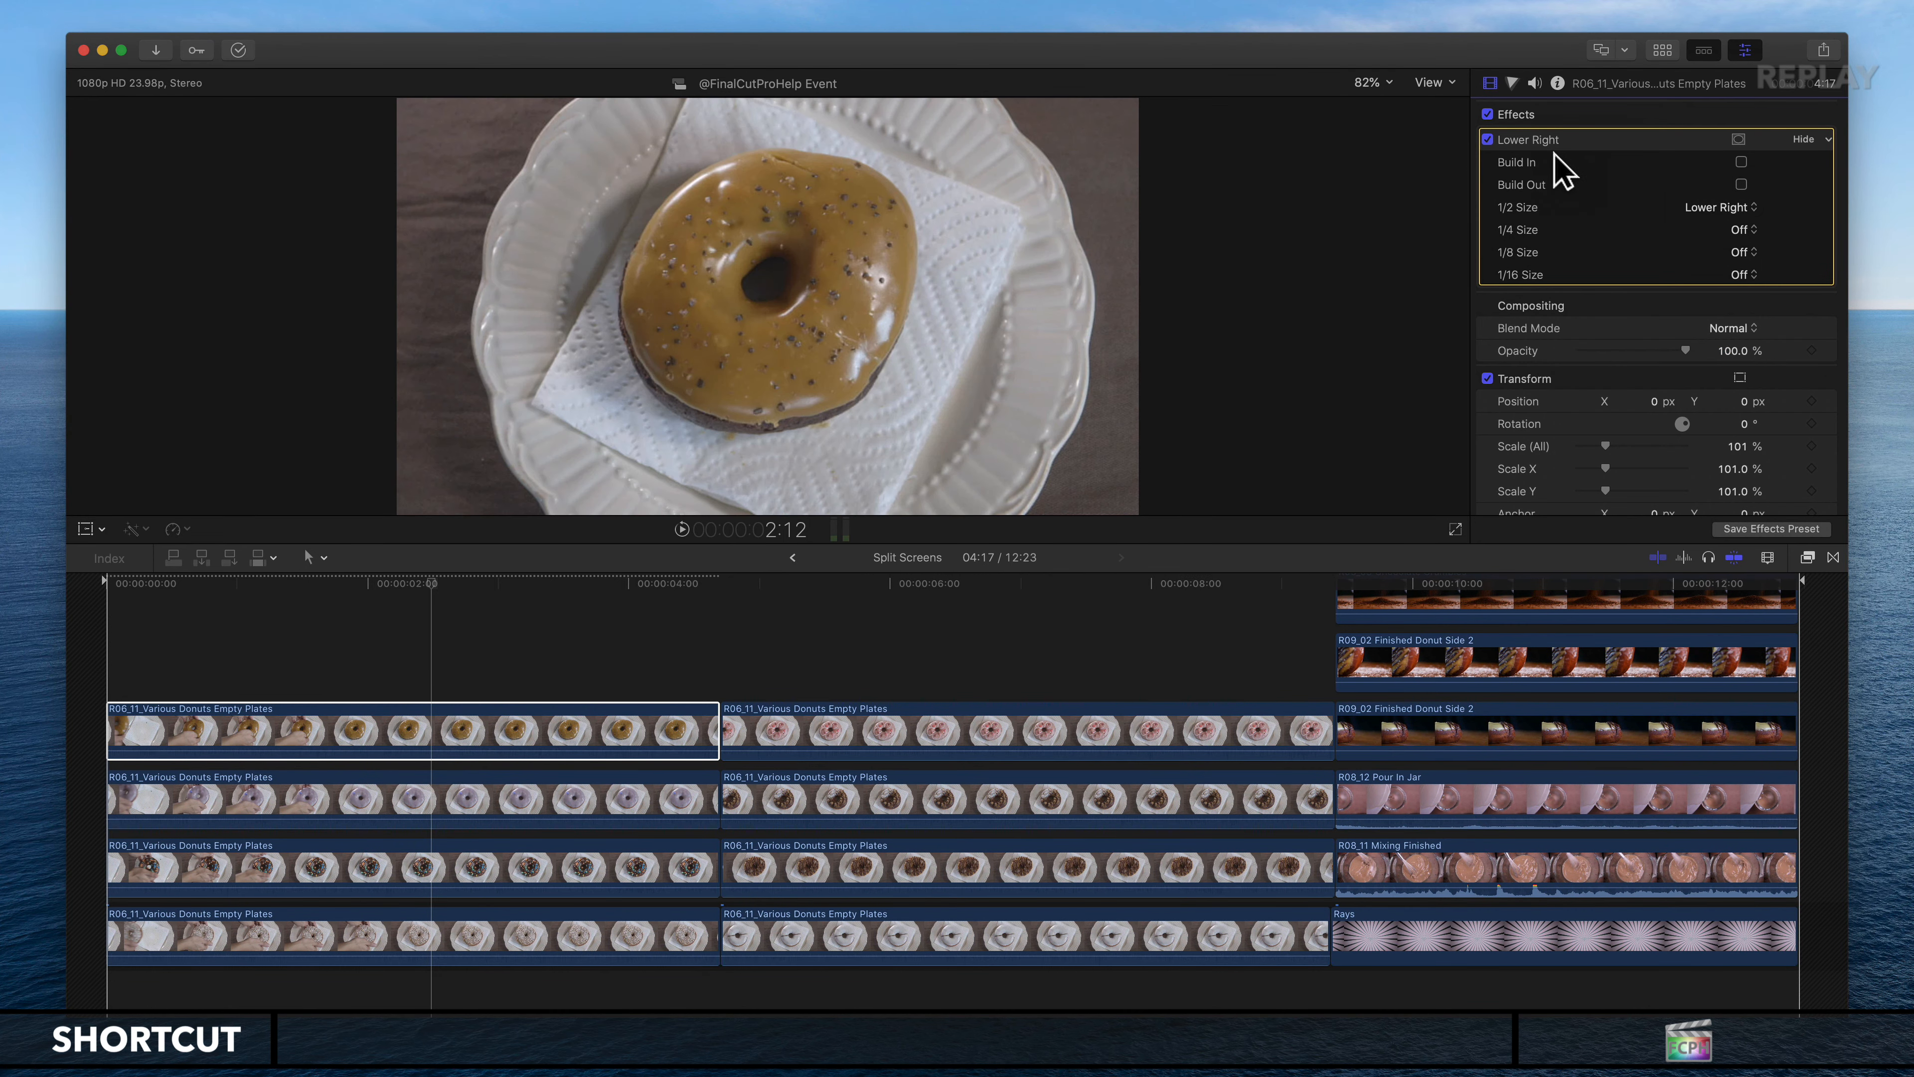
# Step: Remove the effects from the three stacked donut clips below the uppermost one at the start, and clear the selection
pyautogui.click(475, 797)
pyautogui.keyDown('shift'); pyautogui.click(485, 932); pyautogui.keyUp('shift')
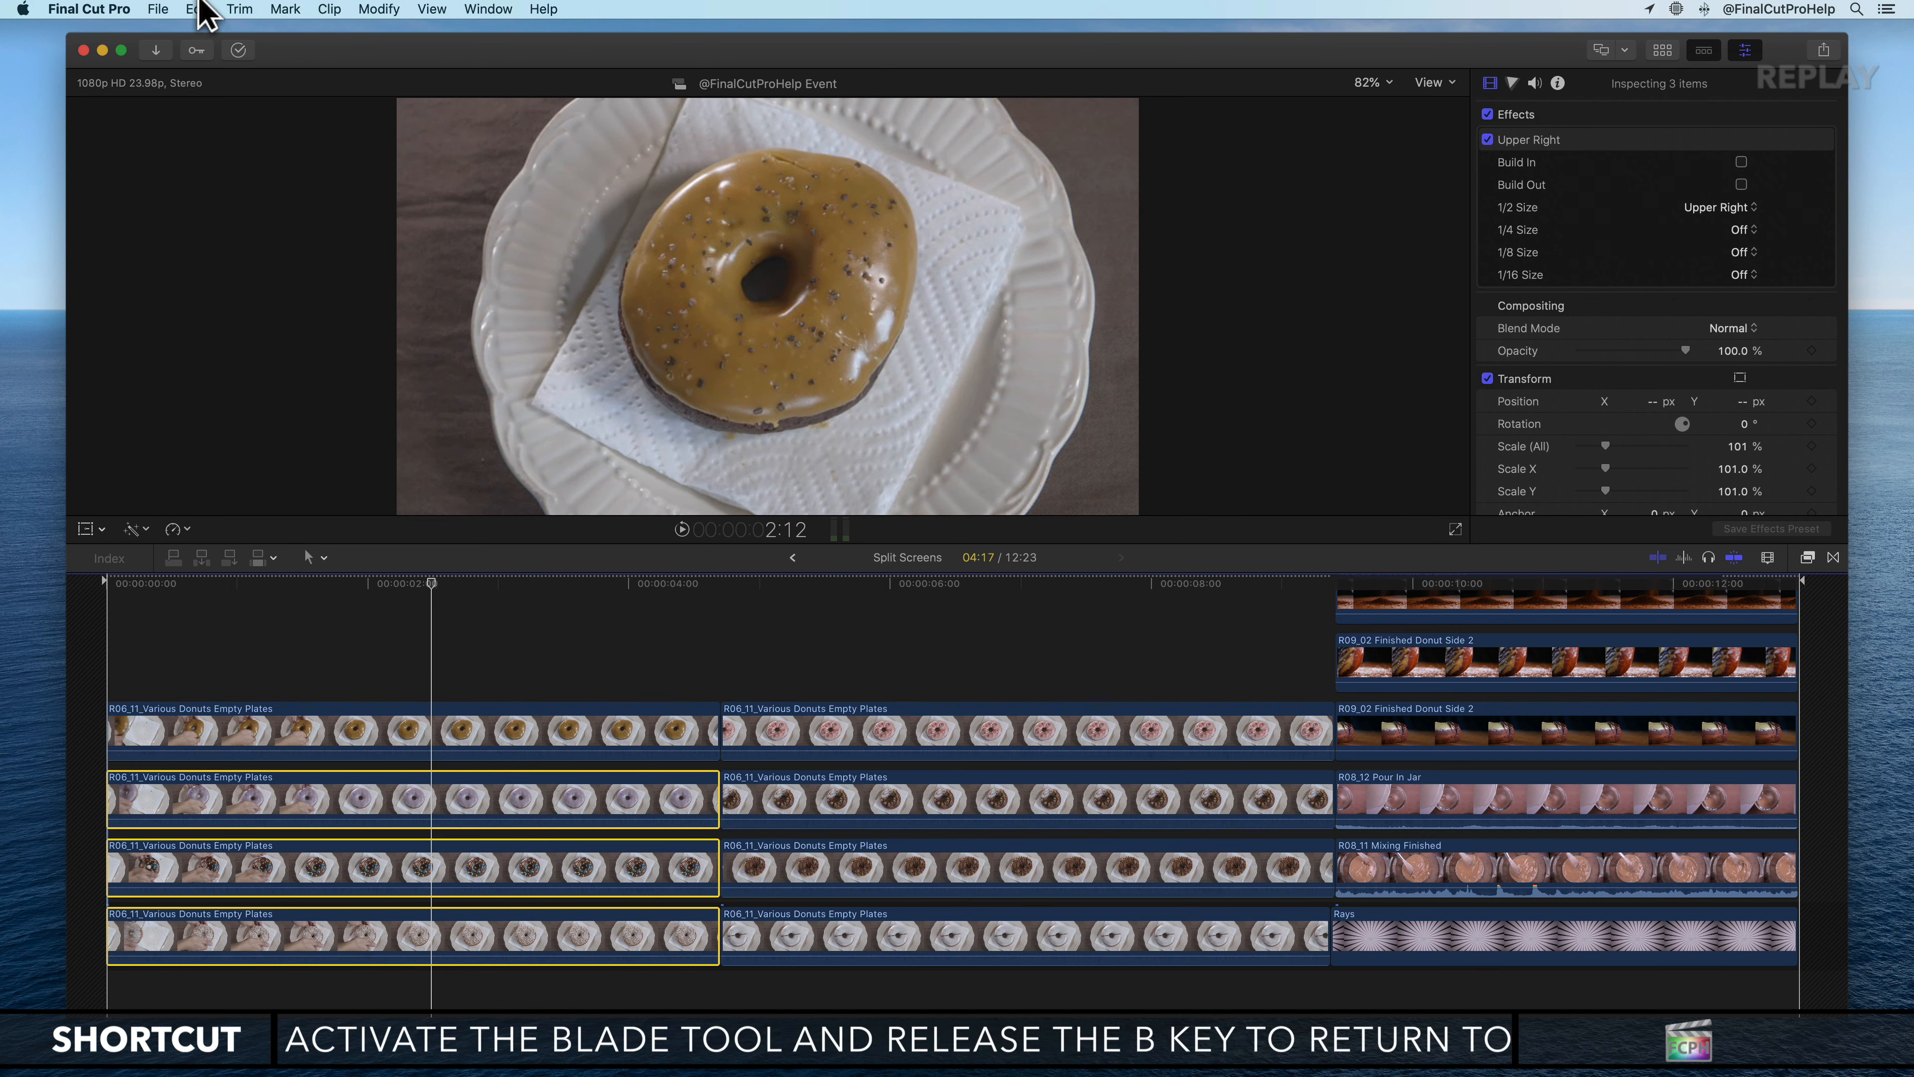
pyautogui.click(202, 9)
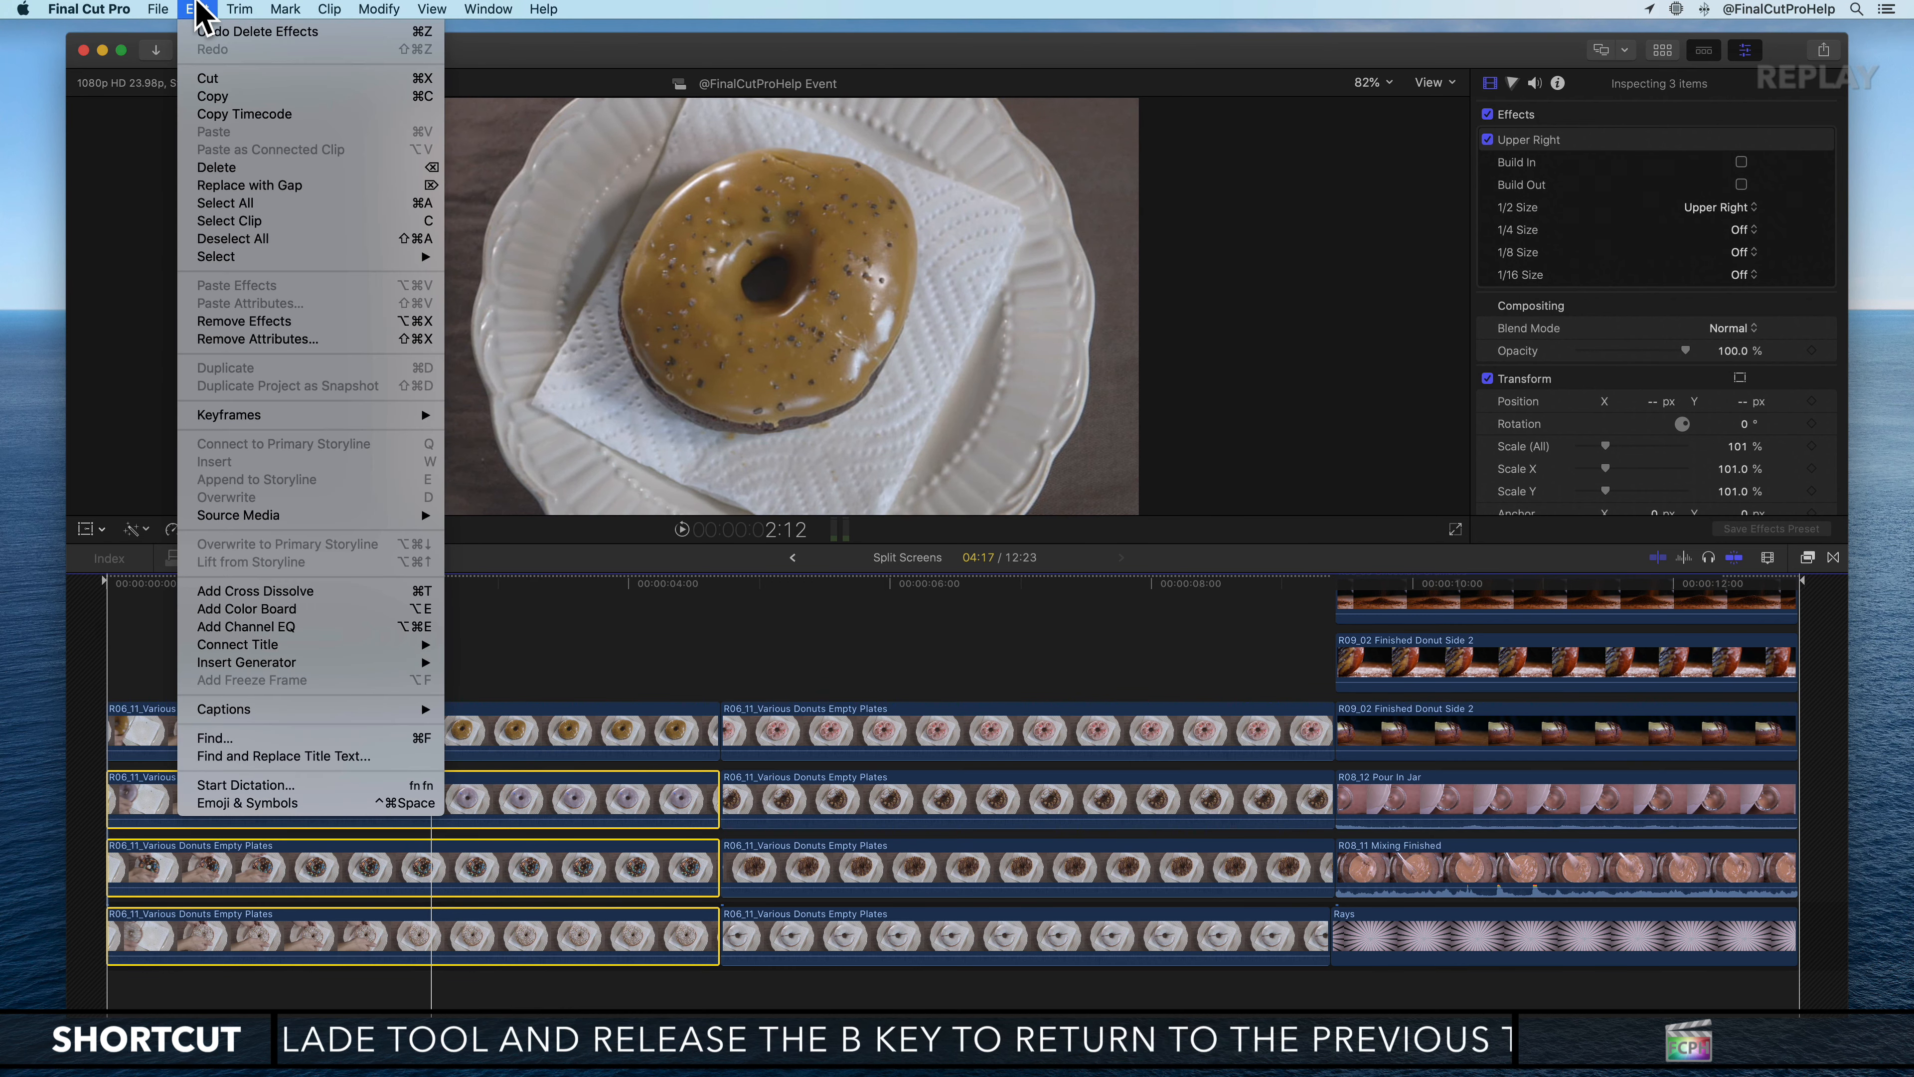
pyautogui.click(299, 325)
pyautogui.click(452, 659)
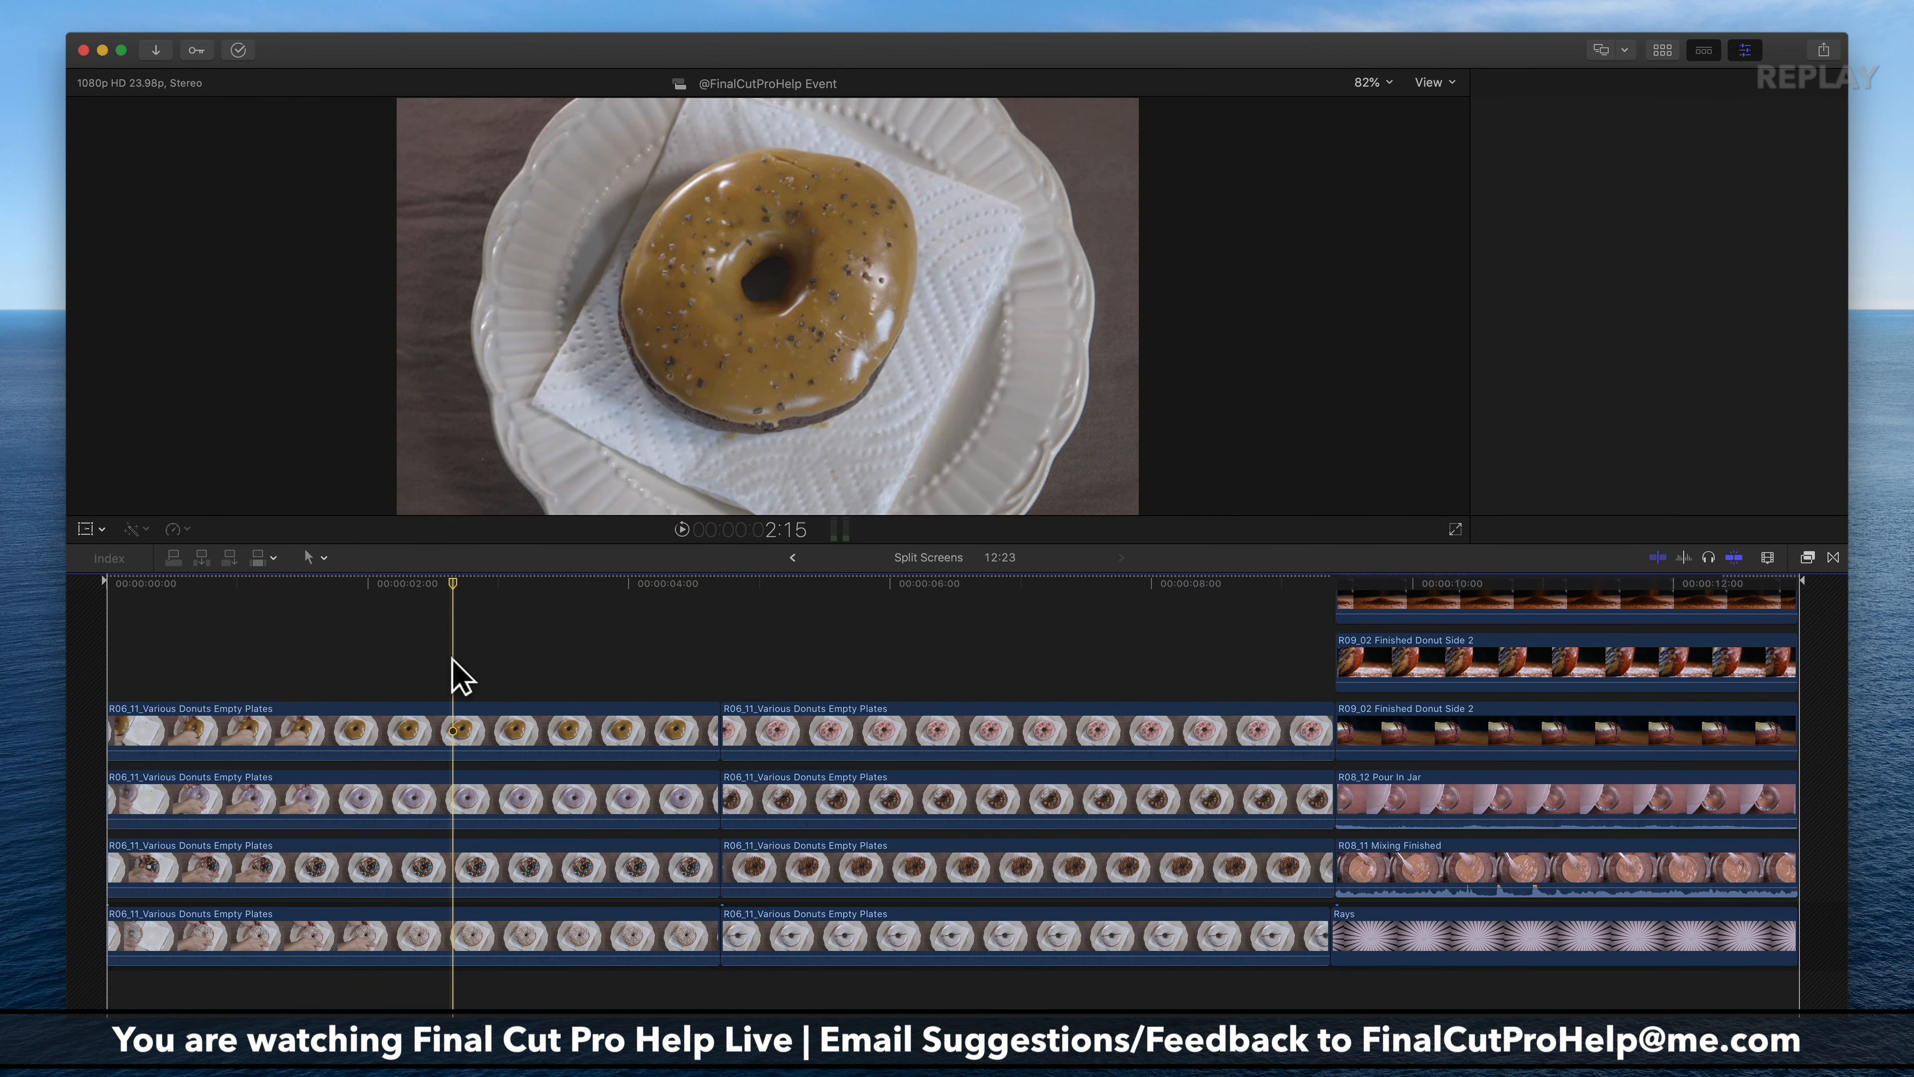
# Step: Check the inspector settings of the two uppermost donut clips at the start for remaining effects
pyautogui.click(456, 713)
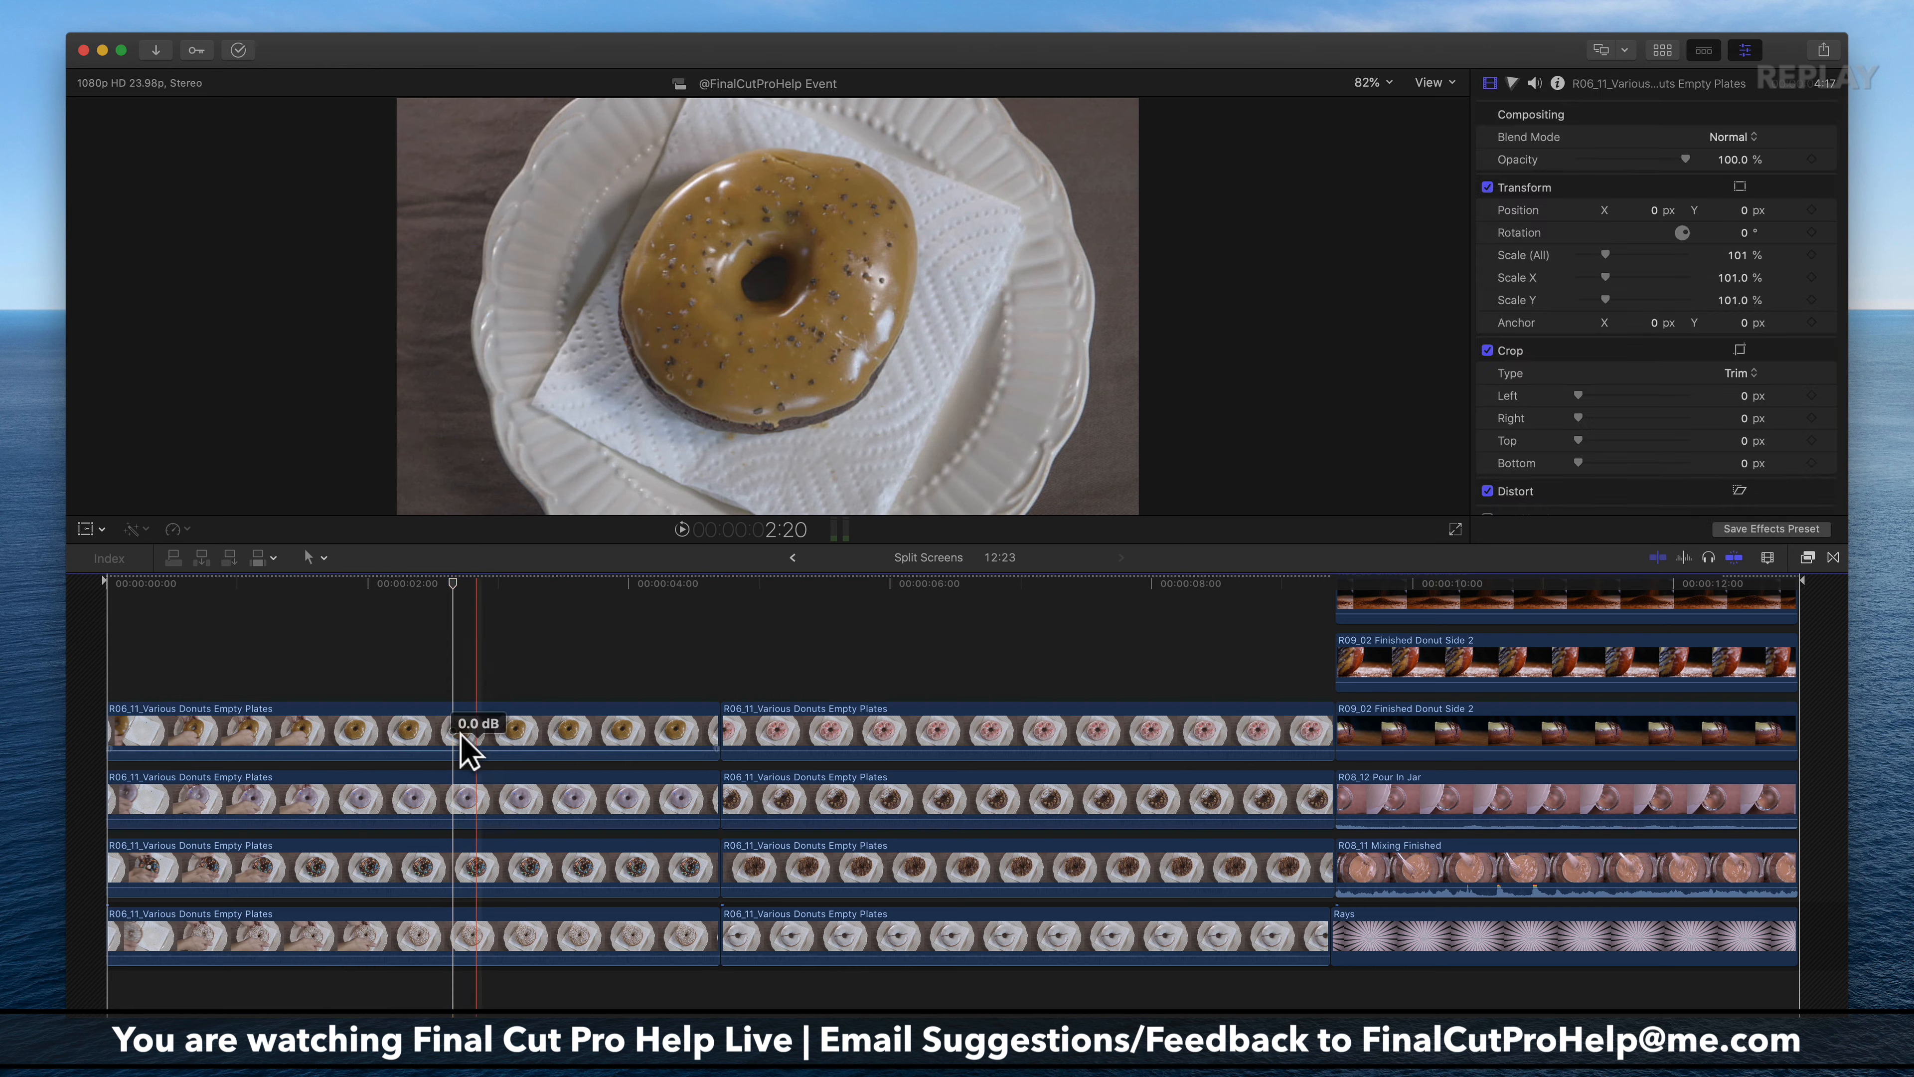
pyautogui.click(481, 735)
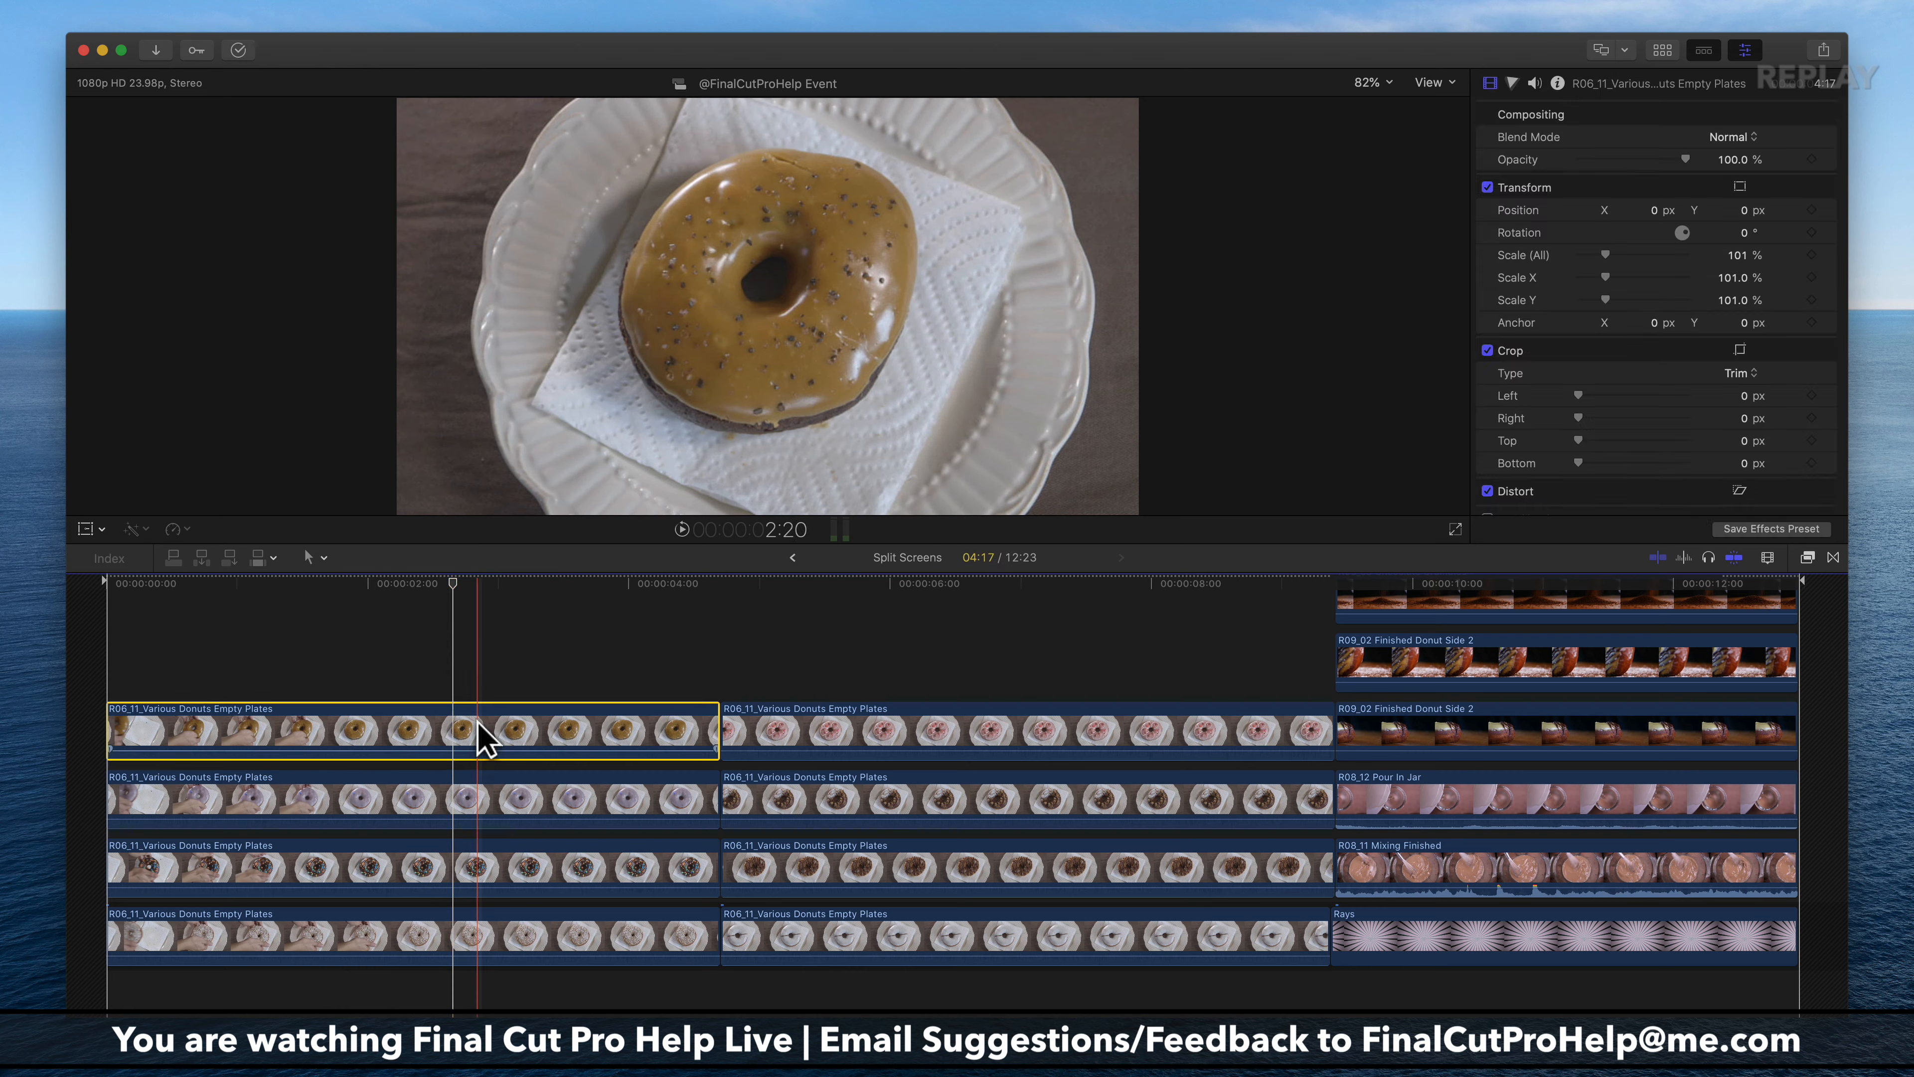
pyautogui.click(477, 798)
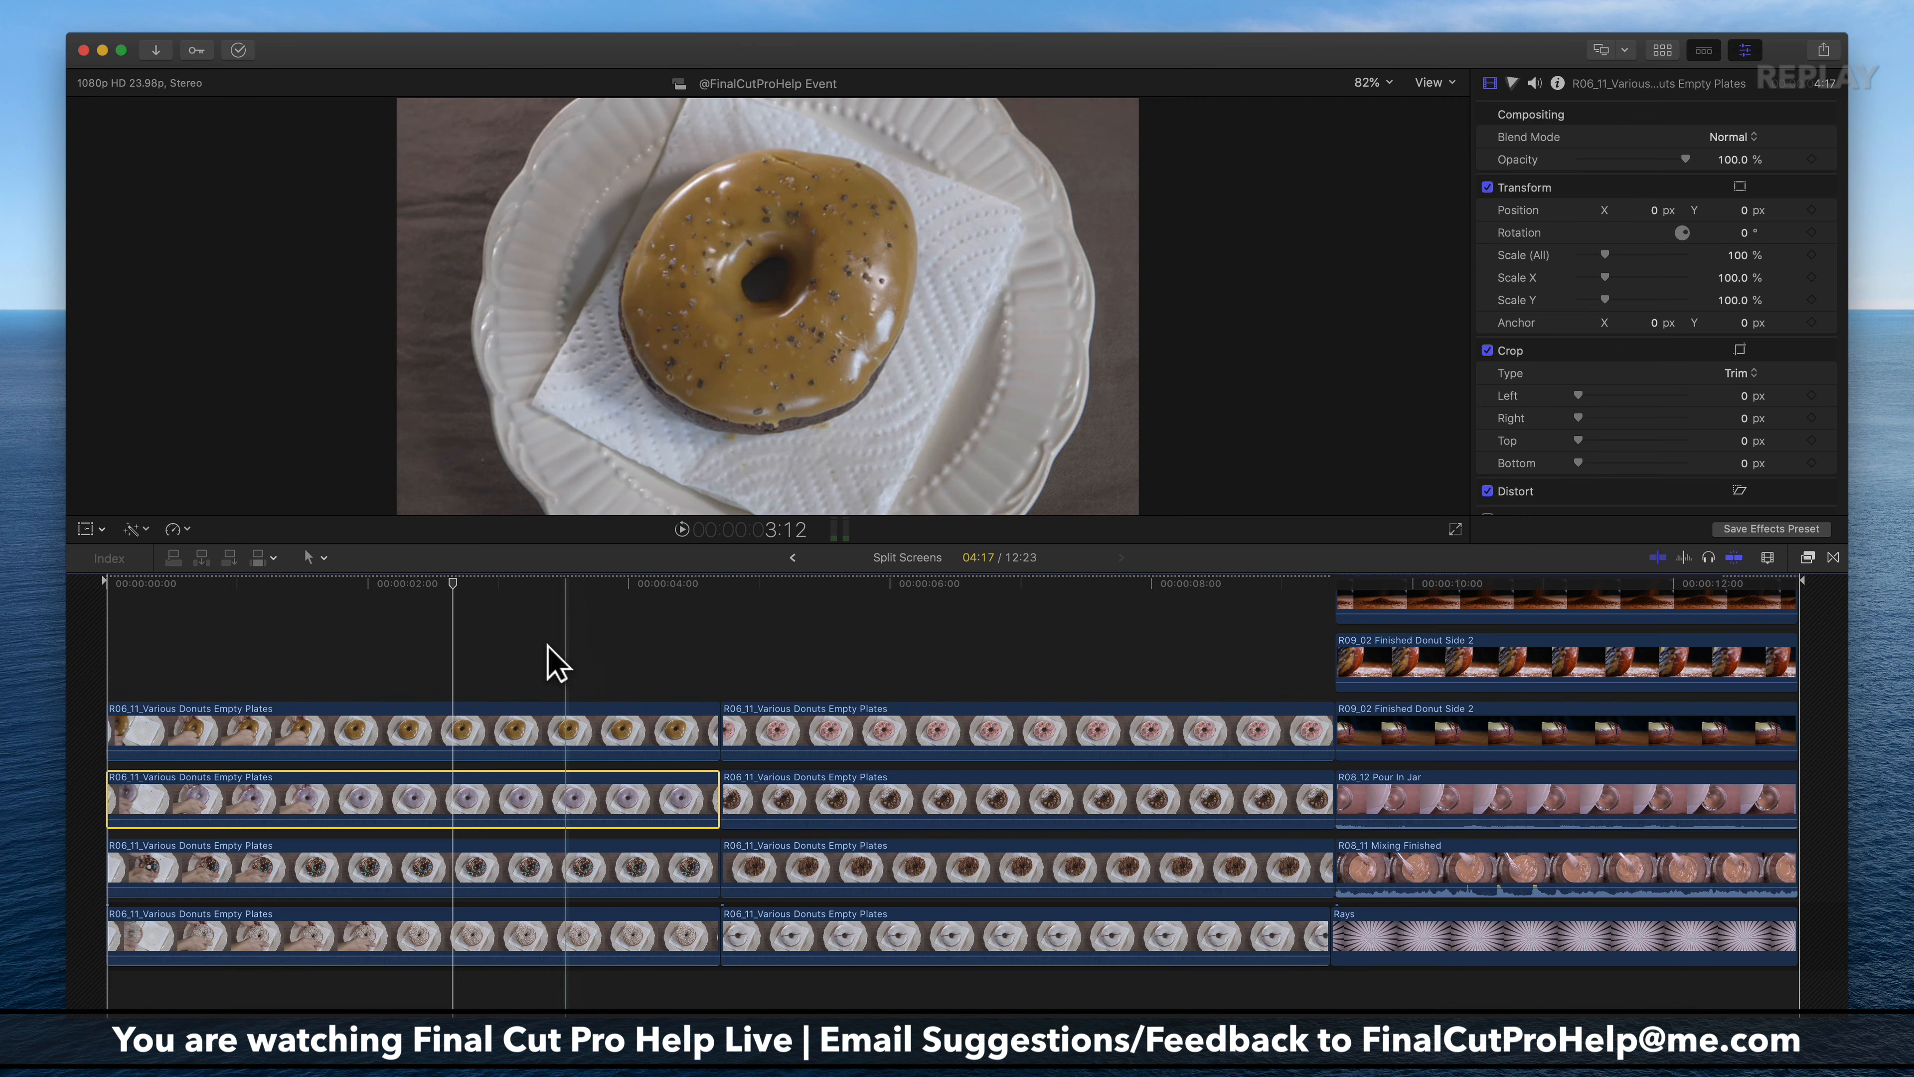
pyautogui.click(480, 652)
pyautogui.moveTo(445, 623); pyautogui.dragTo(446, 974)
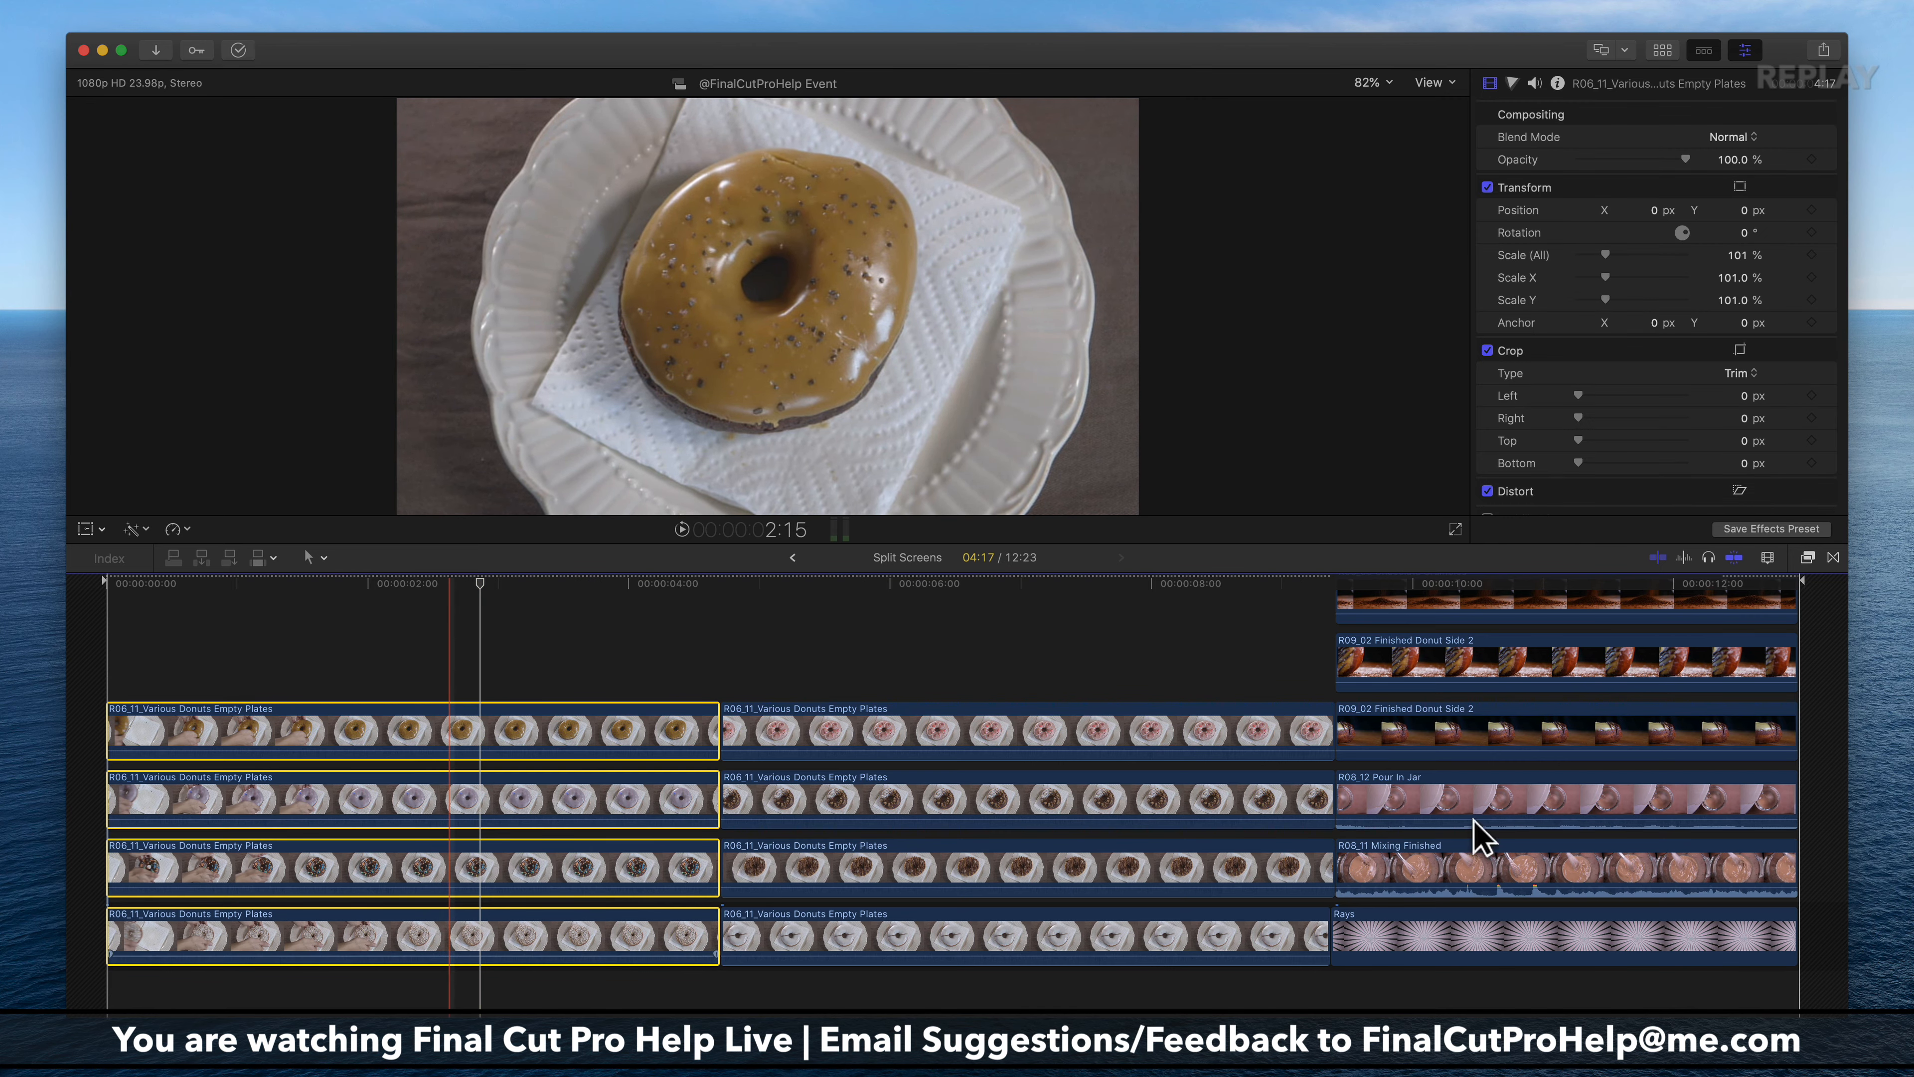
pyautogui.click(1807, 558)
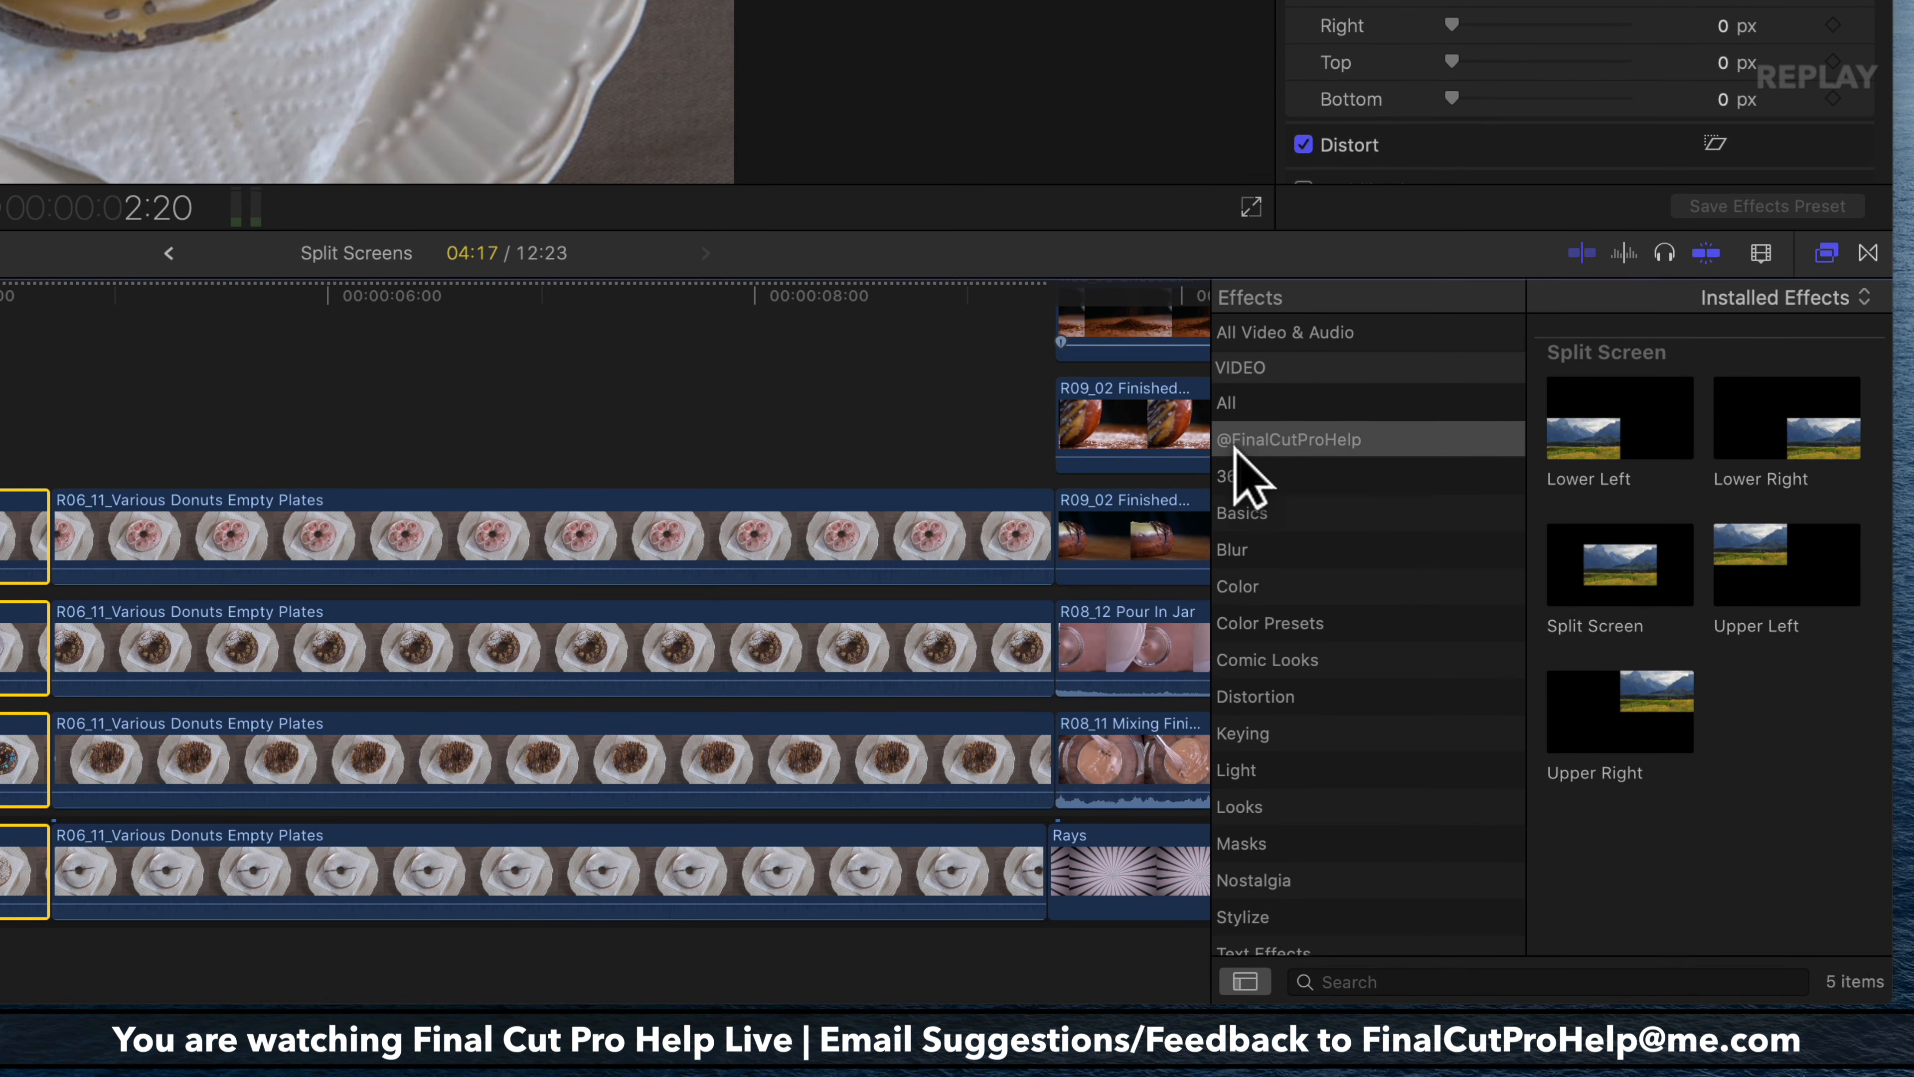
pyautogui.click(1235, 444)
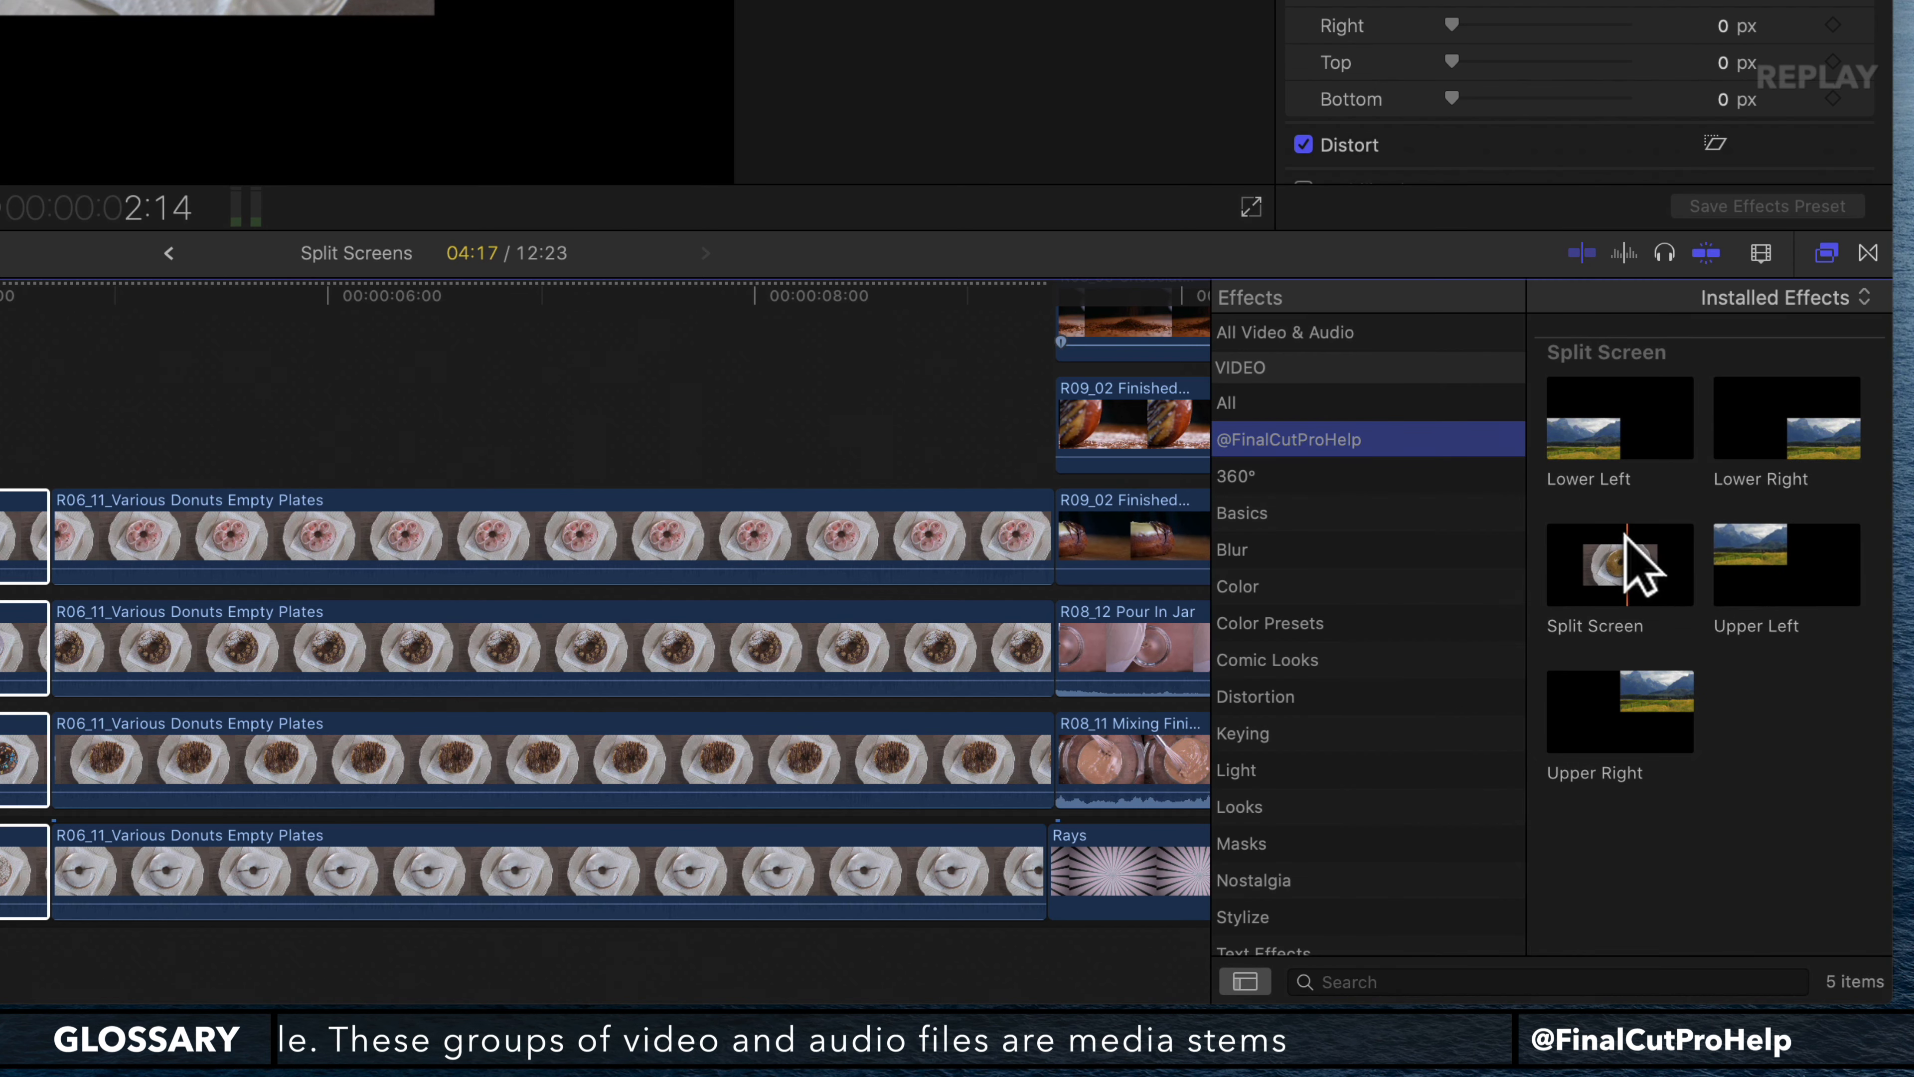
pyautogui.click(1609, 558)
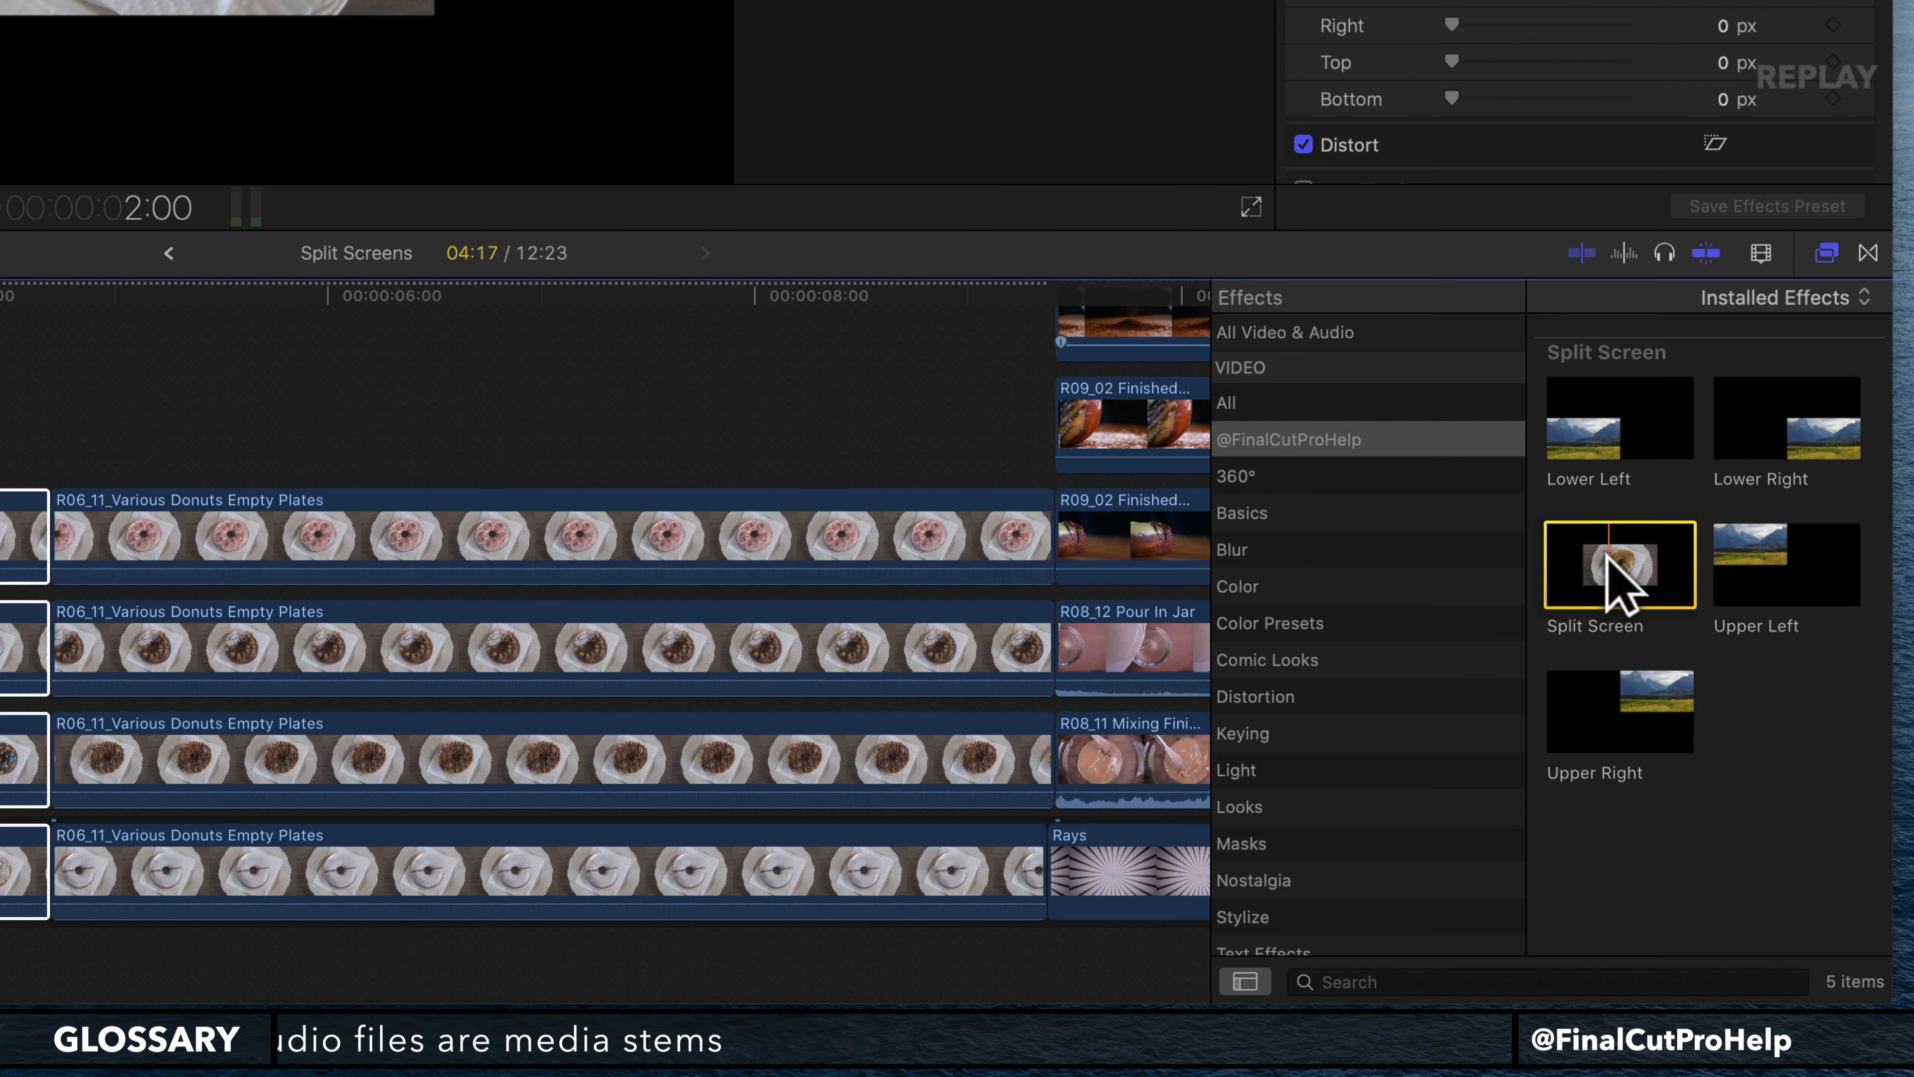
pyautogui.doubleClick(1608, 556)
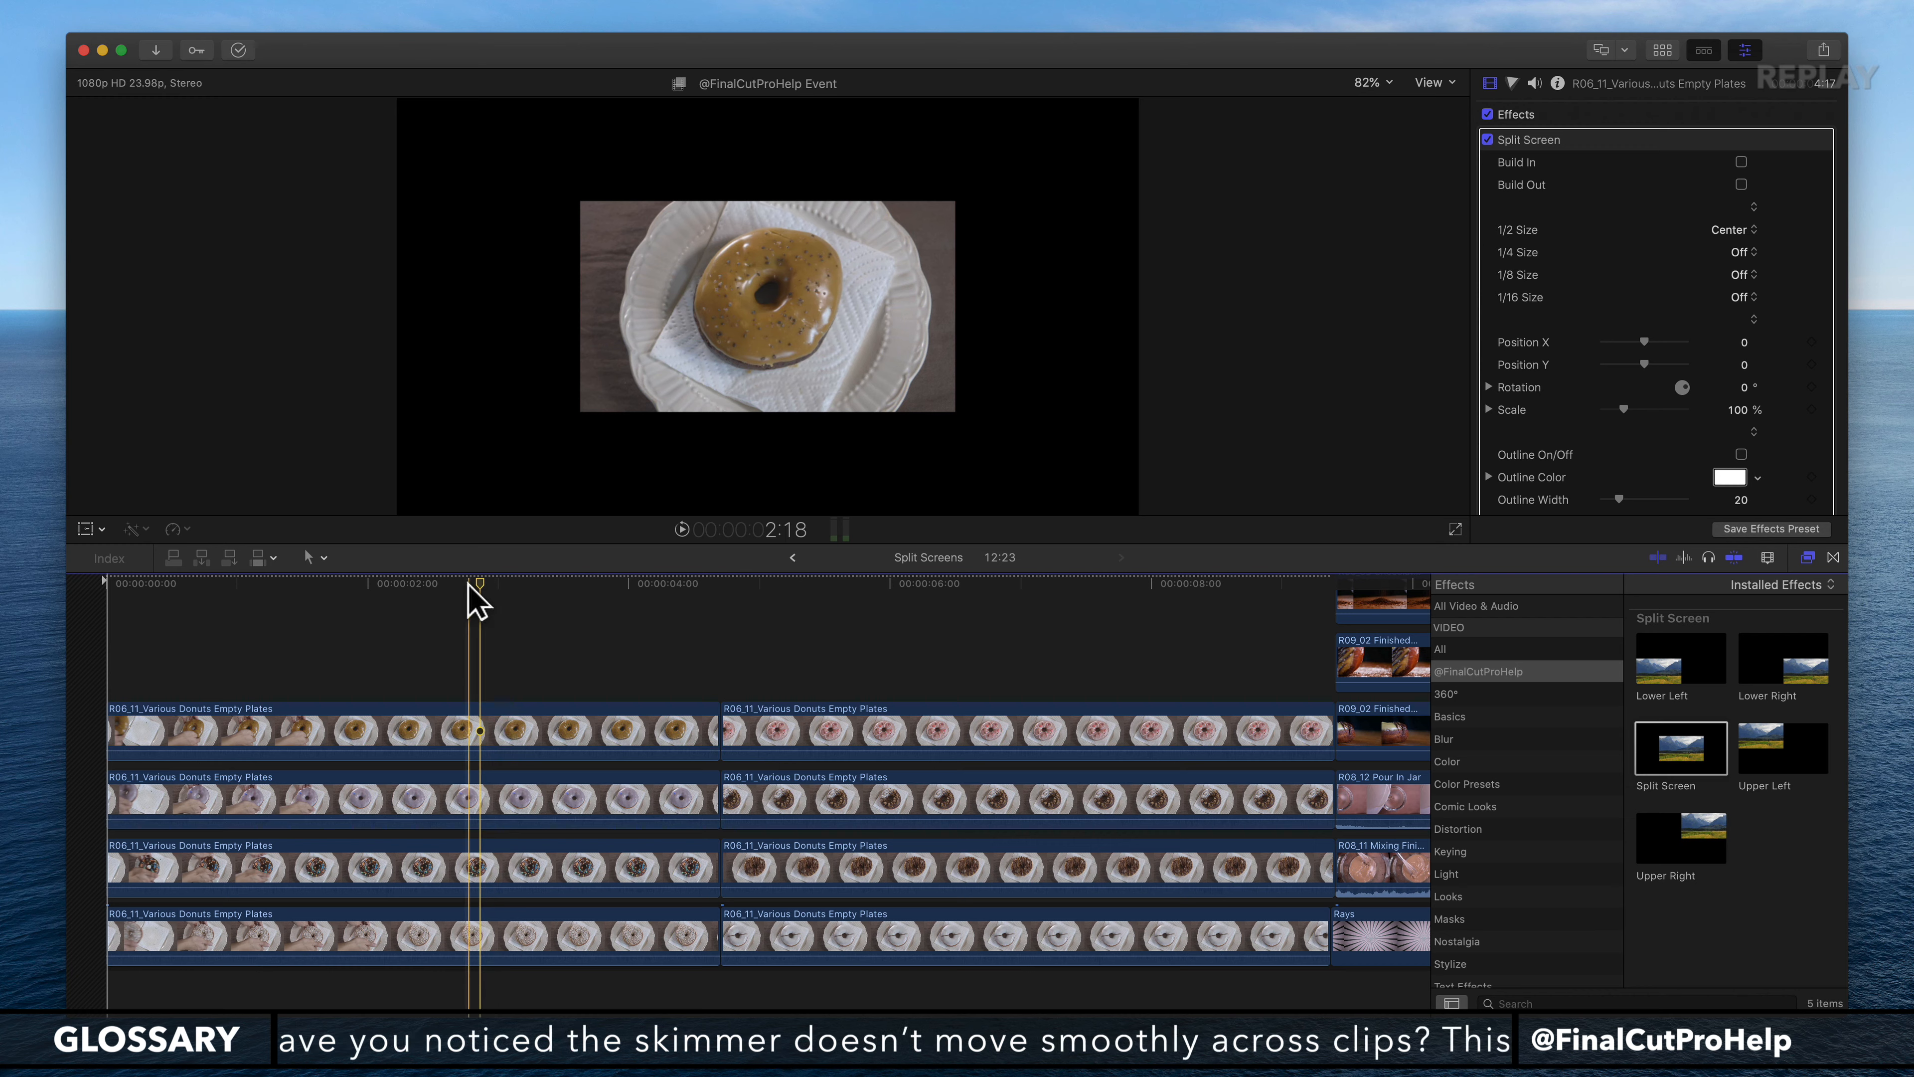
# Step: Select only the uppermost donut clip at the start and expand the inspector to full height
pyautogui.click(458, 728)
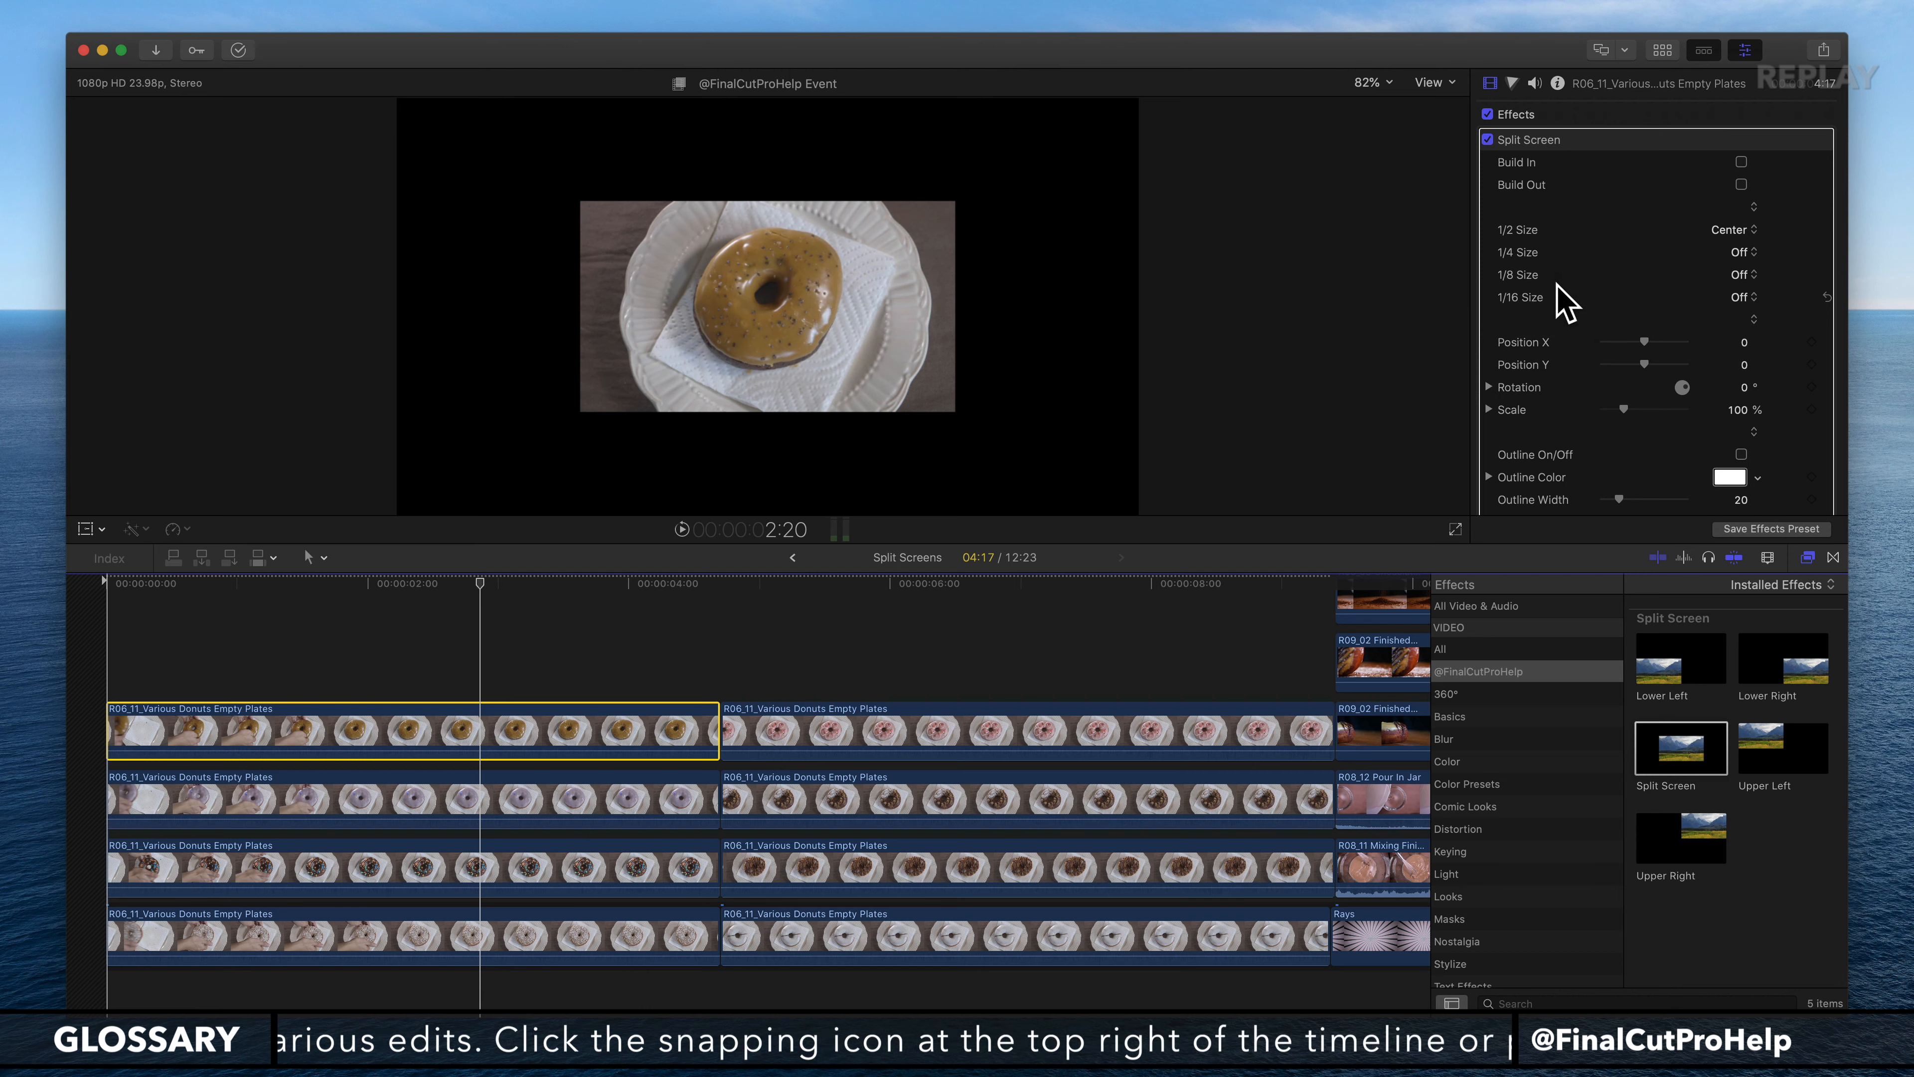
pyautogui.click(1645, 87)
pyautogui.doubleClick(1645, 85)
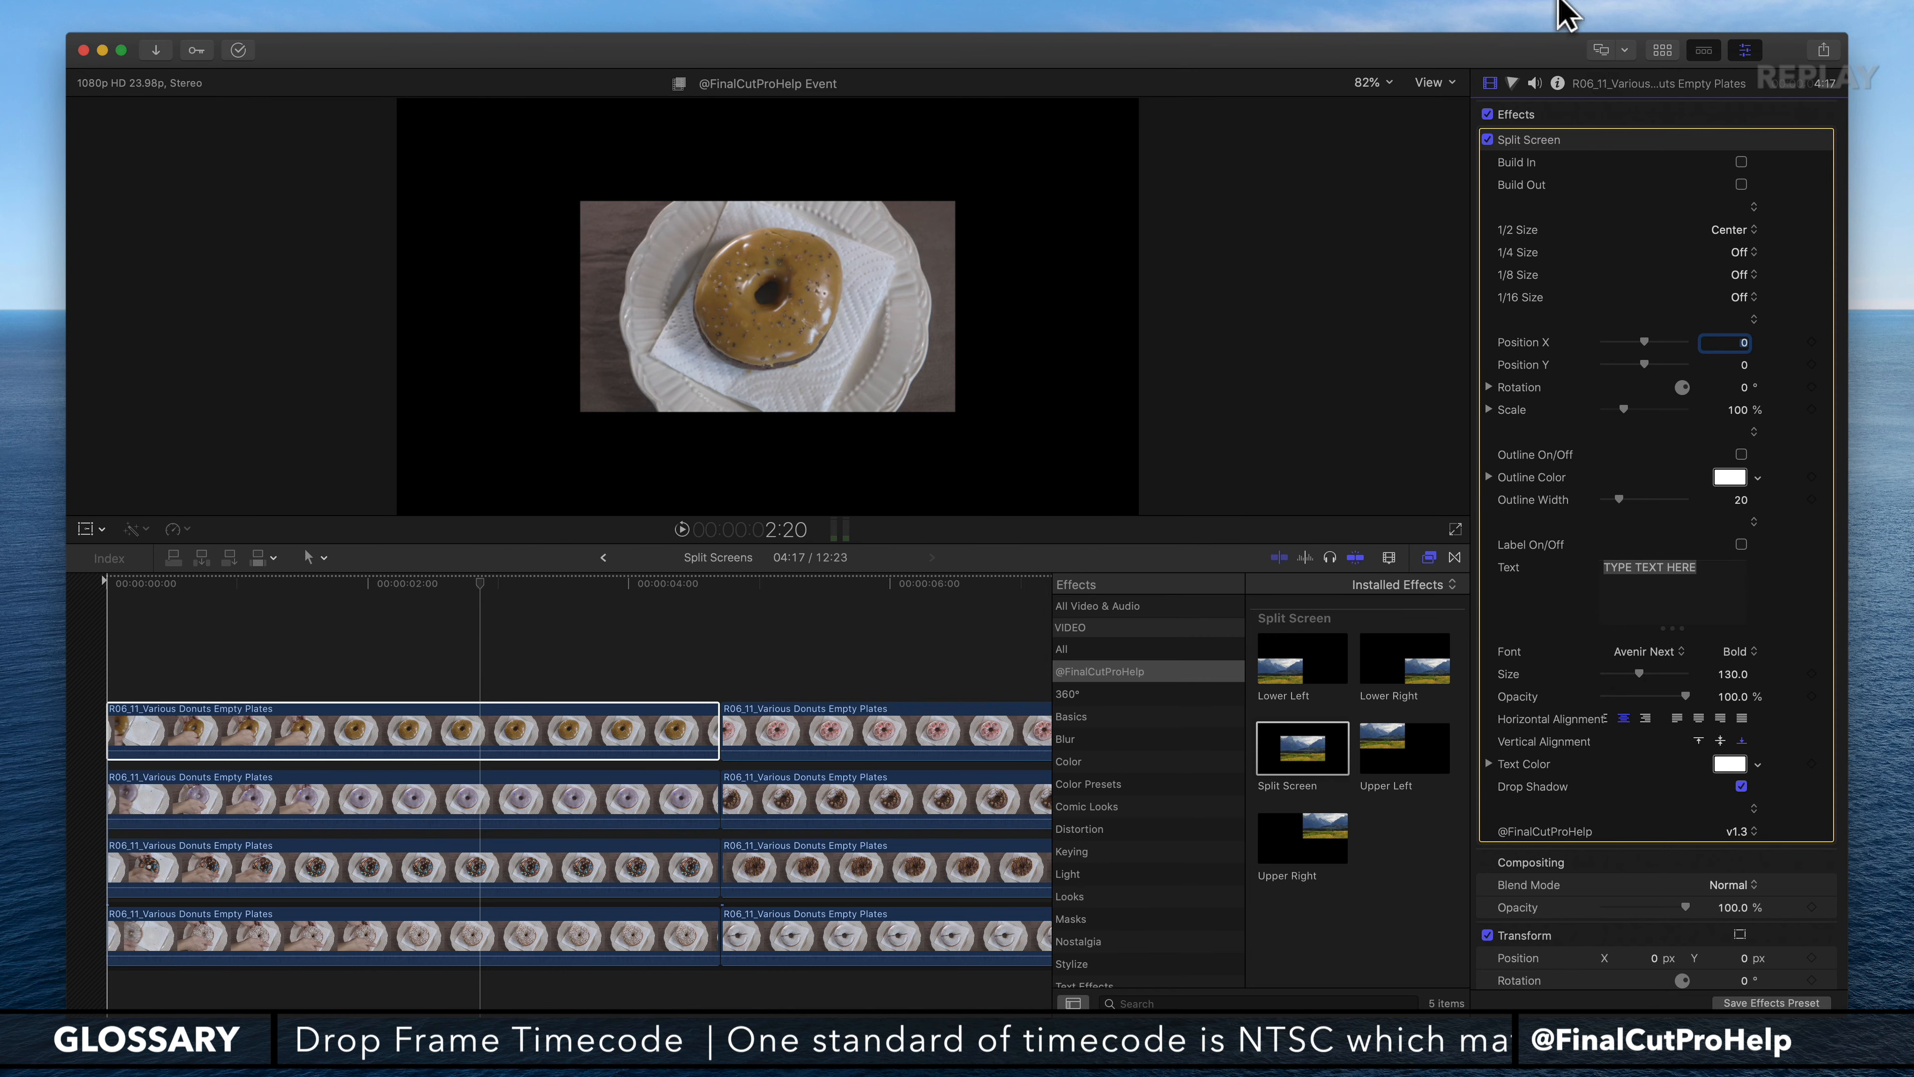
pyautogui.doubleClick(1649, 85)
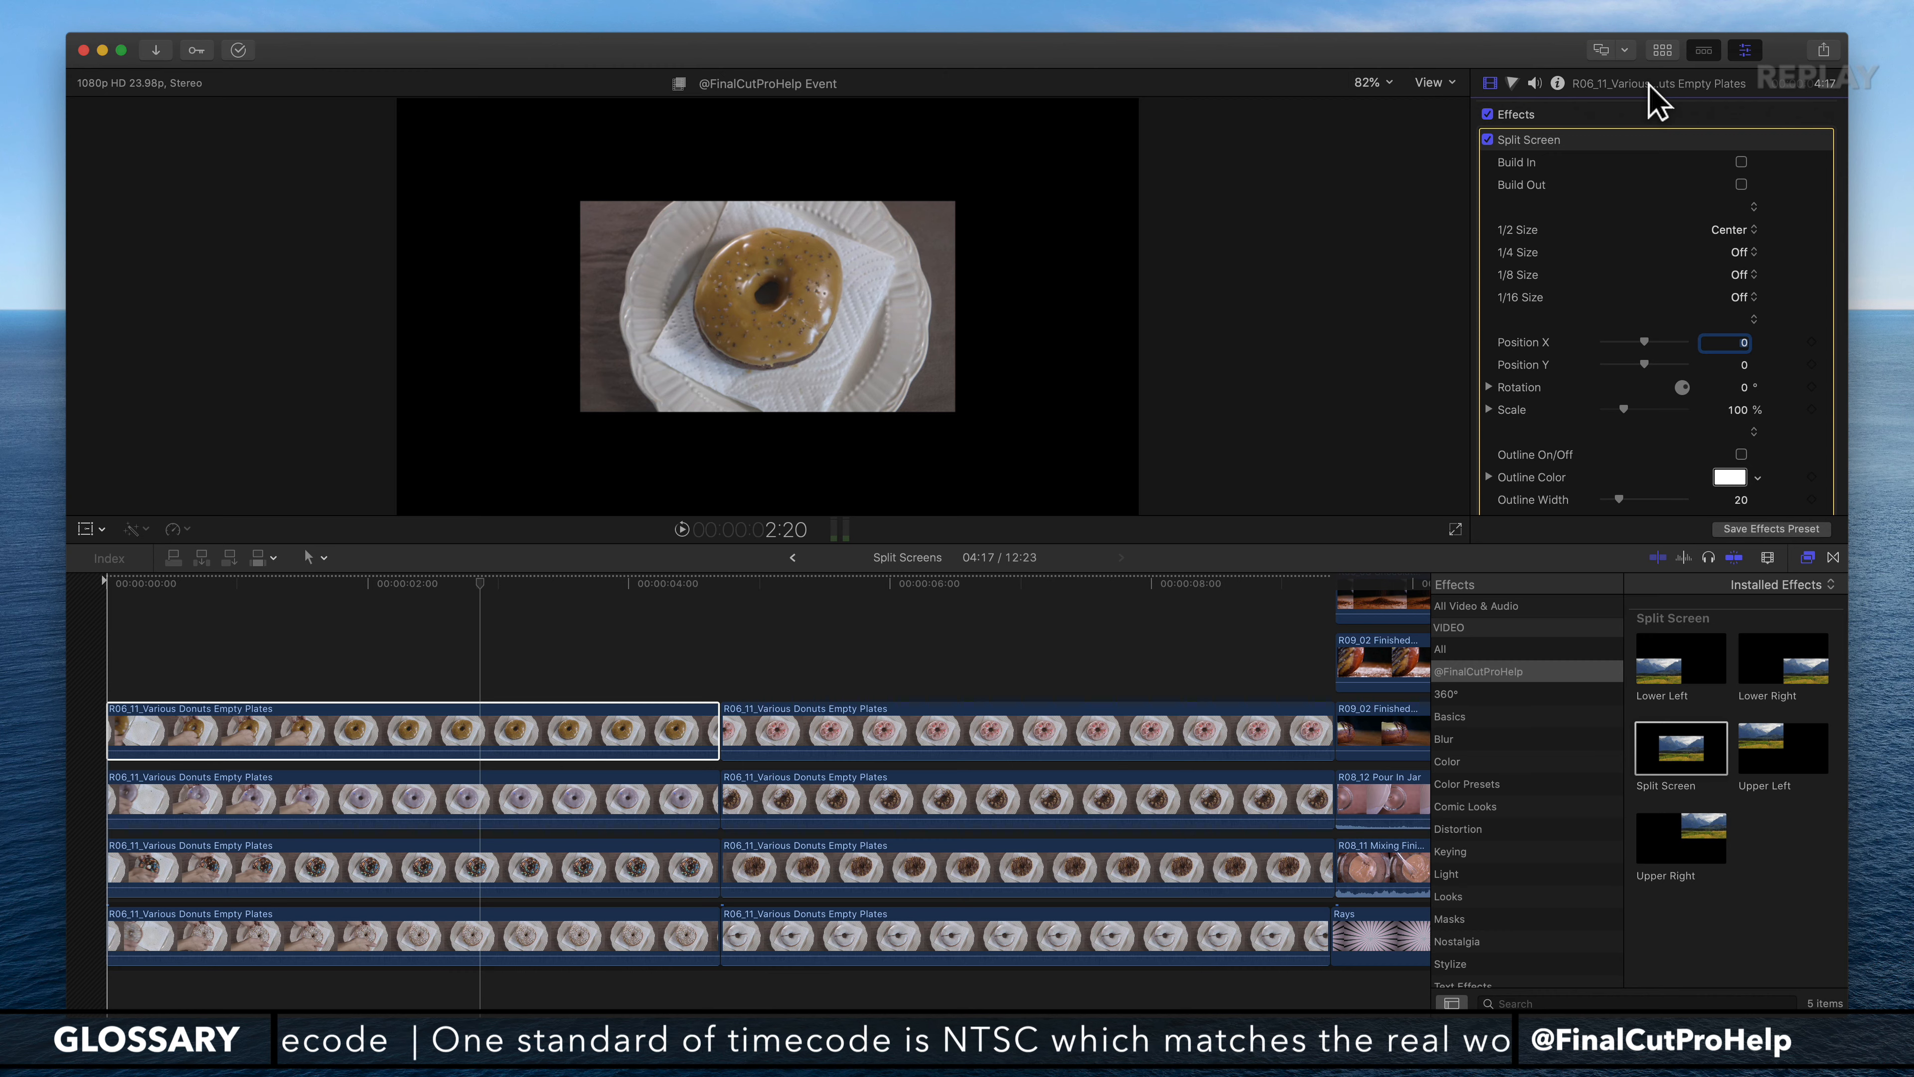
pyautogui.doubleClick(1658, 91)
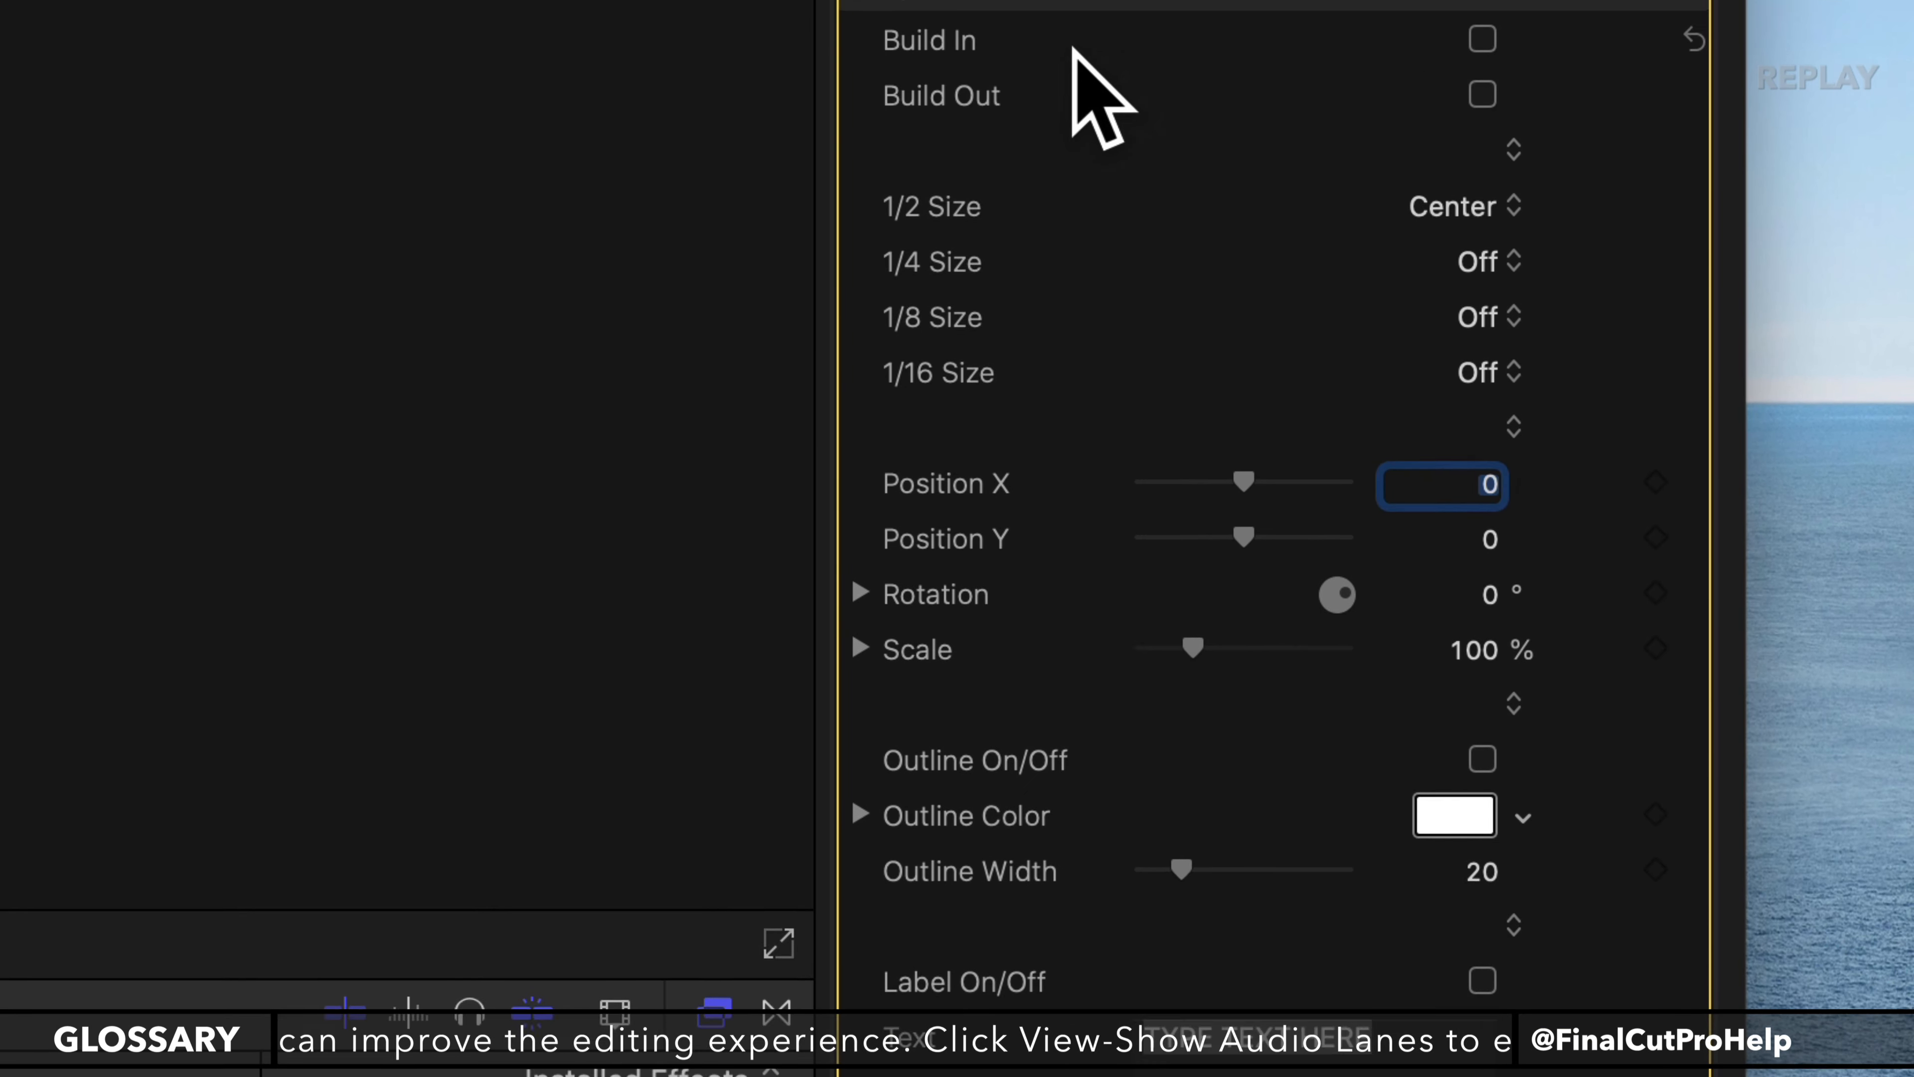
# Step: Enable Build In and Build Out for the uppermost clip's Split Screen effect and preview the build from the clip's start
pyautogui.click(1482, 150)
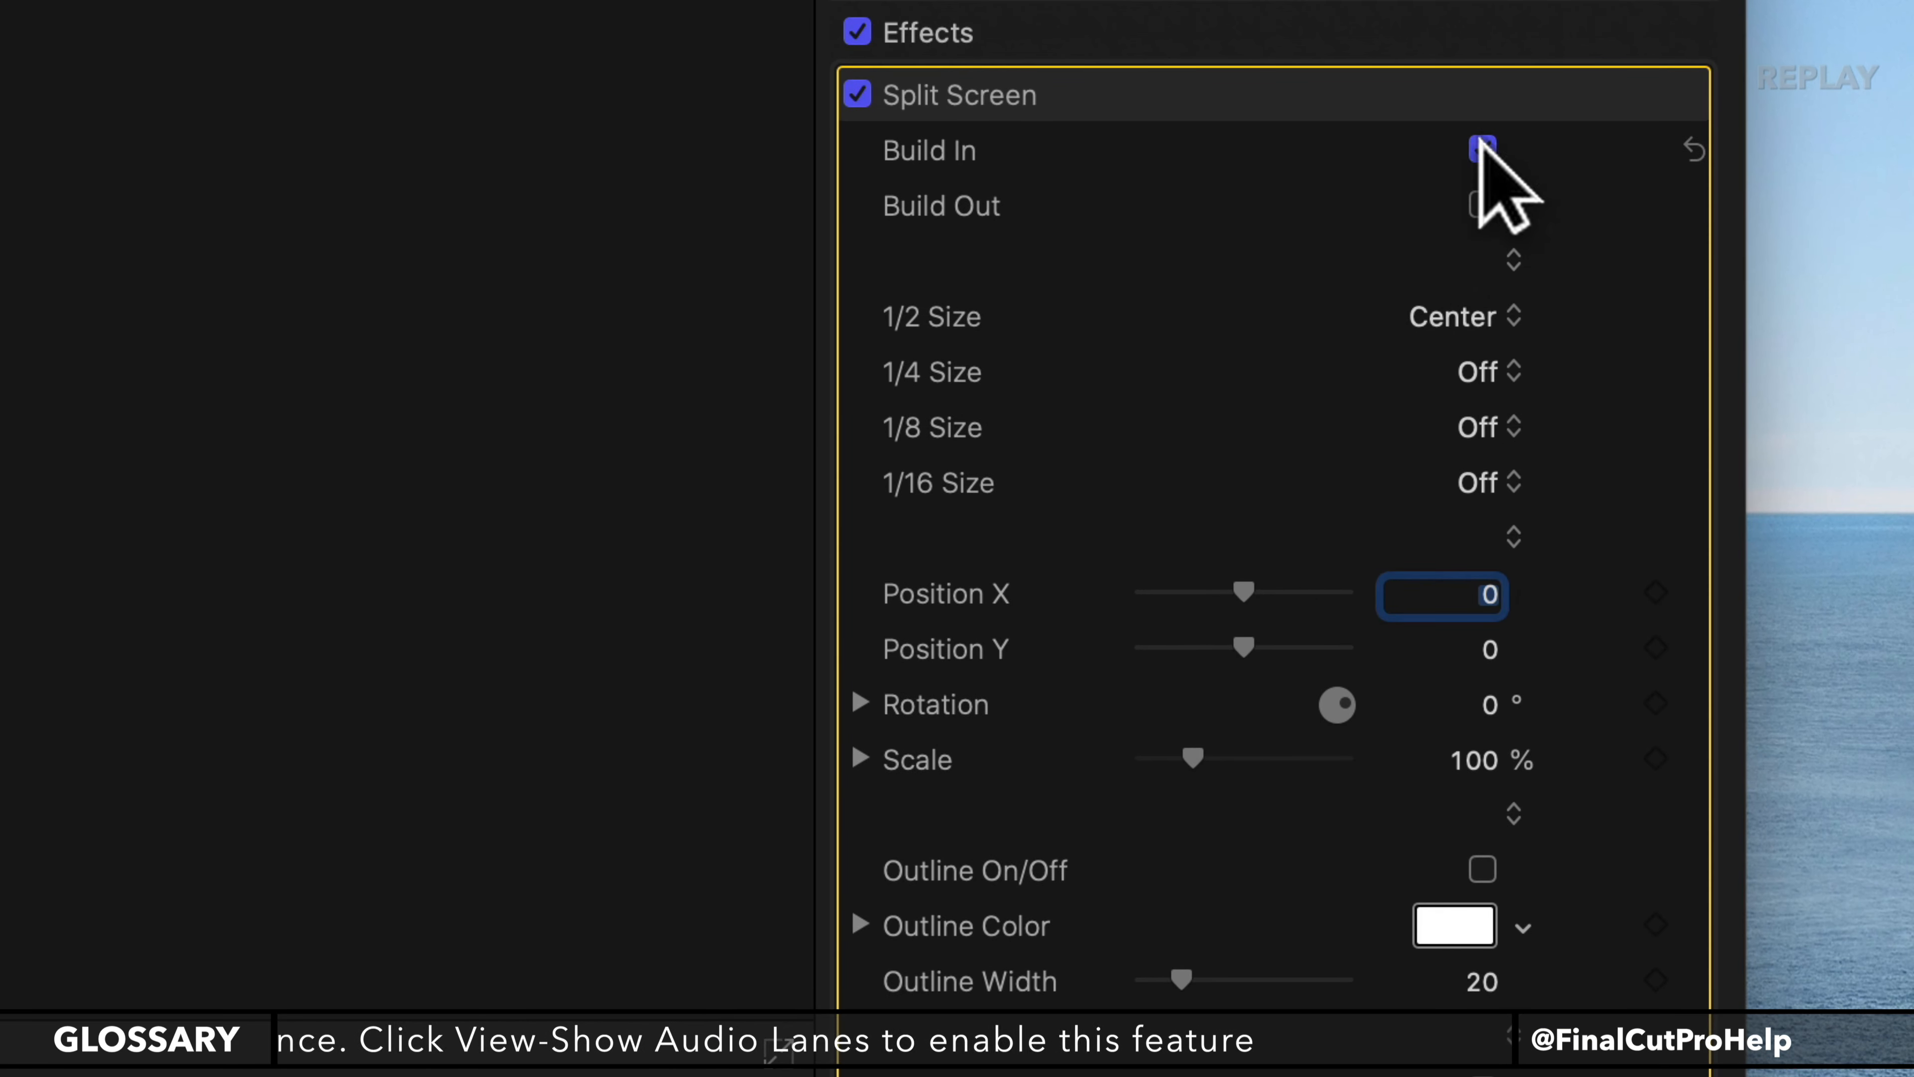
pyautogui.click(1482, 203)
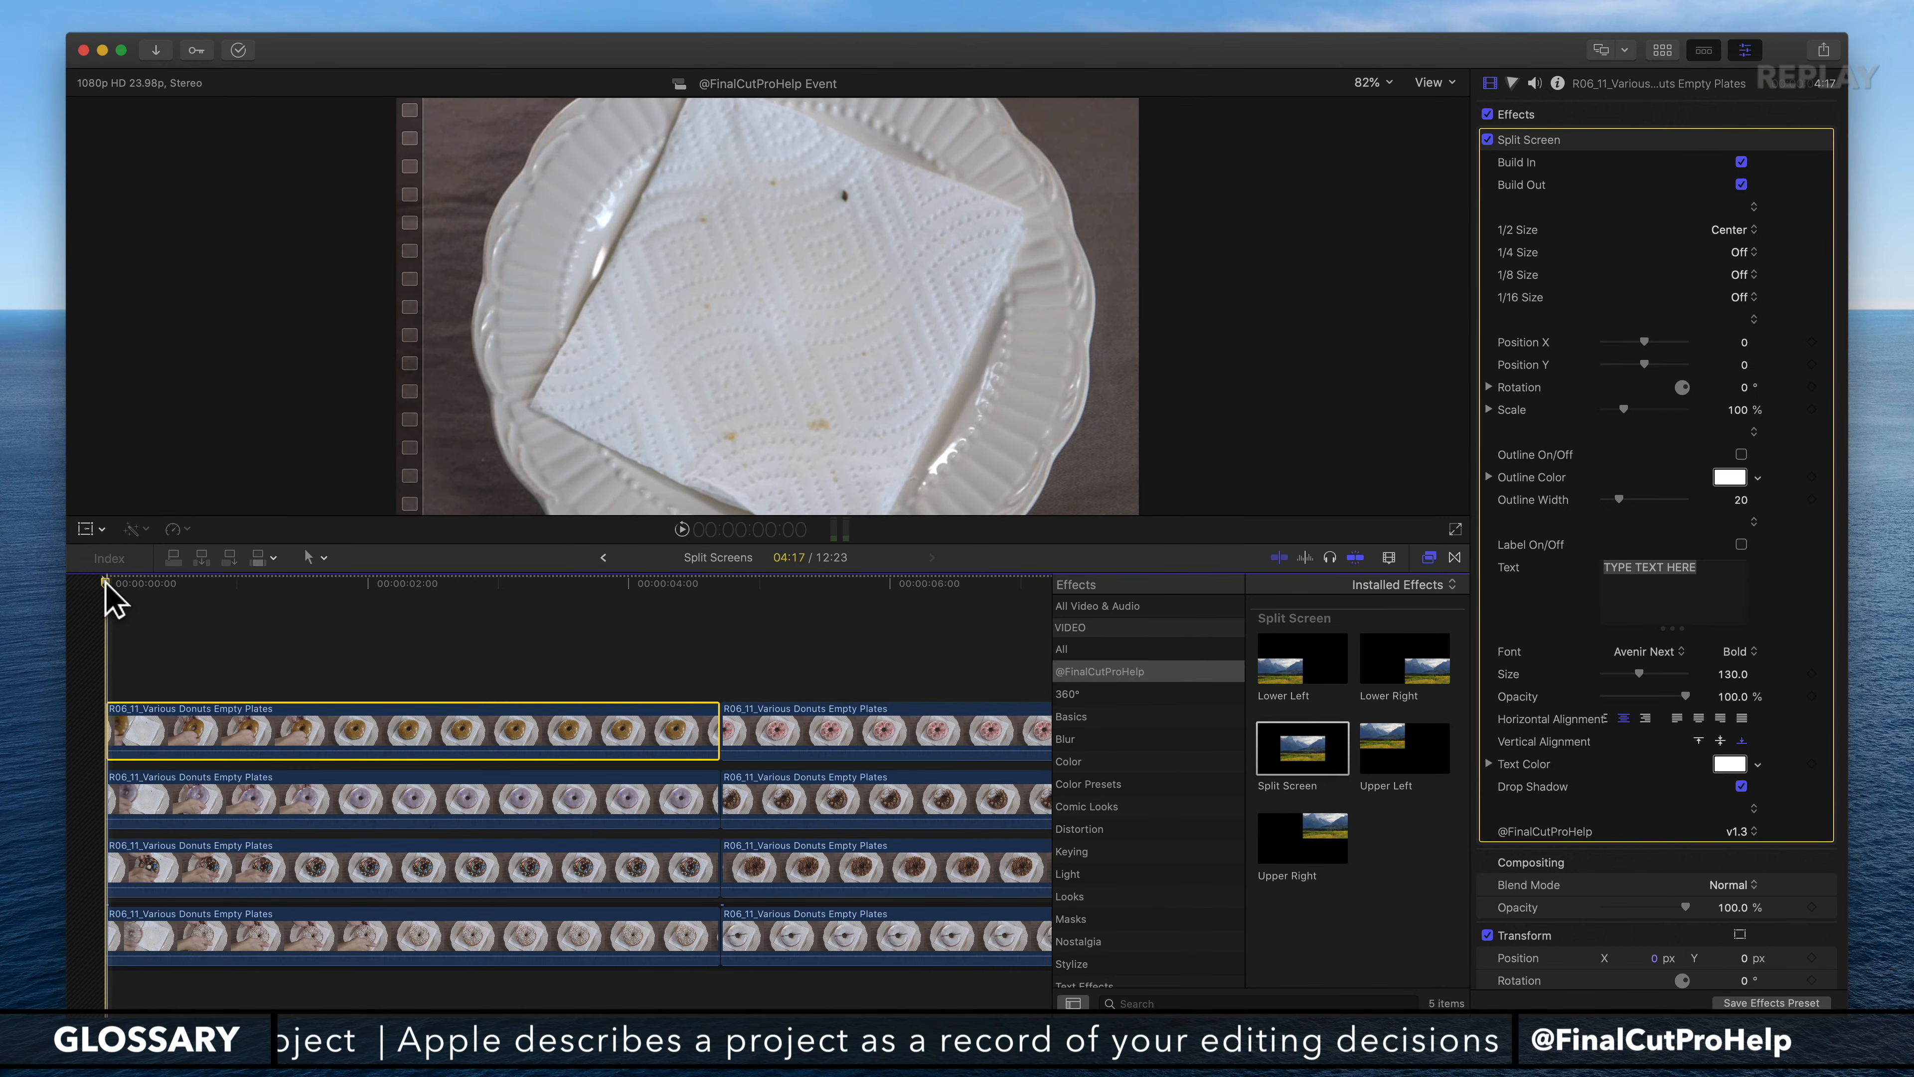
pyautogui.moveTo(106, 583); pyautogui.dragTo(409, 652)
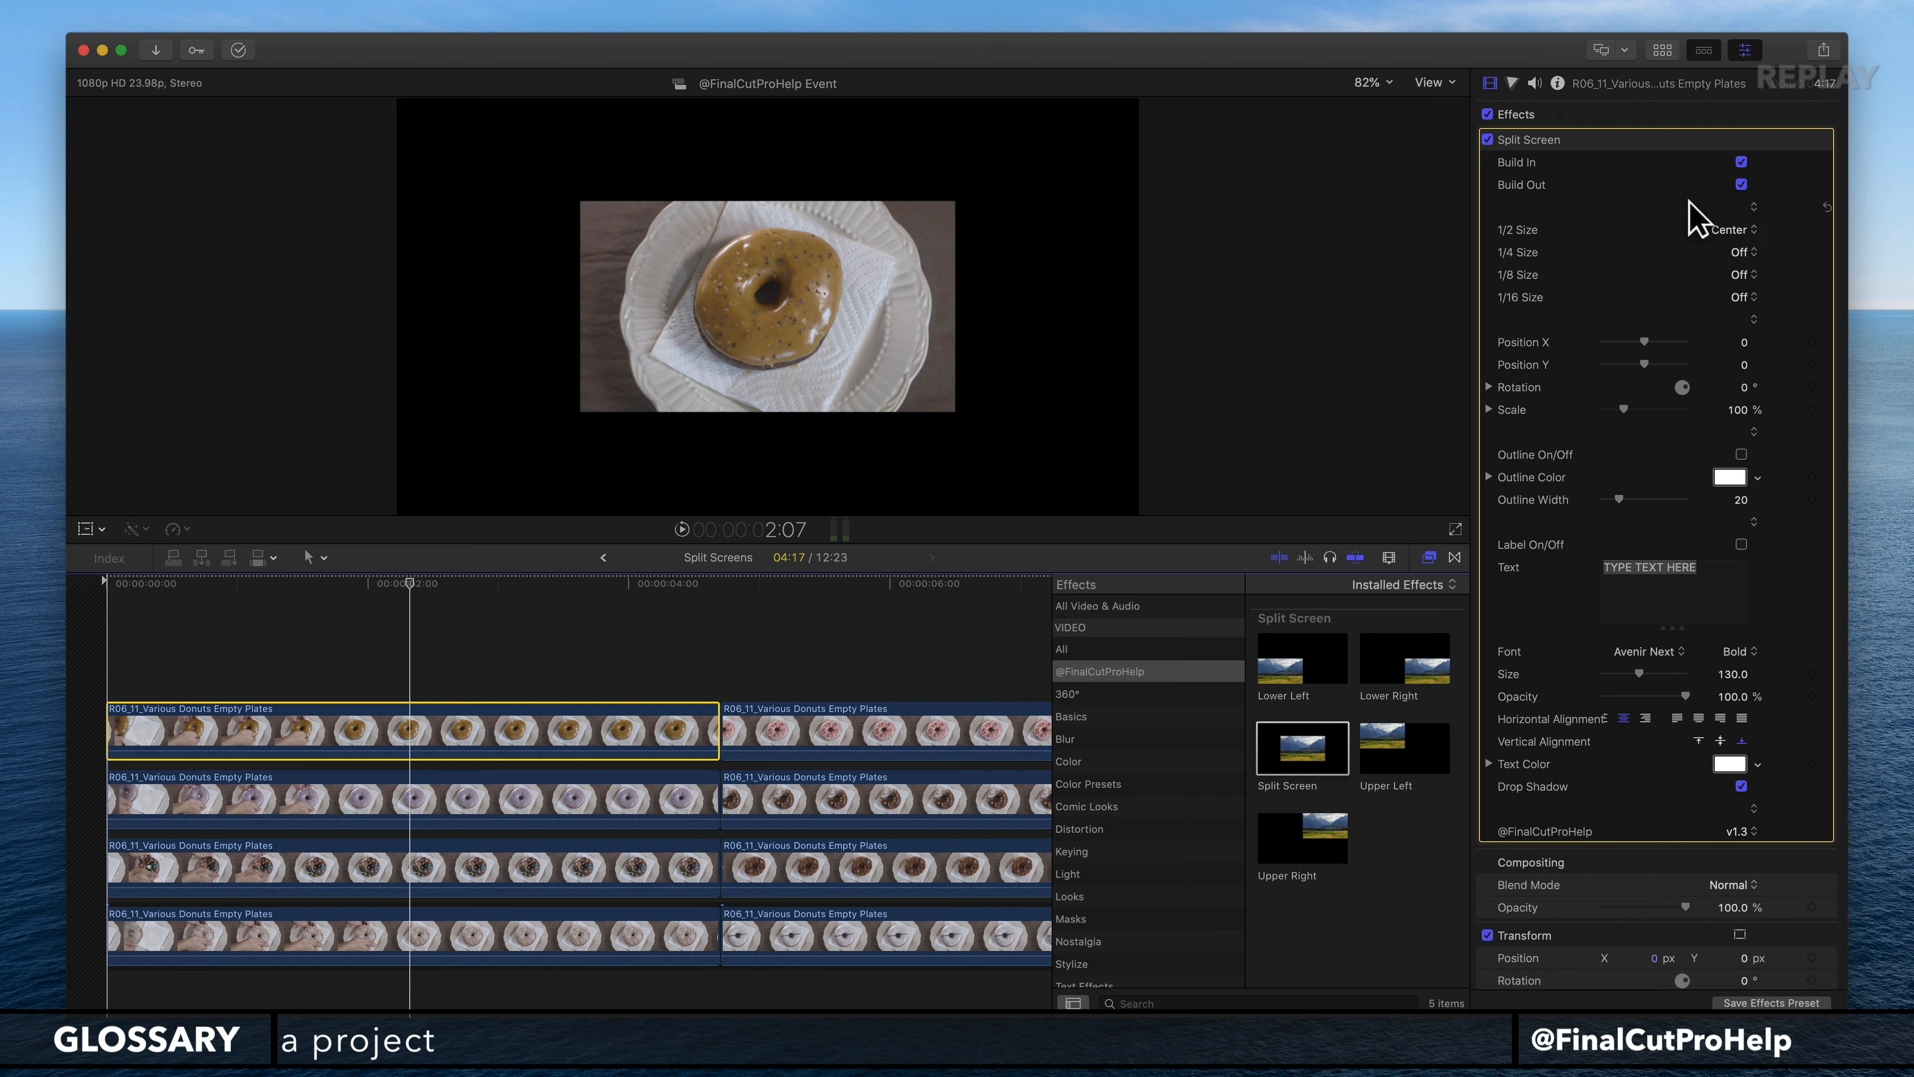
# Step: Try the Top and Bottom placements for the 1/2 Size setting of the Split Screen effect
pyautogui.click(1745, 234)
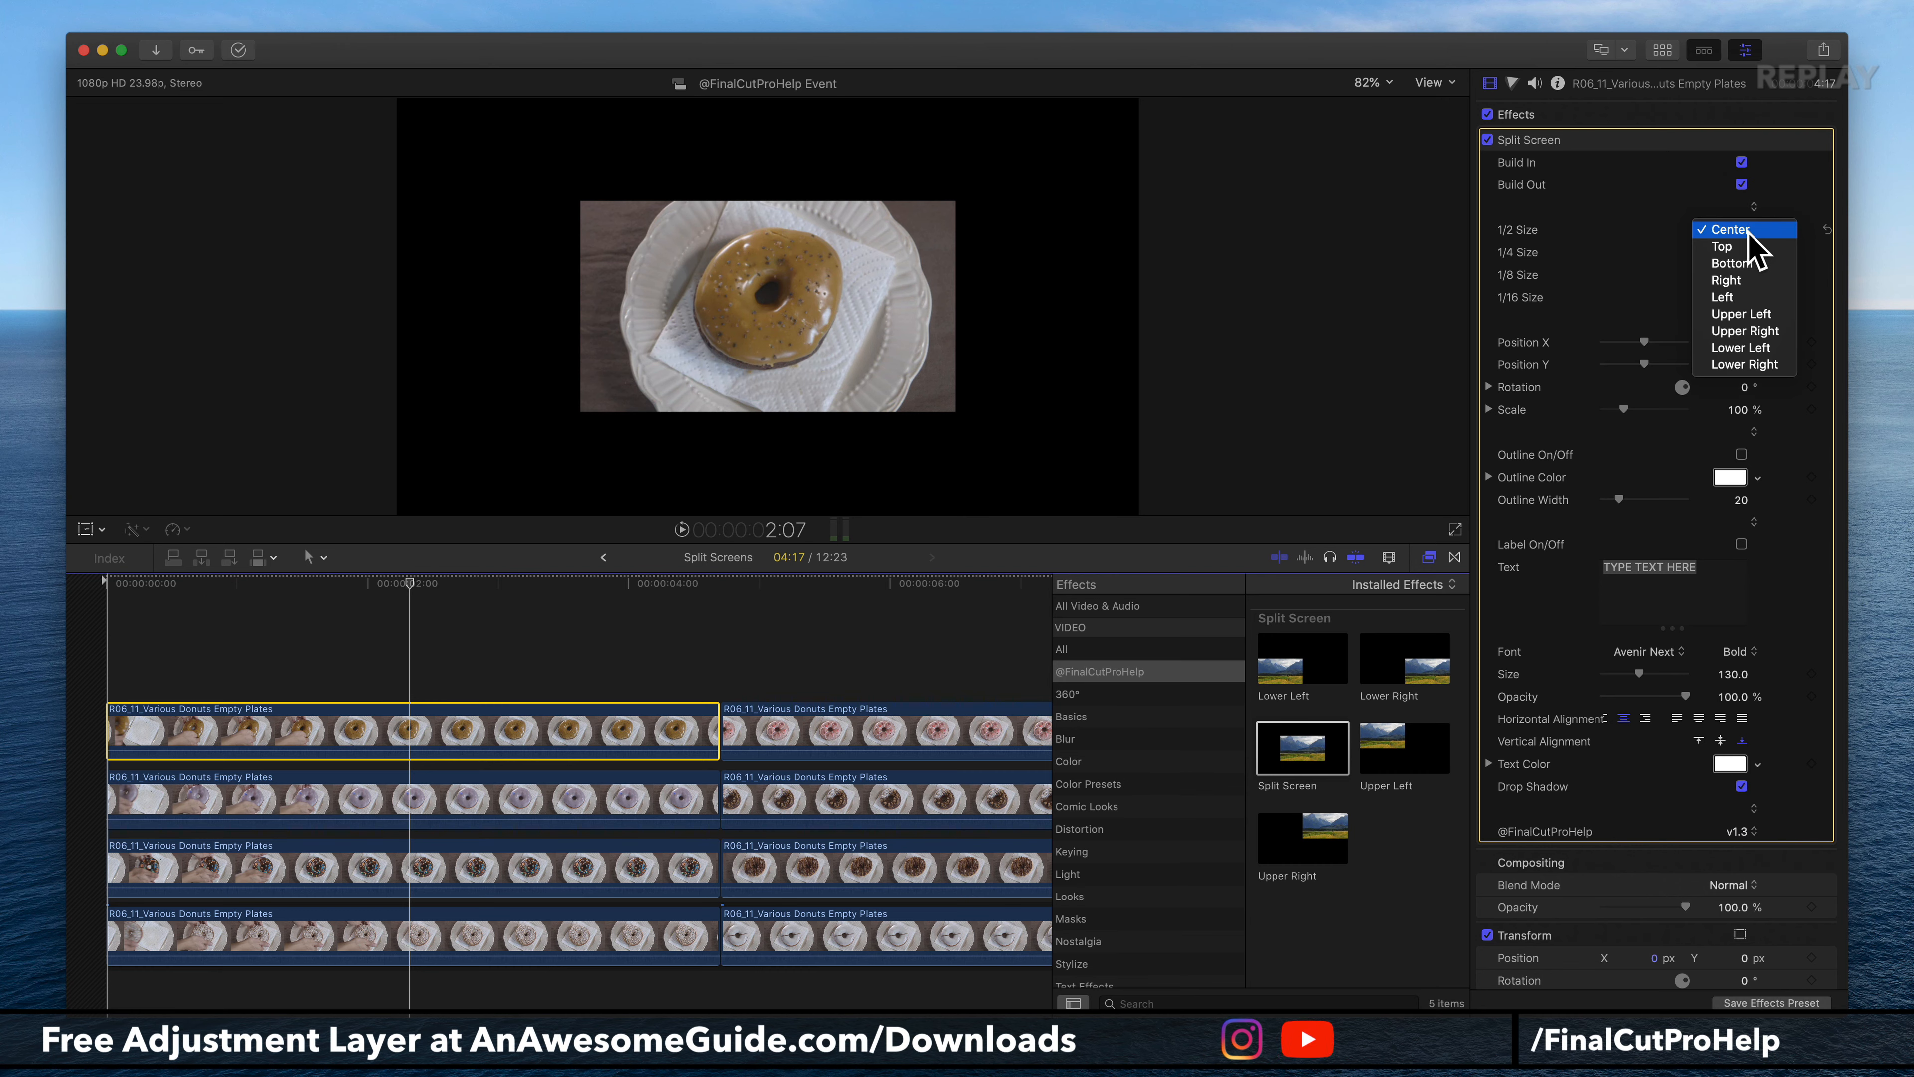
pyautogui.click(1742, 249)
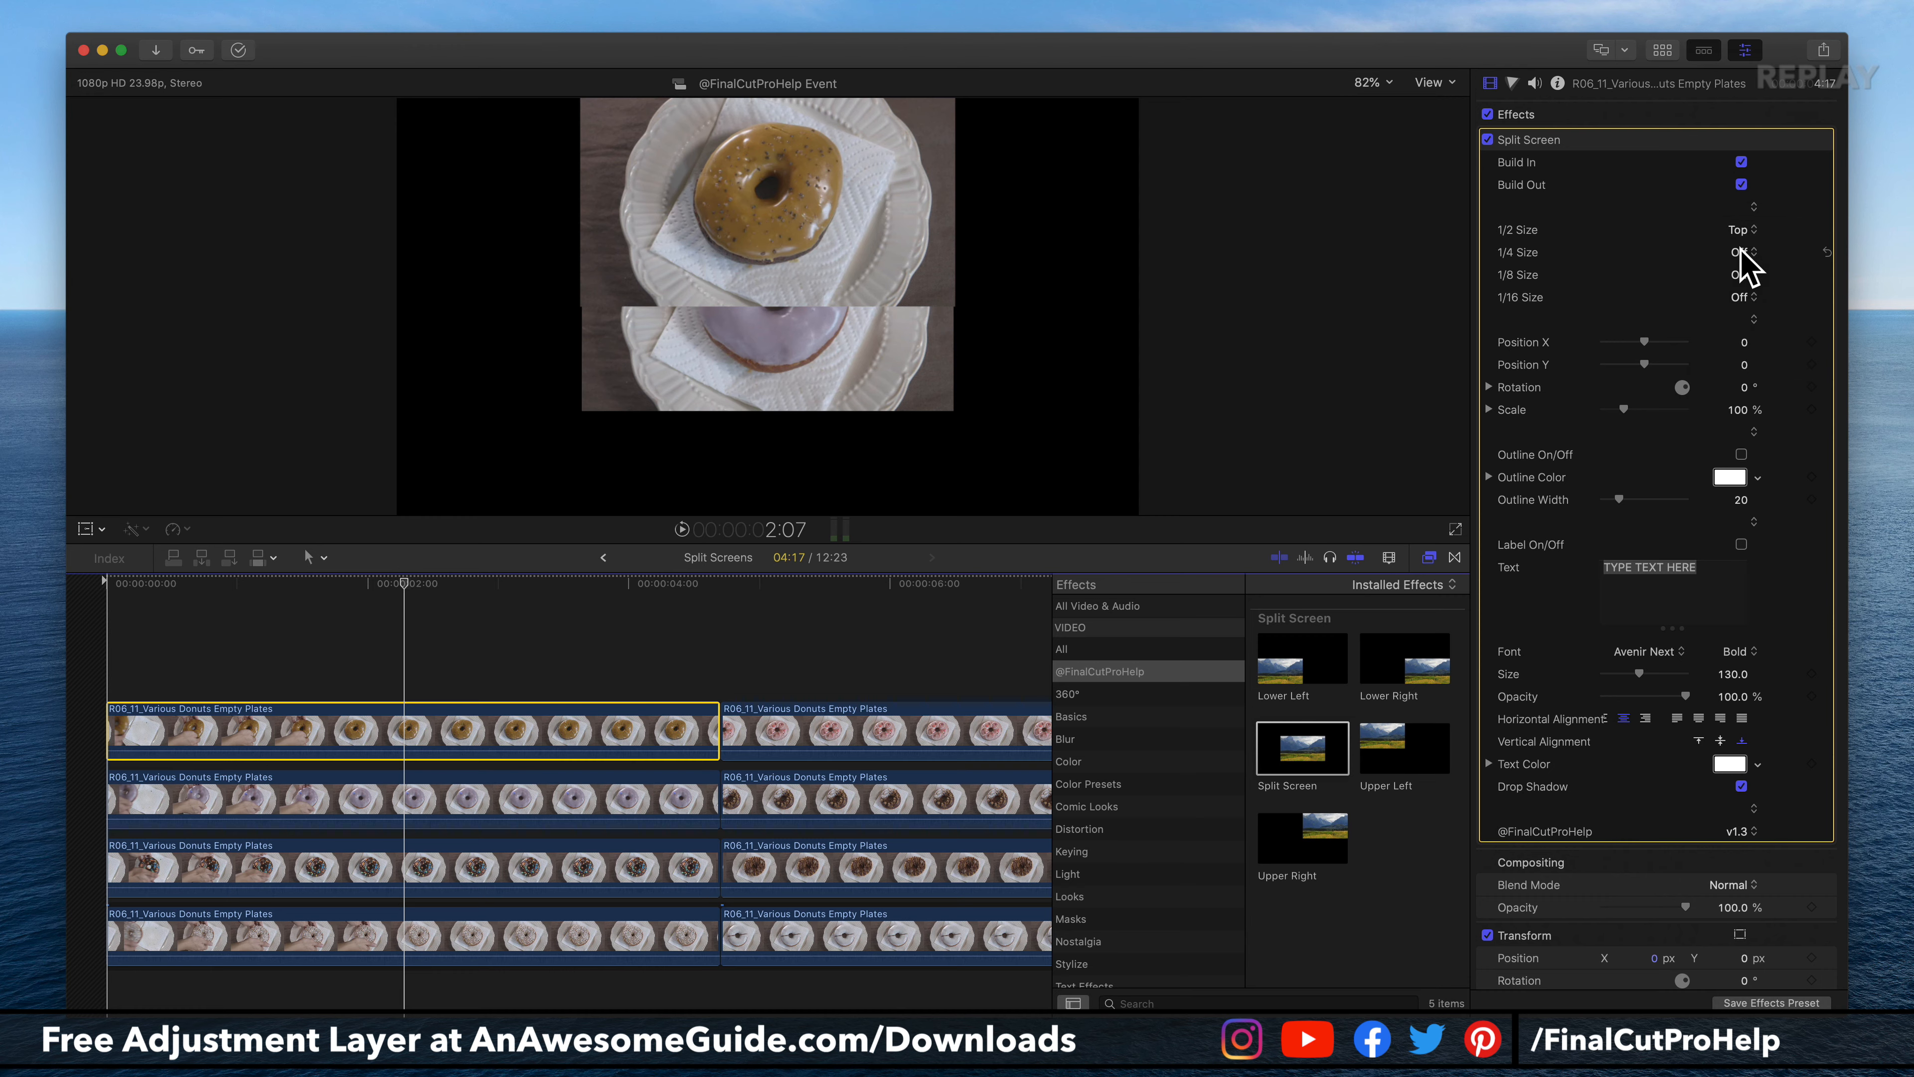
pyautogui.click(1743, 238)
pyautogui.click(1745, 247)
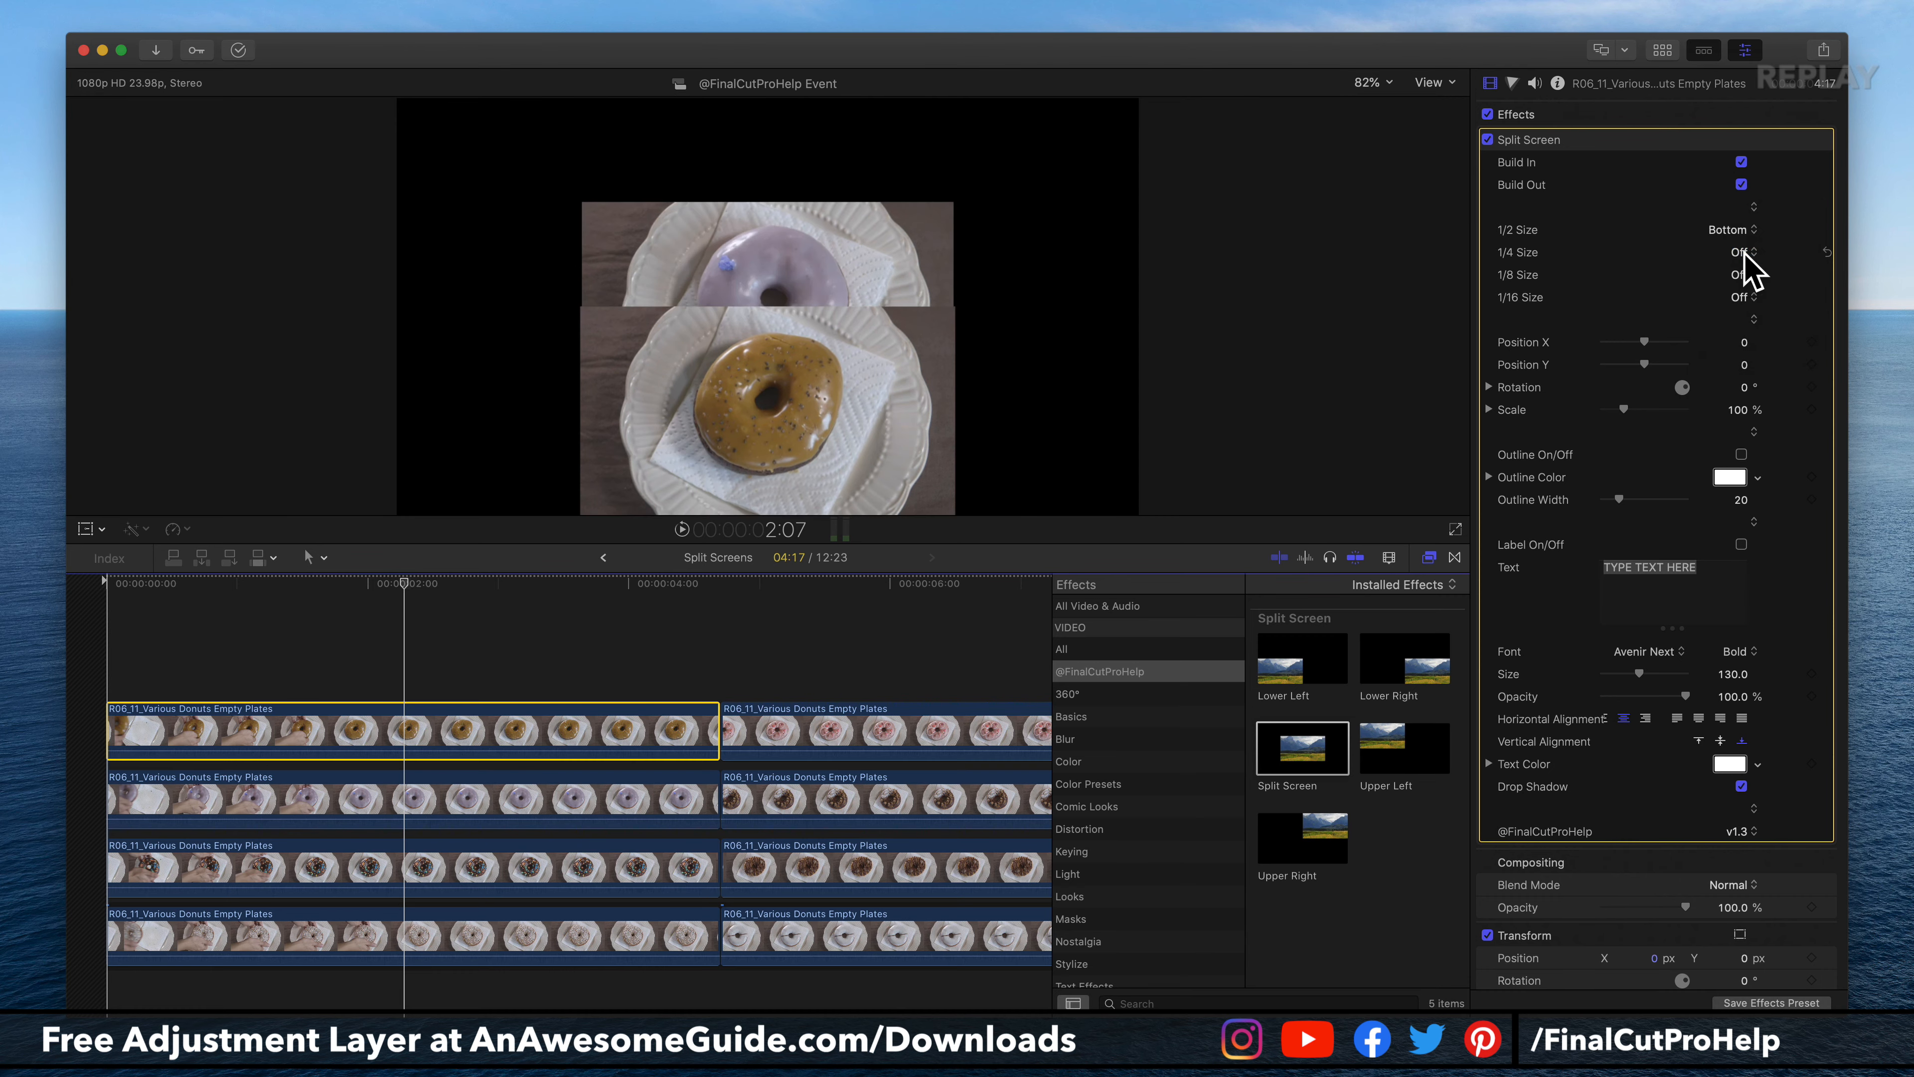
# Step: Disable the three donut clips below the uppermost one at the start and reselect the uppermost clip
pyautogui.moveTo(556, 1006); pyautogui.dragTo(565, 816)
pyautogui.press('v')
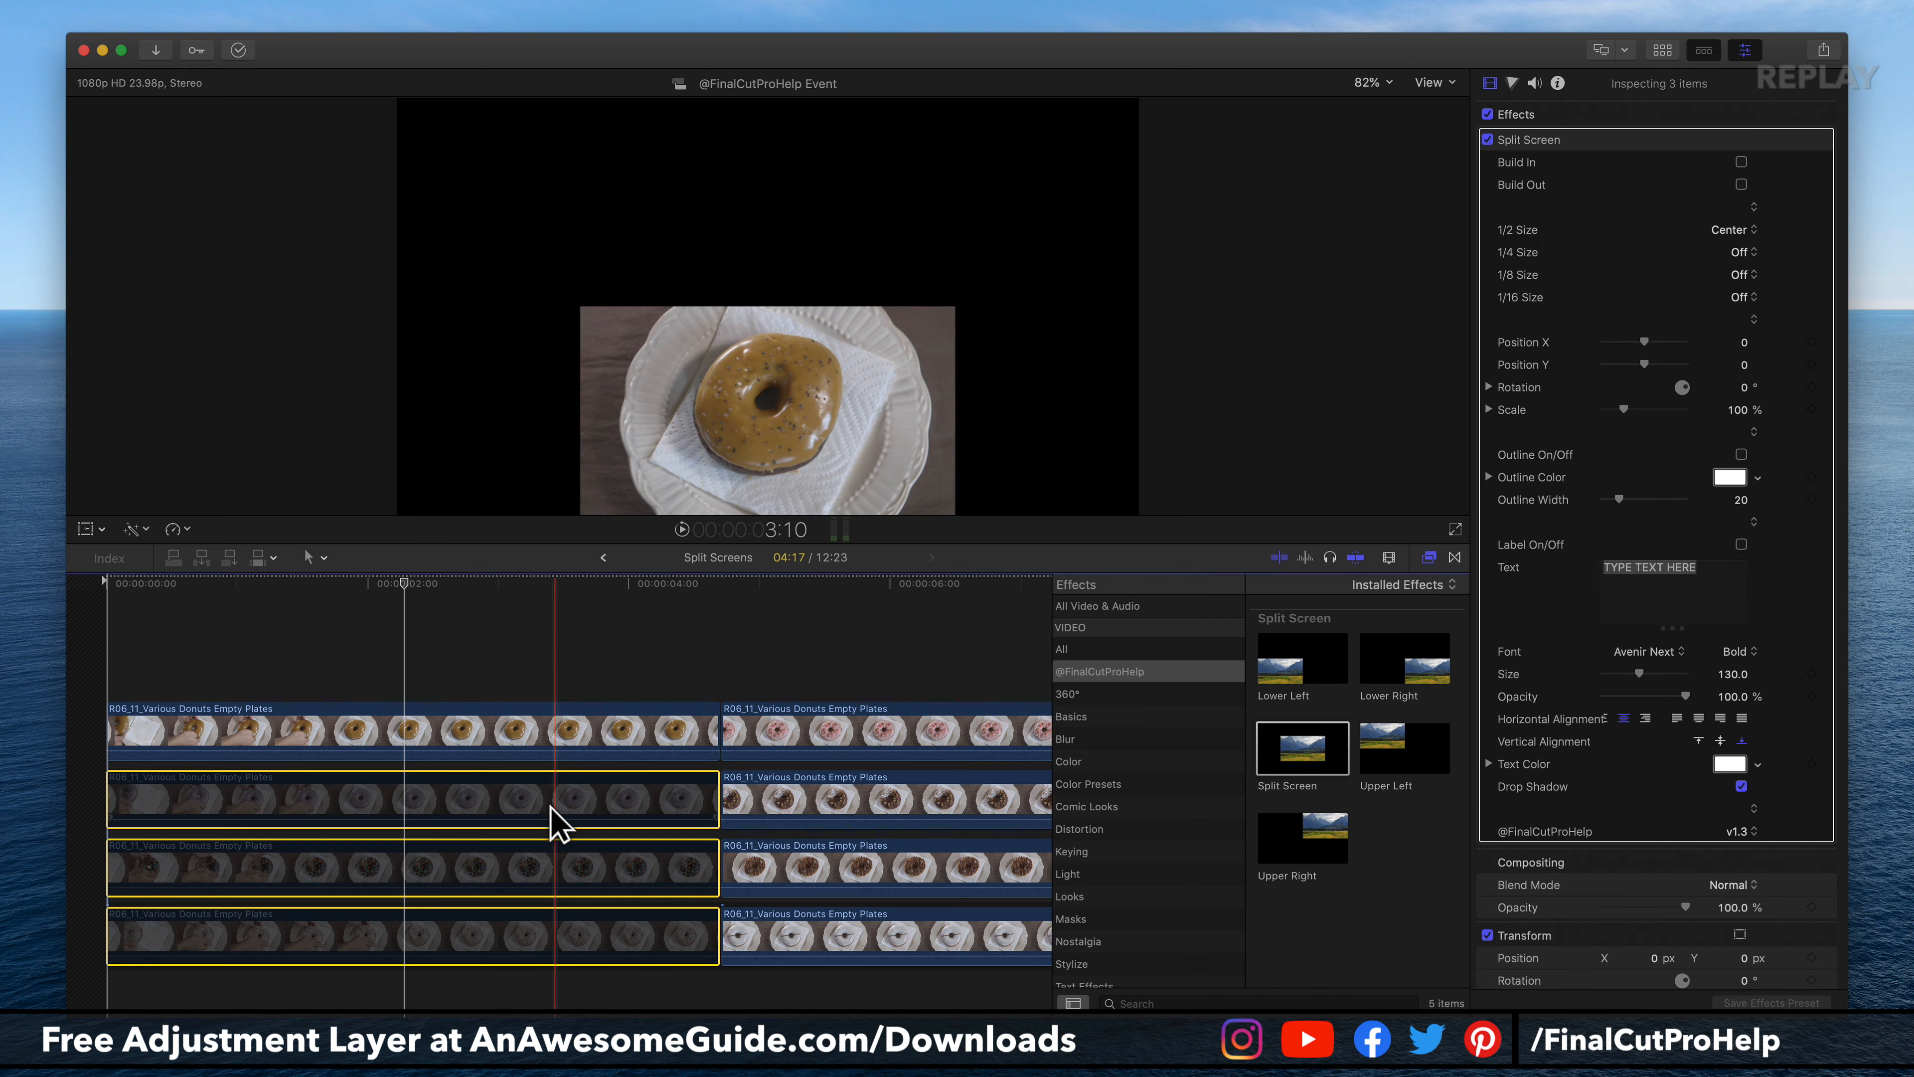
pyautogui.click(544, 728)
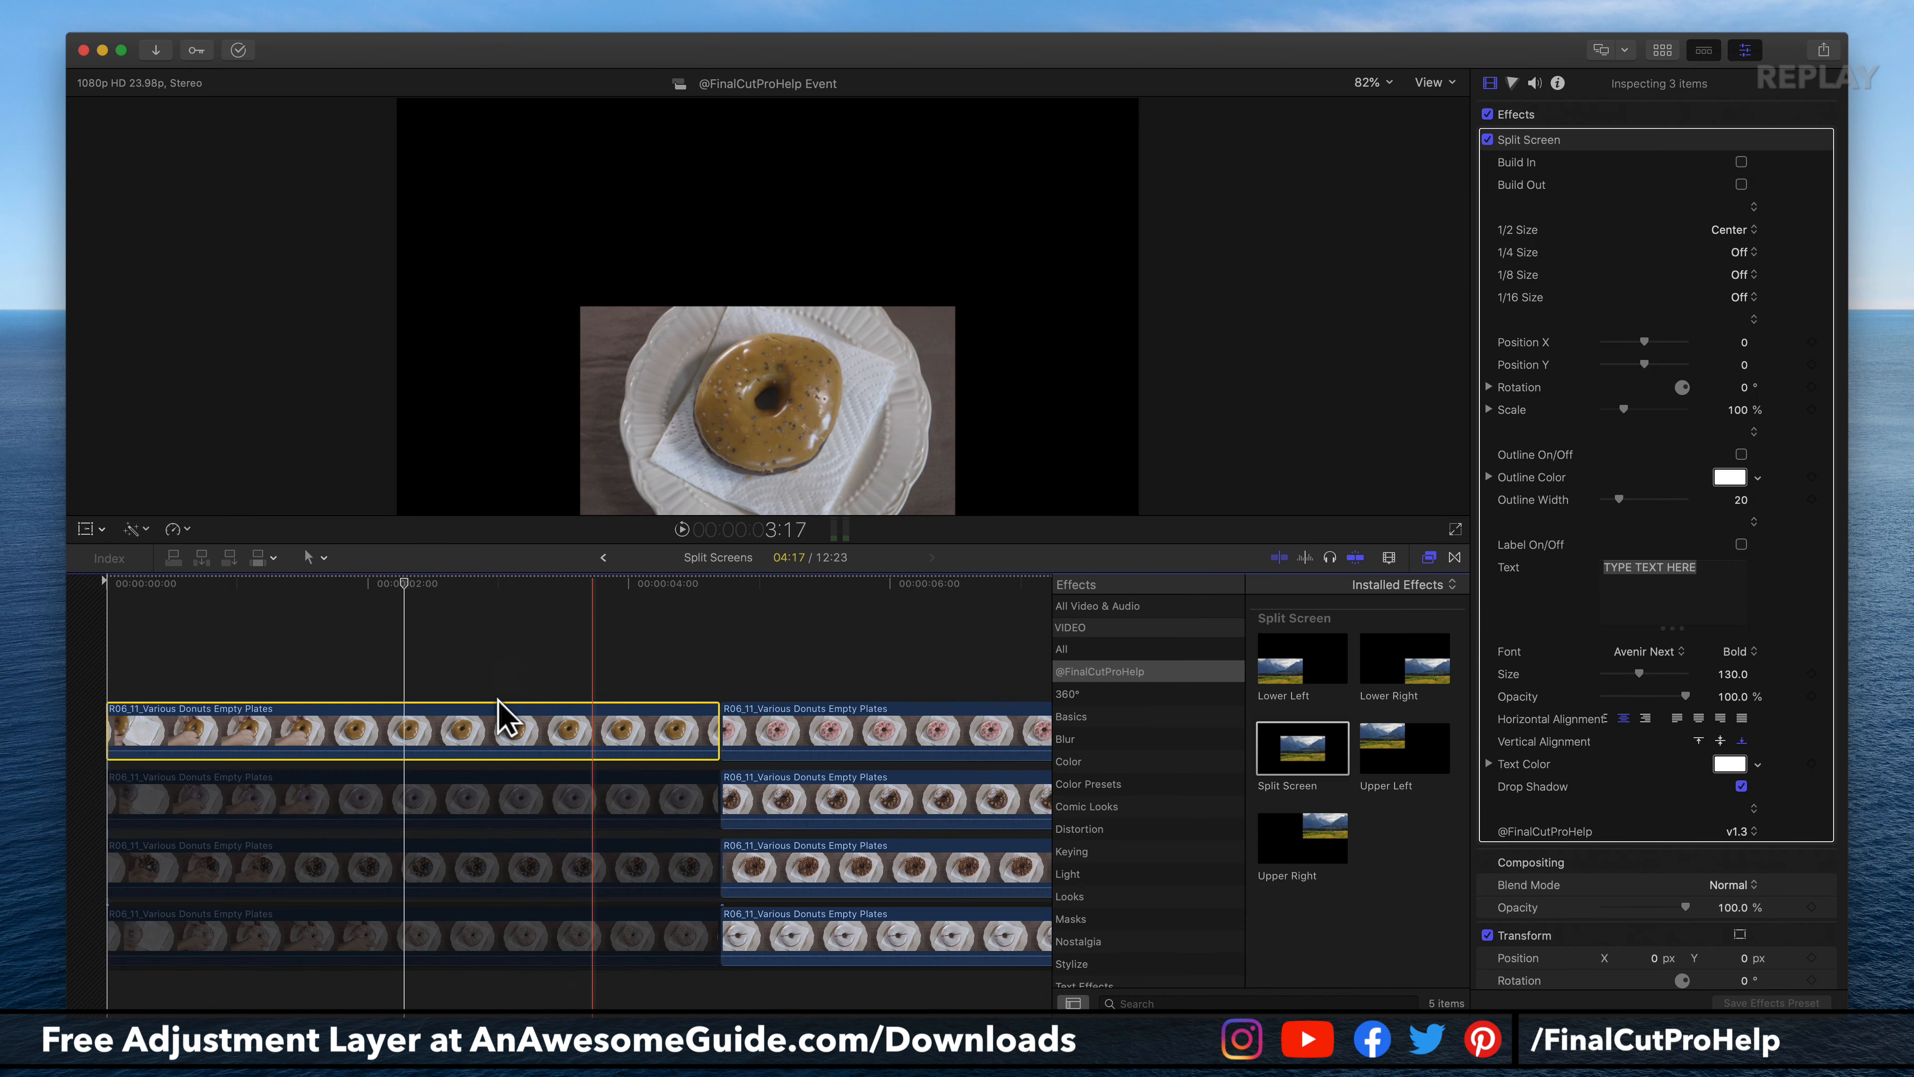
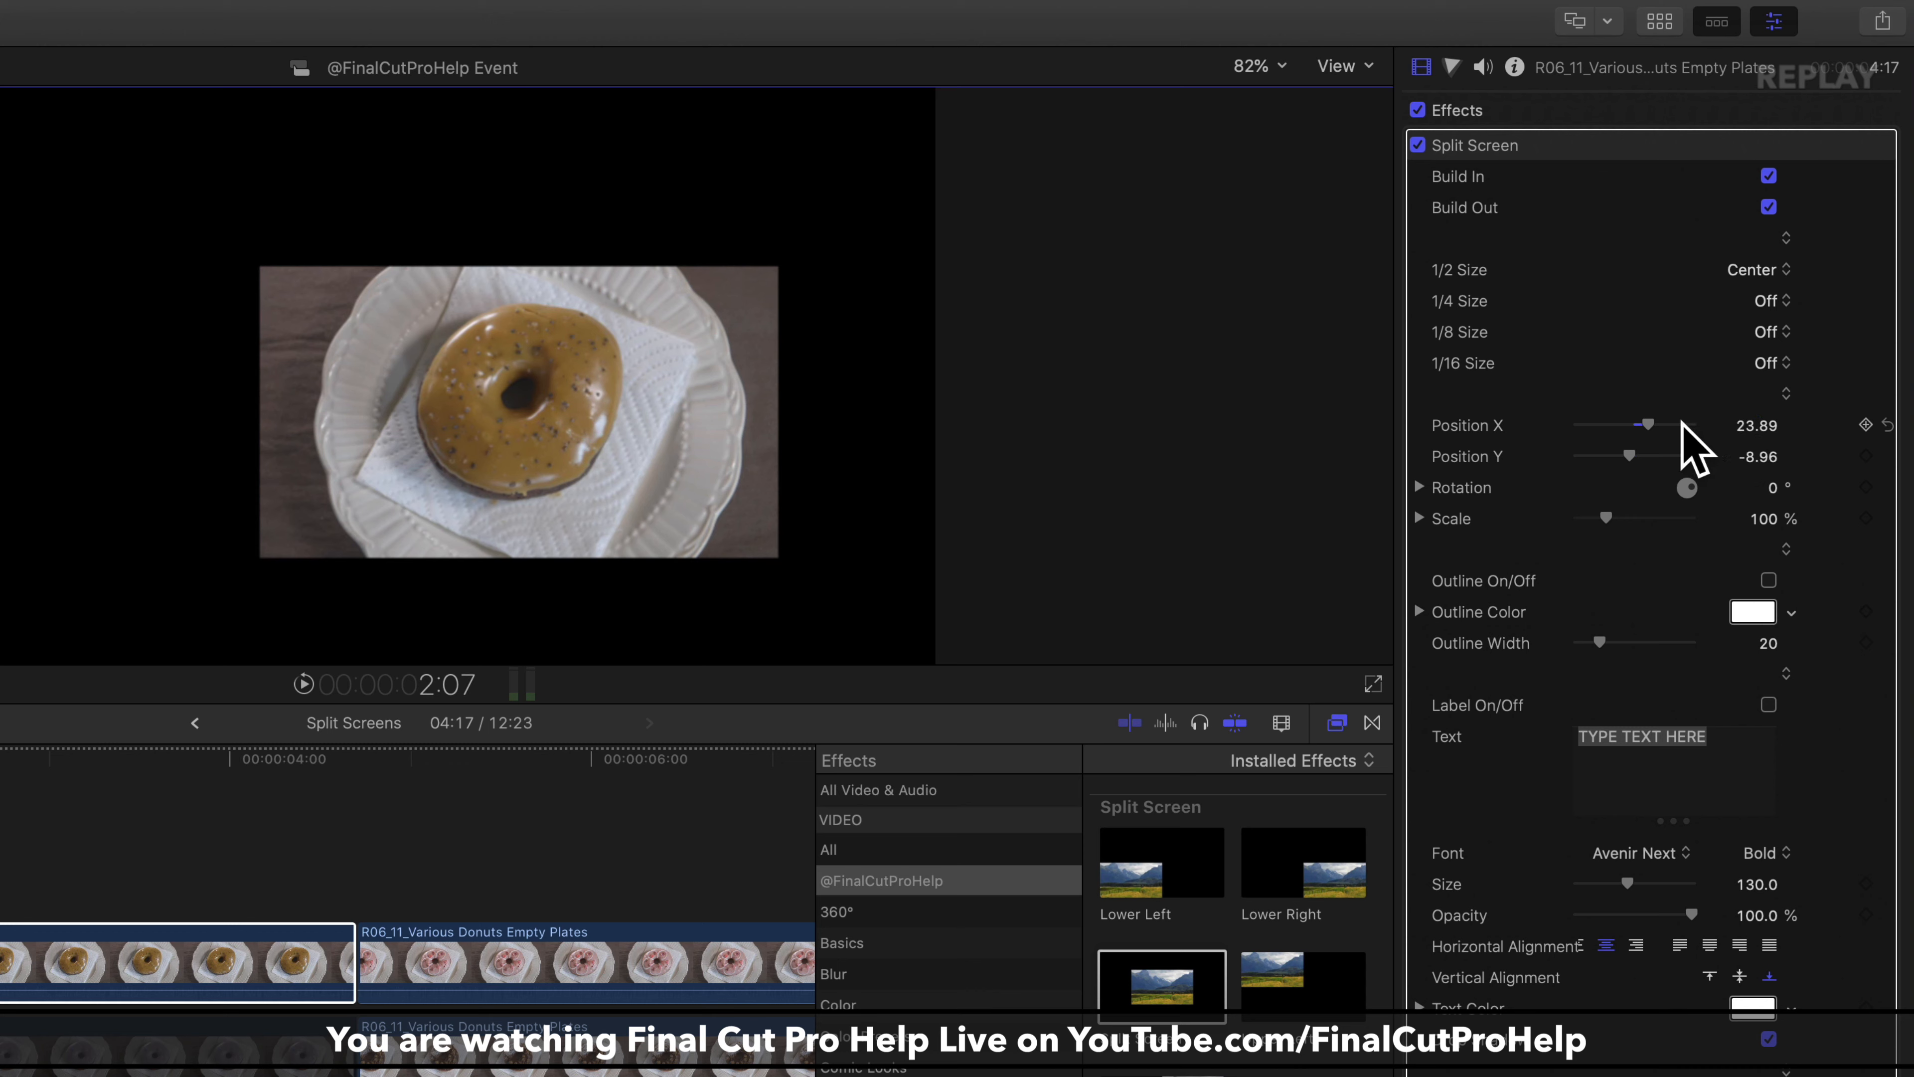
# Step: Reset Position X and Position Y of the Split Screen effect to their defaults
pyautogui.moveTo(1647, 425)
pyautogui.mouseDown()
pyautogui.moveTo(1630, 428)
pyautogui.moveTo(1647, 427)
pyautogui.mouseUp()
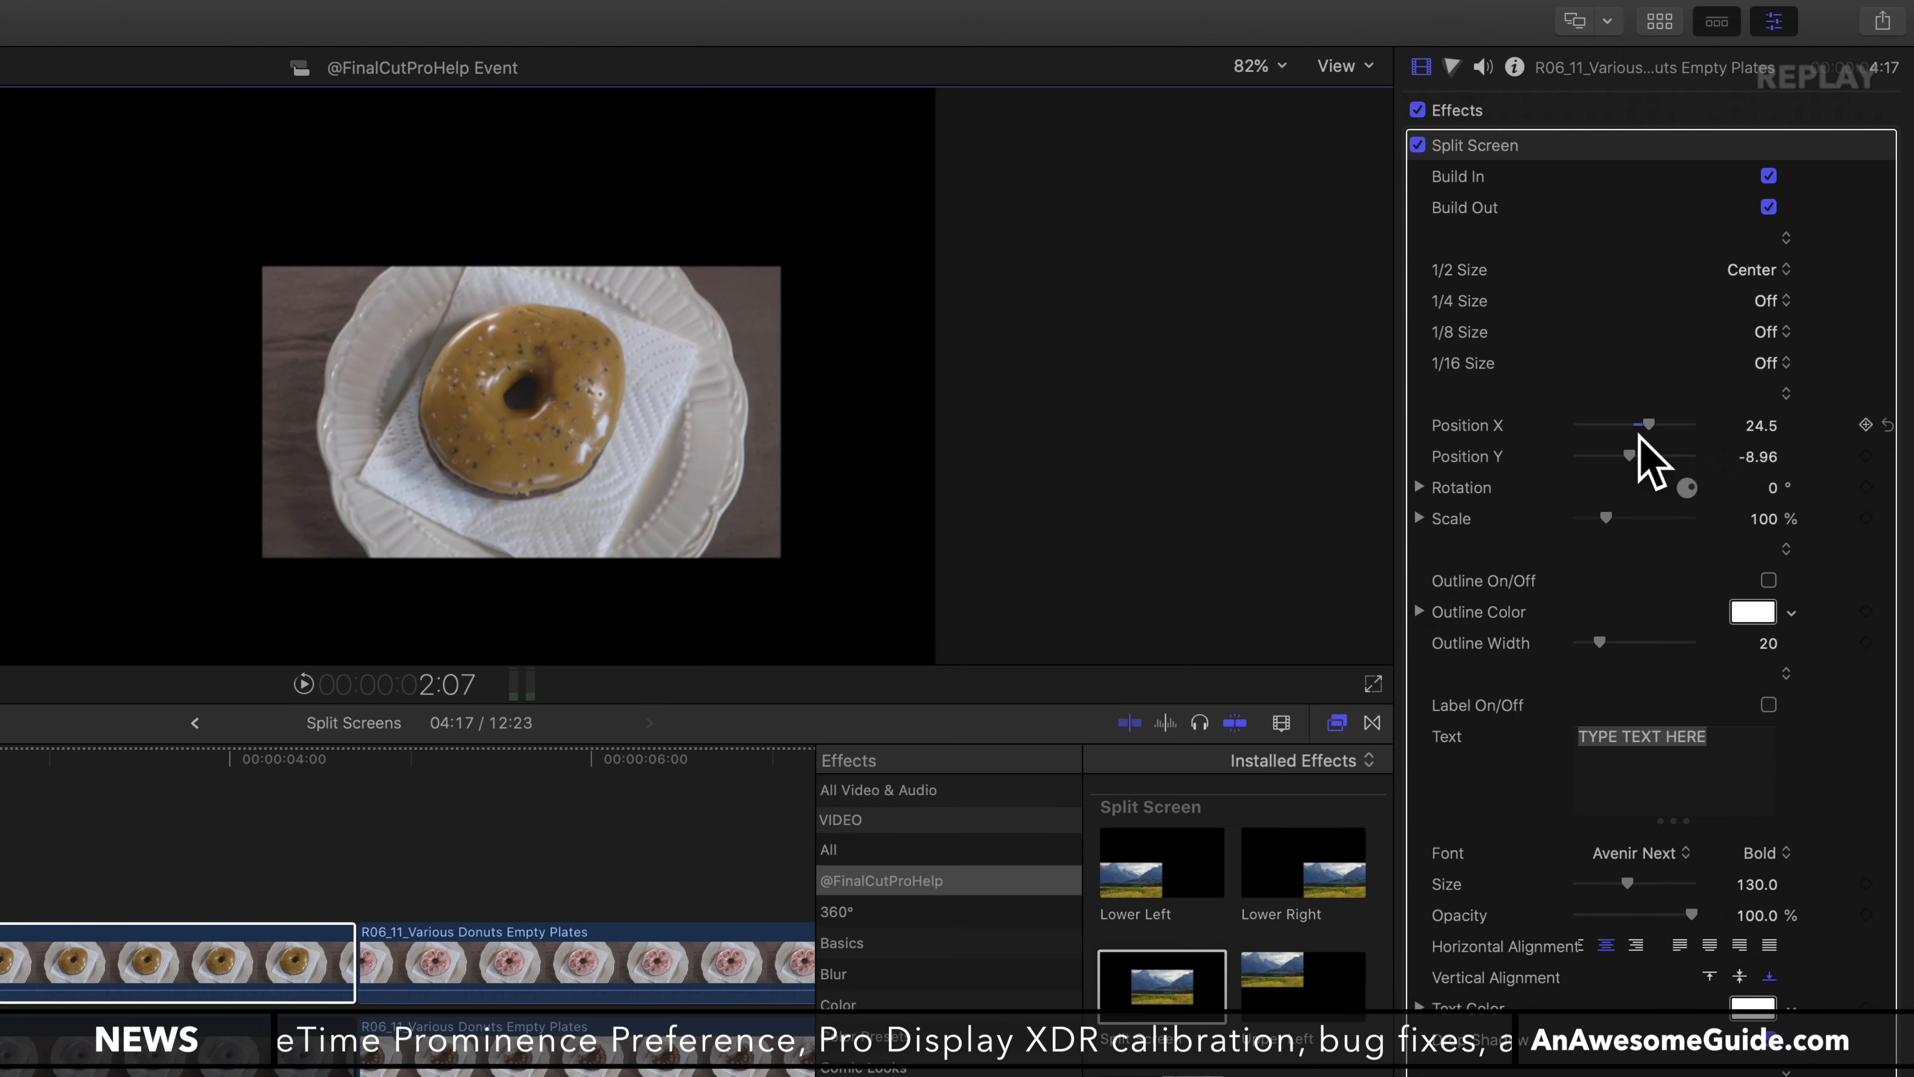
pyautogui.click(1888, 425)
pyautogui.click(1885, 456)
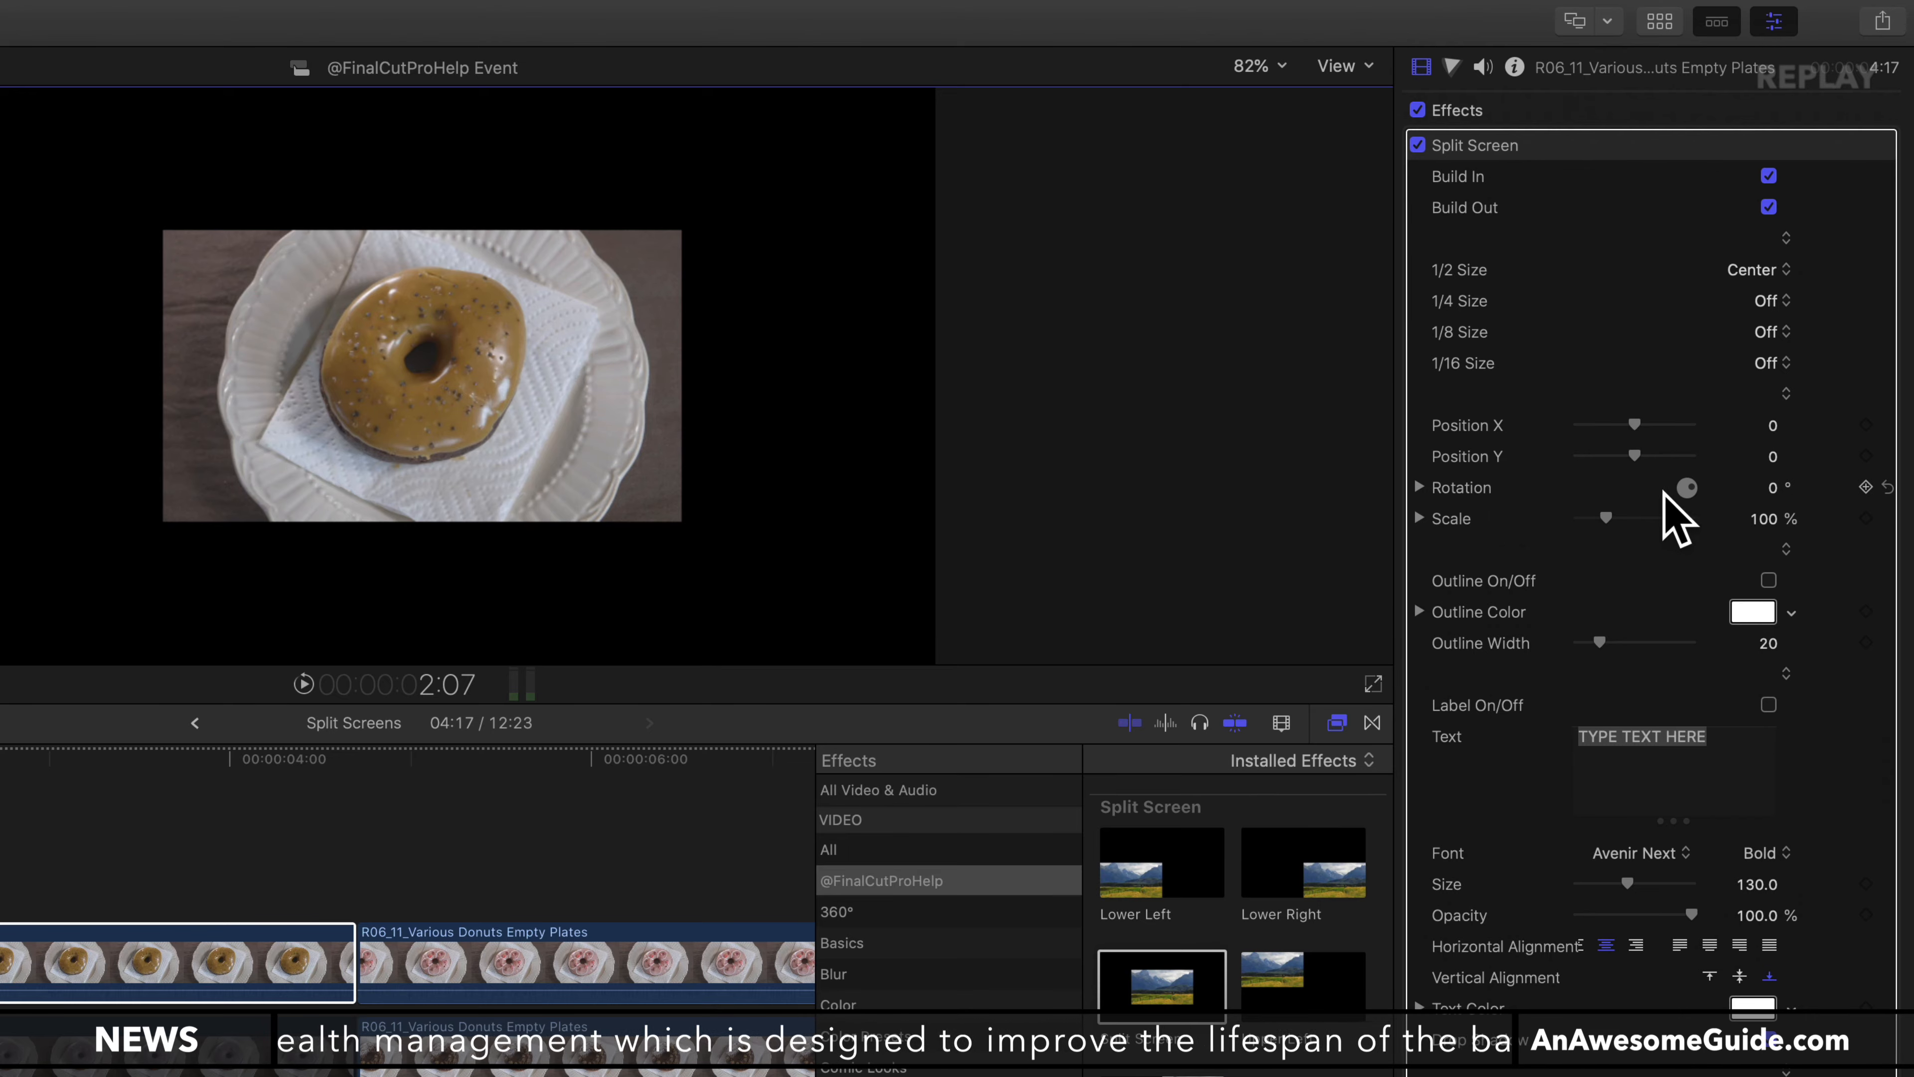
# Step: Try an 11° rotation in the Split Screen effect and reset the rotation
pyautogui.moveTo(1771, 488)
pyautogui.mouseDown()
pyautogui.moveTo(1772, 471)
pyautogui.moveTo(1771, 543)
pyautogui.moveTo(1771, 471)
pyautogui.mouseUp()
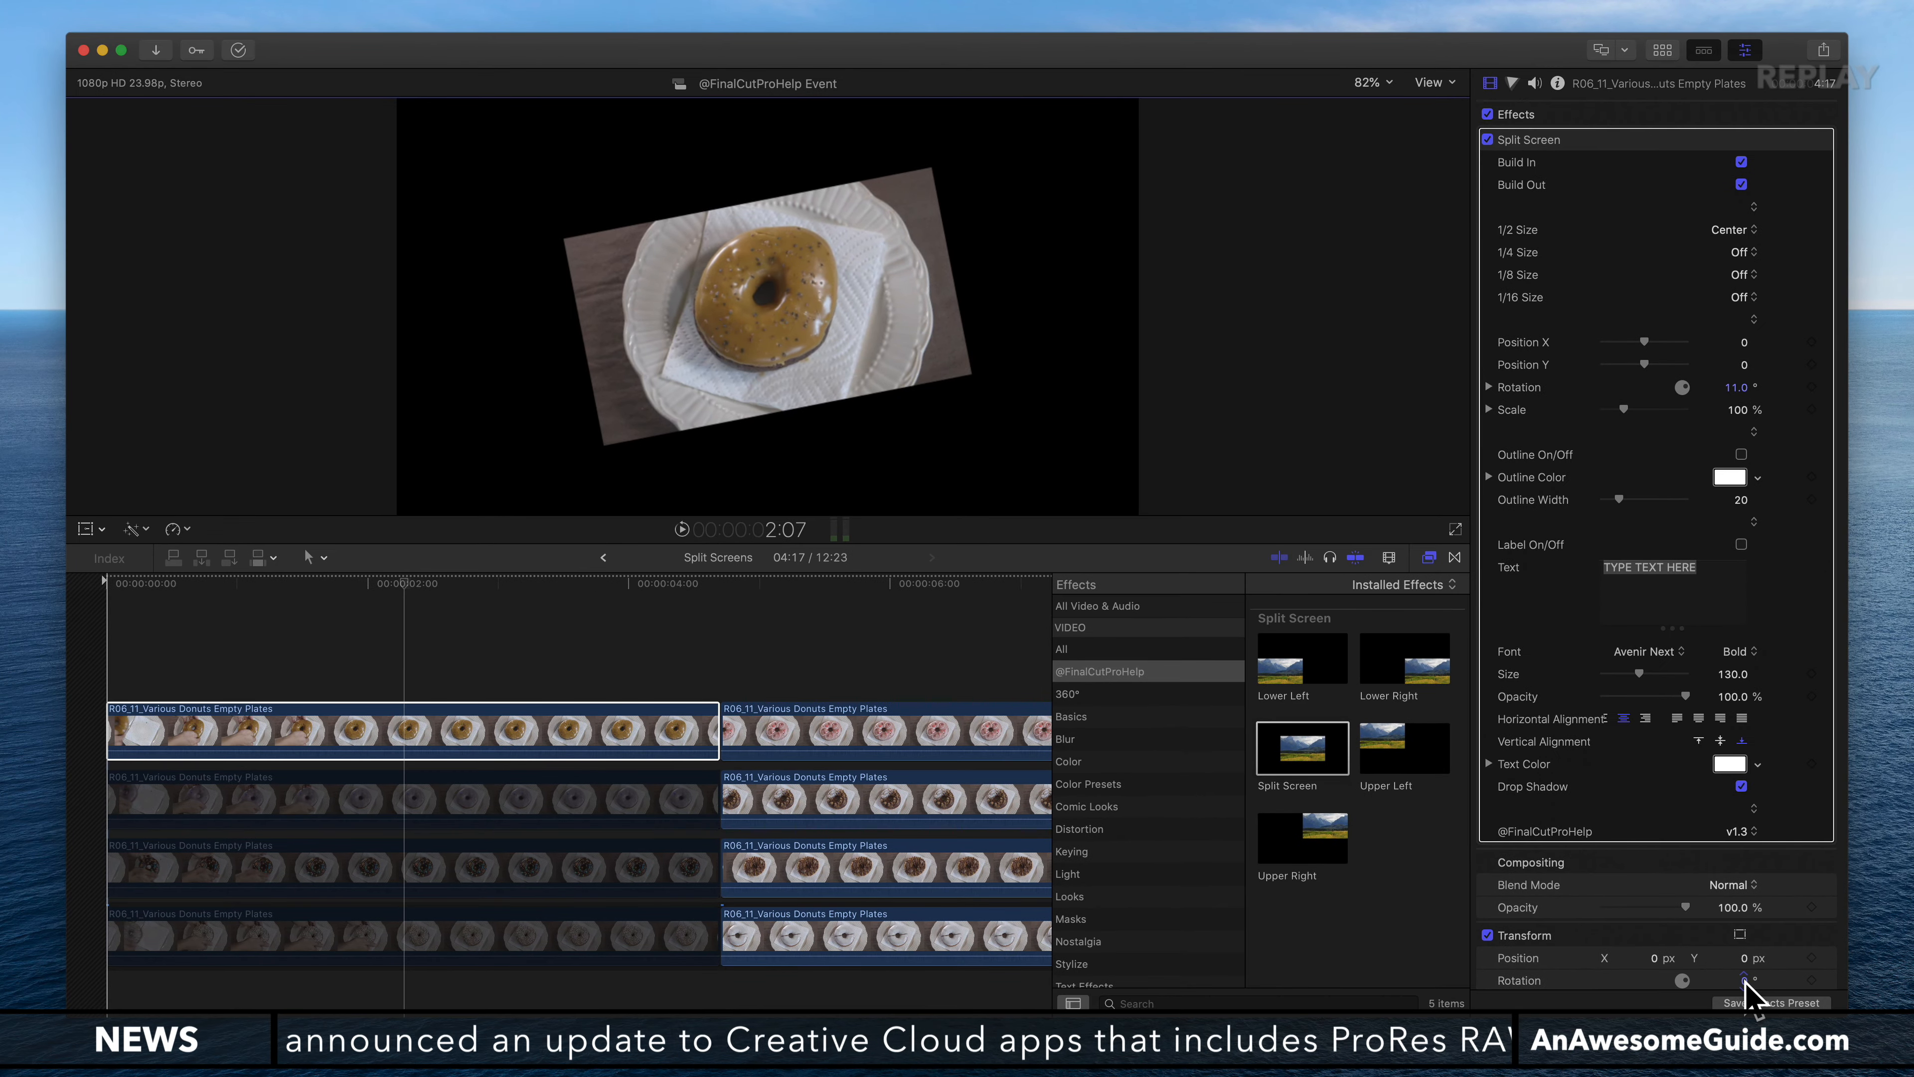
pyautogui.click(1744, 976)
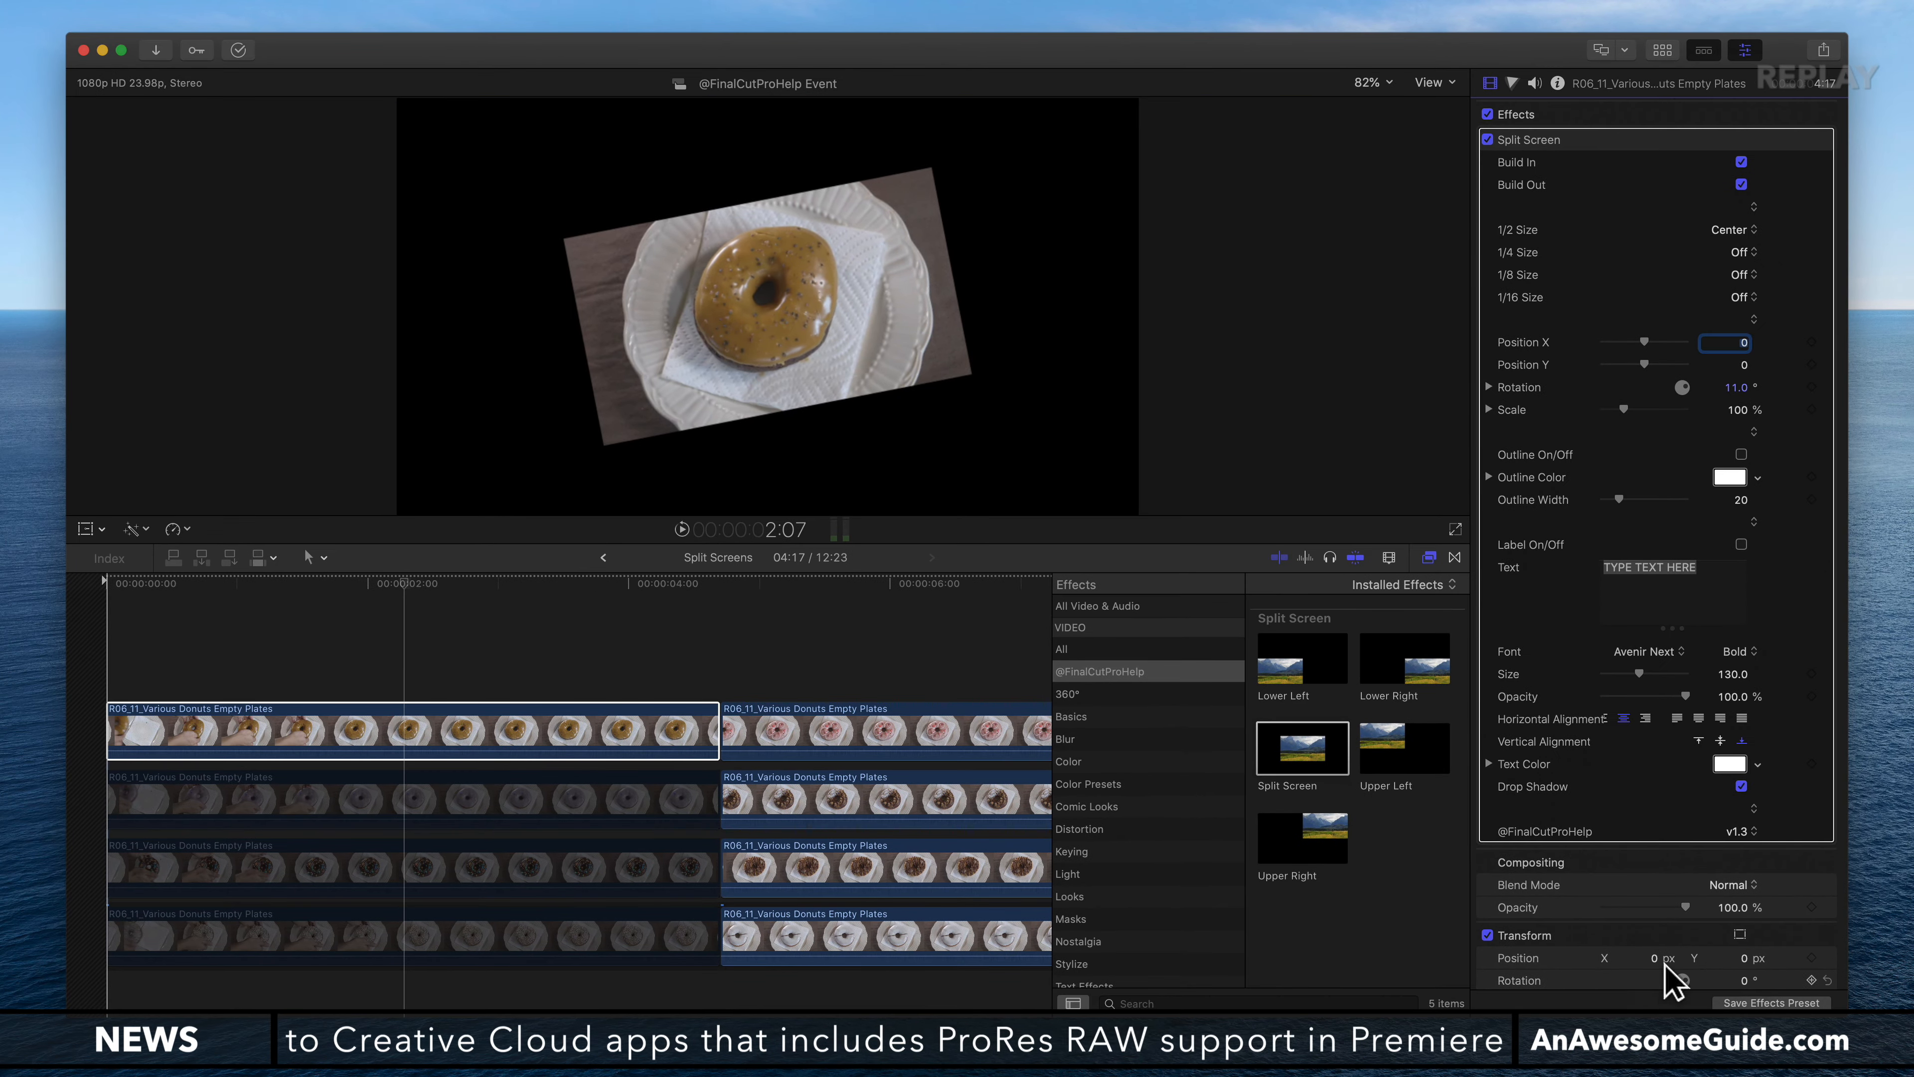
pyautogui.click(1821, 387)
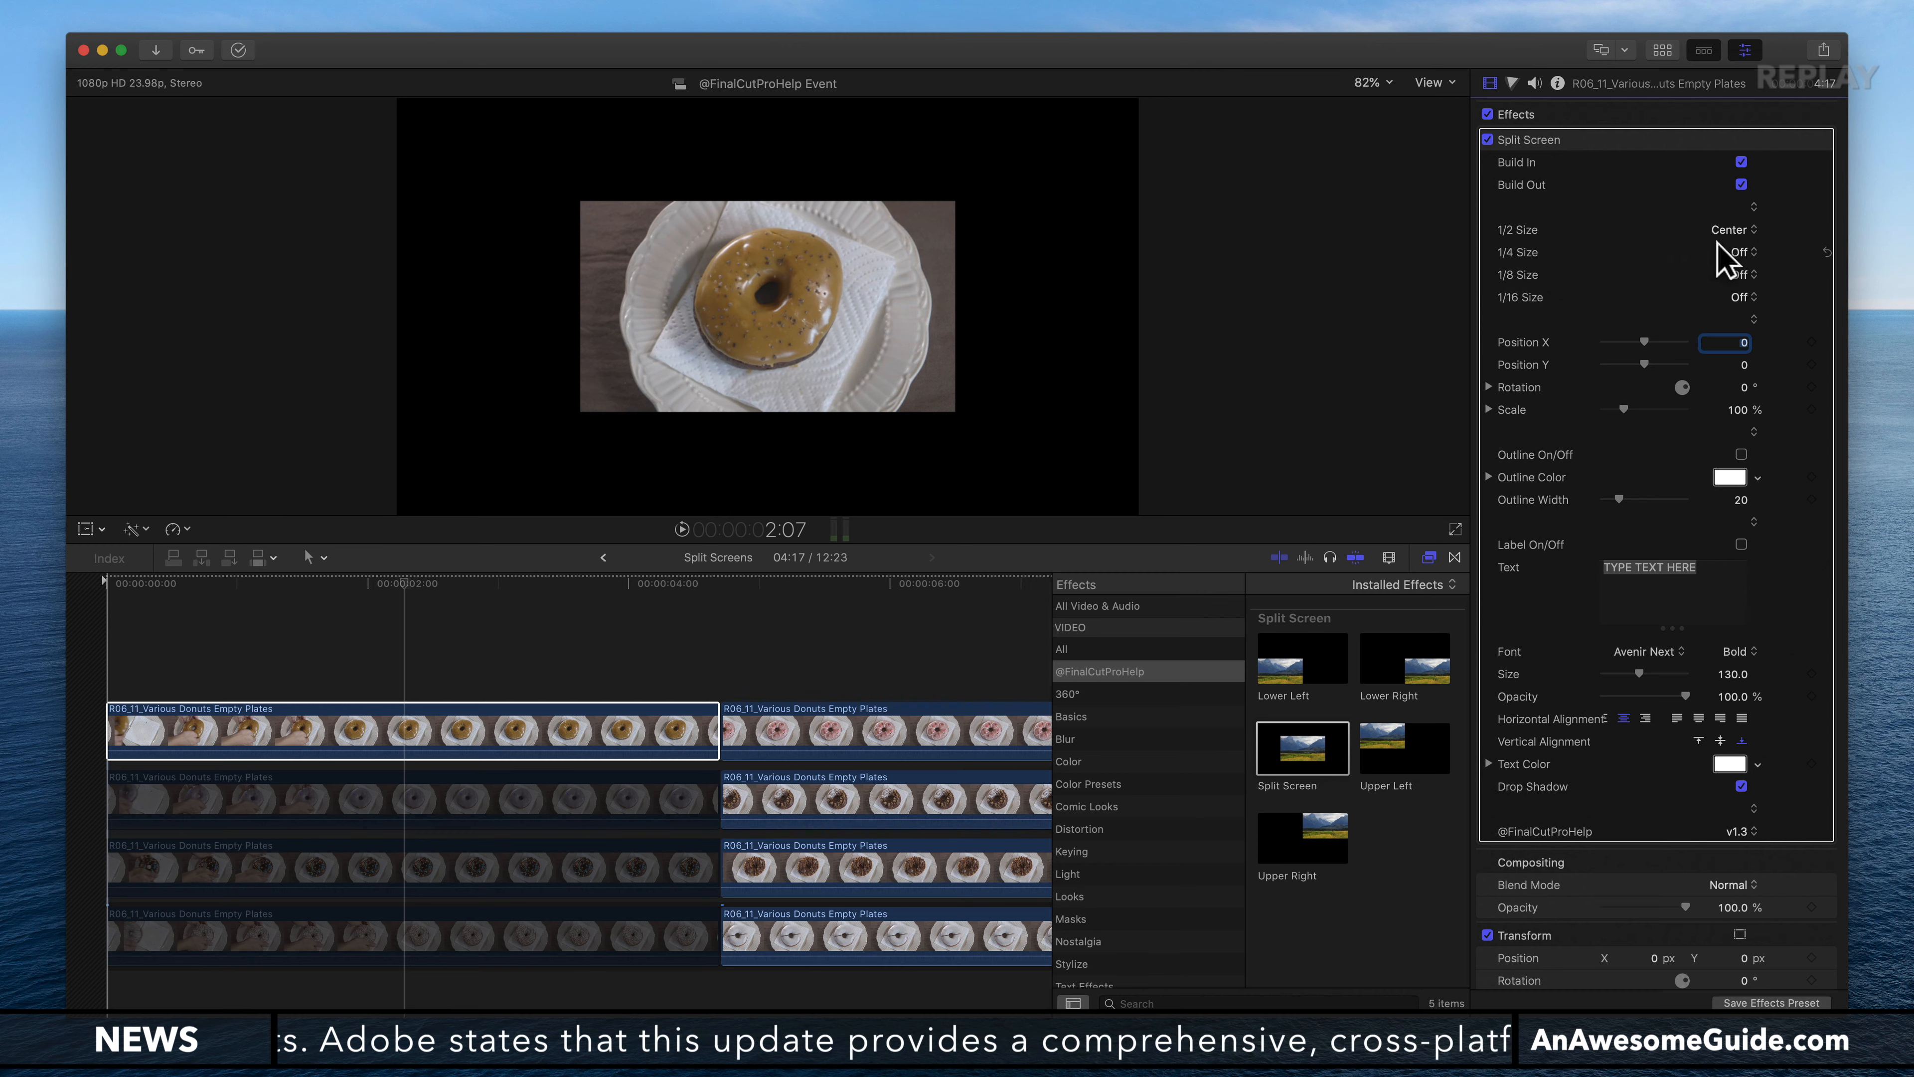
# Step: Set the Split Screen effect's 1/2 Size to Right and its 1/4 Size to Center
pyautogui.click(1742, 229)
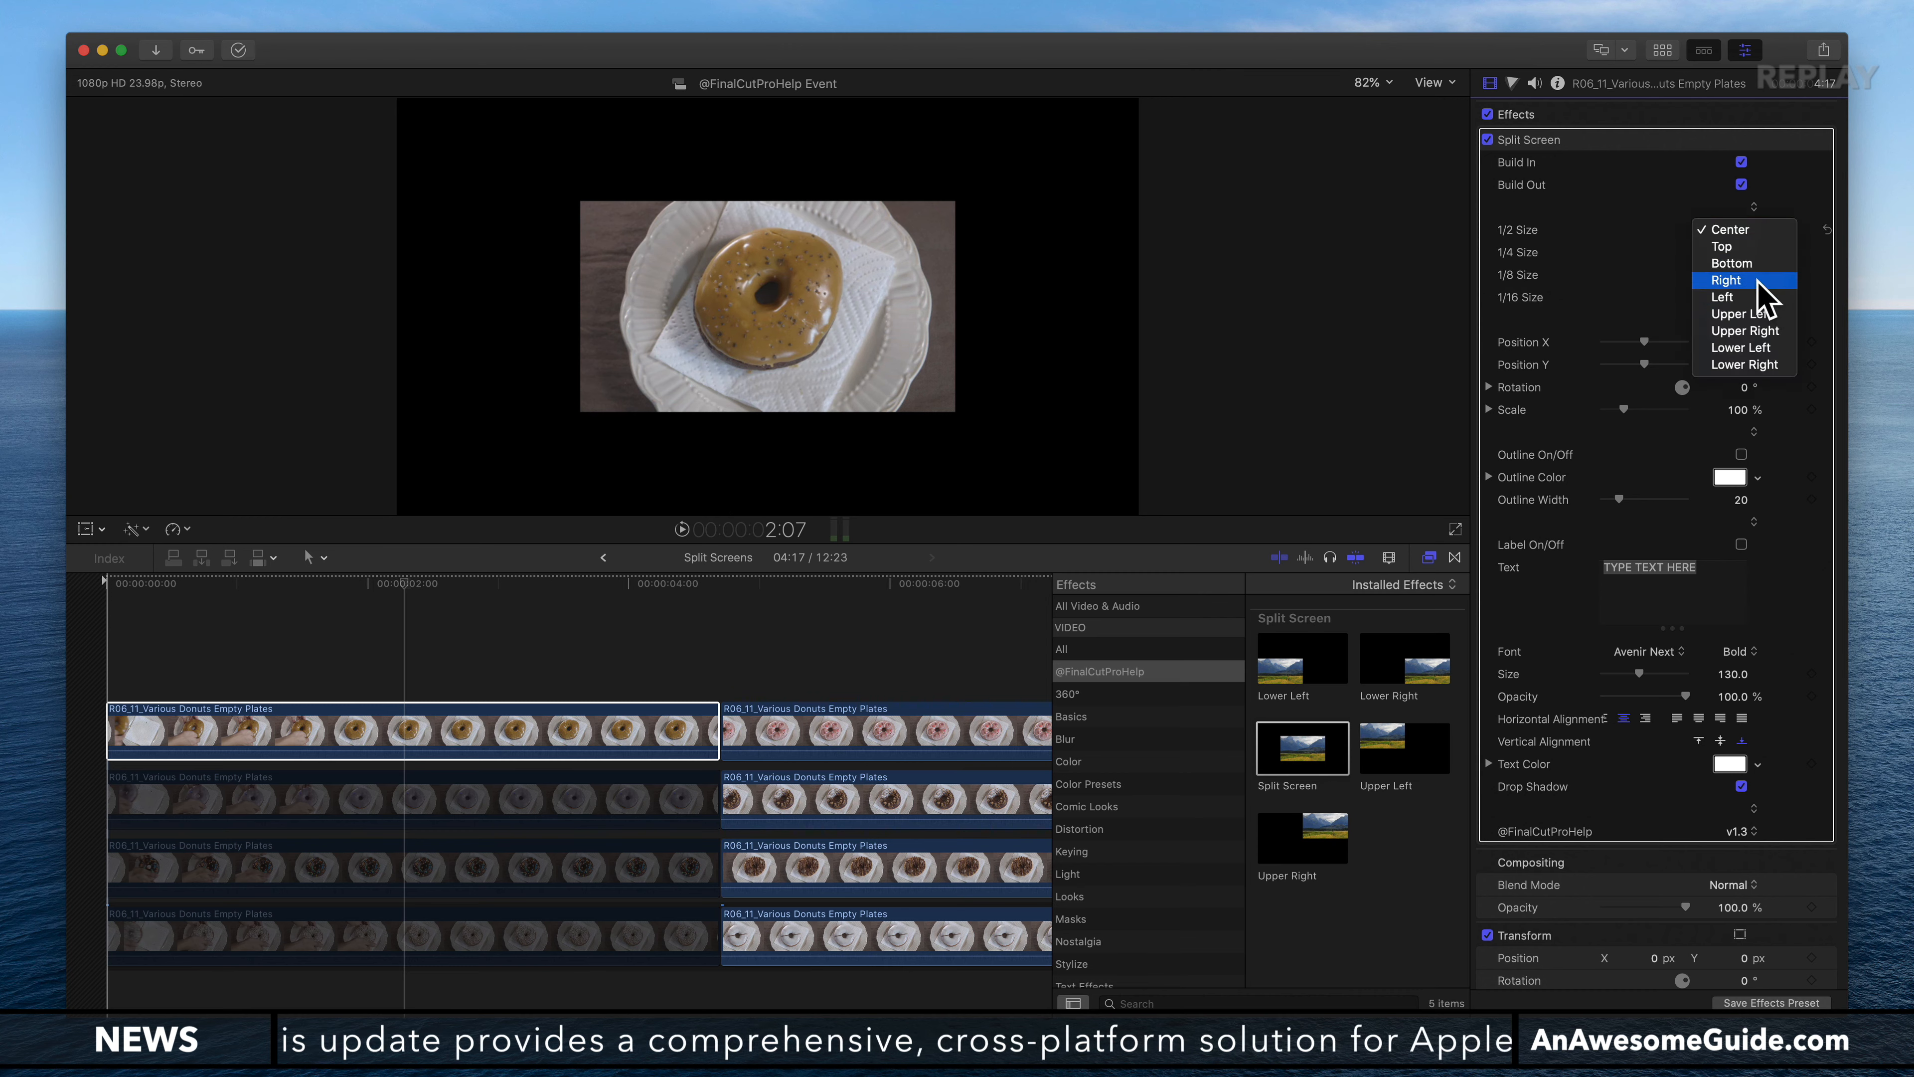
pyautogui.click(1758, 283)
pyautogui.click(1752, 253)
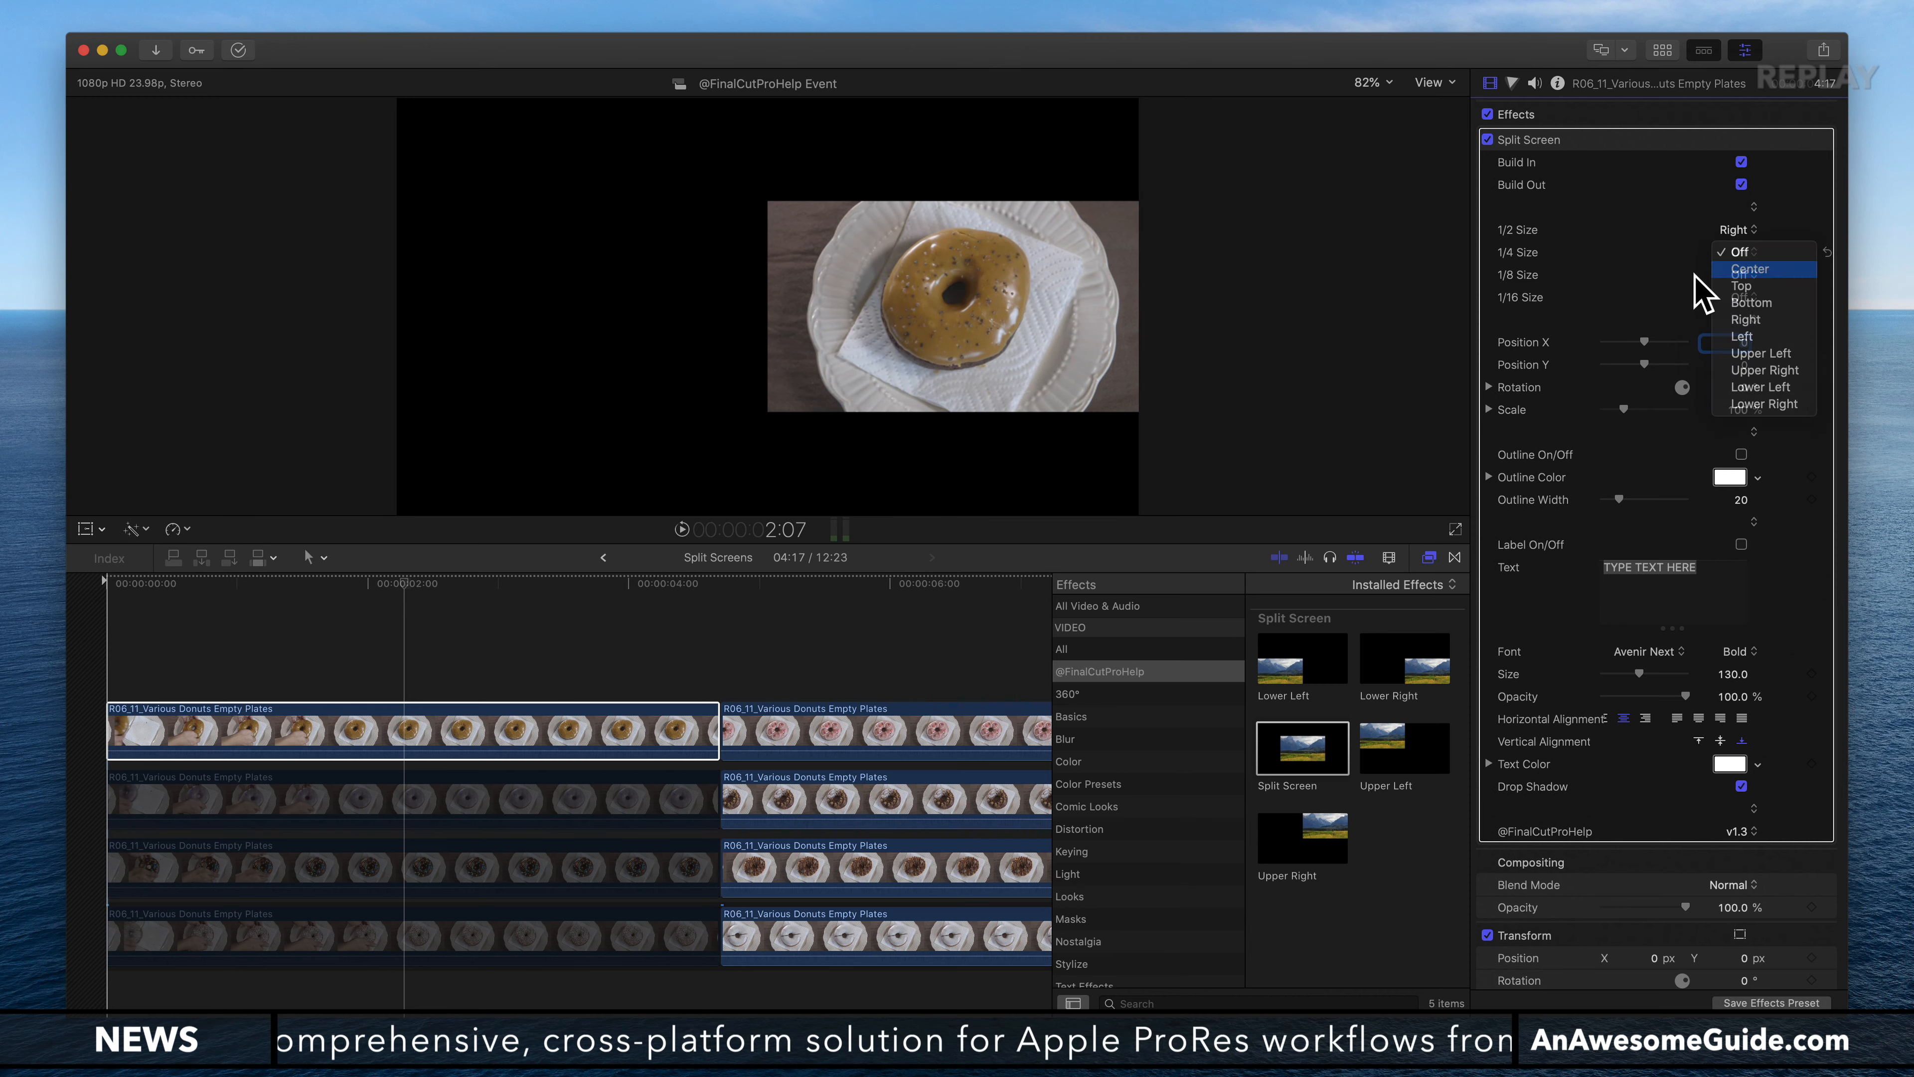
pyautogui.click(1747, 269)
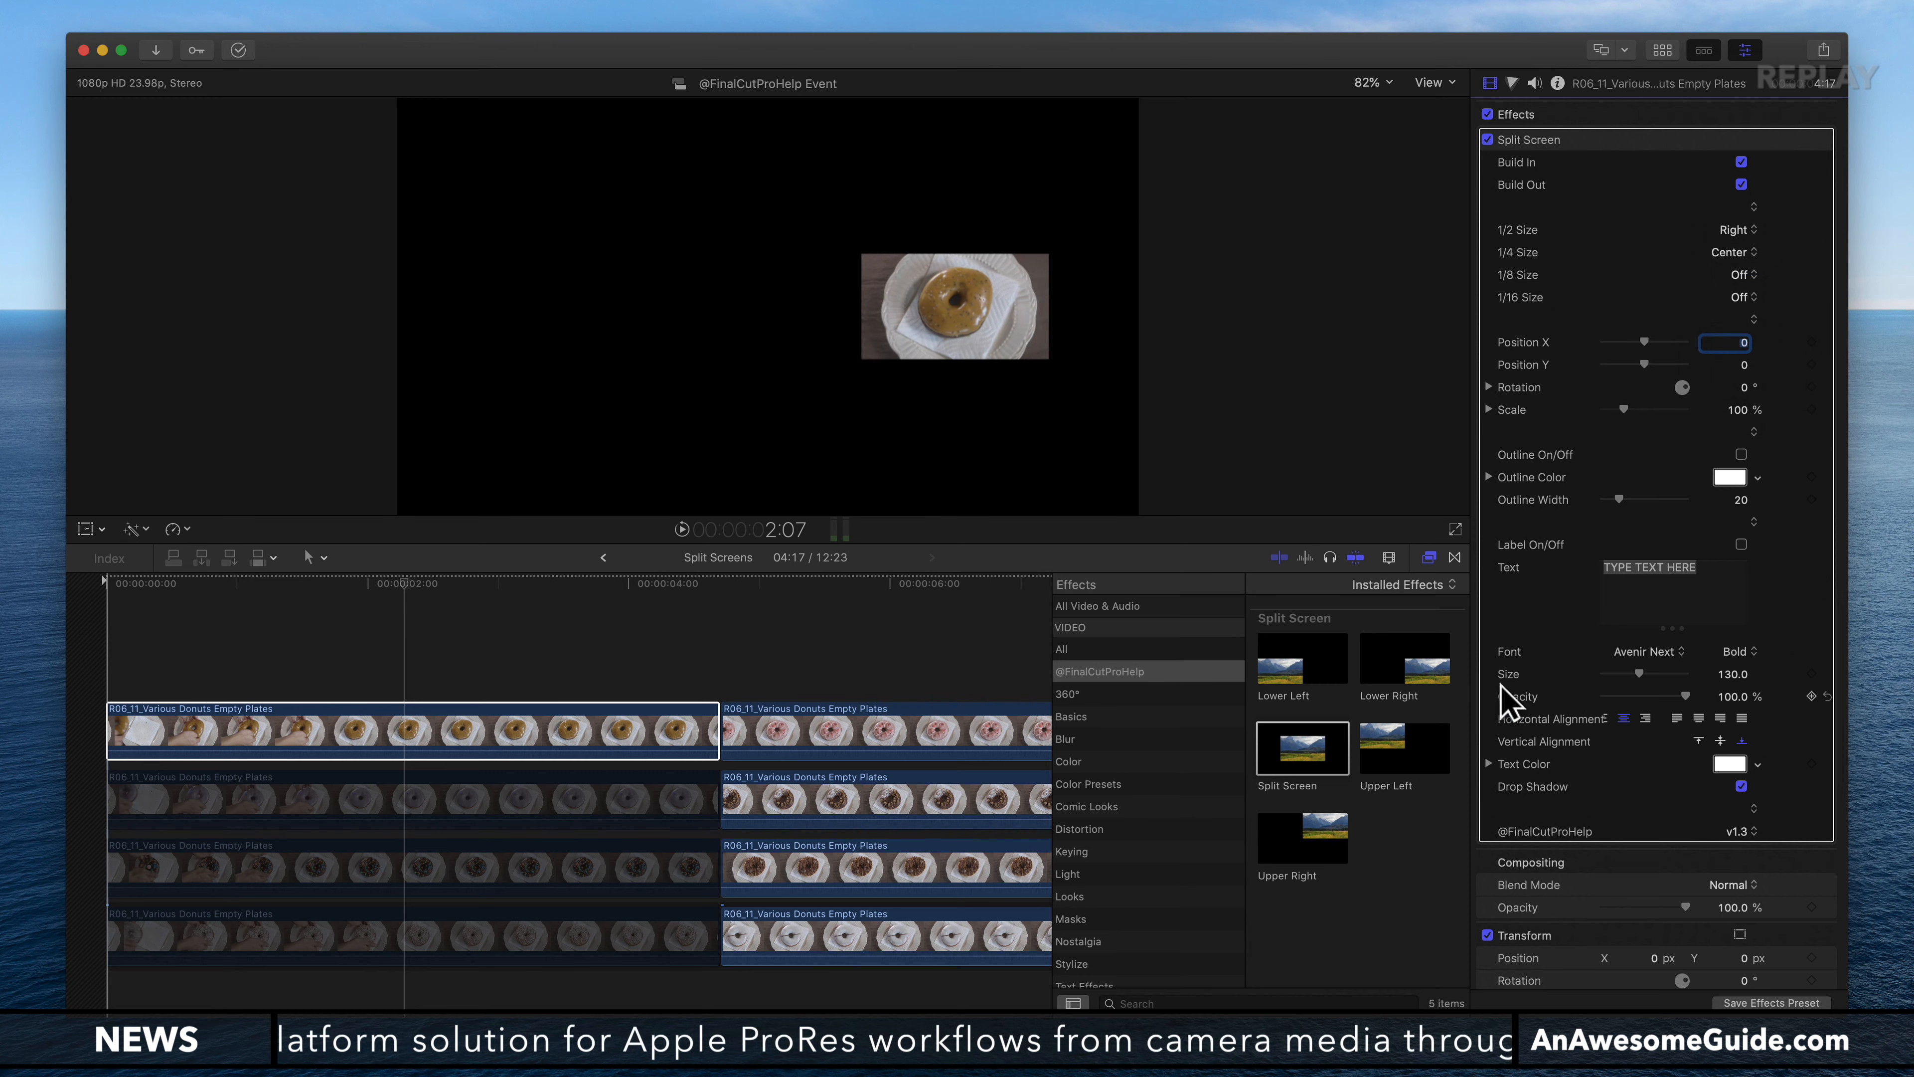
# Step: Try rotating the clip and scaling it to 115% with its Transform settings, and undo the changes
pyautogui.scroll(-8, 1668, 871)
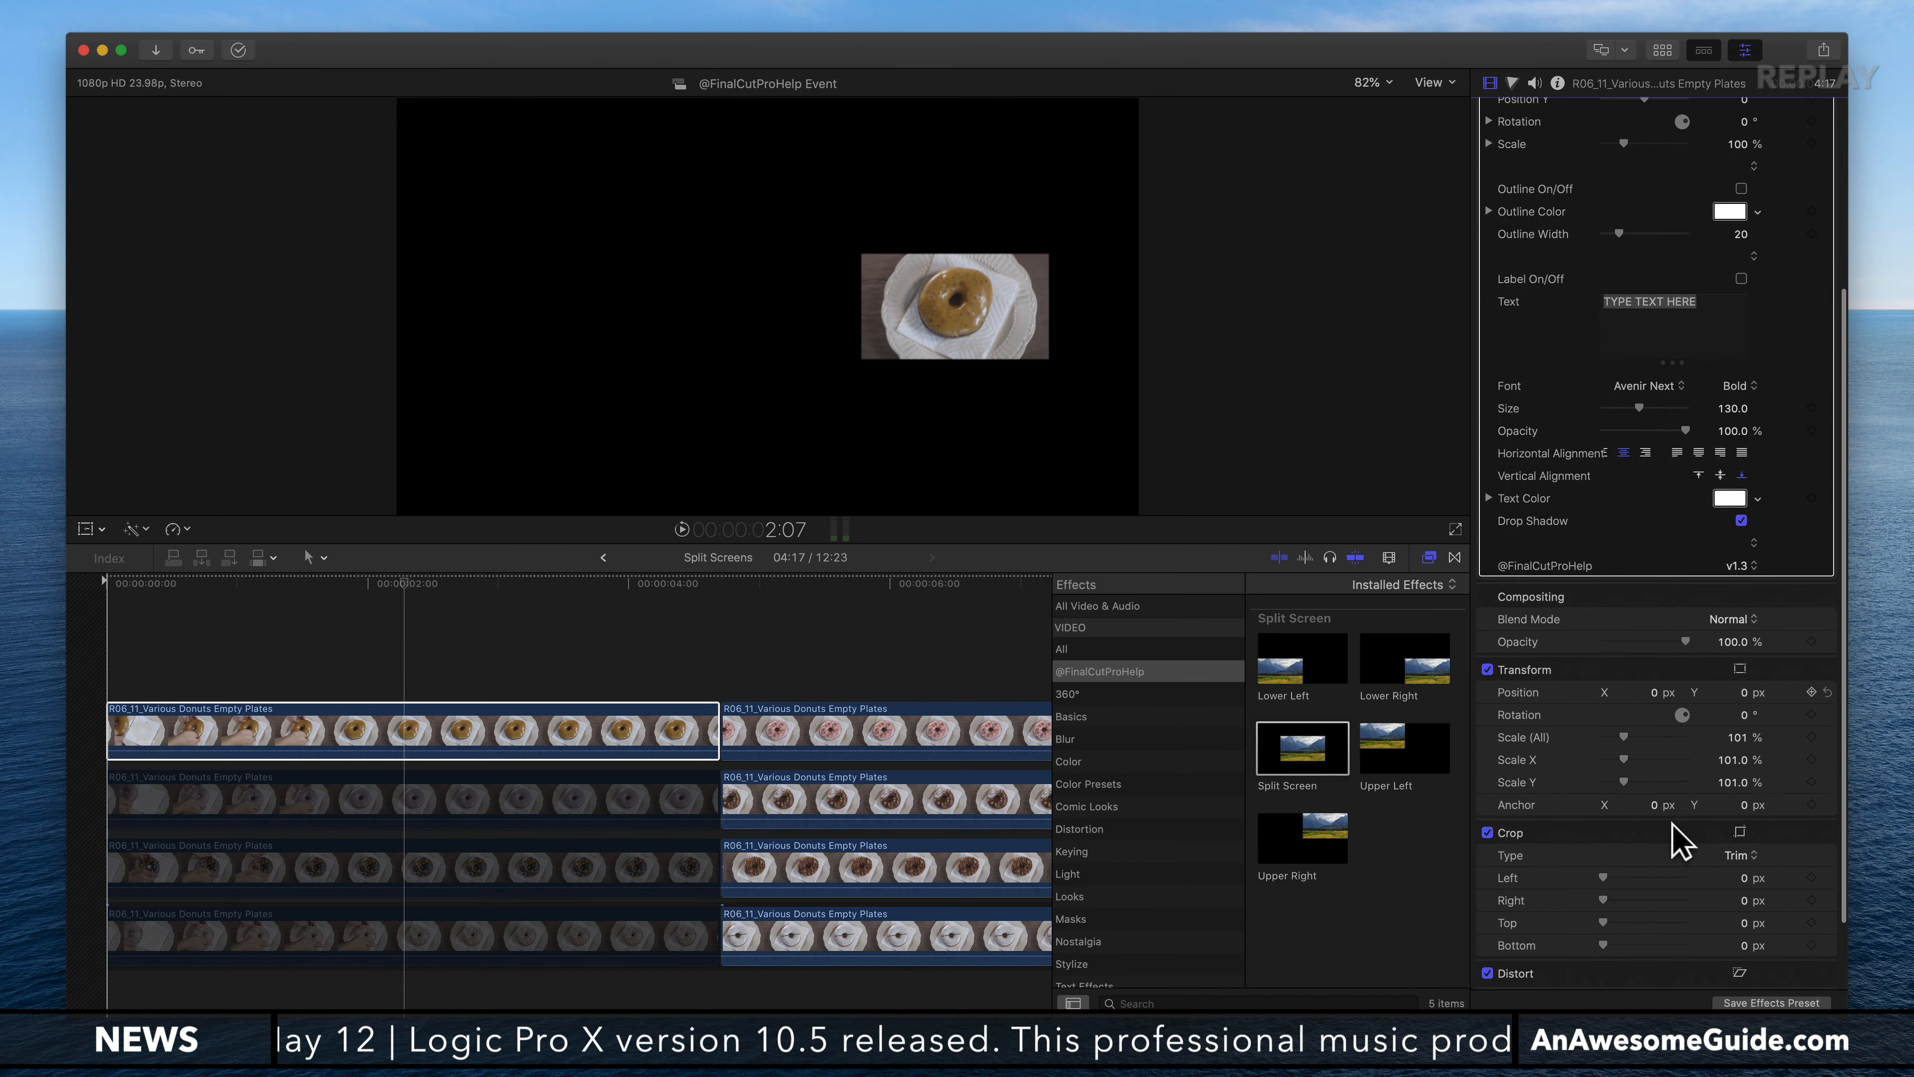
pyautogui.moveTo(1745, 707)
pyautogui.mouseDown()
pyautogui.moveTo(1745, 639)
pyautogui.moveTo(1745, 745)
pyautogui.moveTo(1737, 670)
pyautogui.moveTo(1737, 712)
pyautogui.mouseUp()
pyautogui.press('super+z')
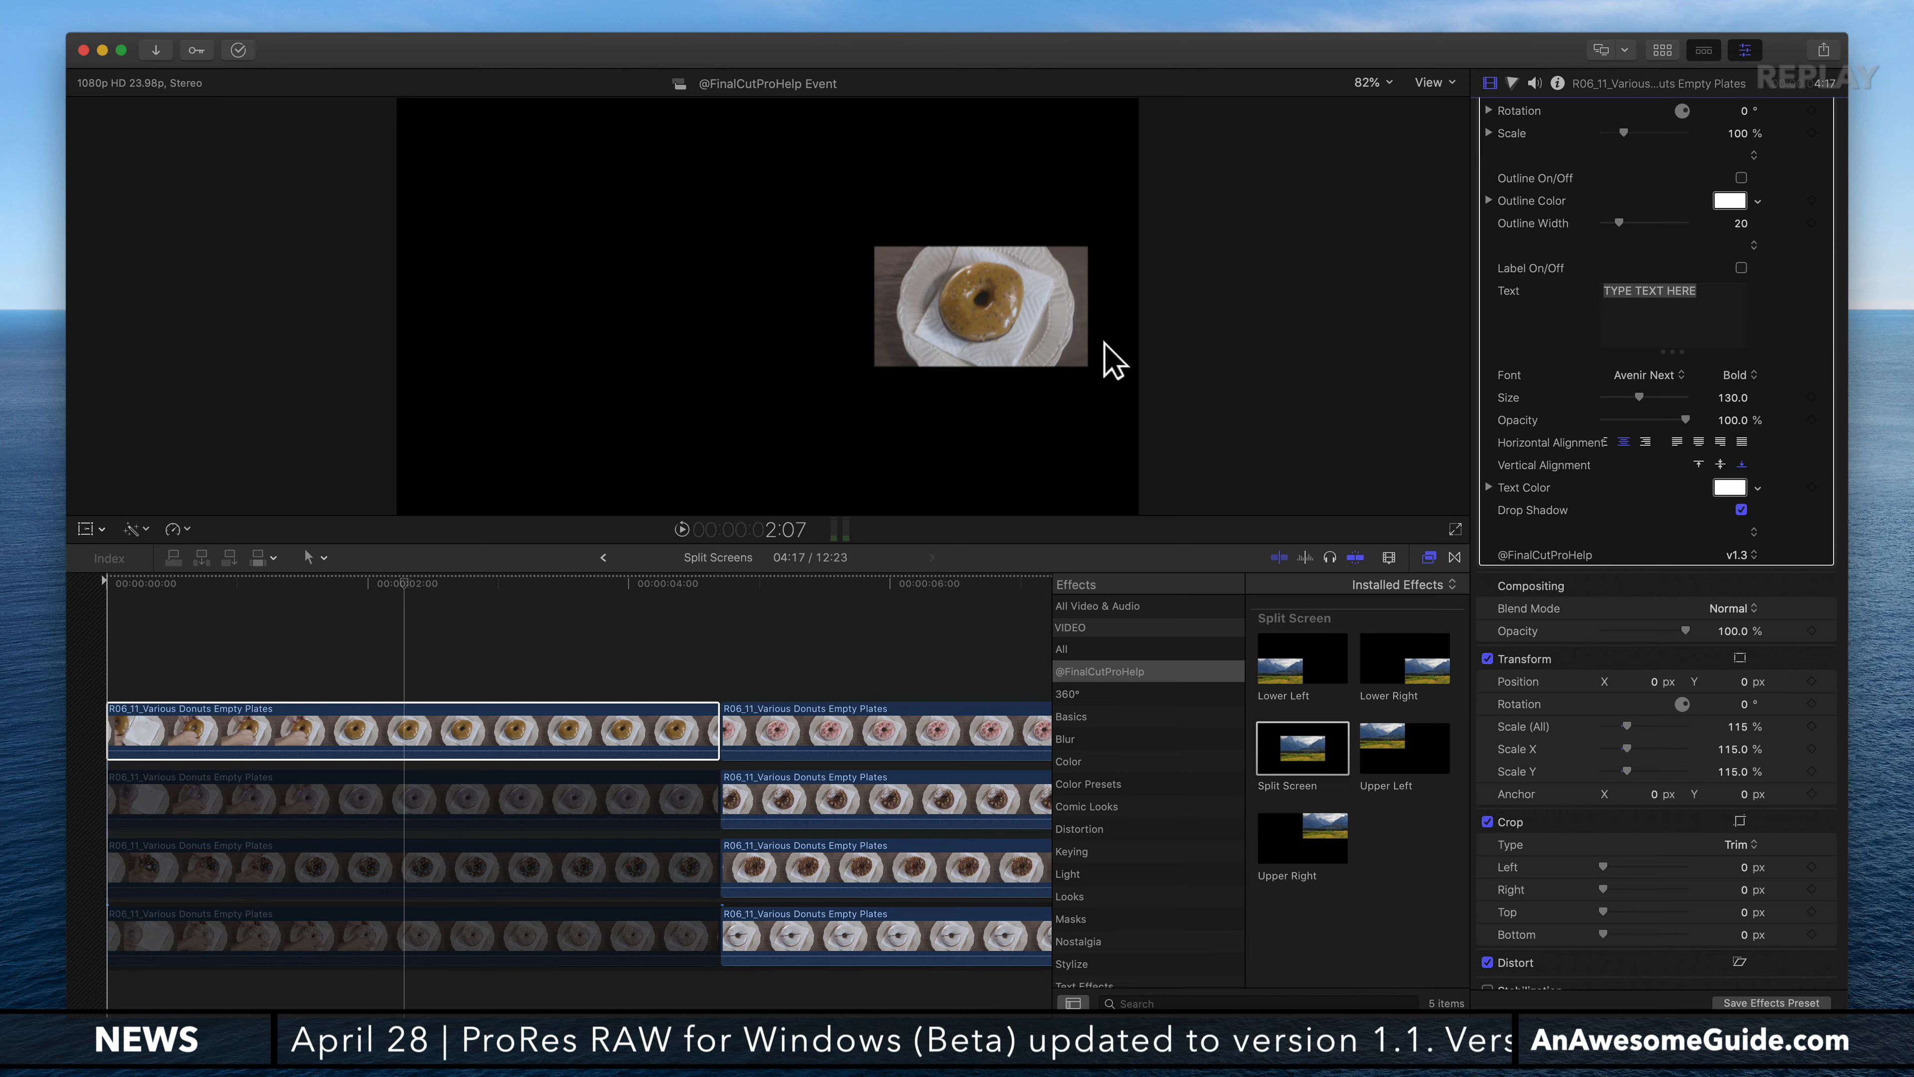
pyautogui.press('super+z')
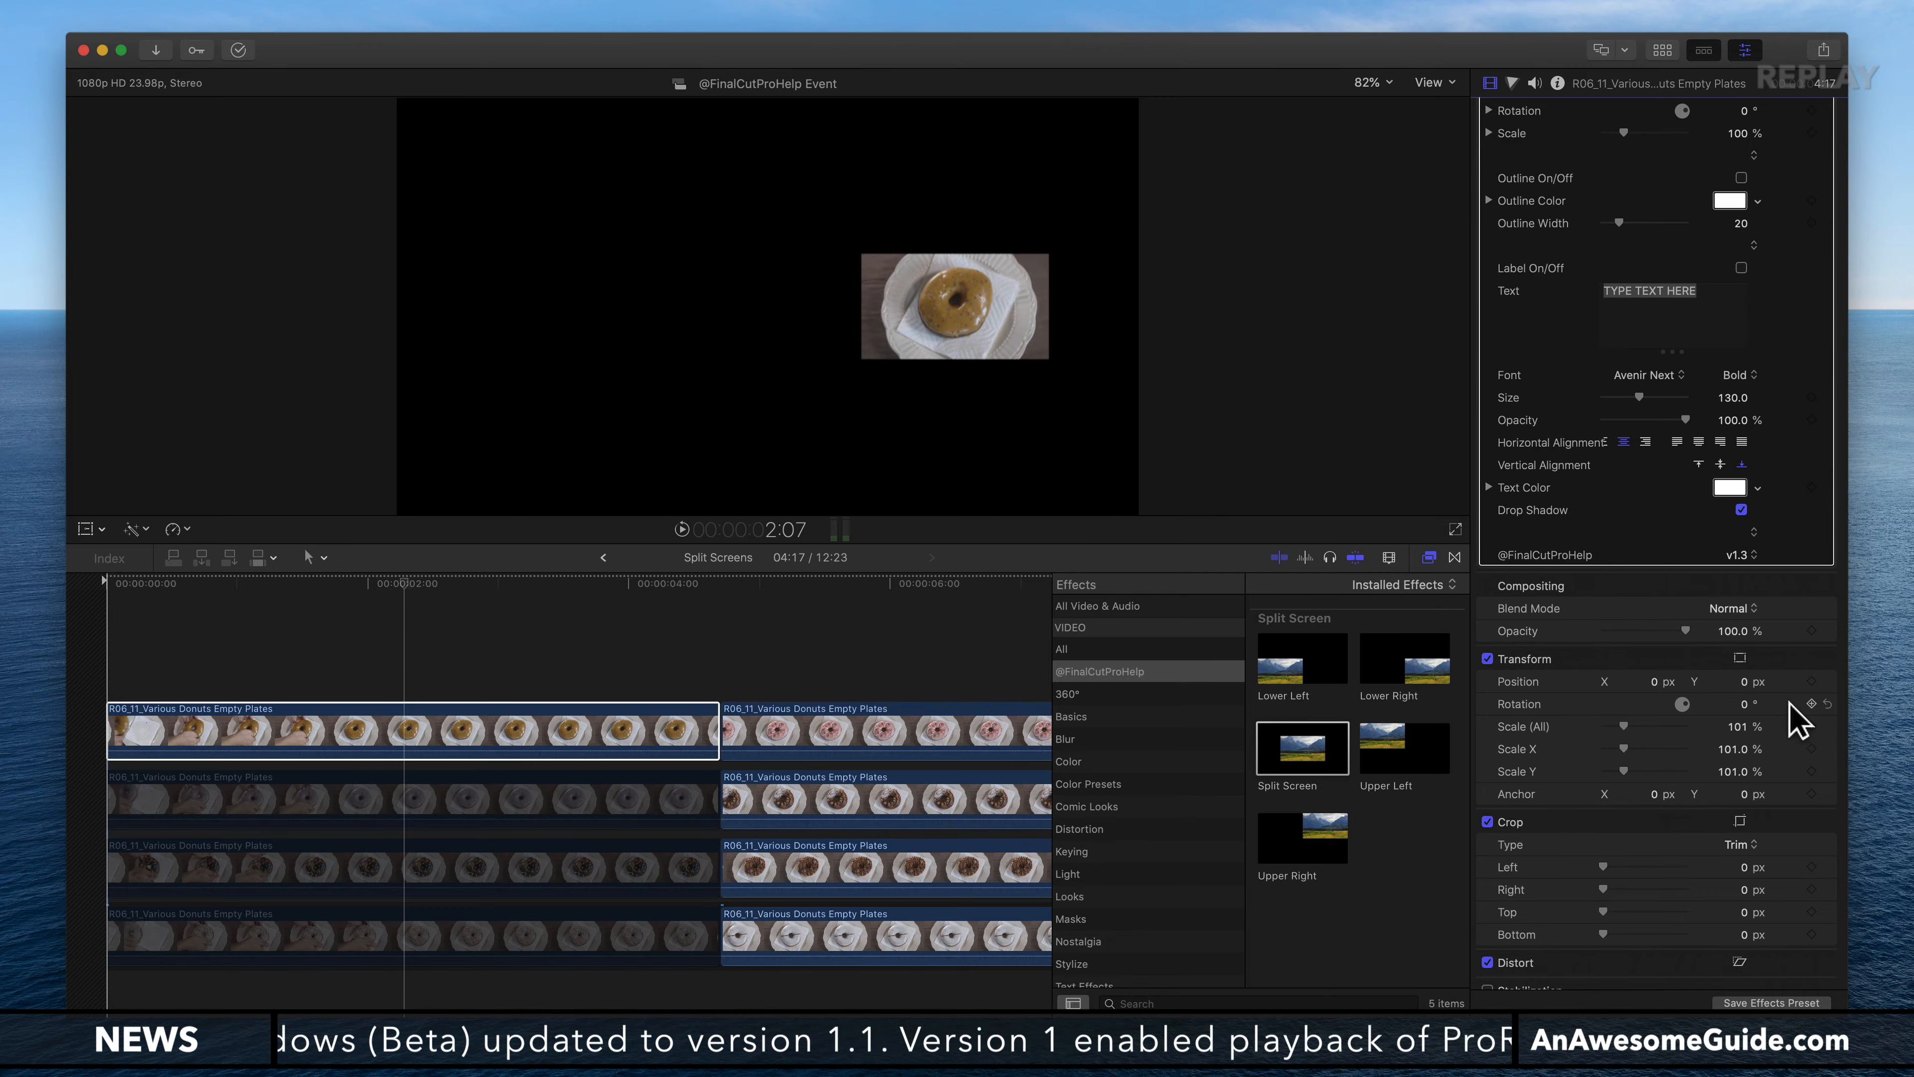
# Step: Try a 29° rotation and 80% scale in the Split Screen effect, and reset both values
pyautogui.scroll(5, 1824, 735)
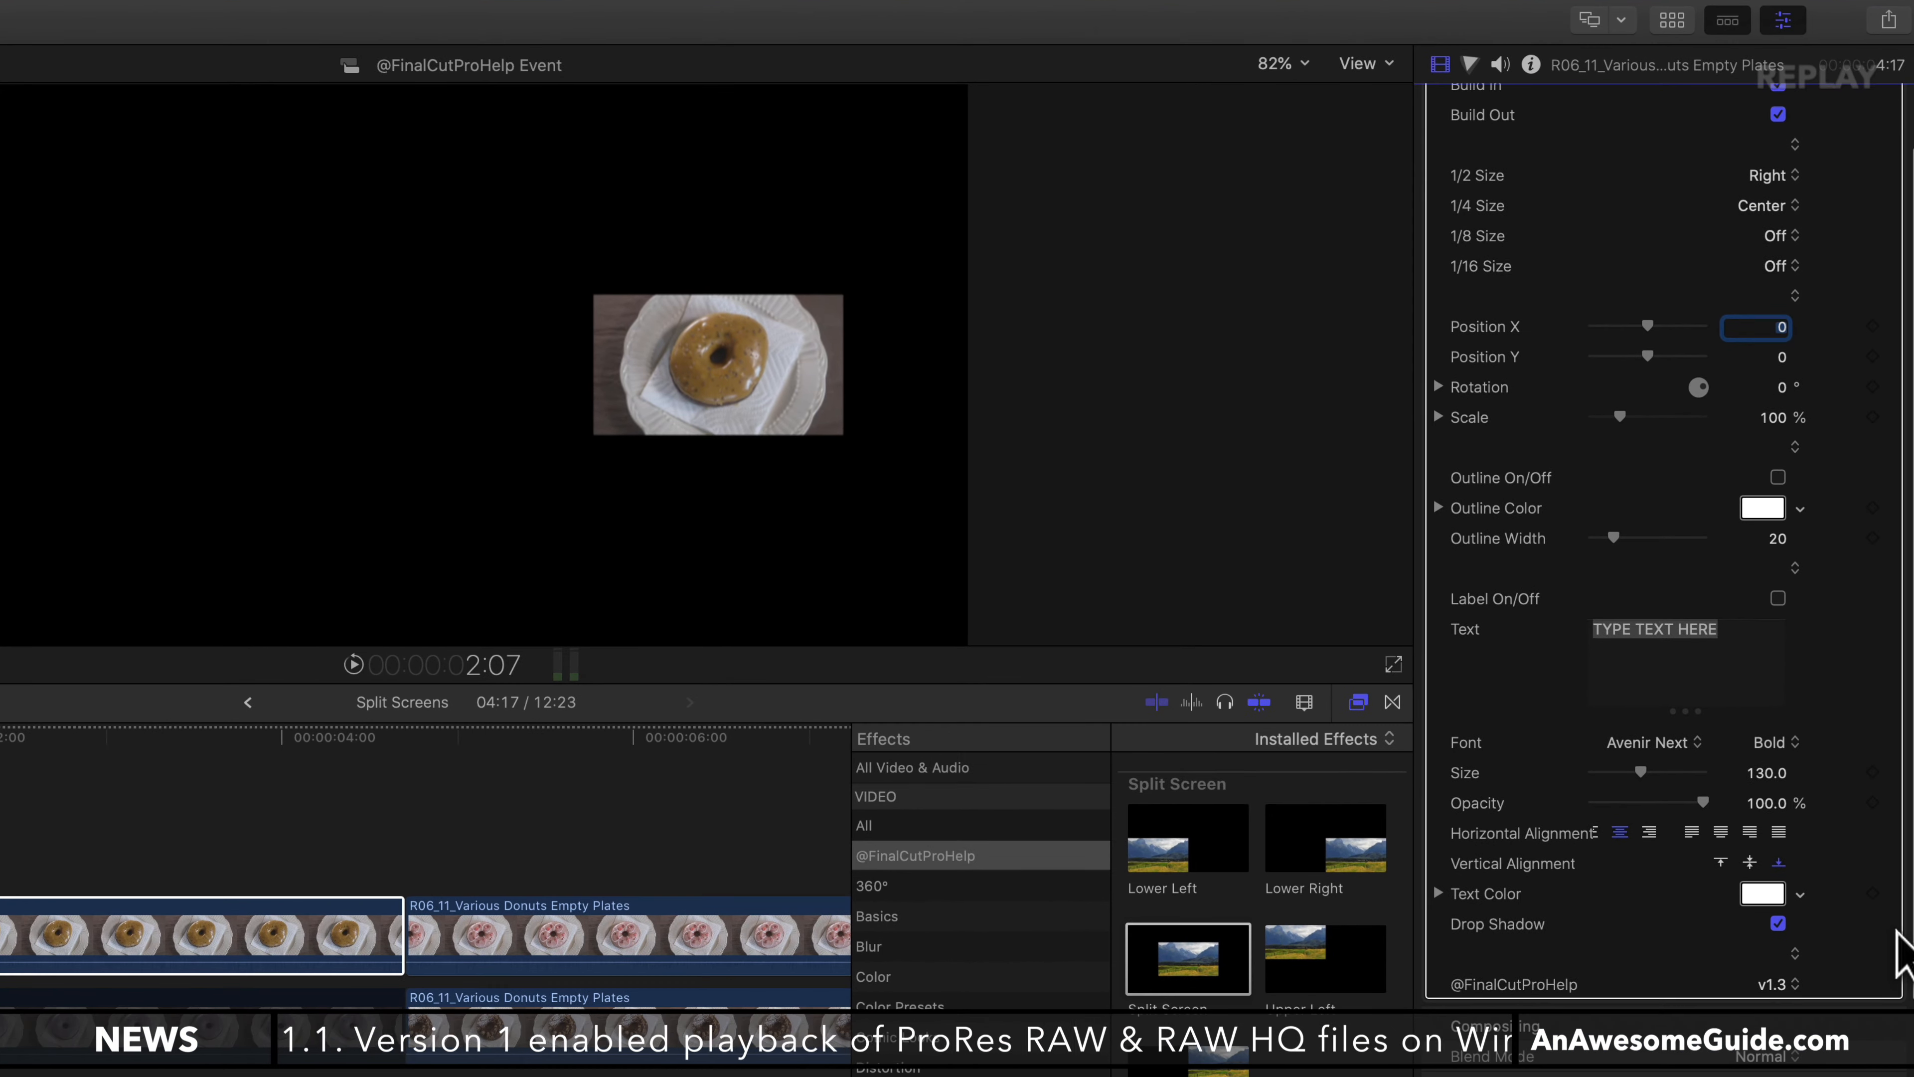
pyautogui.scroll(2, 1590, 428)
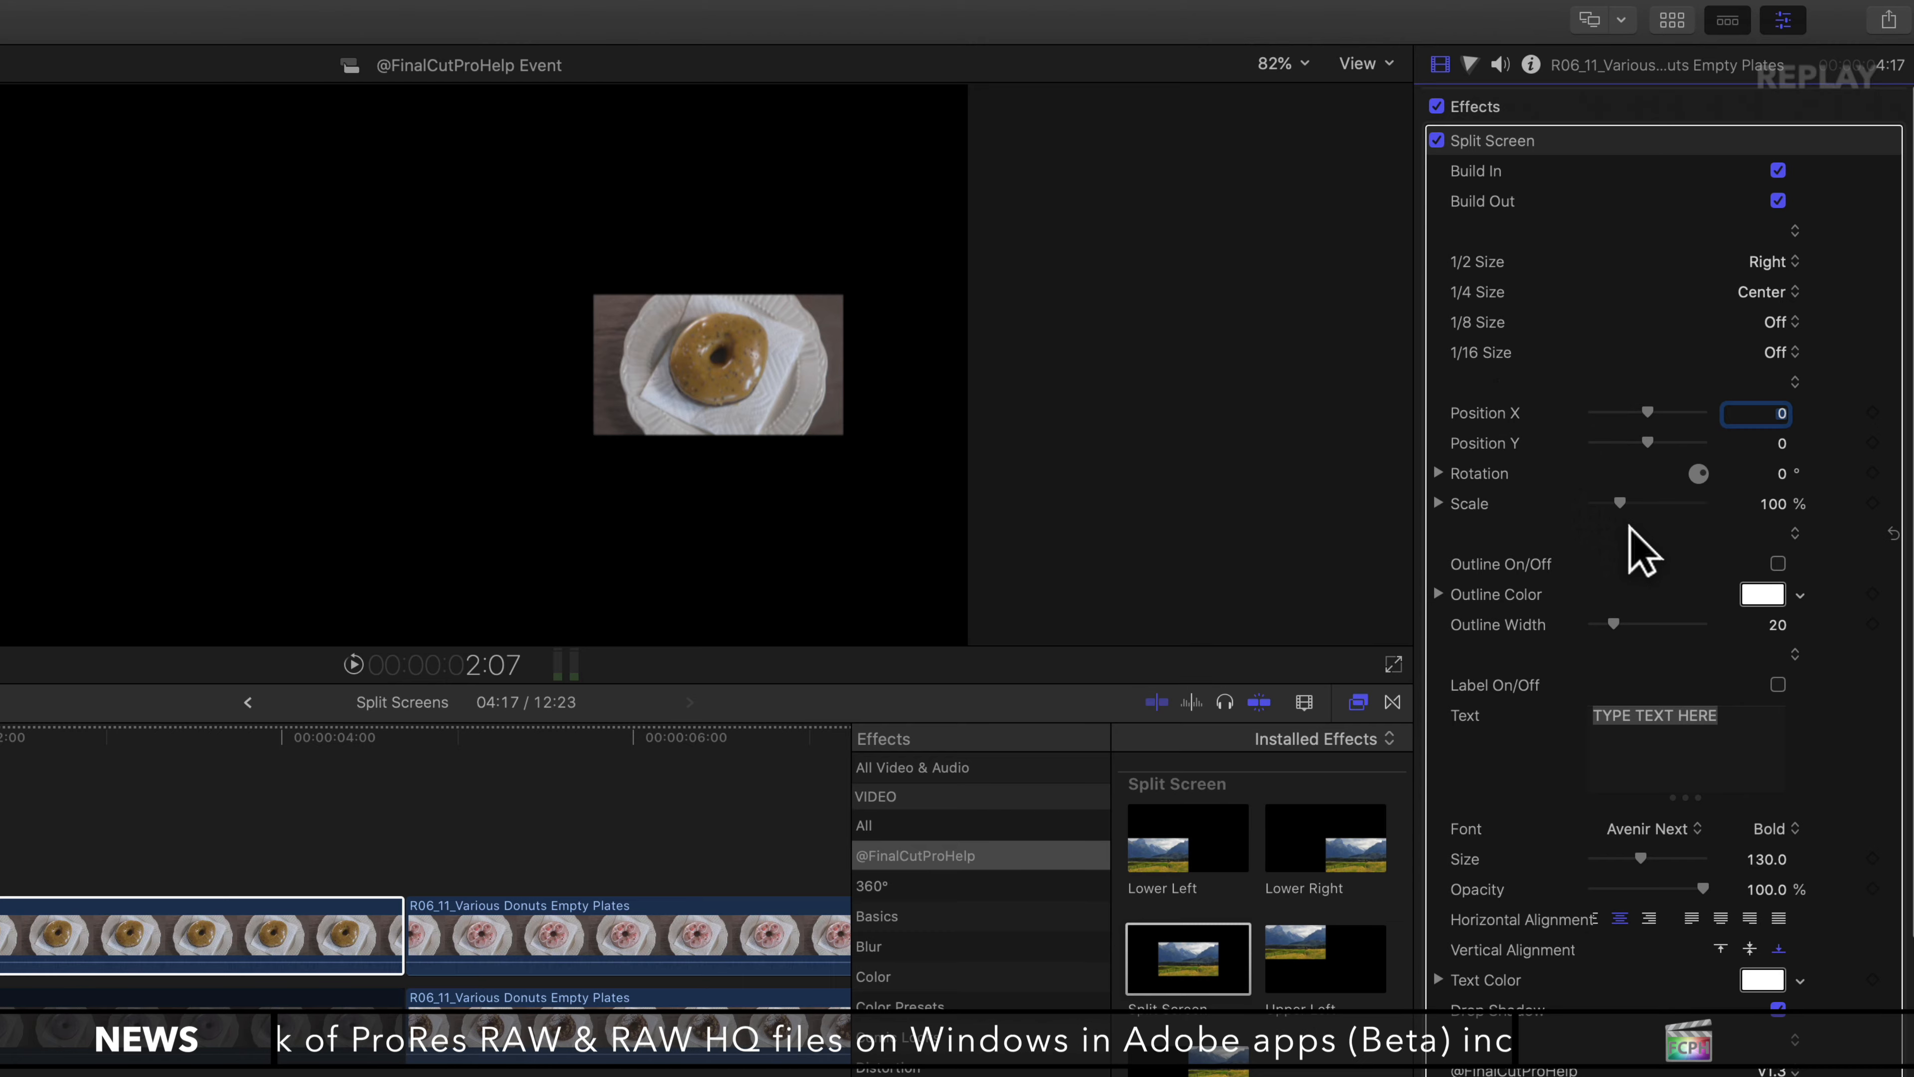
pyautogui.moveTo(1788, 480)
pyautogui.mouseDown()
pyautogui.moveTo(1820, 454)
pyautogui.moveTo(1770, 499)
pyautogui.mouseUp()
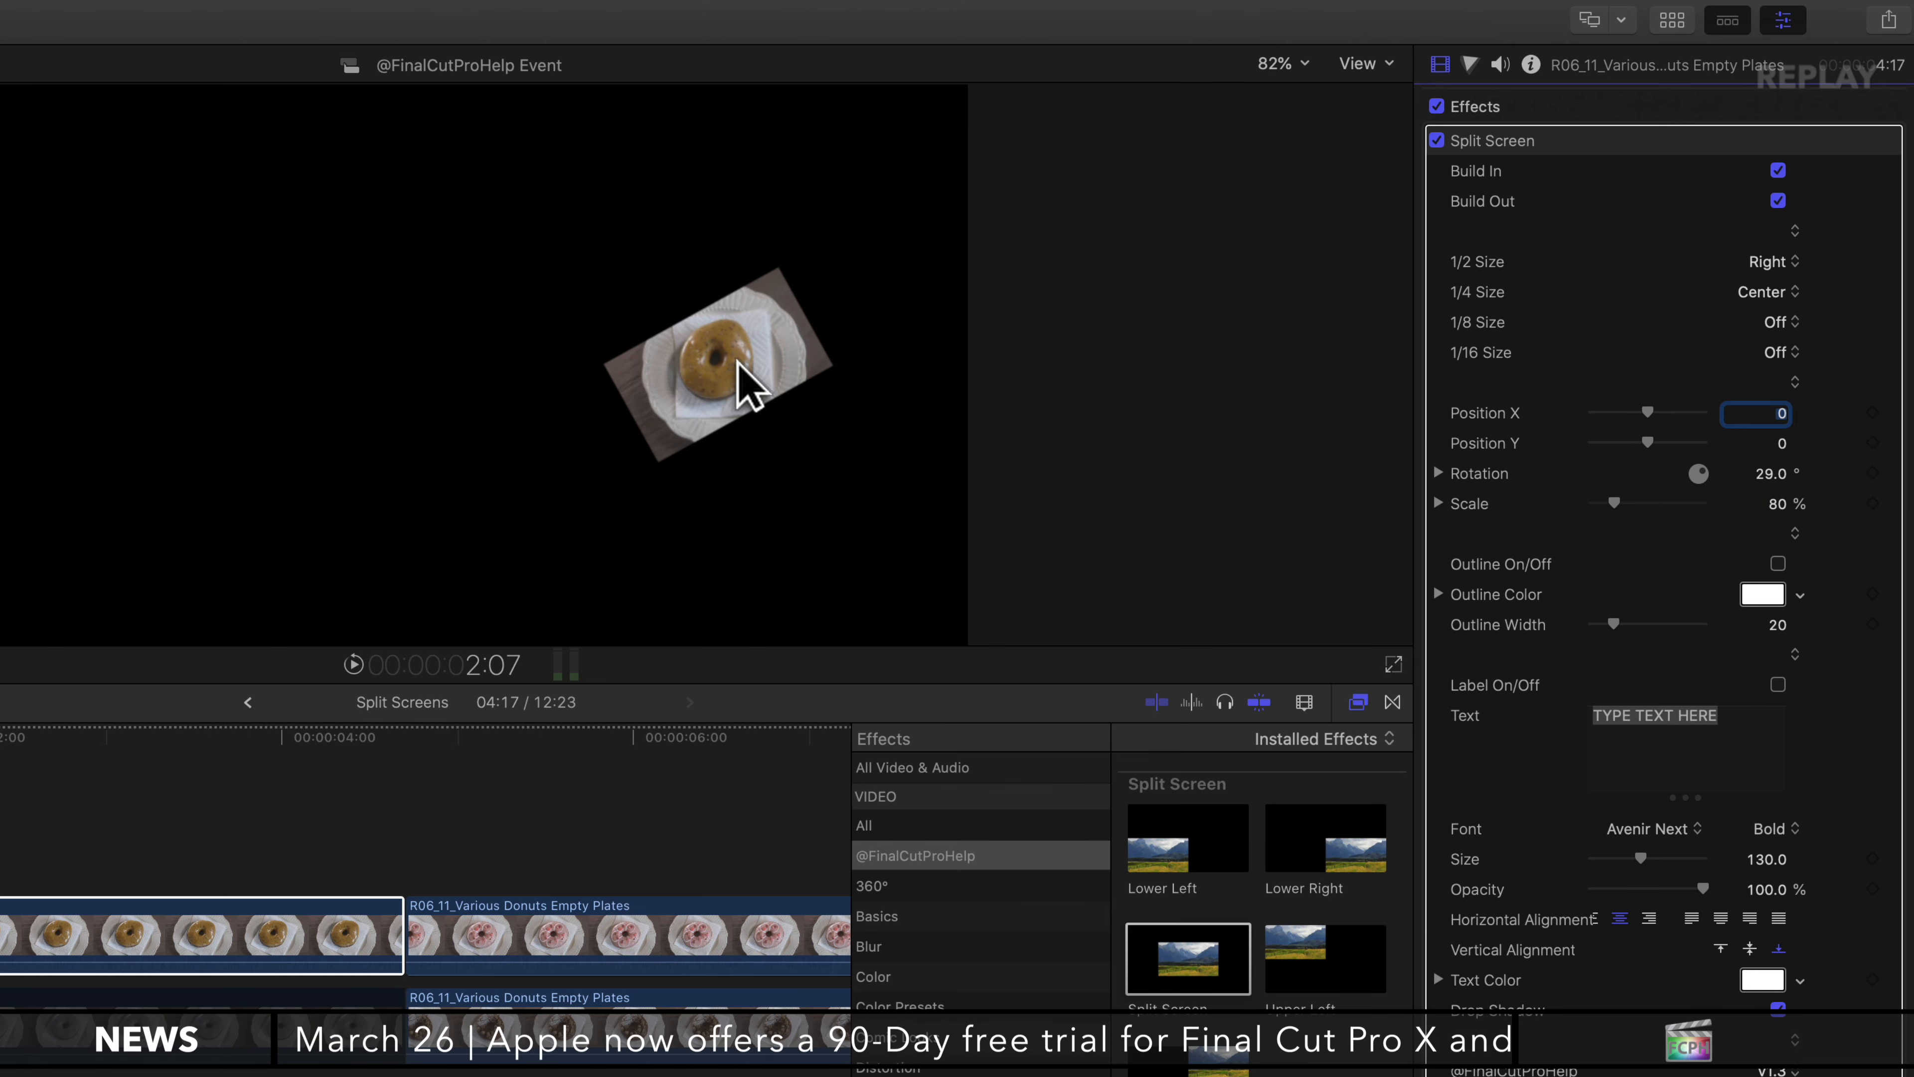
pyautogui.click(1893, 473)
pyautogui.click(1893, 502)
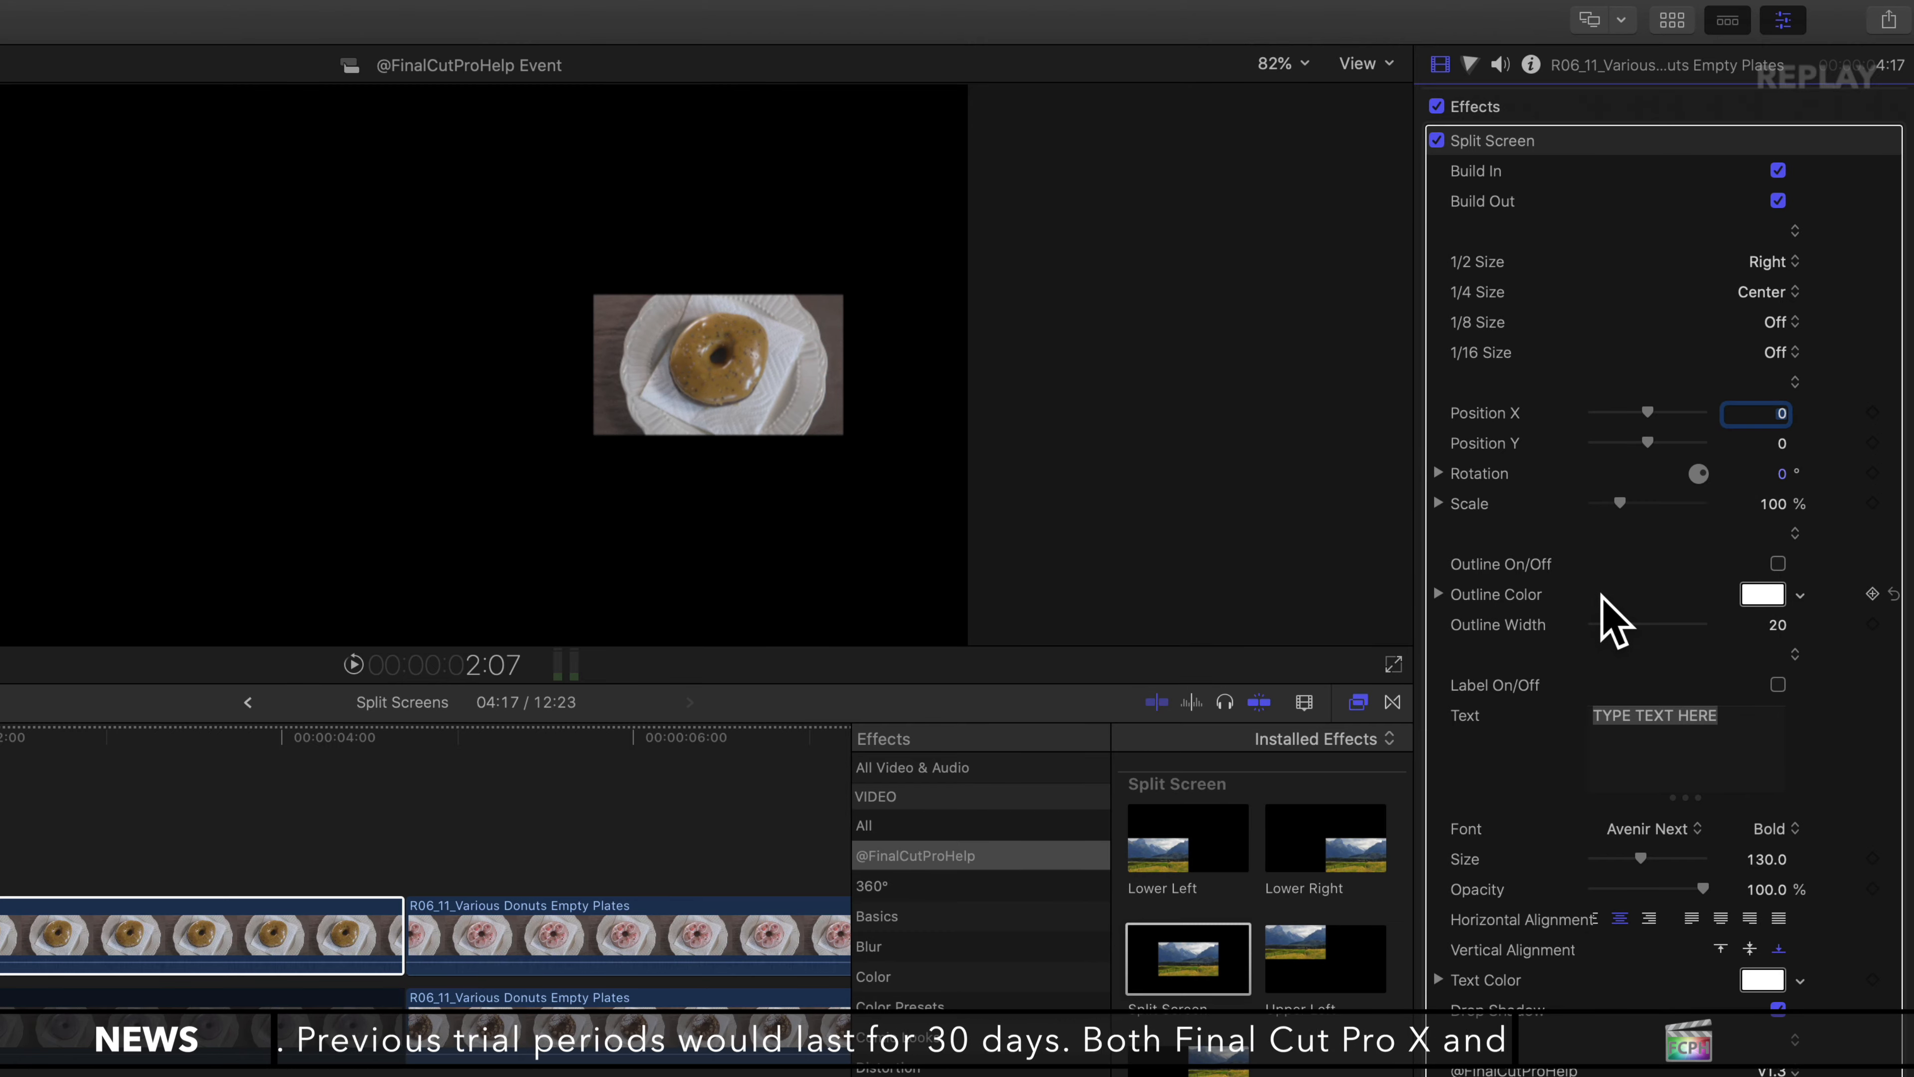
# Step: Turn on the Split Screen effect's outline, trying Maraschino and other pencil colors before setting its color to Aqua
pyautogui.click(1777, 563)
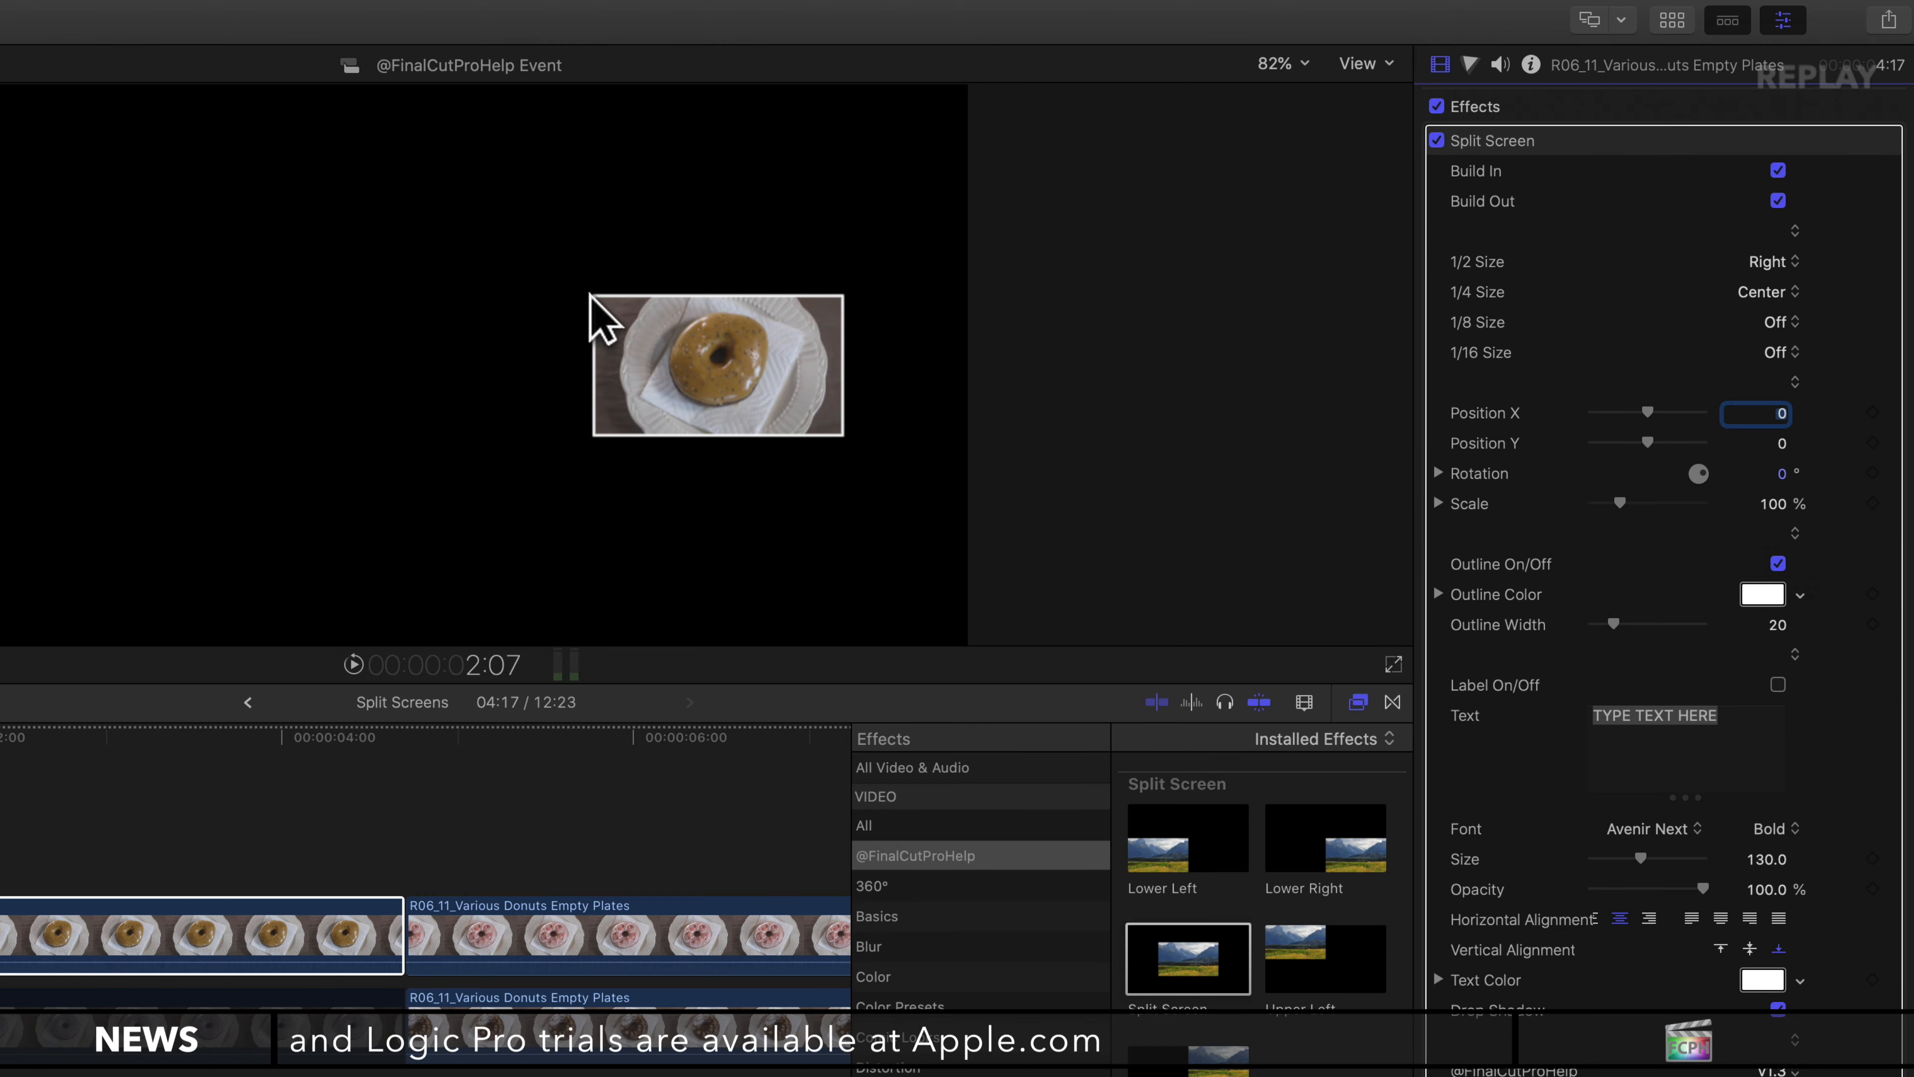
pyautogui.click(1762, 596)
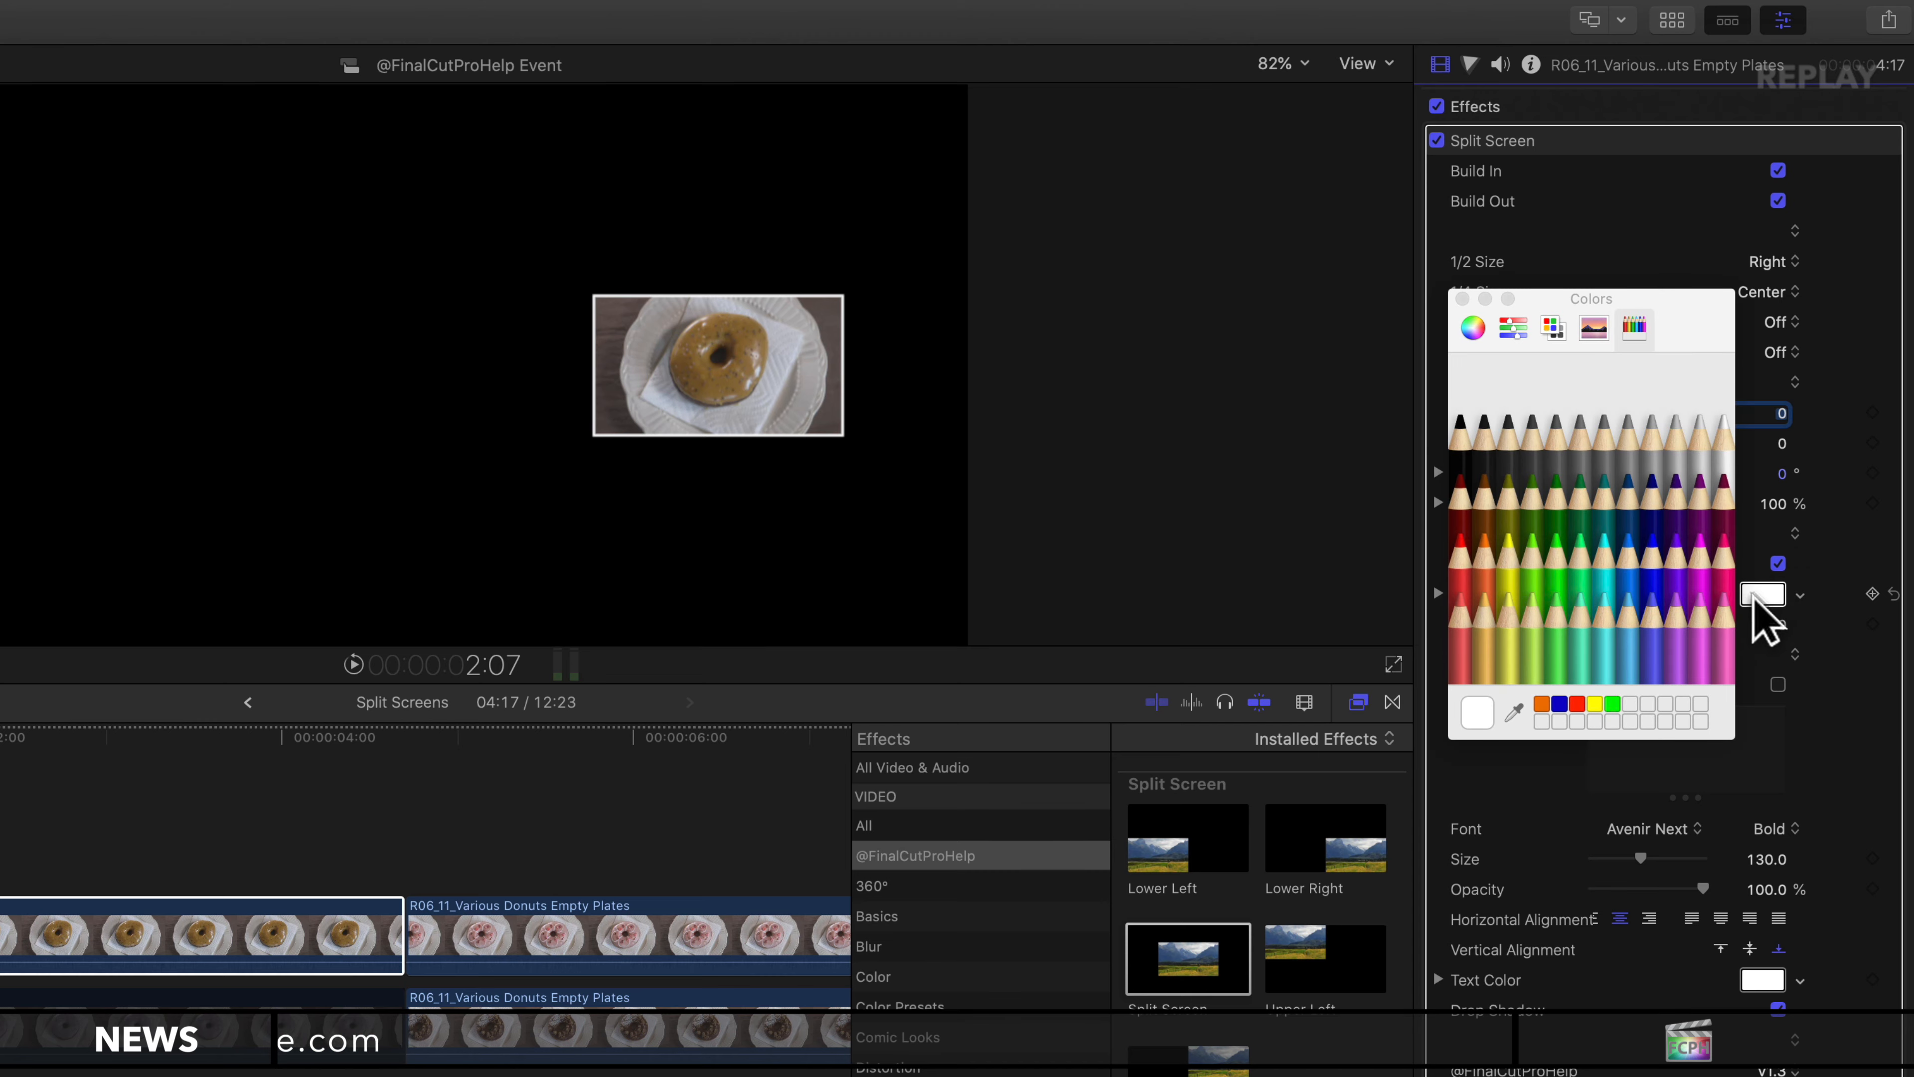
pyautogui.click(1468, 580)
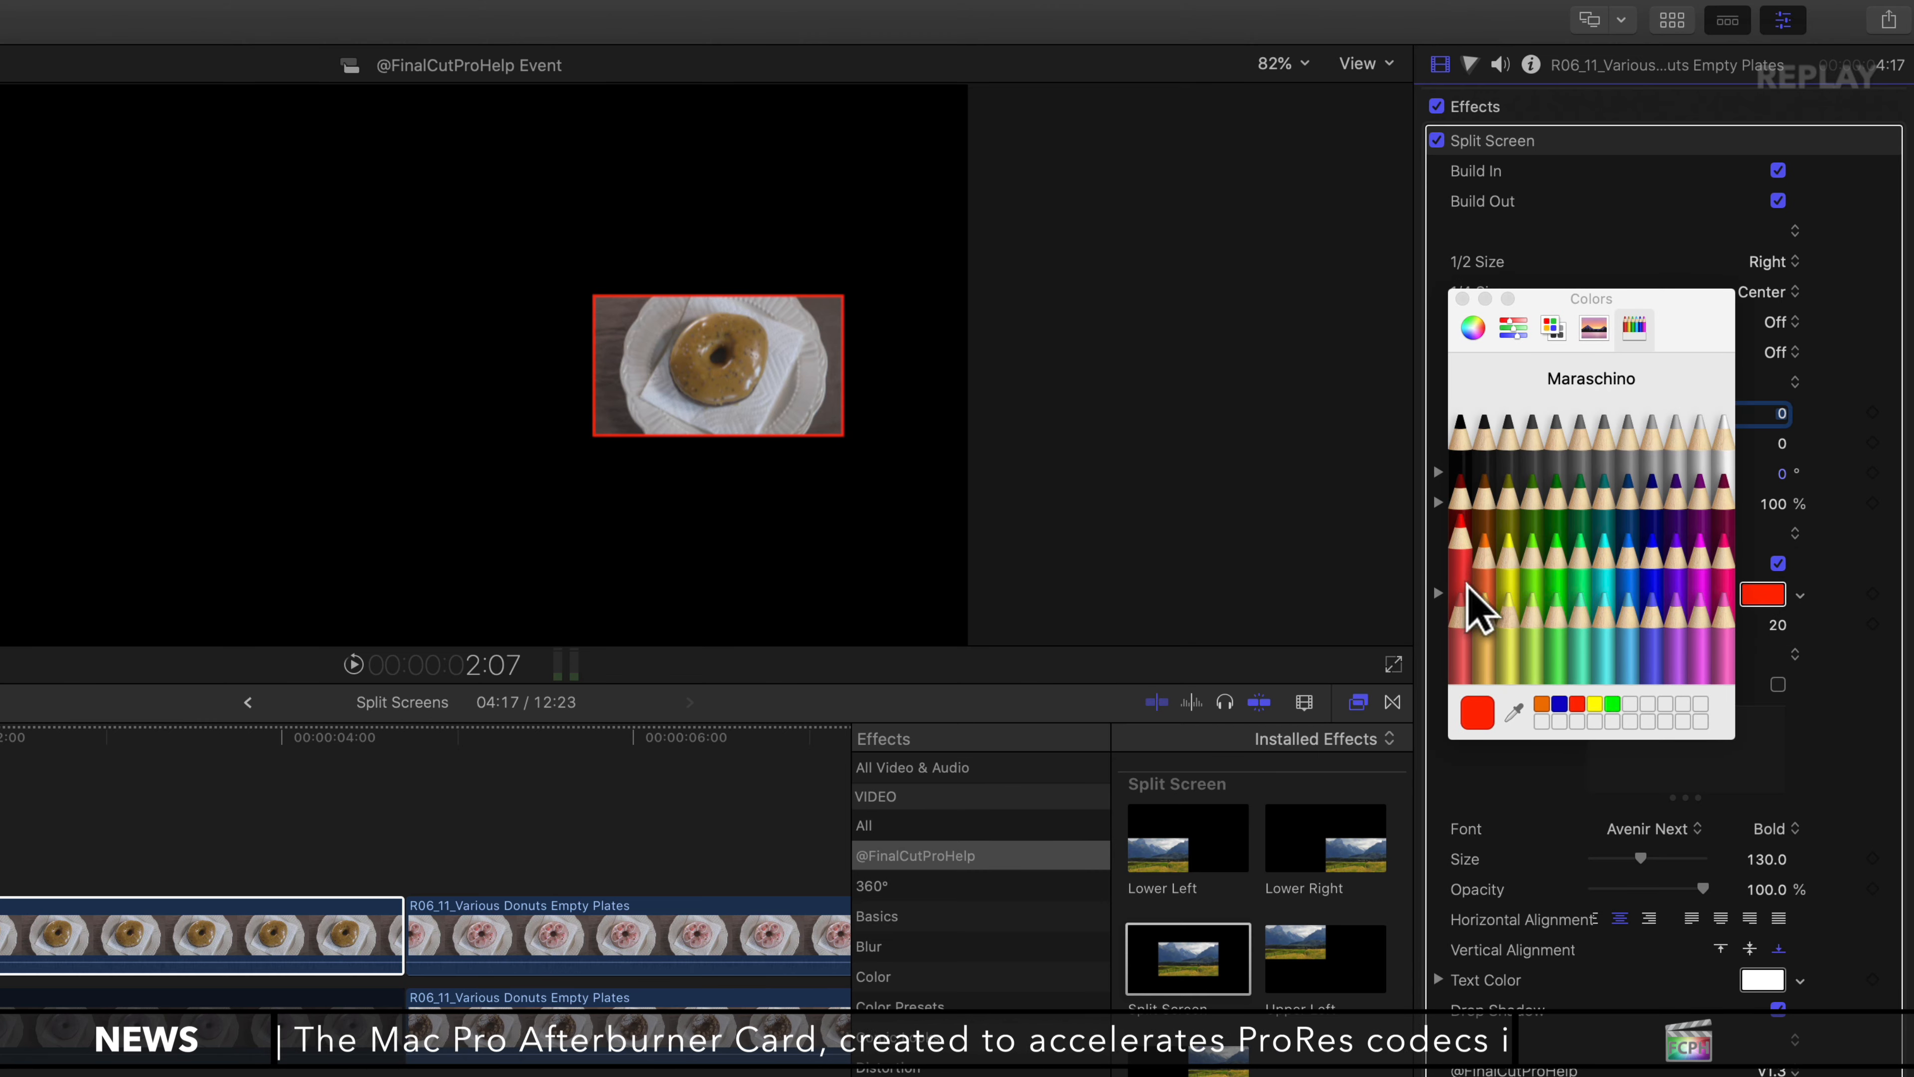
pyautogui.click(1537, 584)
pyautogui.click(1631, 574)
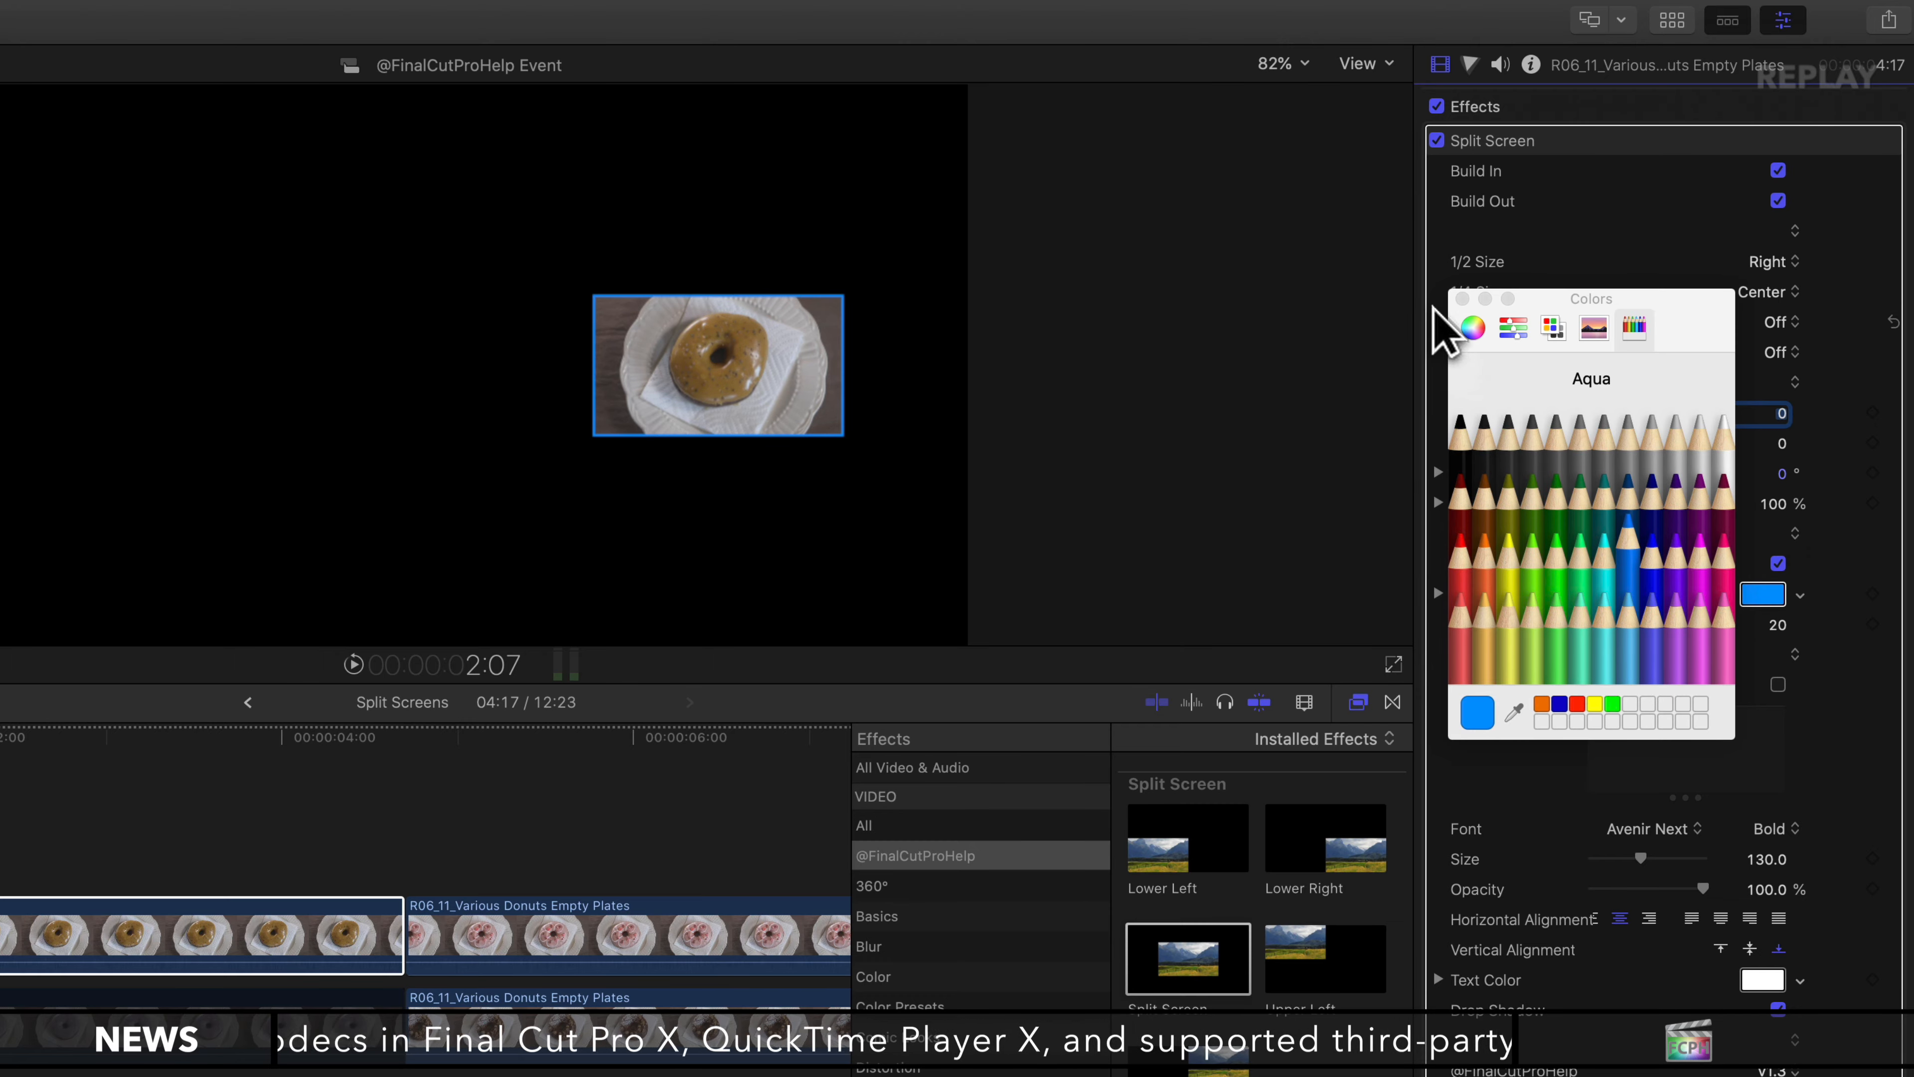
pyautogui.click(1462, 298)
# Step: Try outline widths of 100 and 217 in the Split Screen effect, and reset the width
pyautogui.moveTo(1621, 618); pyautogui.dragTo(1705, 621)
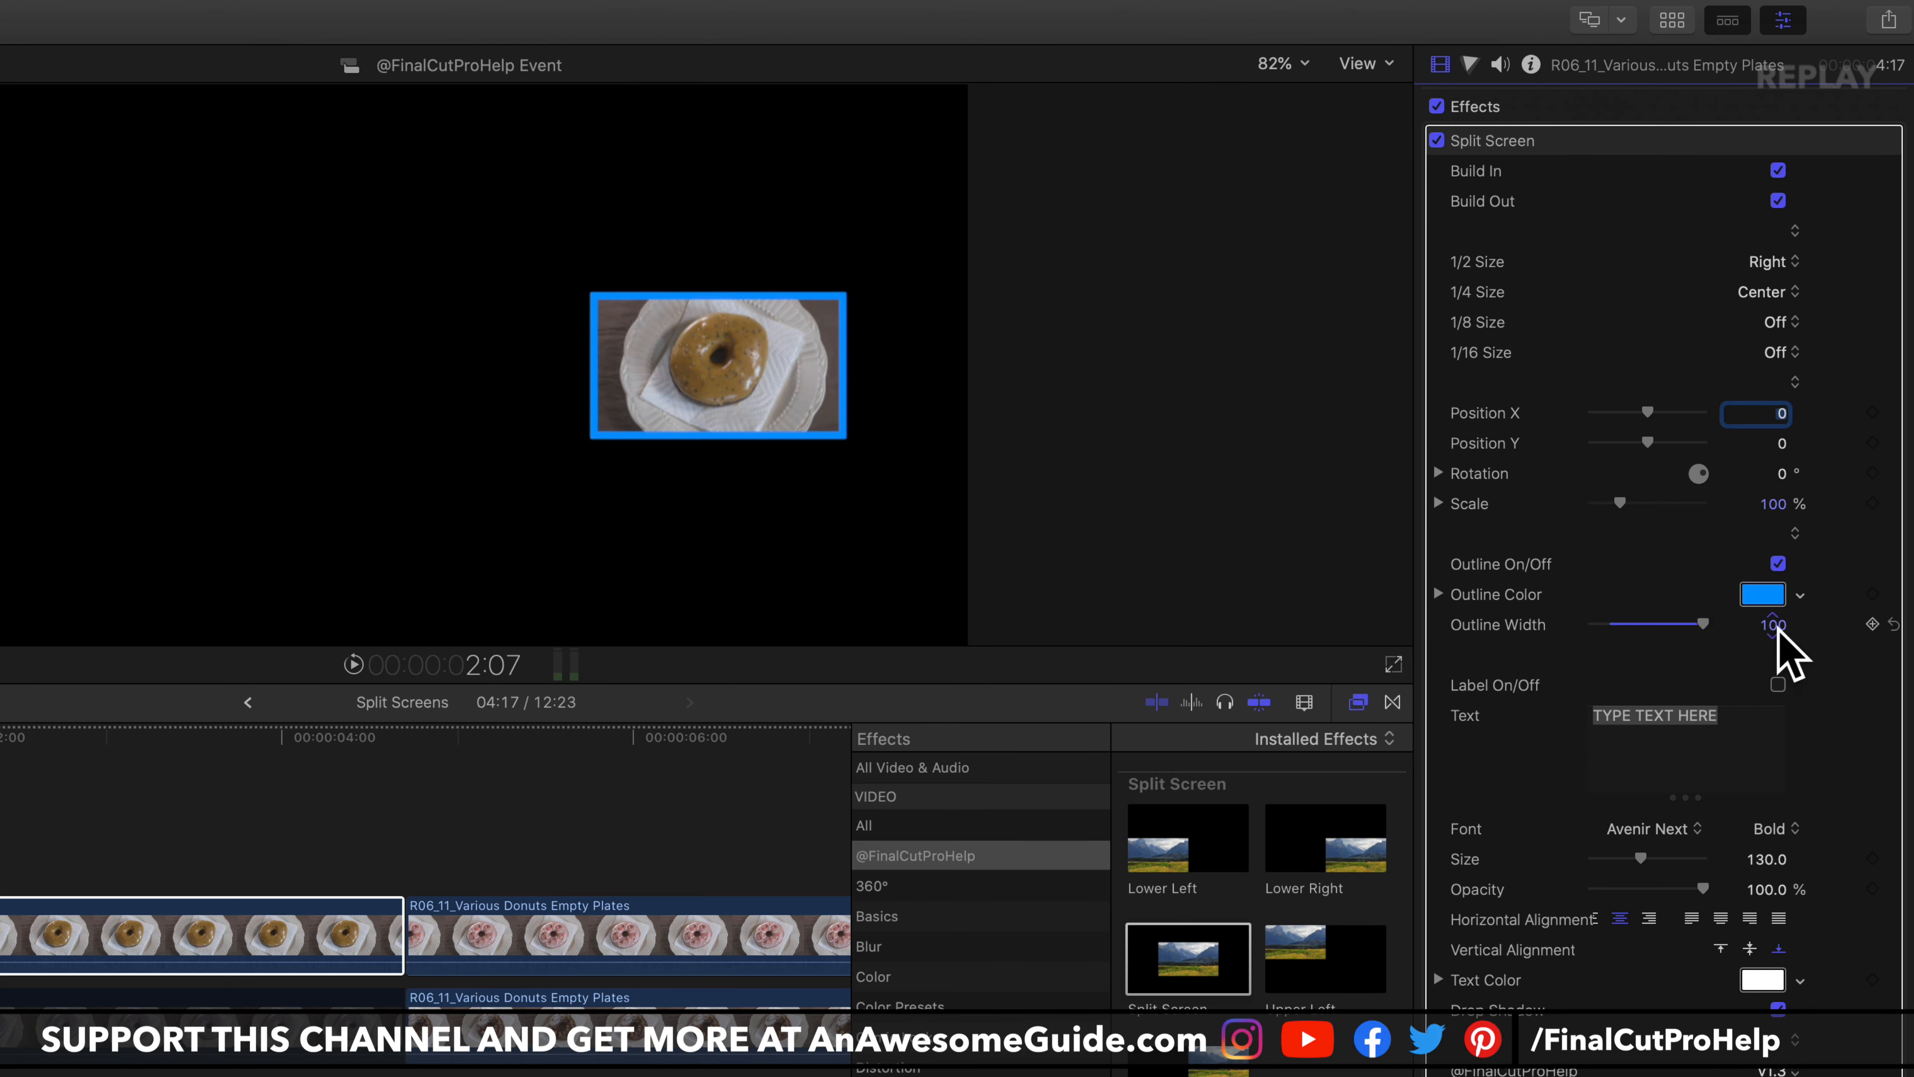
pyautogui.moveTo(1773, 624); pyautogui.dragTo(1772, 624)
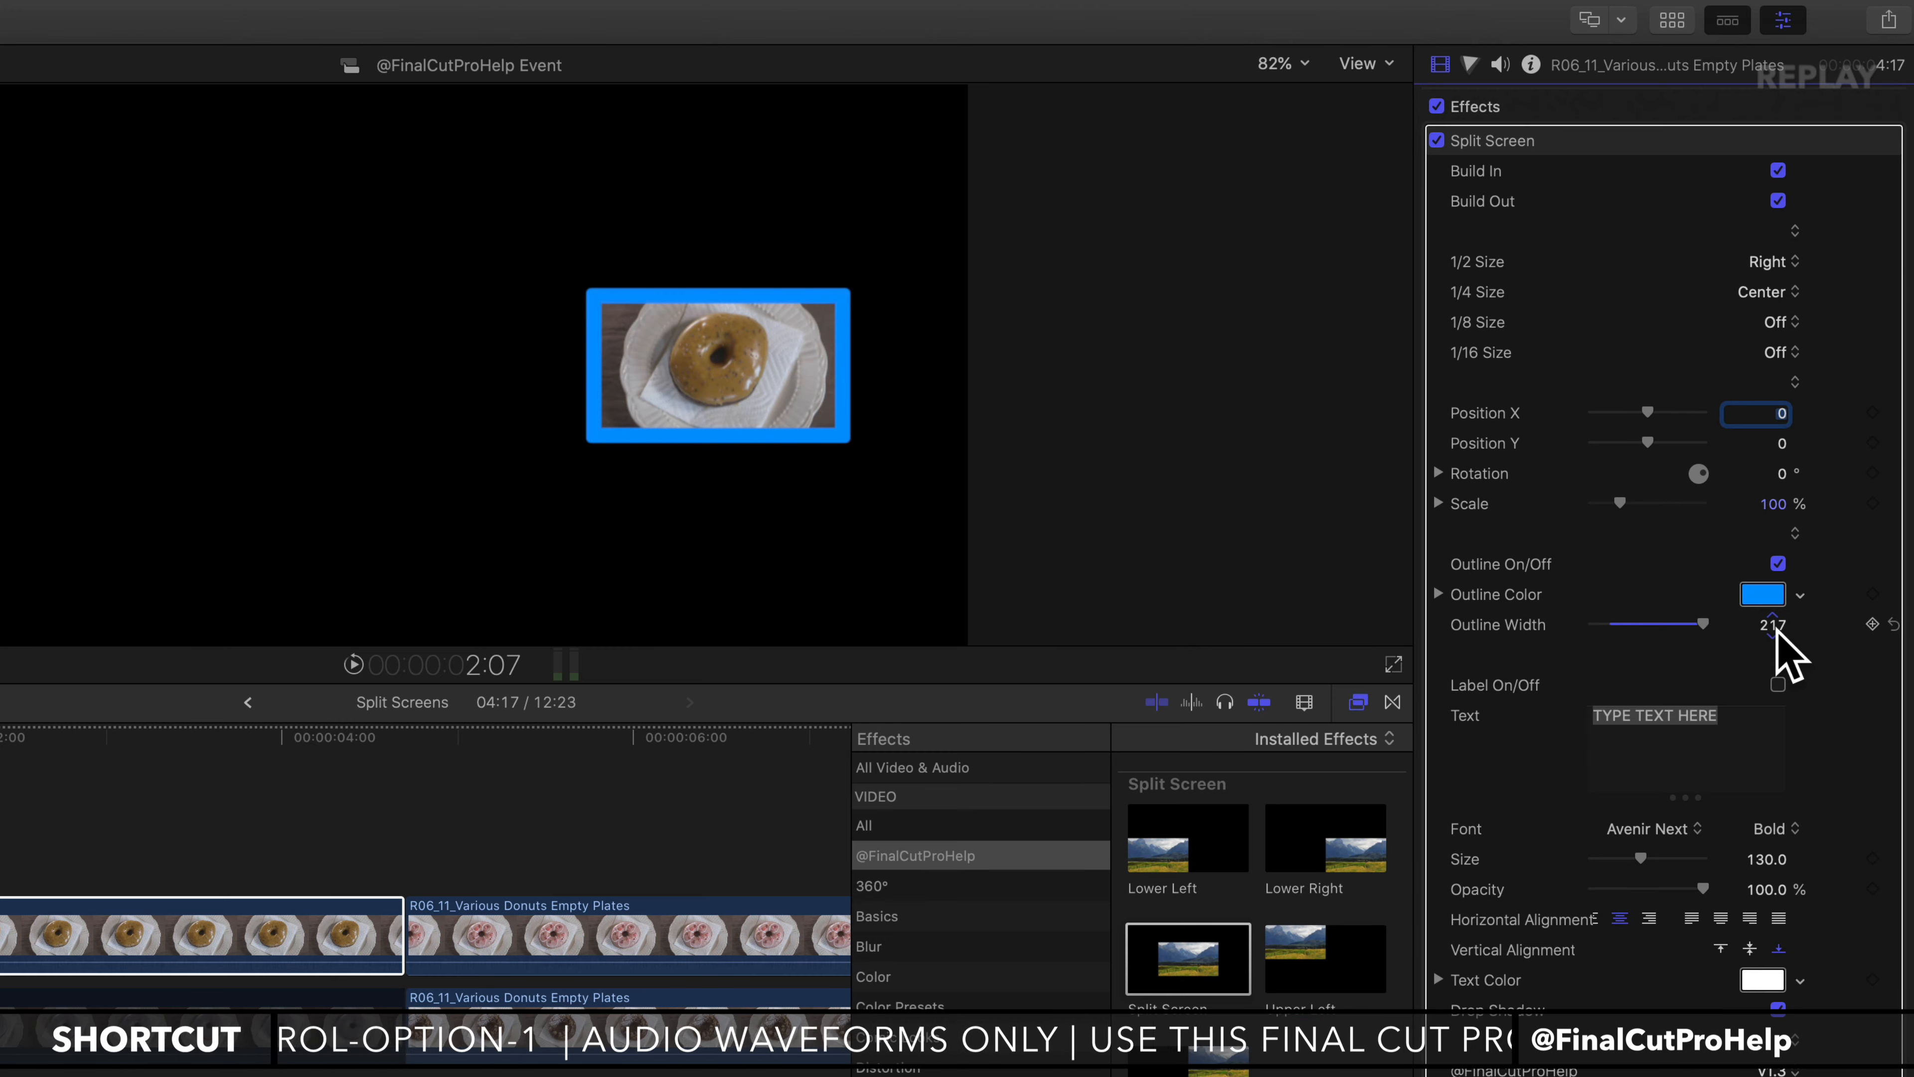
pyautogui.click(1894, 624)
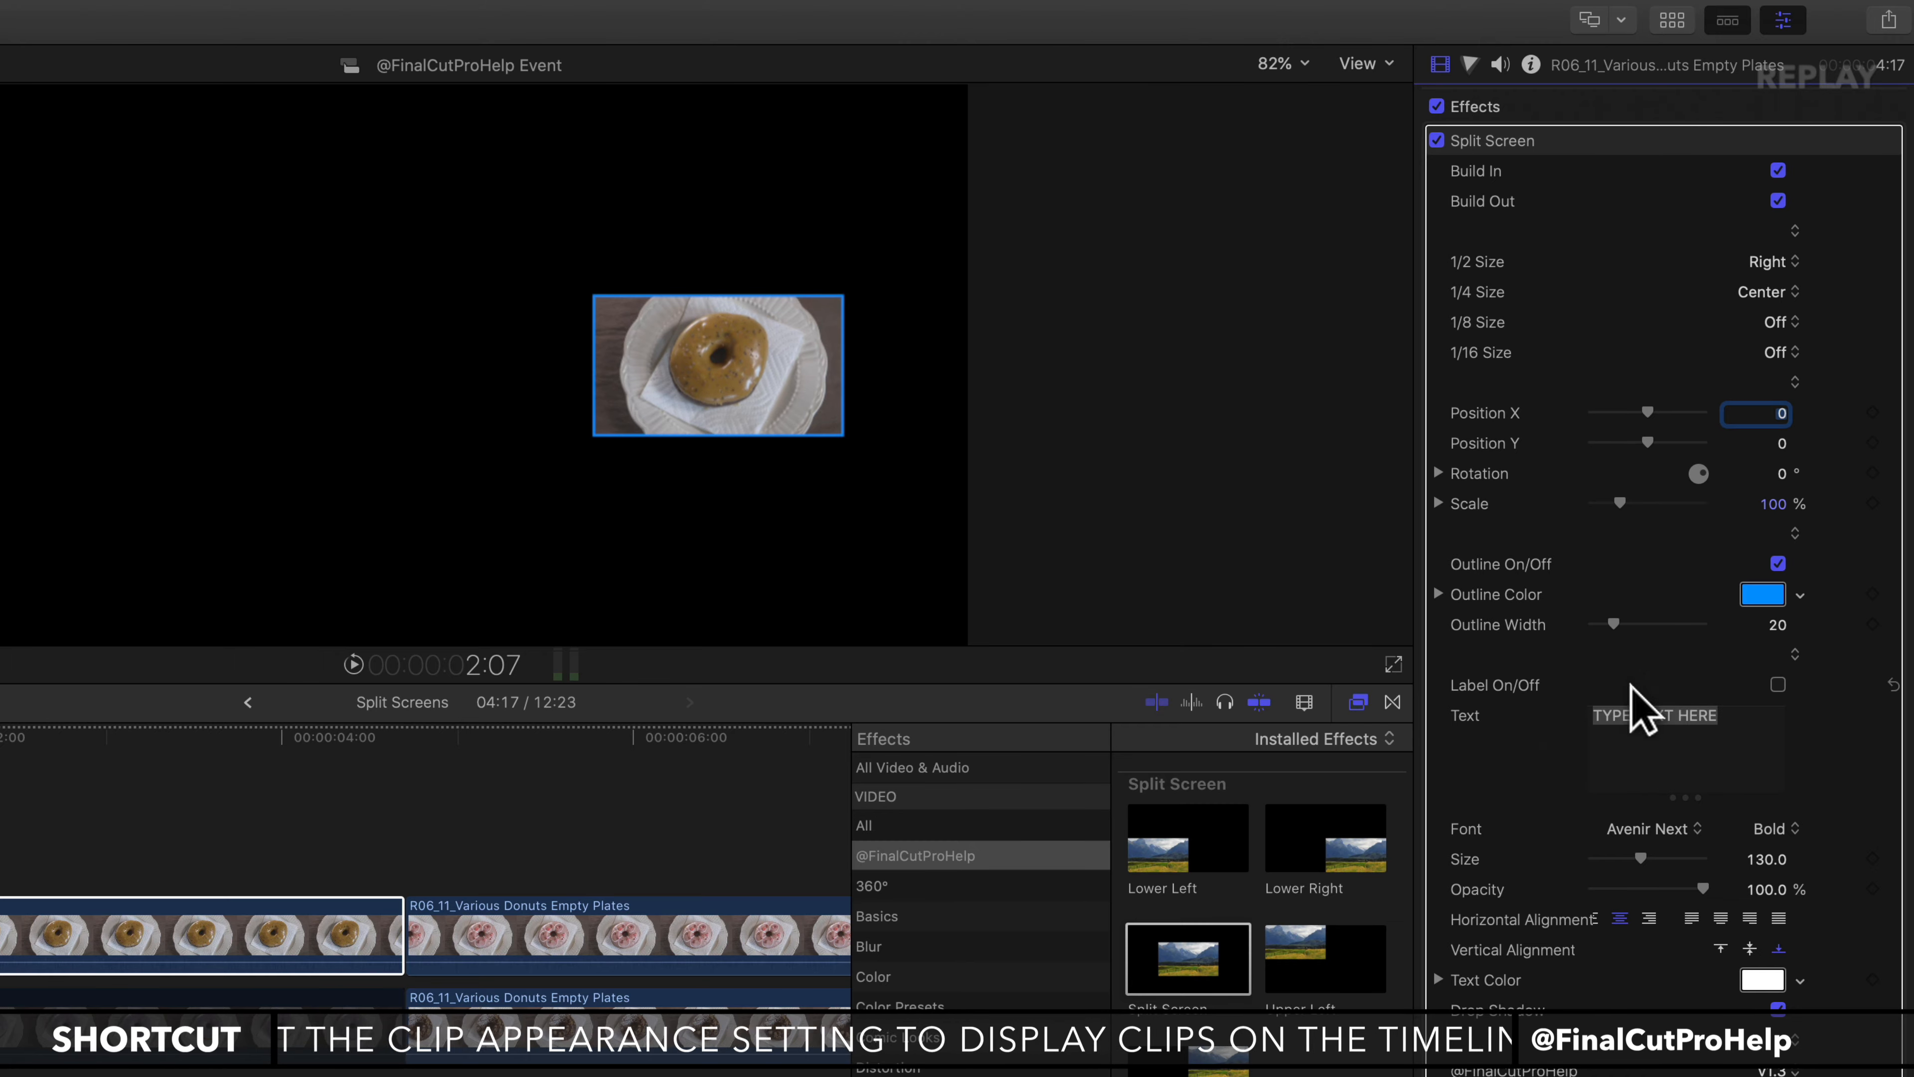
# Step: Turn on the Split Screen effect's label and inspect its placeholder text at 200% viewer zoom before fitting the view again
pyautogui.click(1778, 684)
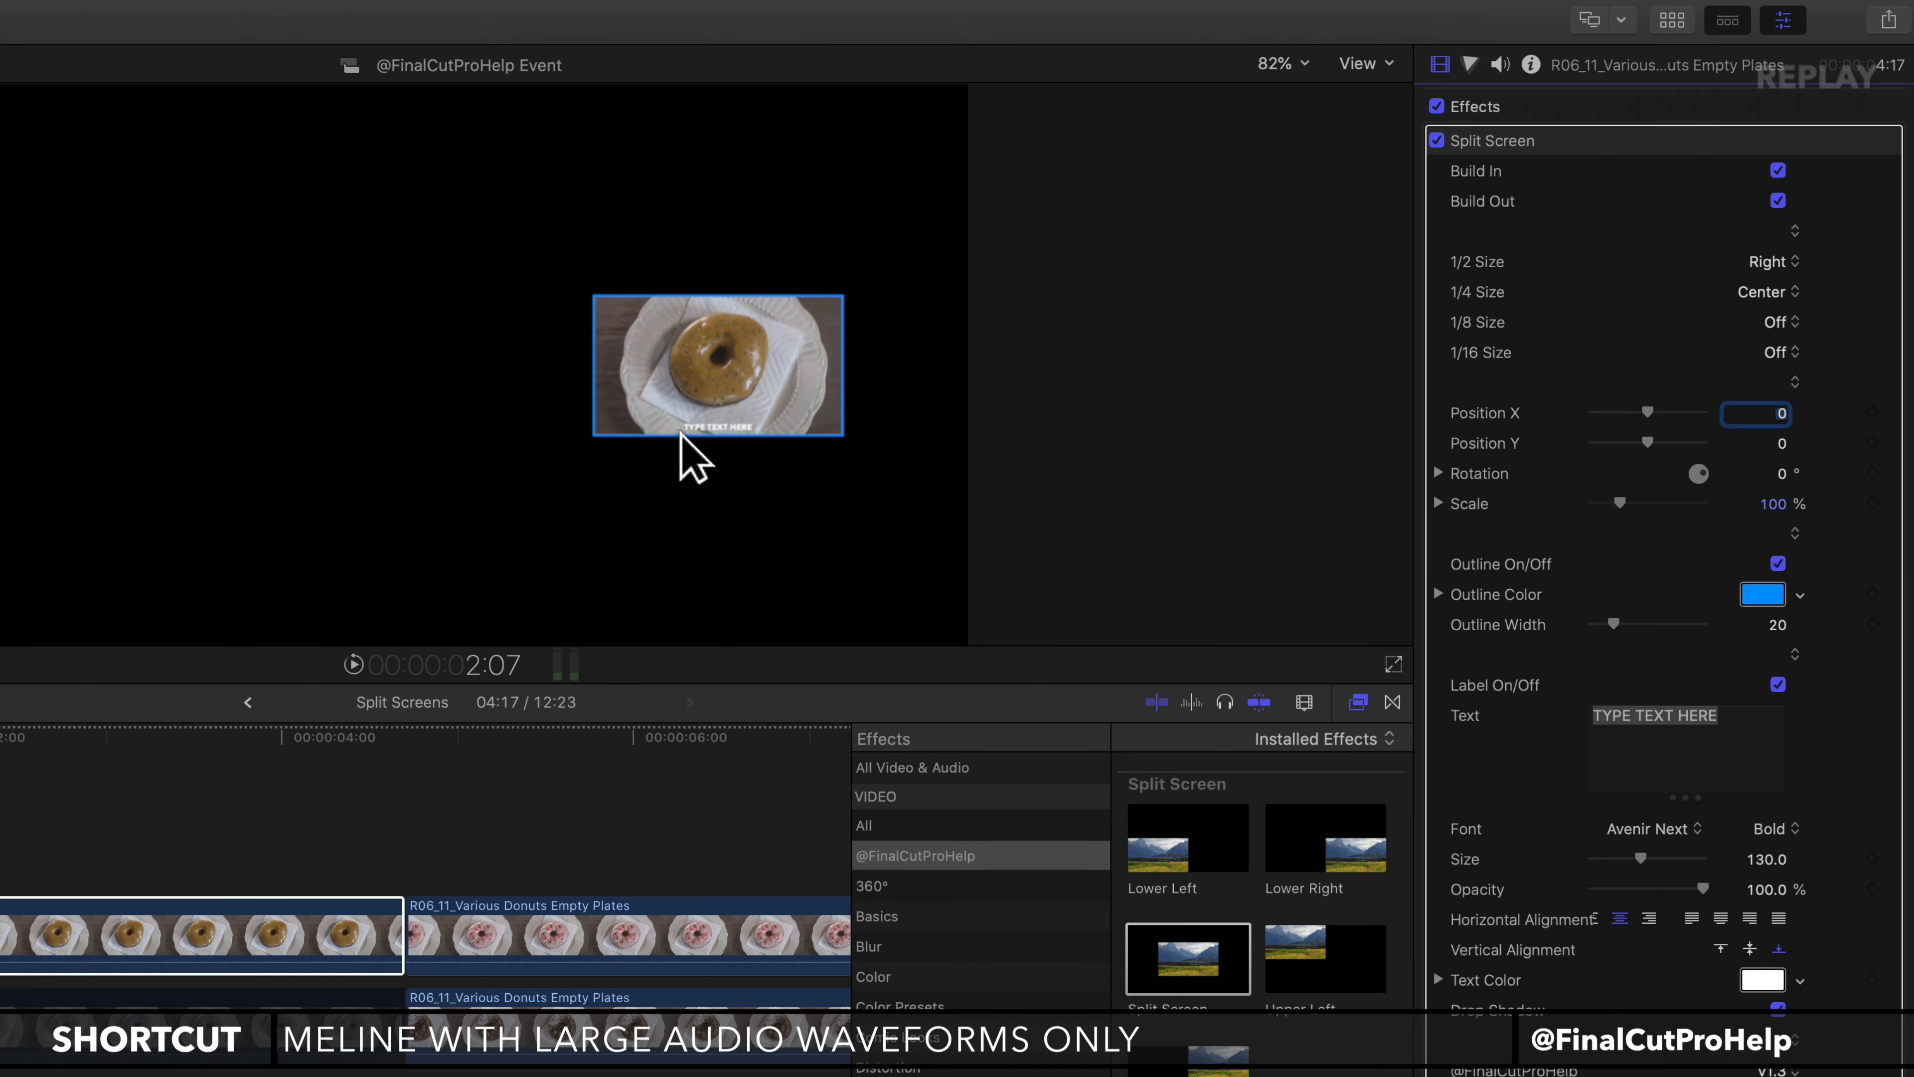
pyautogui.click(1277, 63)
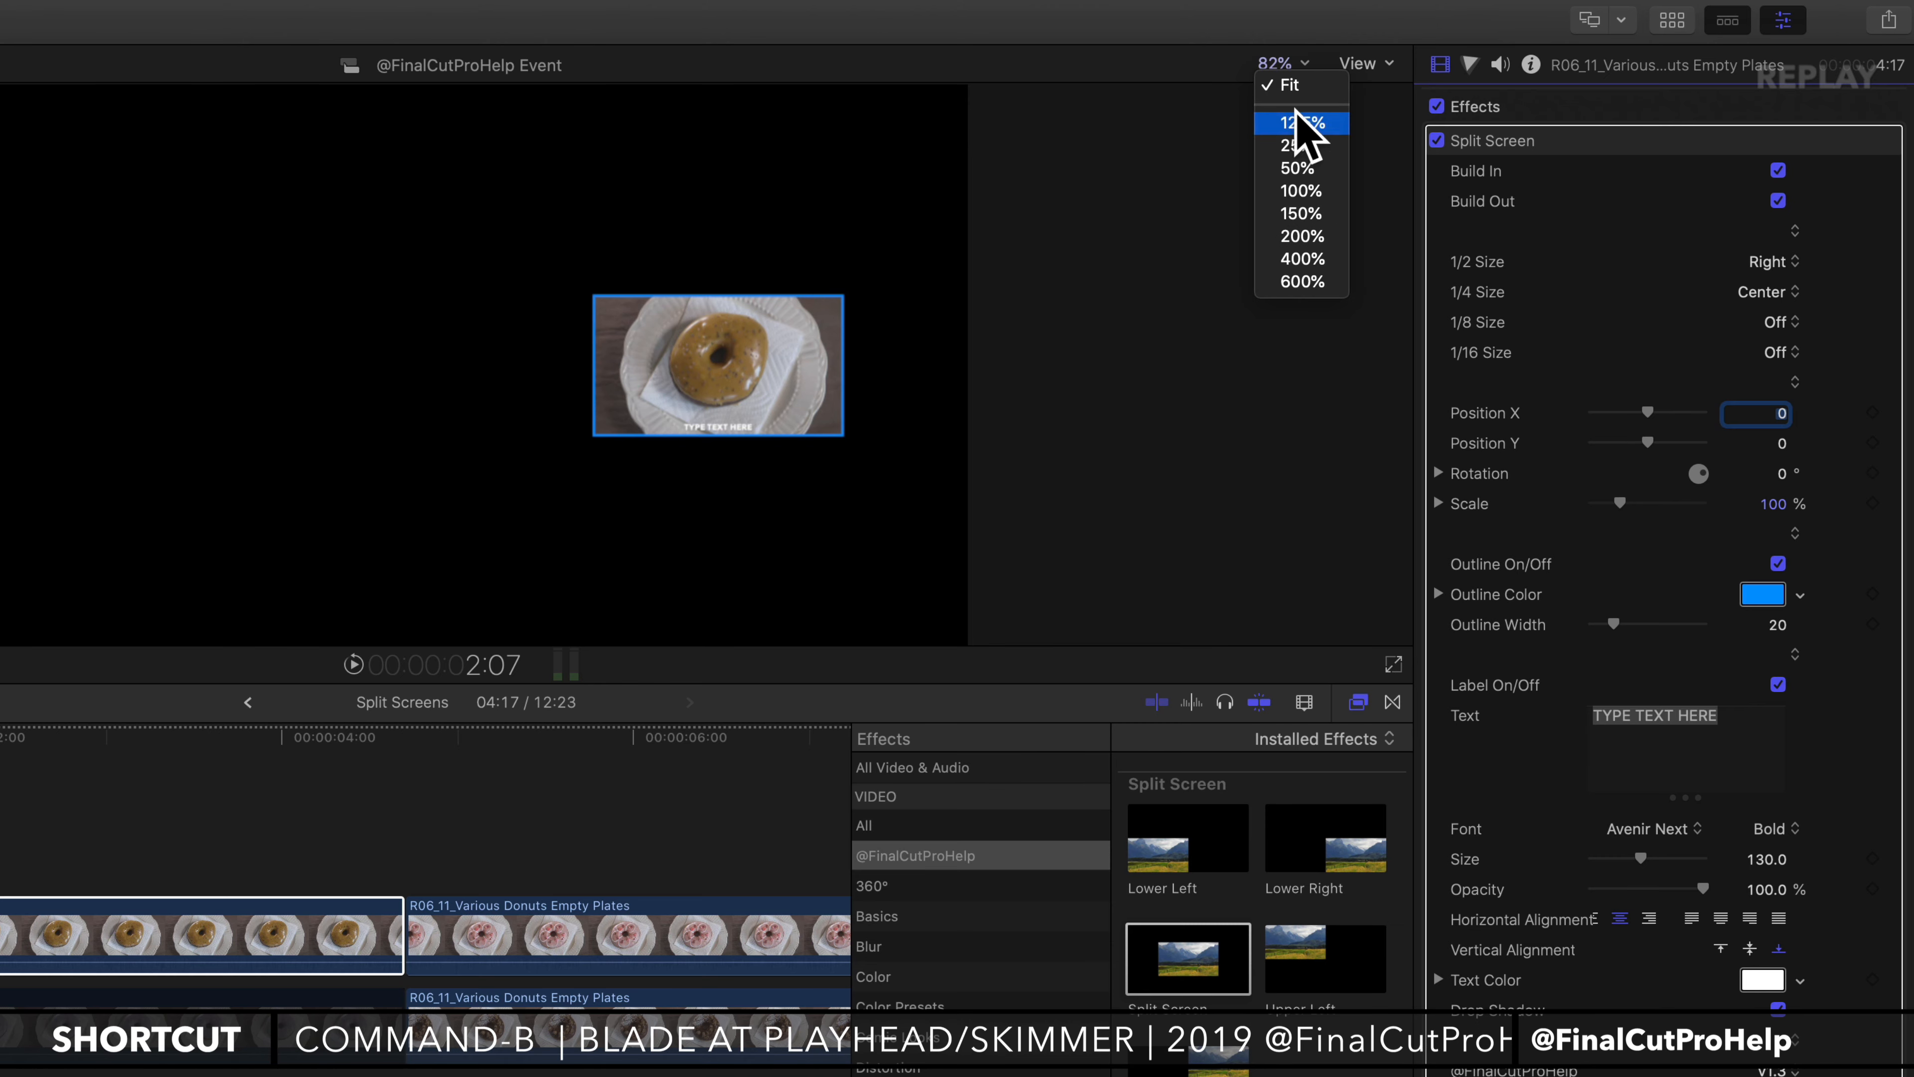
pyautogui.click(1320, 236)
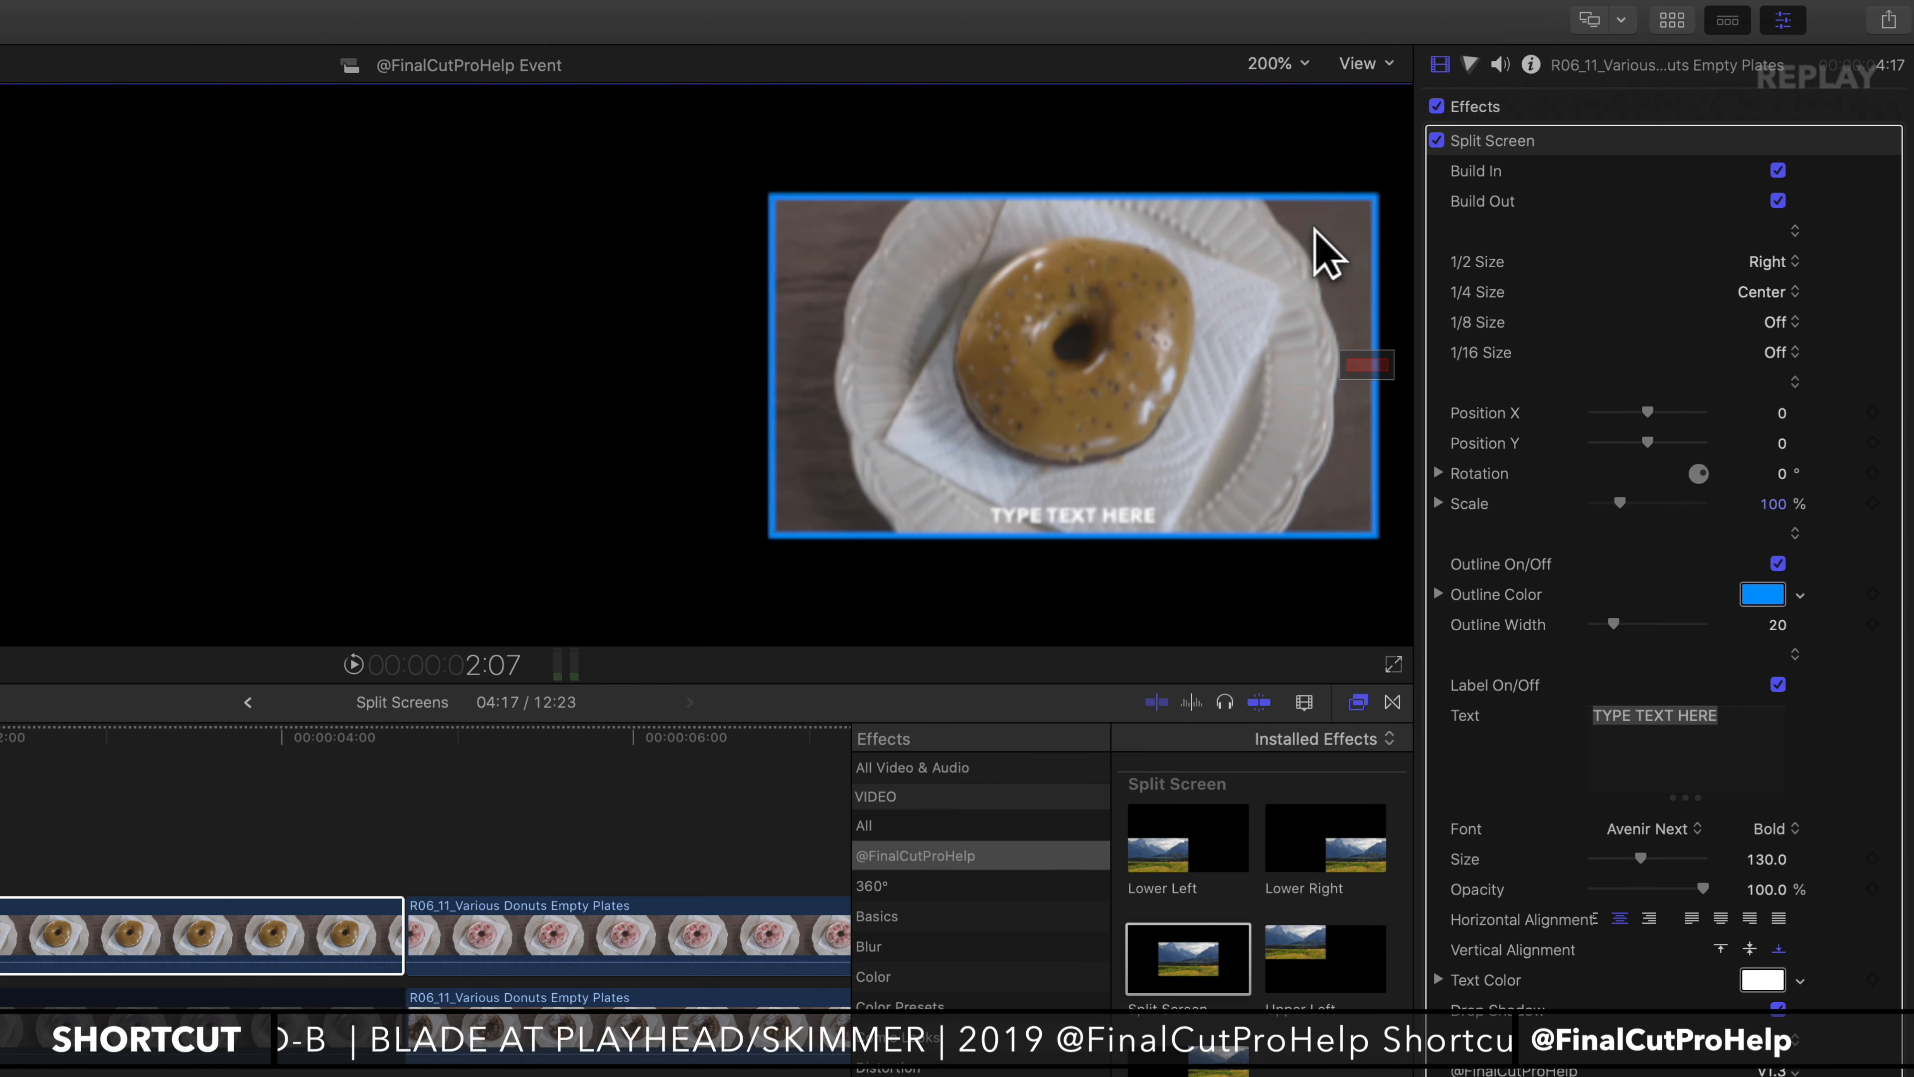
pyautogui.moveTo(1358, 364); pyautogui.dragTo(1377, 365)
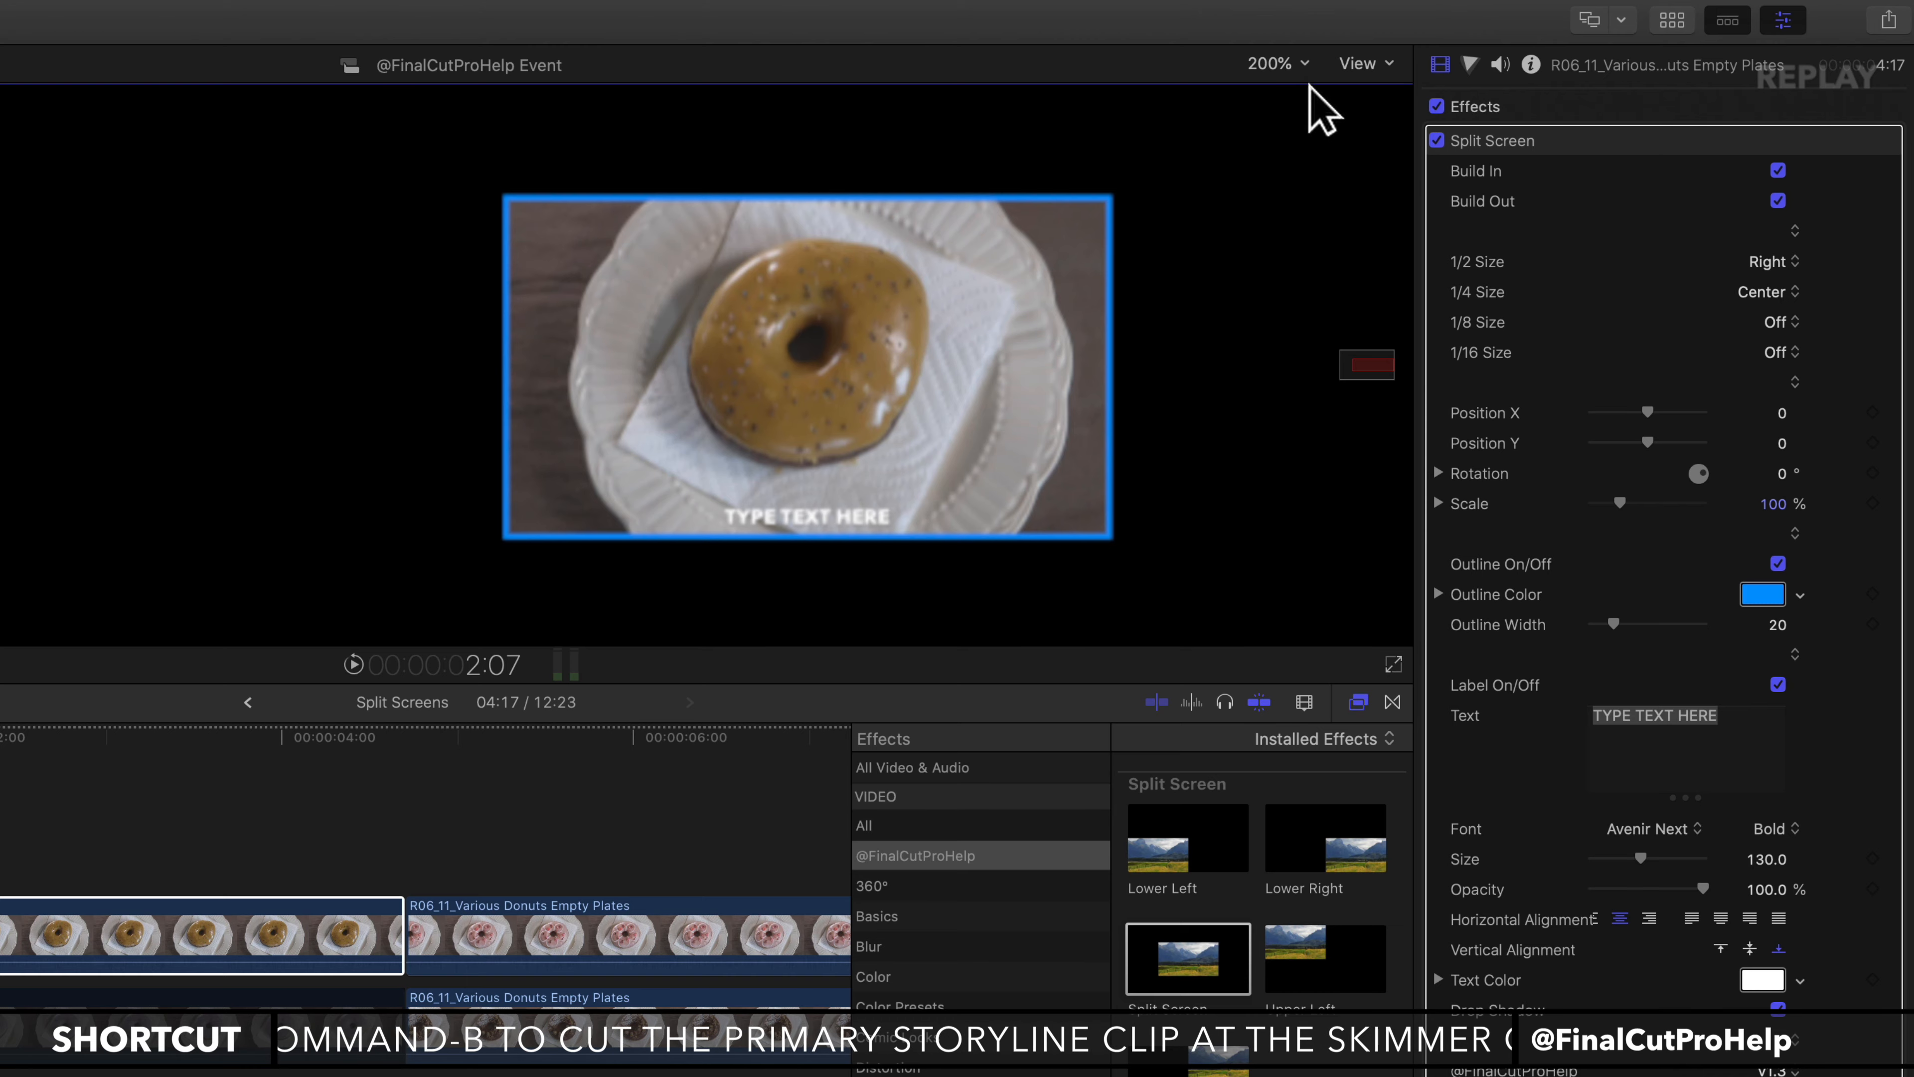
pyautogui.hotkey('shift', 'z')
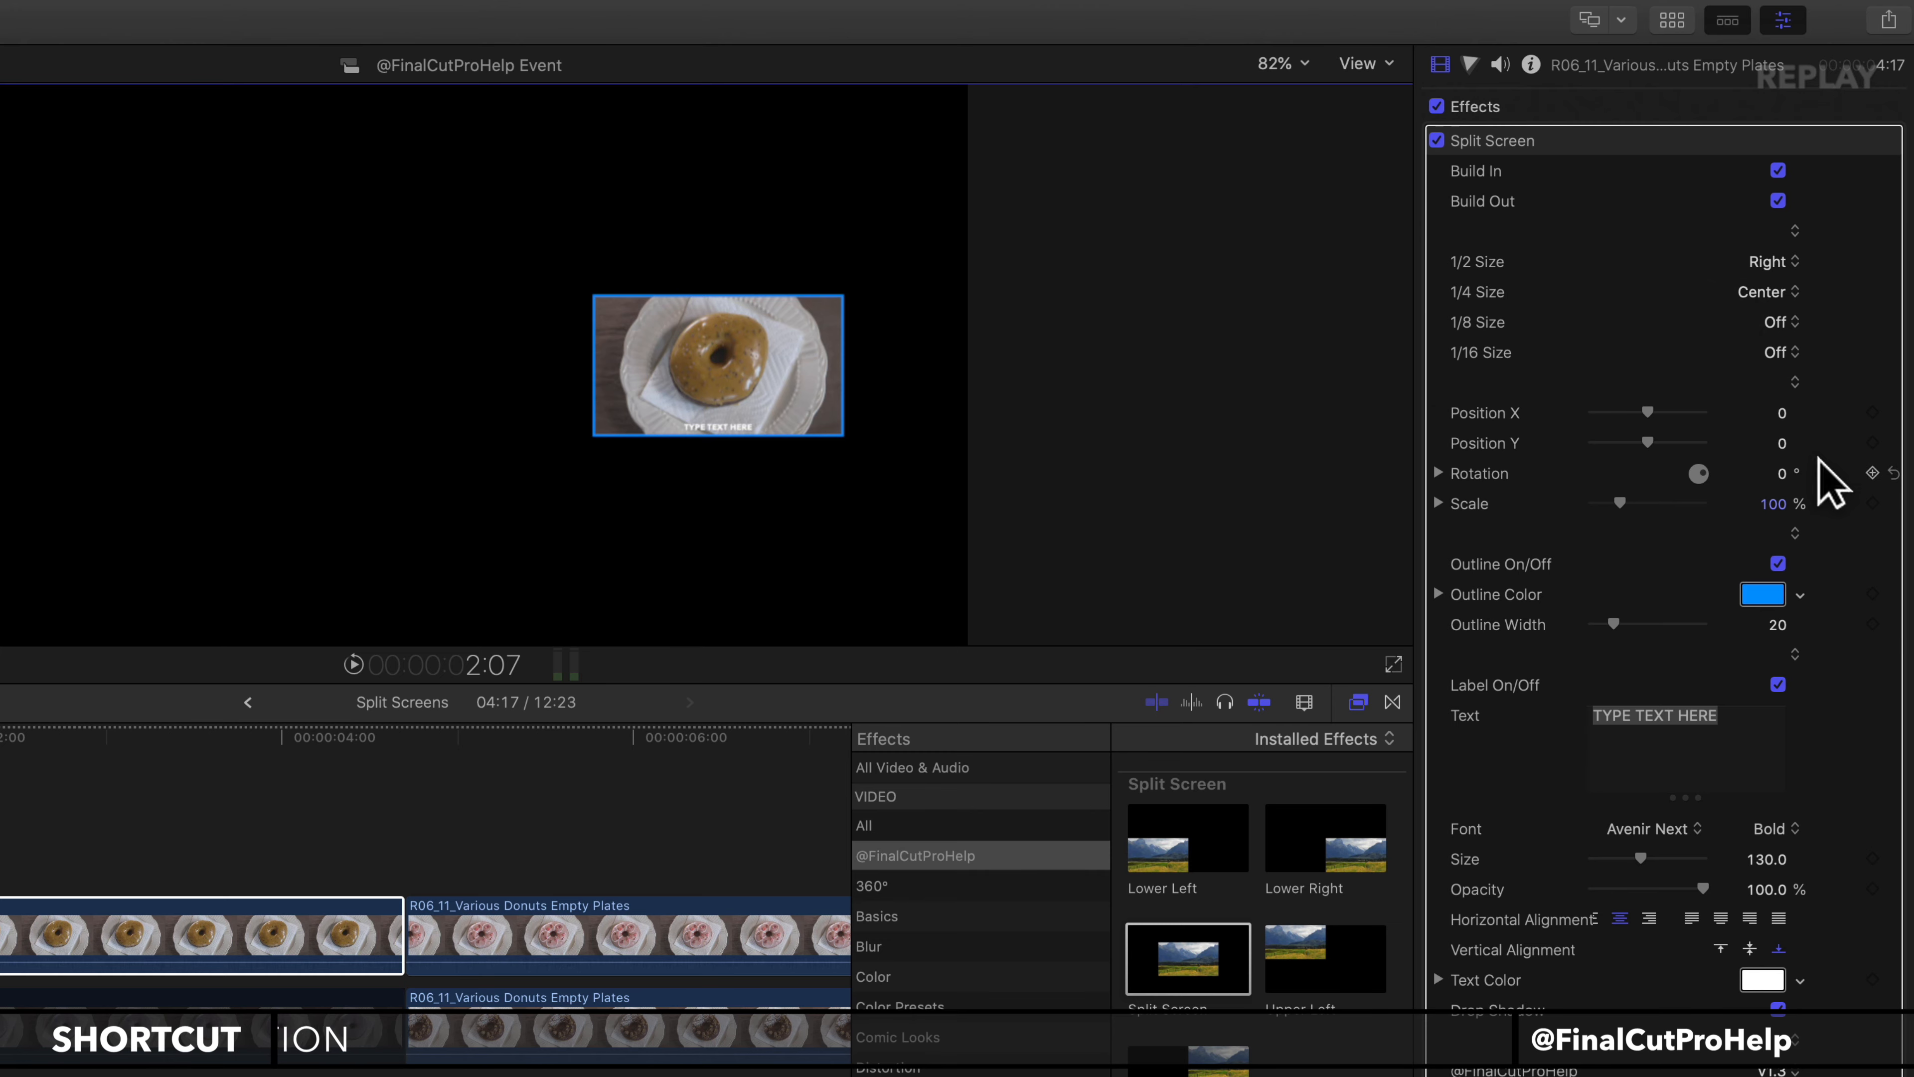
# Step: Set the Split Screen effect's 1/4 Size to Off and its 1/2 Size to Center
pyautogui.click(1775, 296)
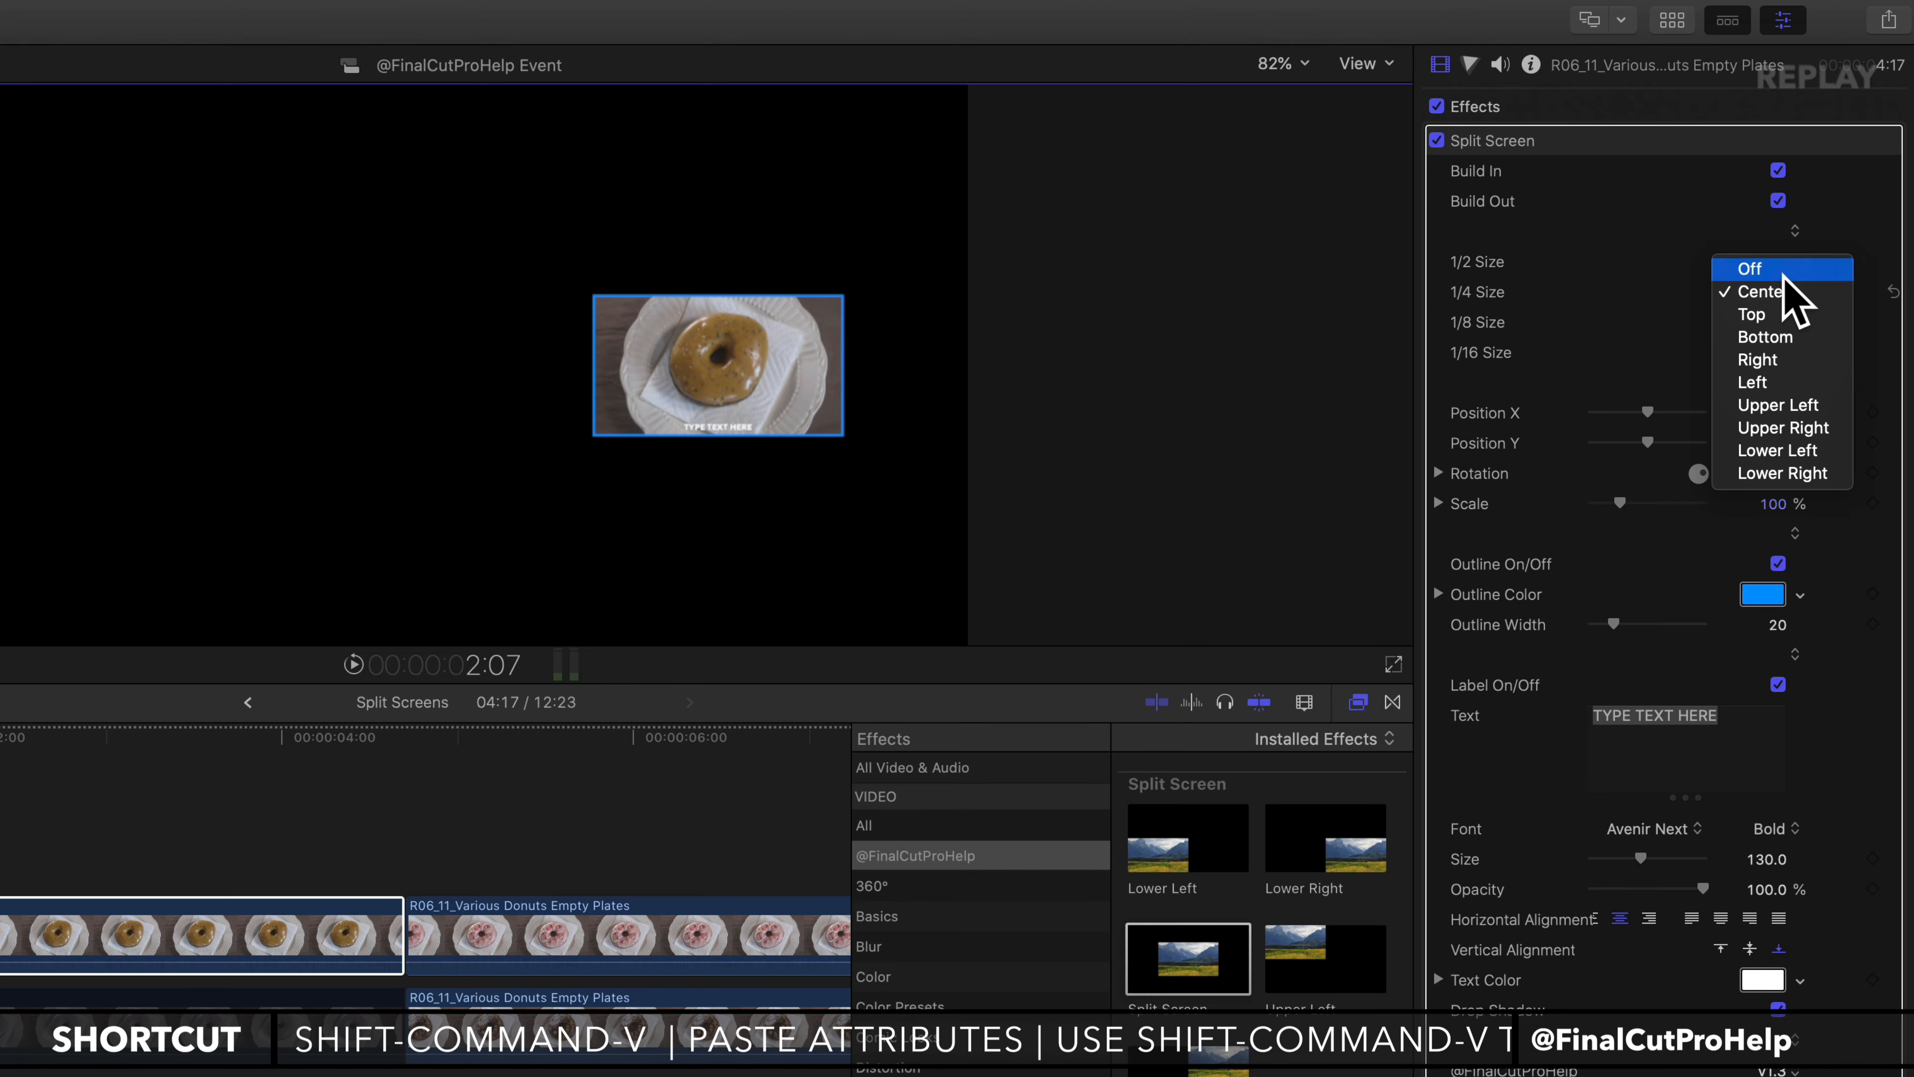
pyautogui.click(1782, 268)
pyautogui.click(1789, 261)
pyautogui.click(1791, 193)
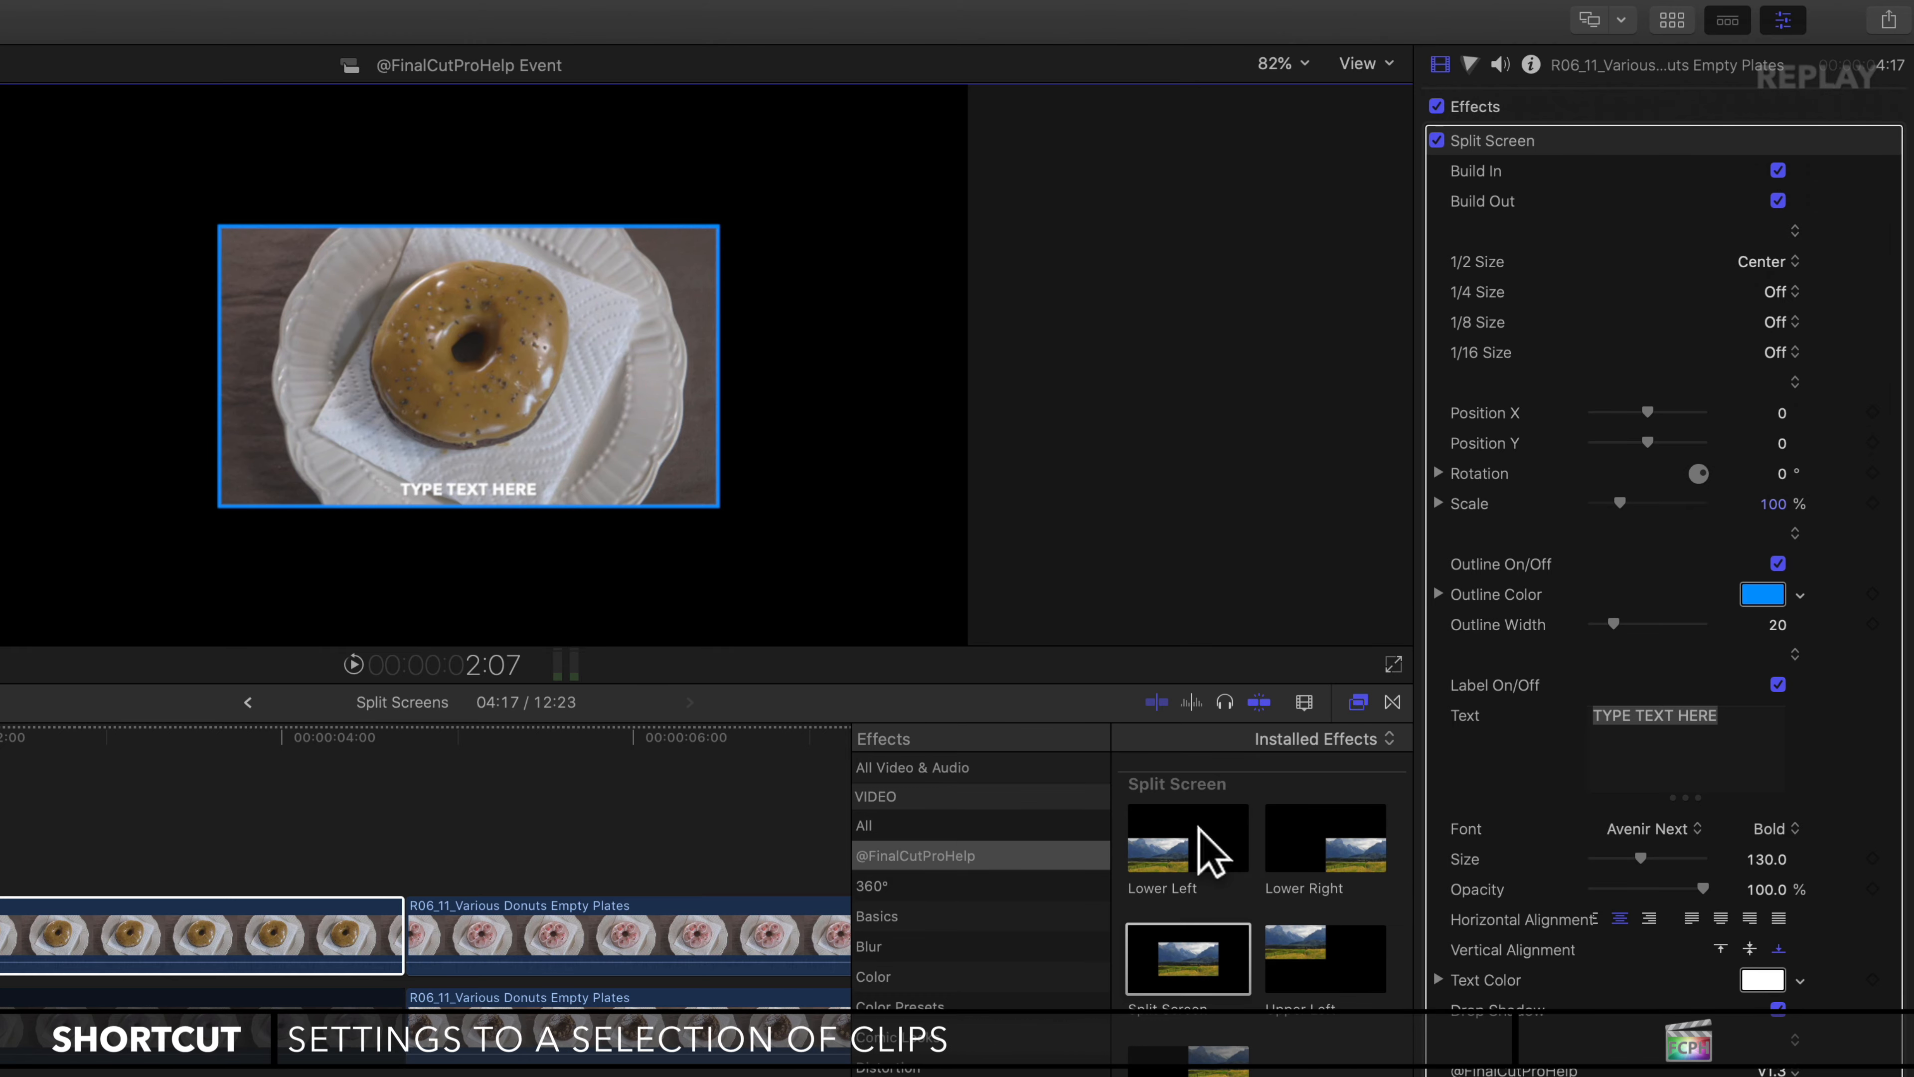
pyautogui.click(1768, 768)
pyautogui.moveTo(1733, 743); pyautogui.dragTo(1439, 670)
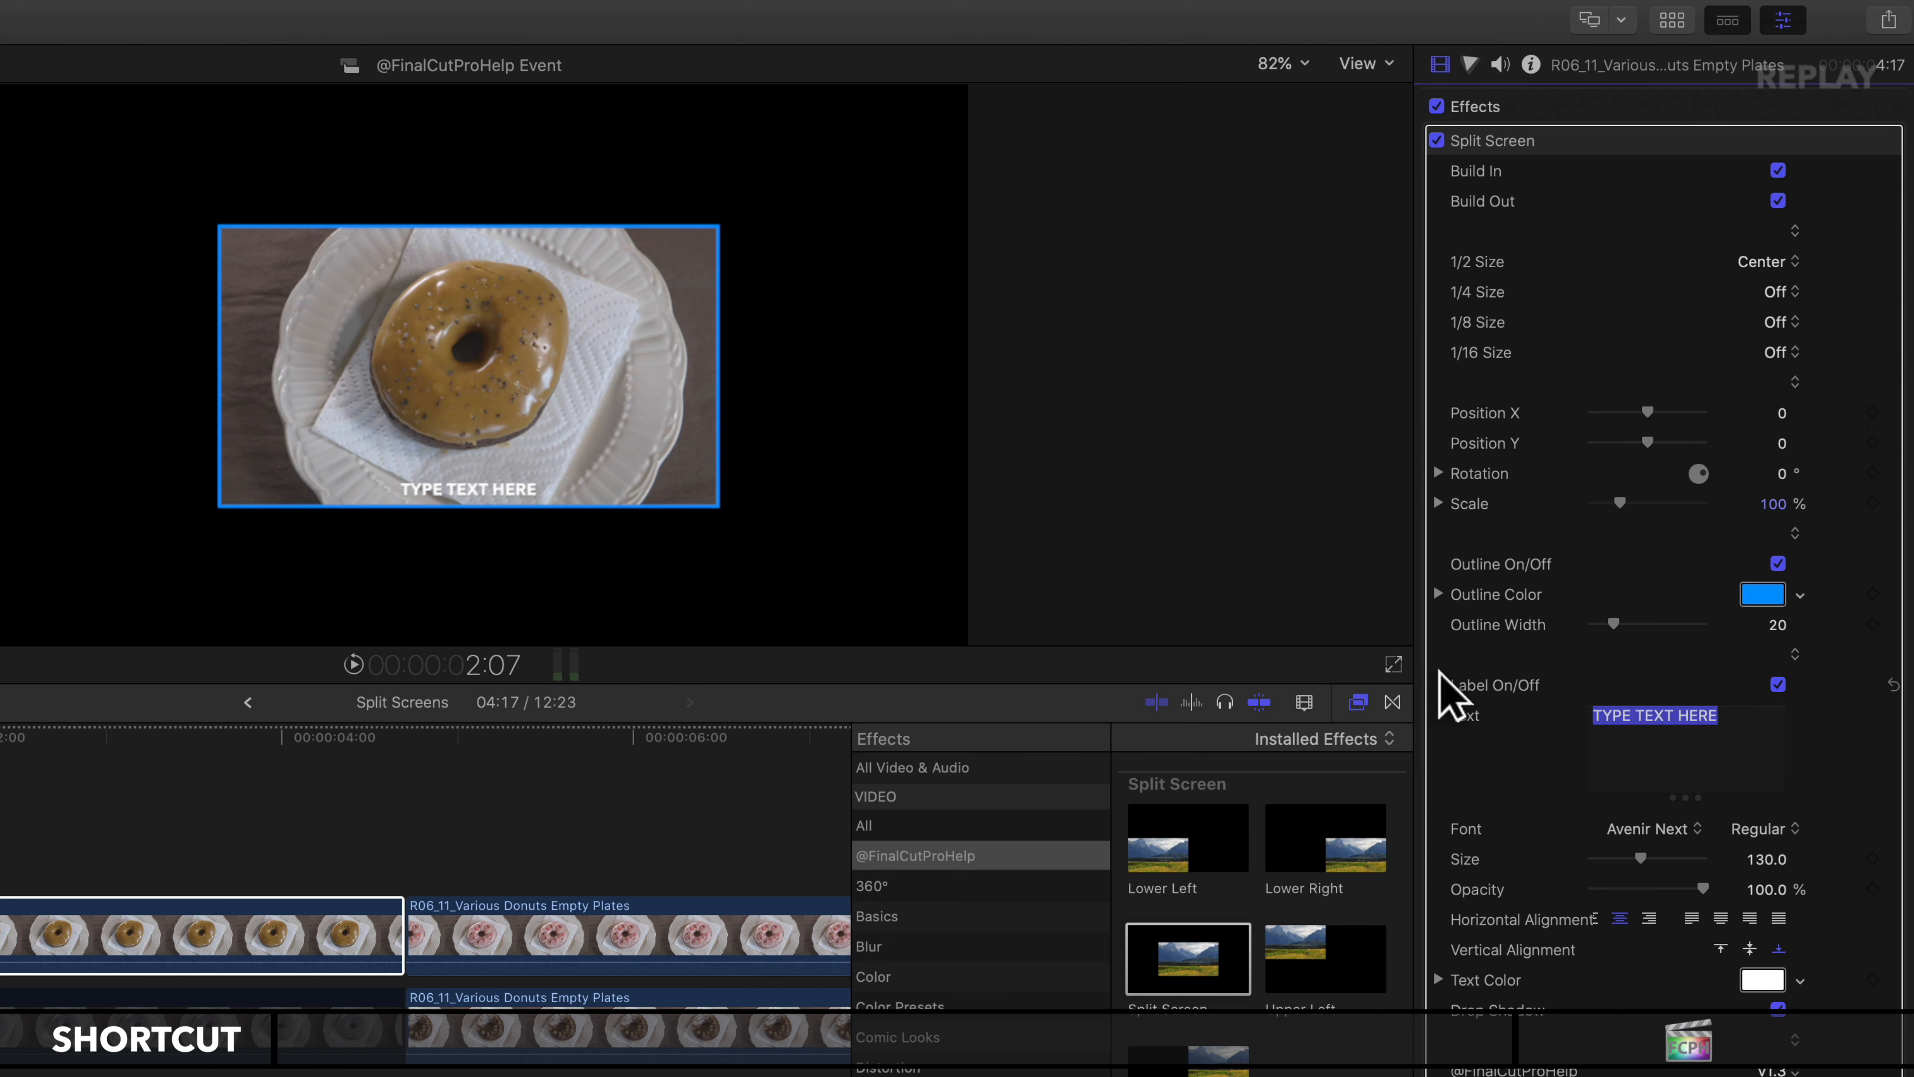
pyautogui.write('@FinalCut')
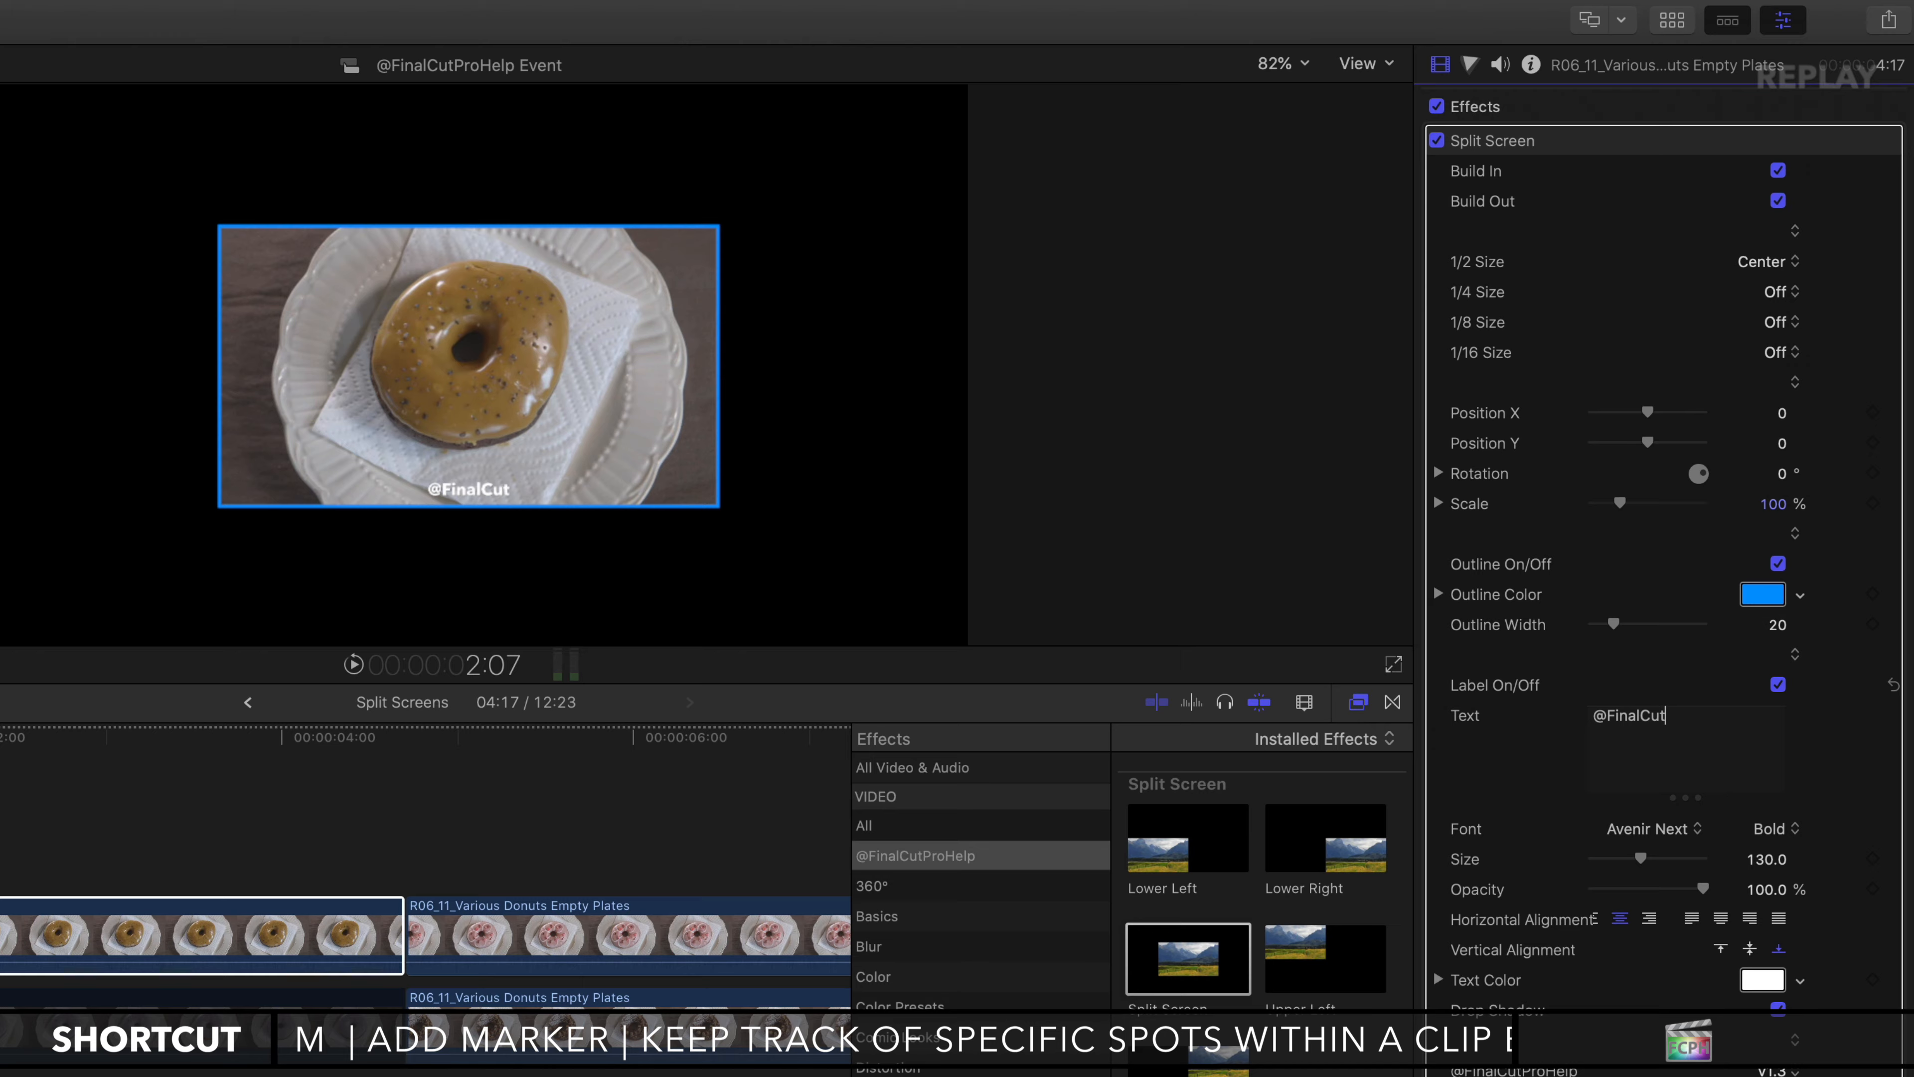
pyautogui.write('ProHelp')
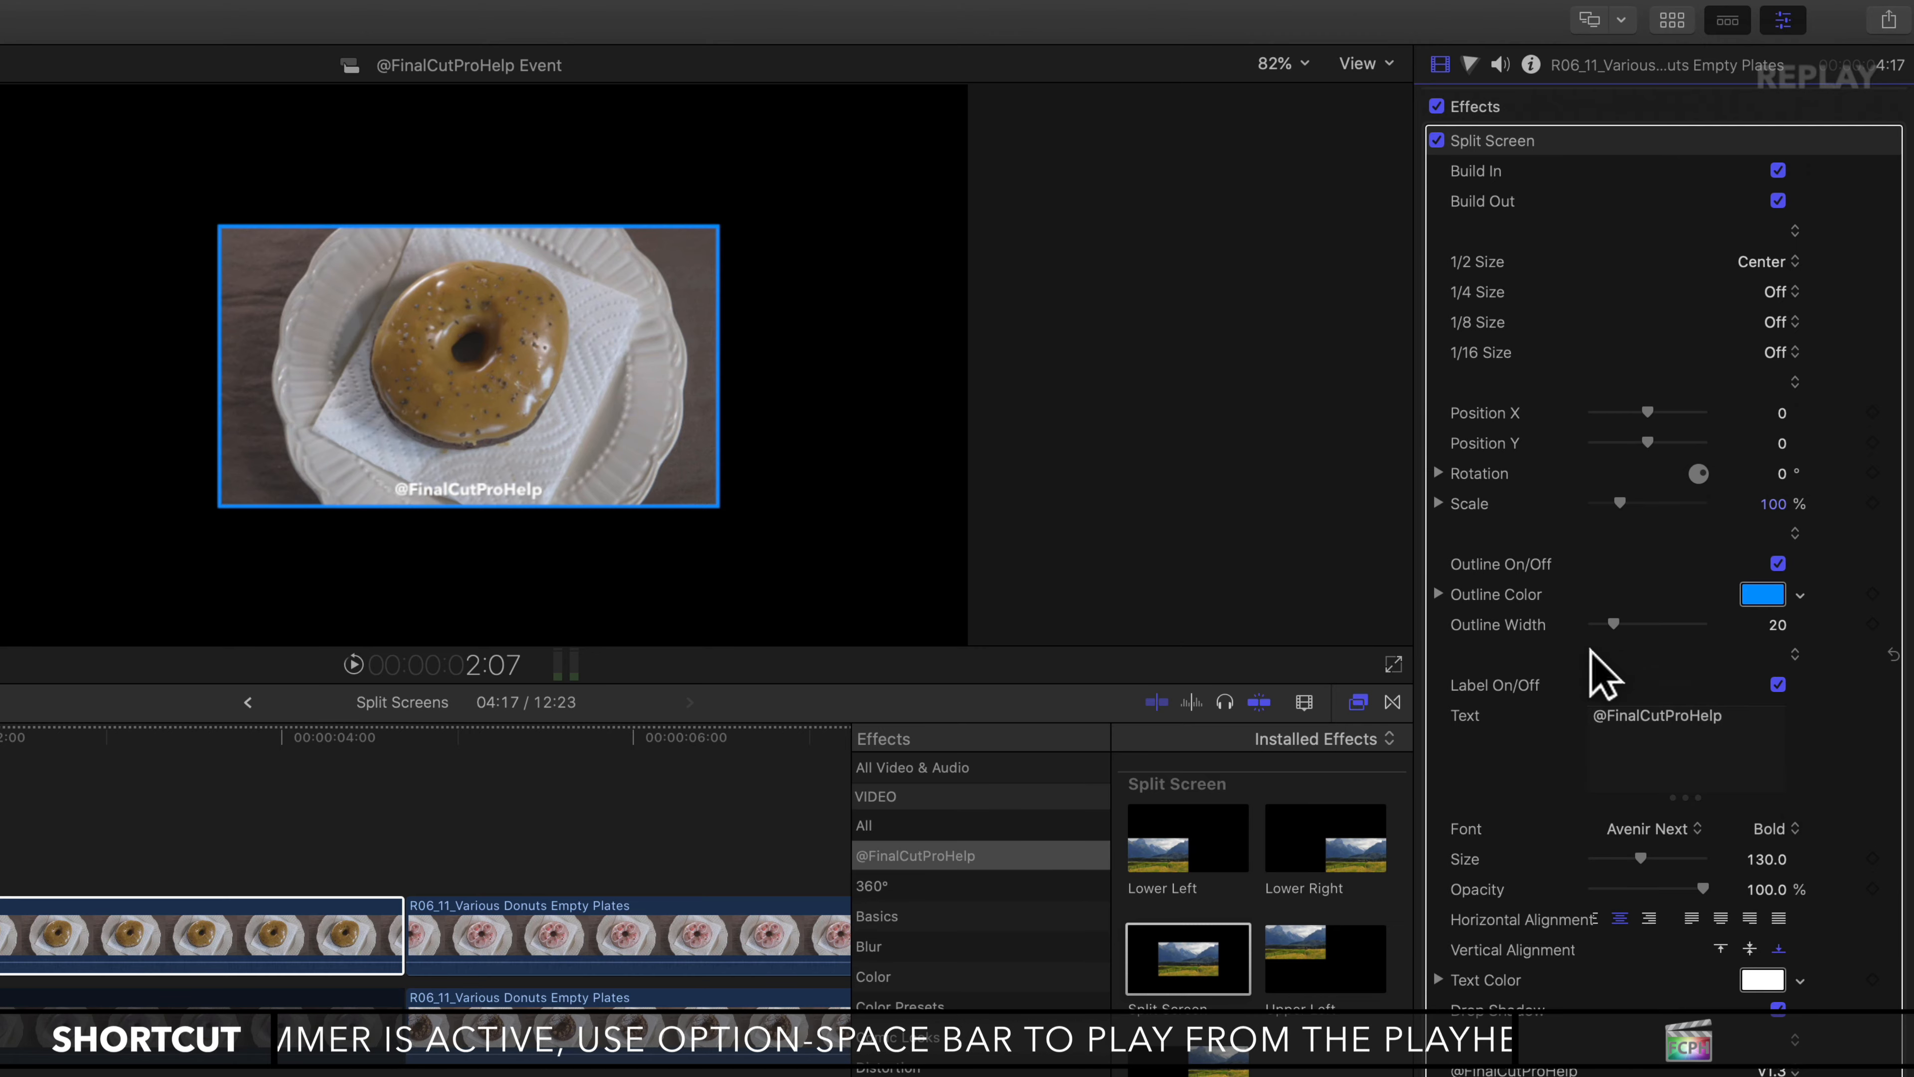
# Step: Set the label's text color to Licorice black and enlarge its text size to 249
pyautogui.scroll(-3, 1552, 893)
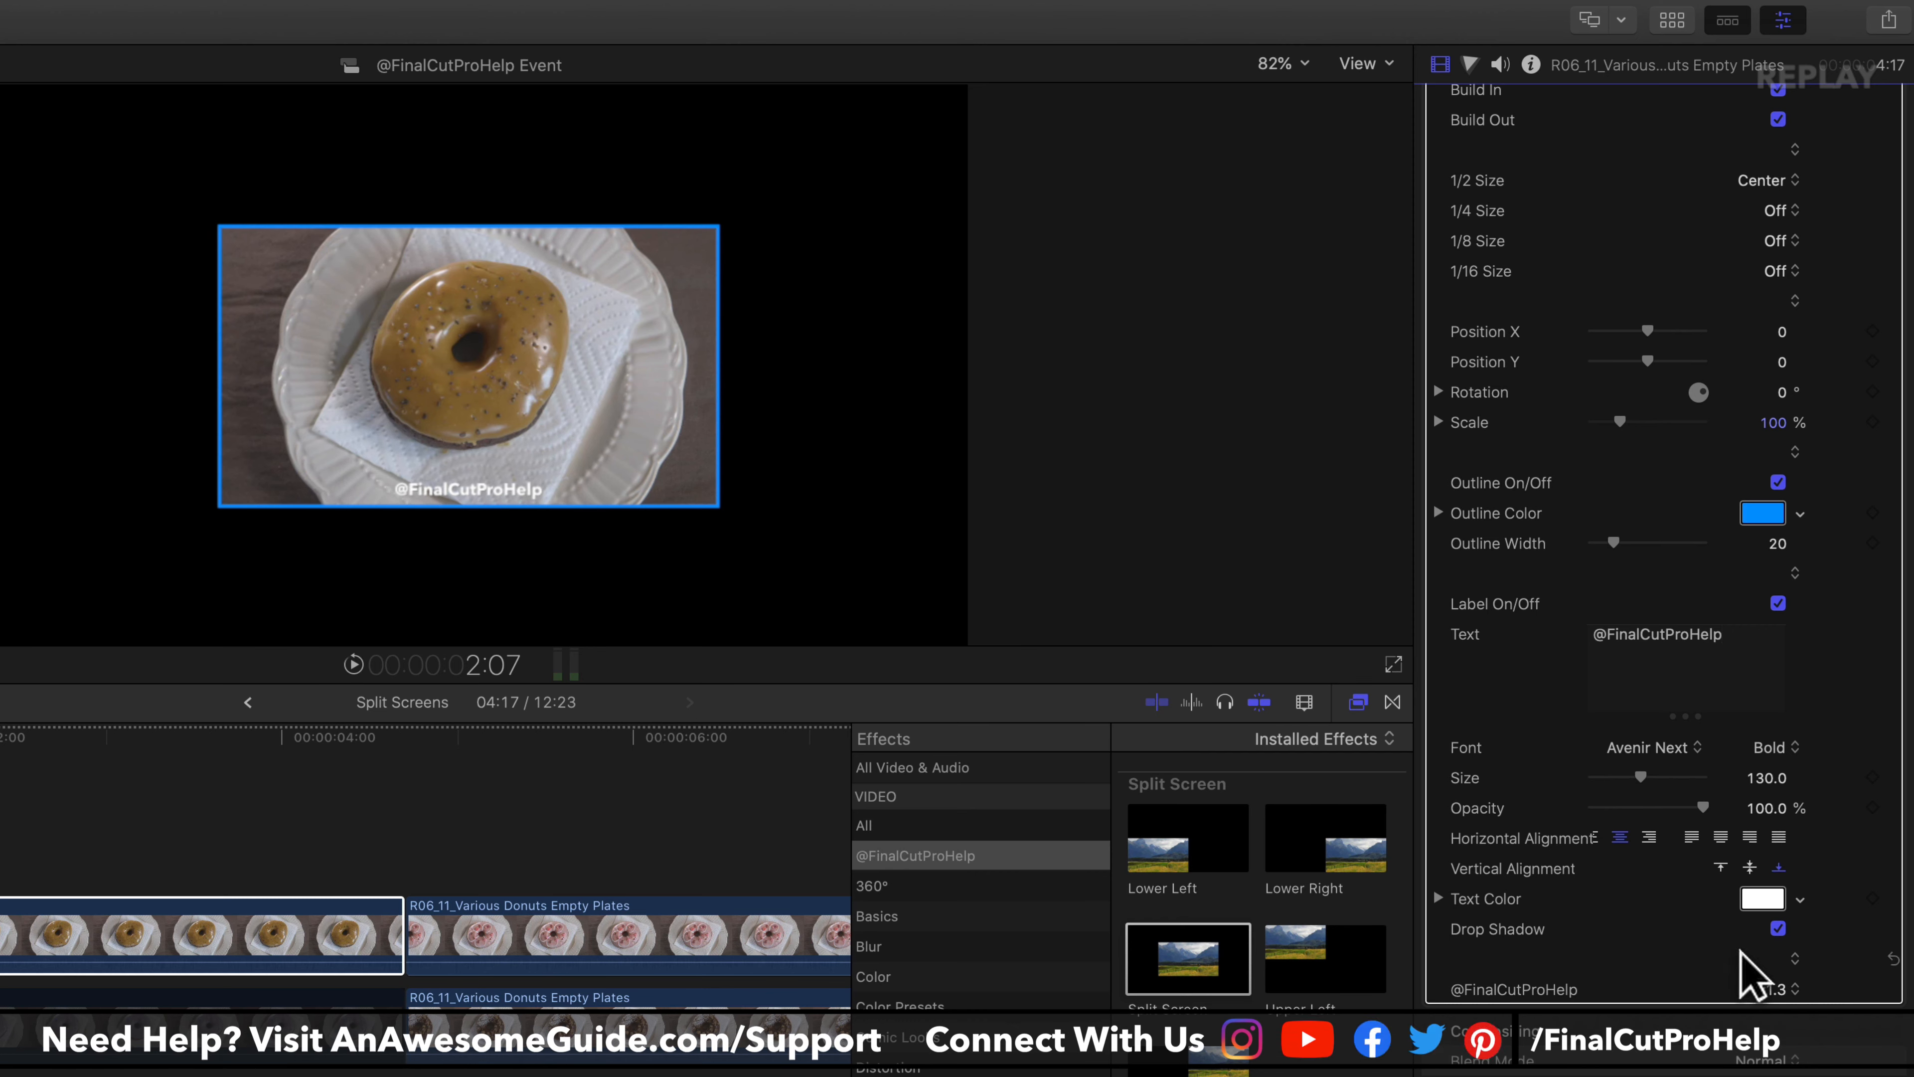
pyautogui.click(1762, 899)
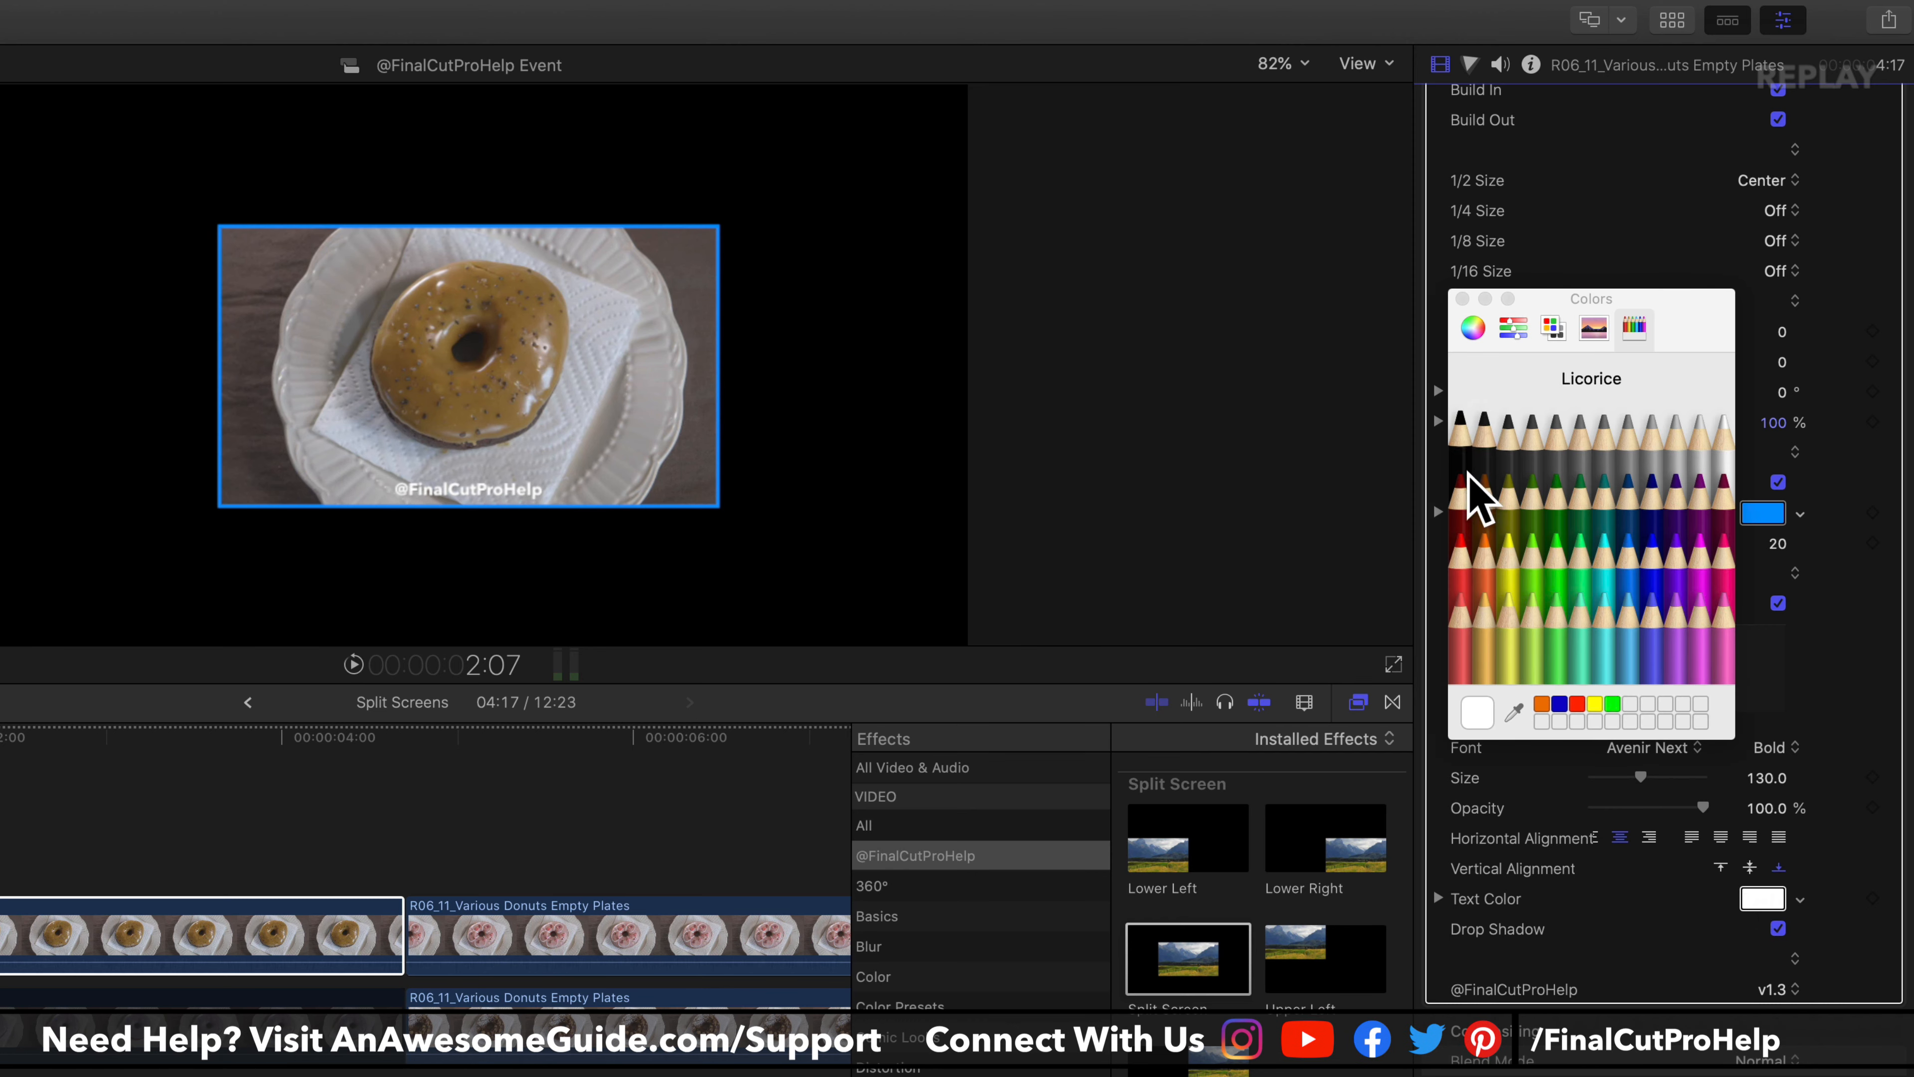
pyautogui.click(1454, 452)
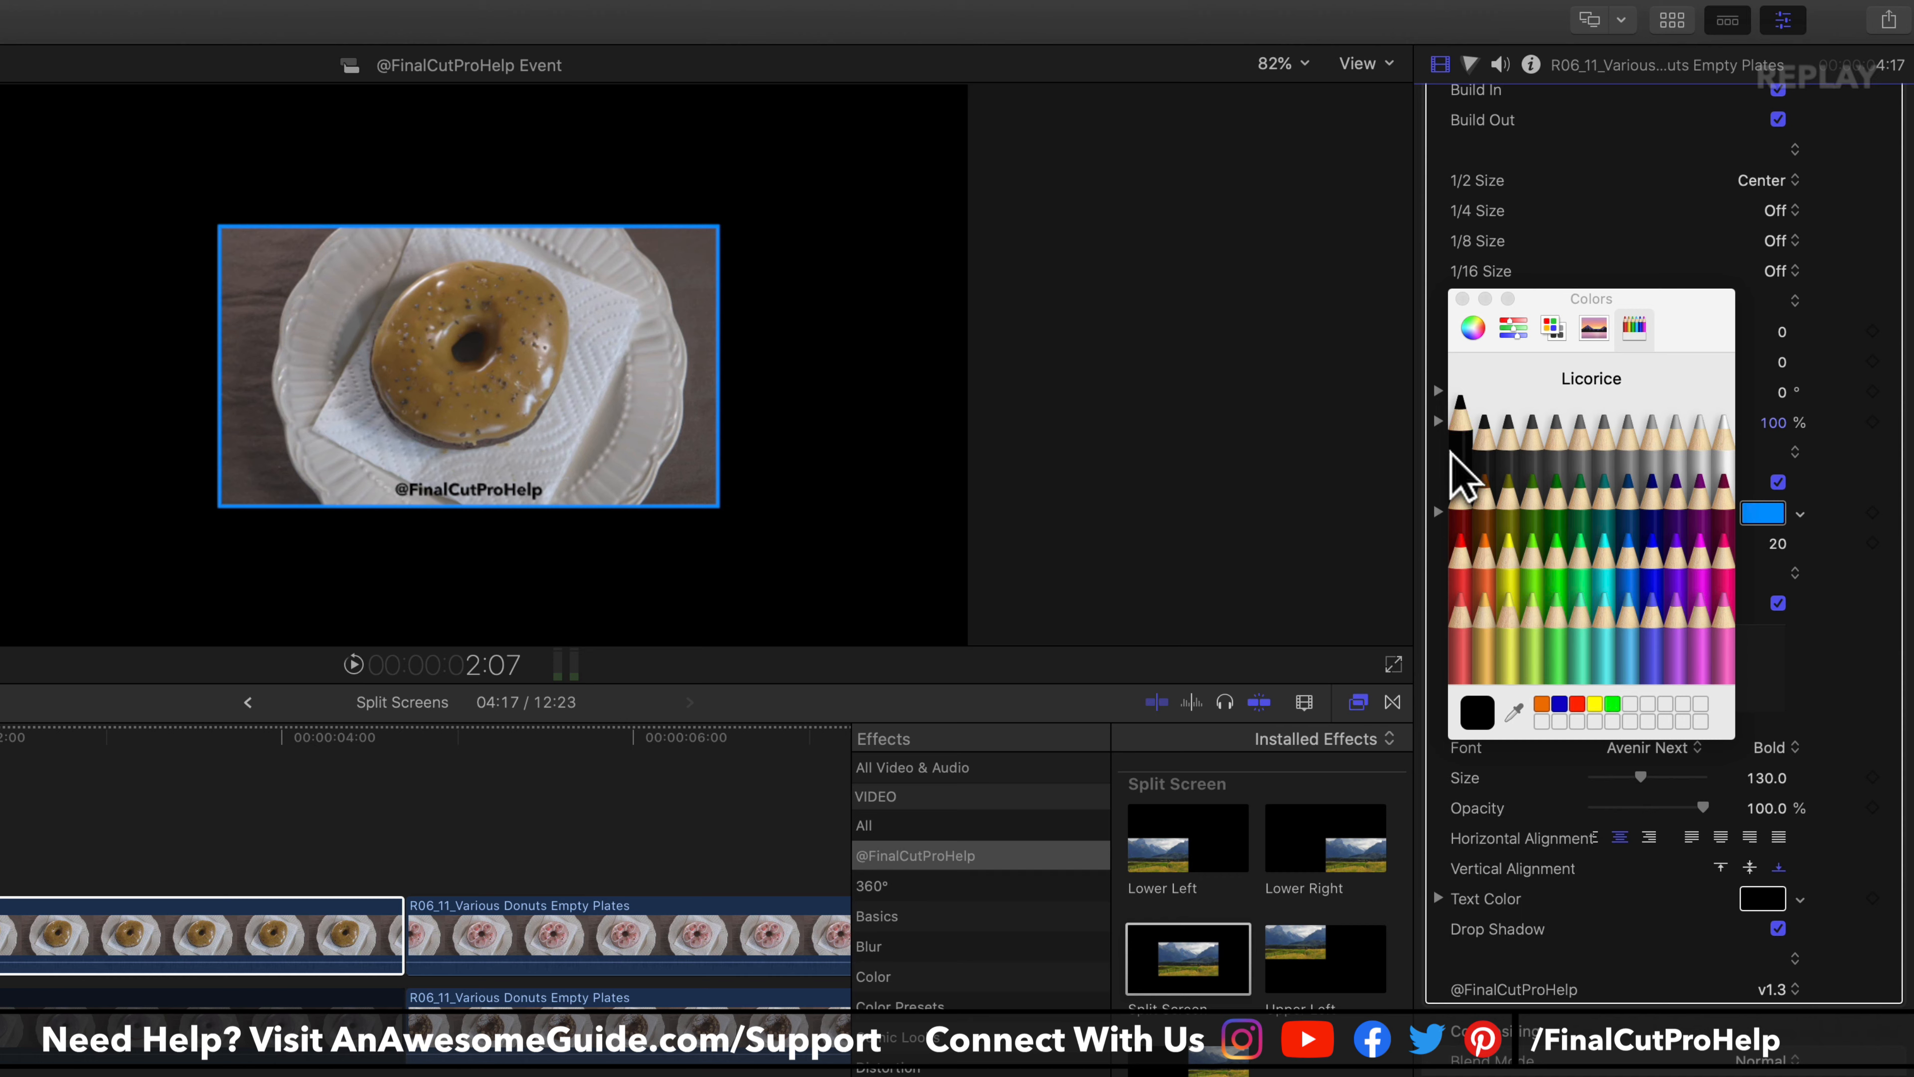
pyautogui.click(1462, 299)
pyautogui.moveTo(1640, 777); pyautogui.dragTo(1699, 788)
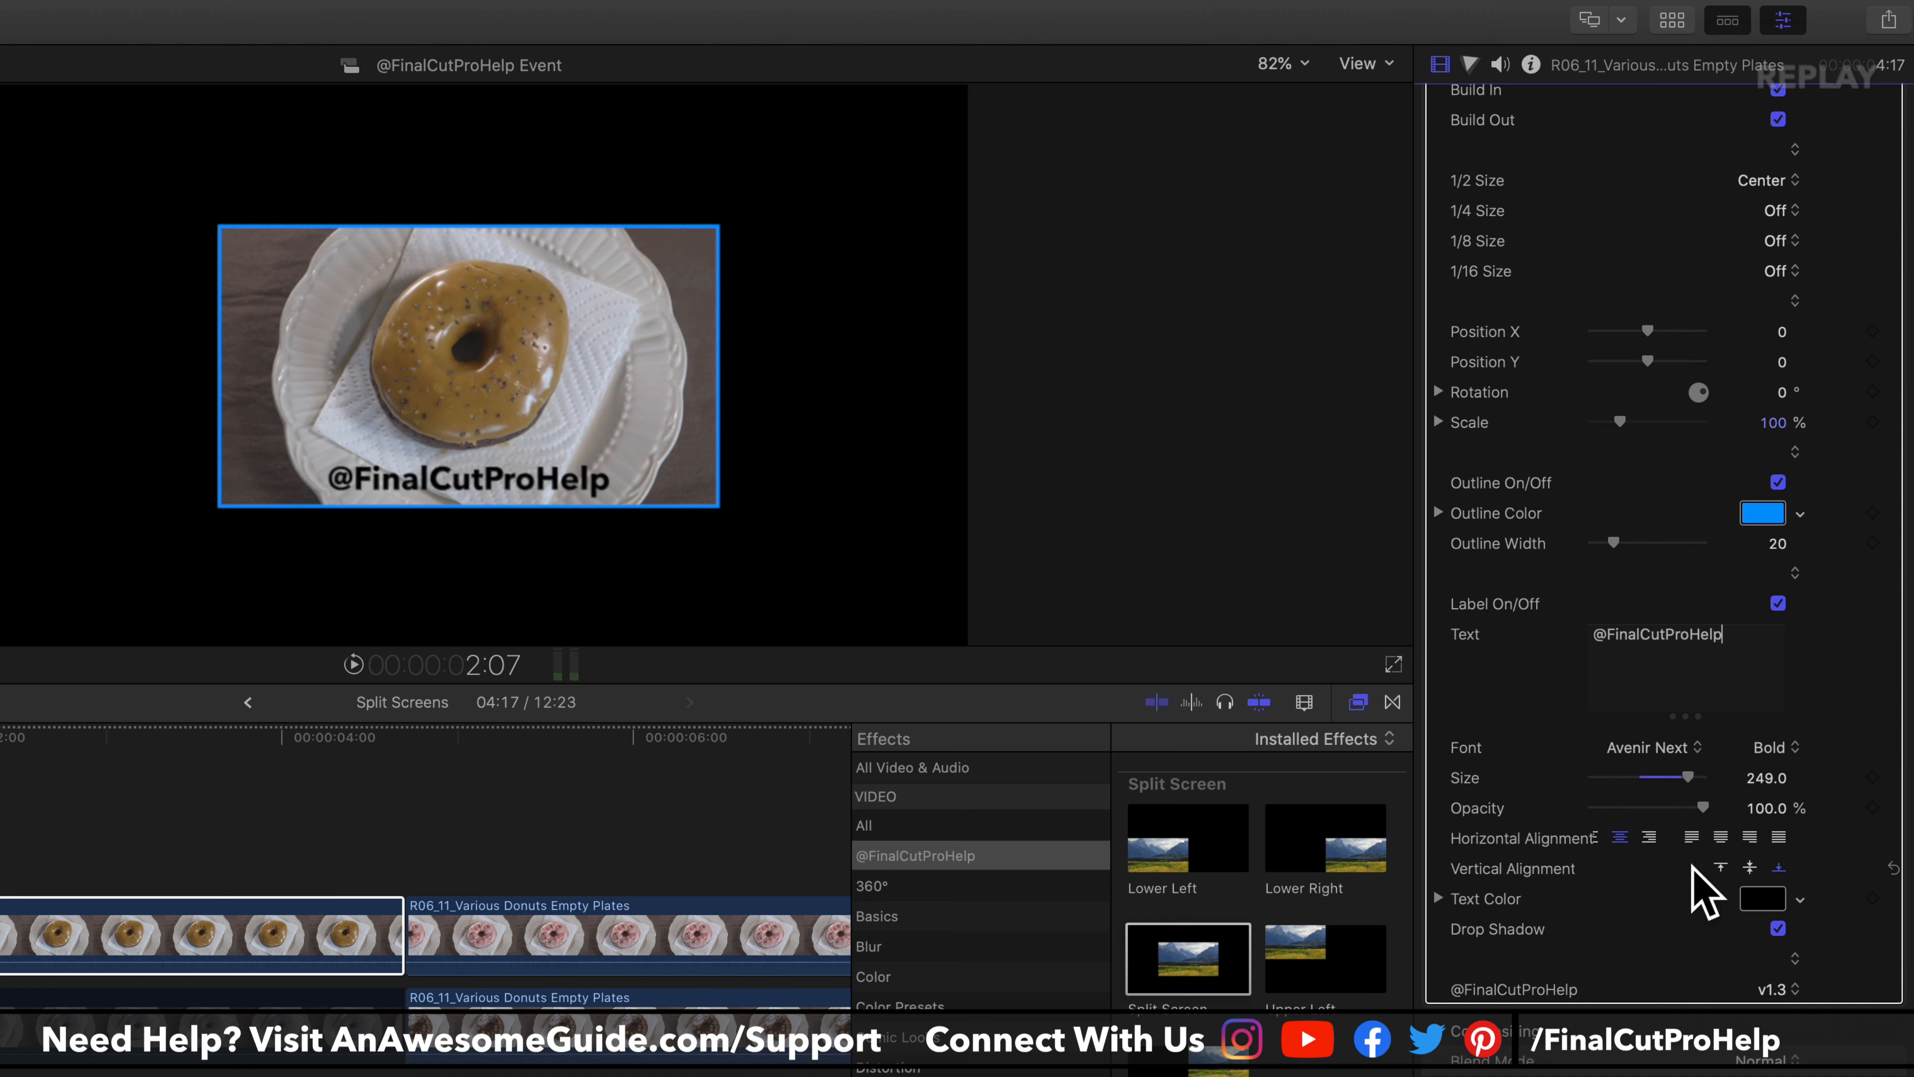
# Step: Try the label's horizontal and vertical alignments, ending with the text centered horizontally and aligned to the top
pyautogui.click(1595, 835)
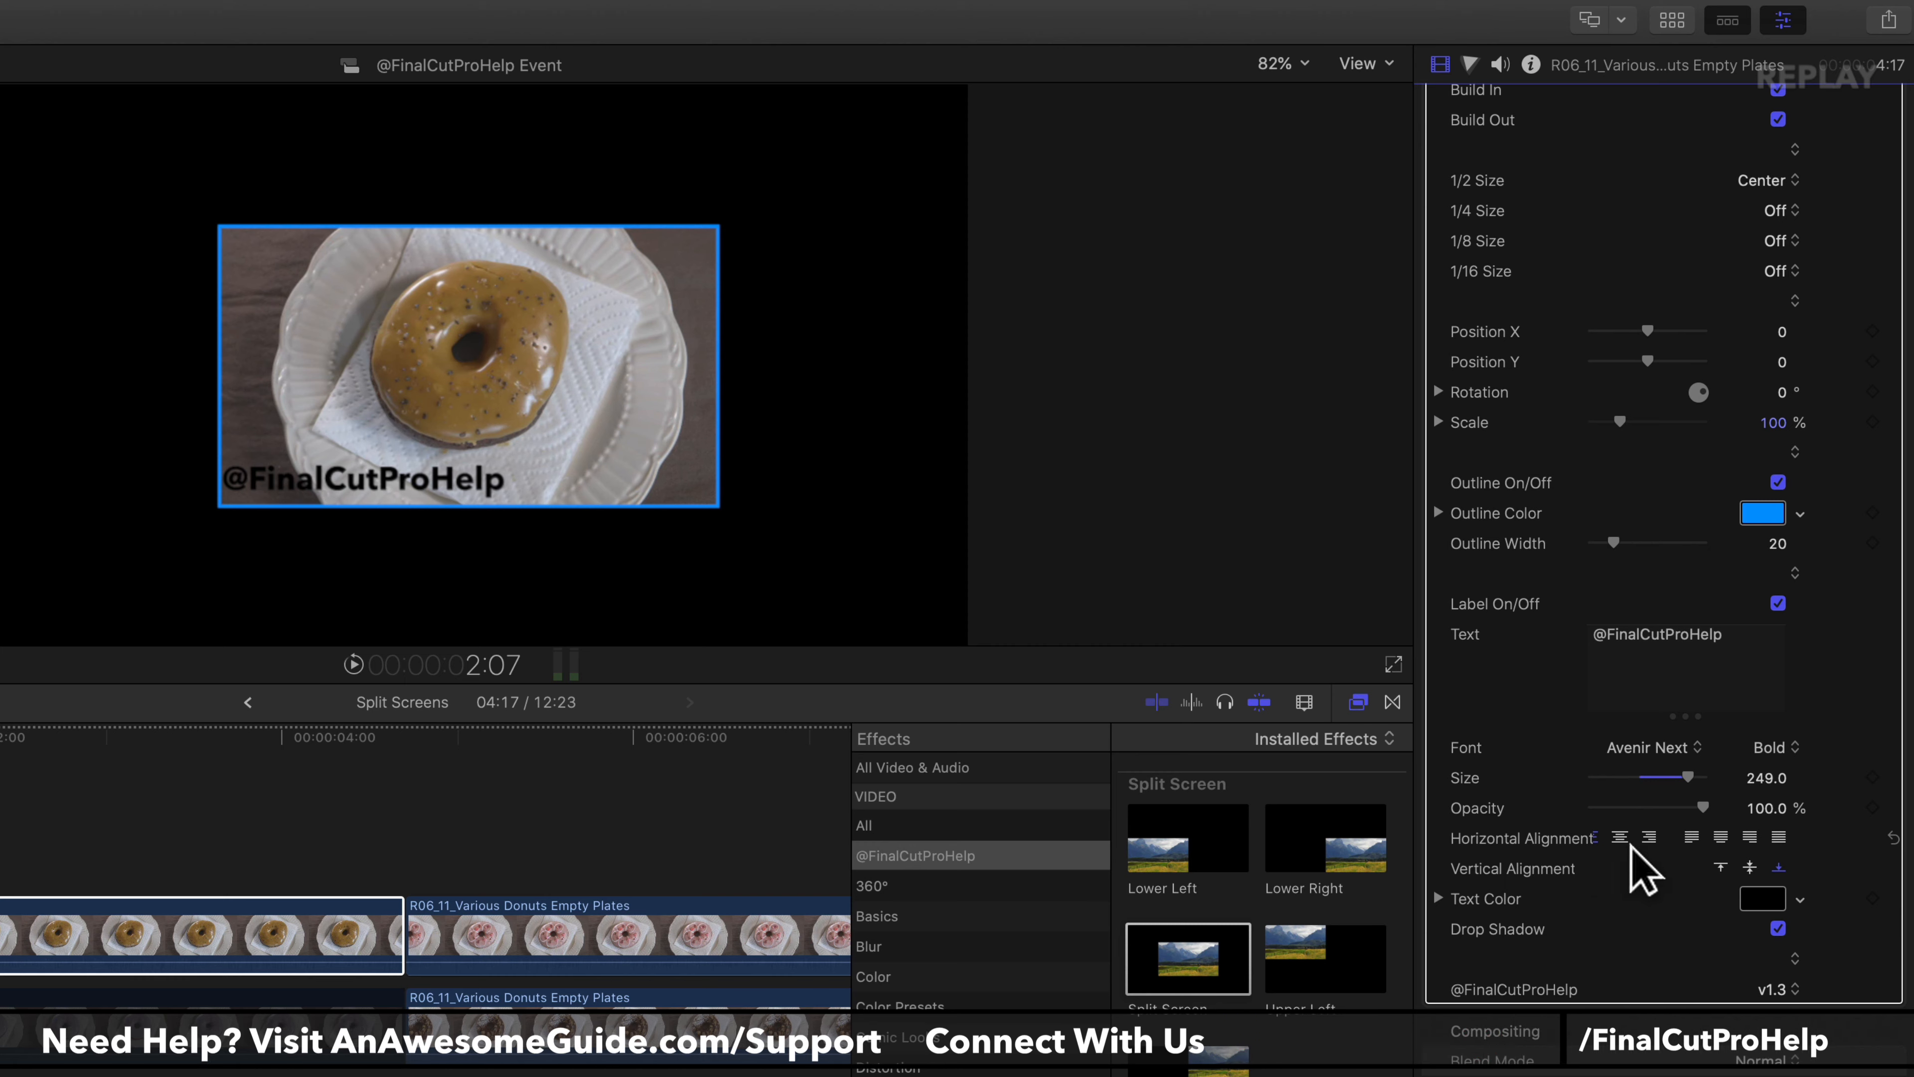
pyautogui.click(1644, 838)
pyautogui.click(1619, 837)
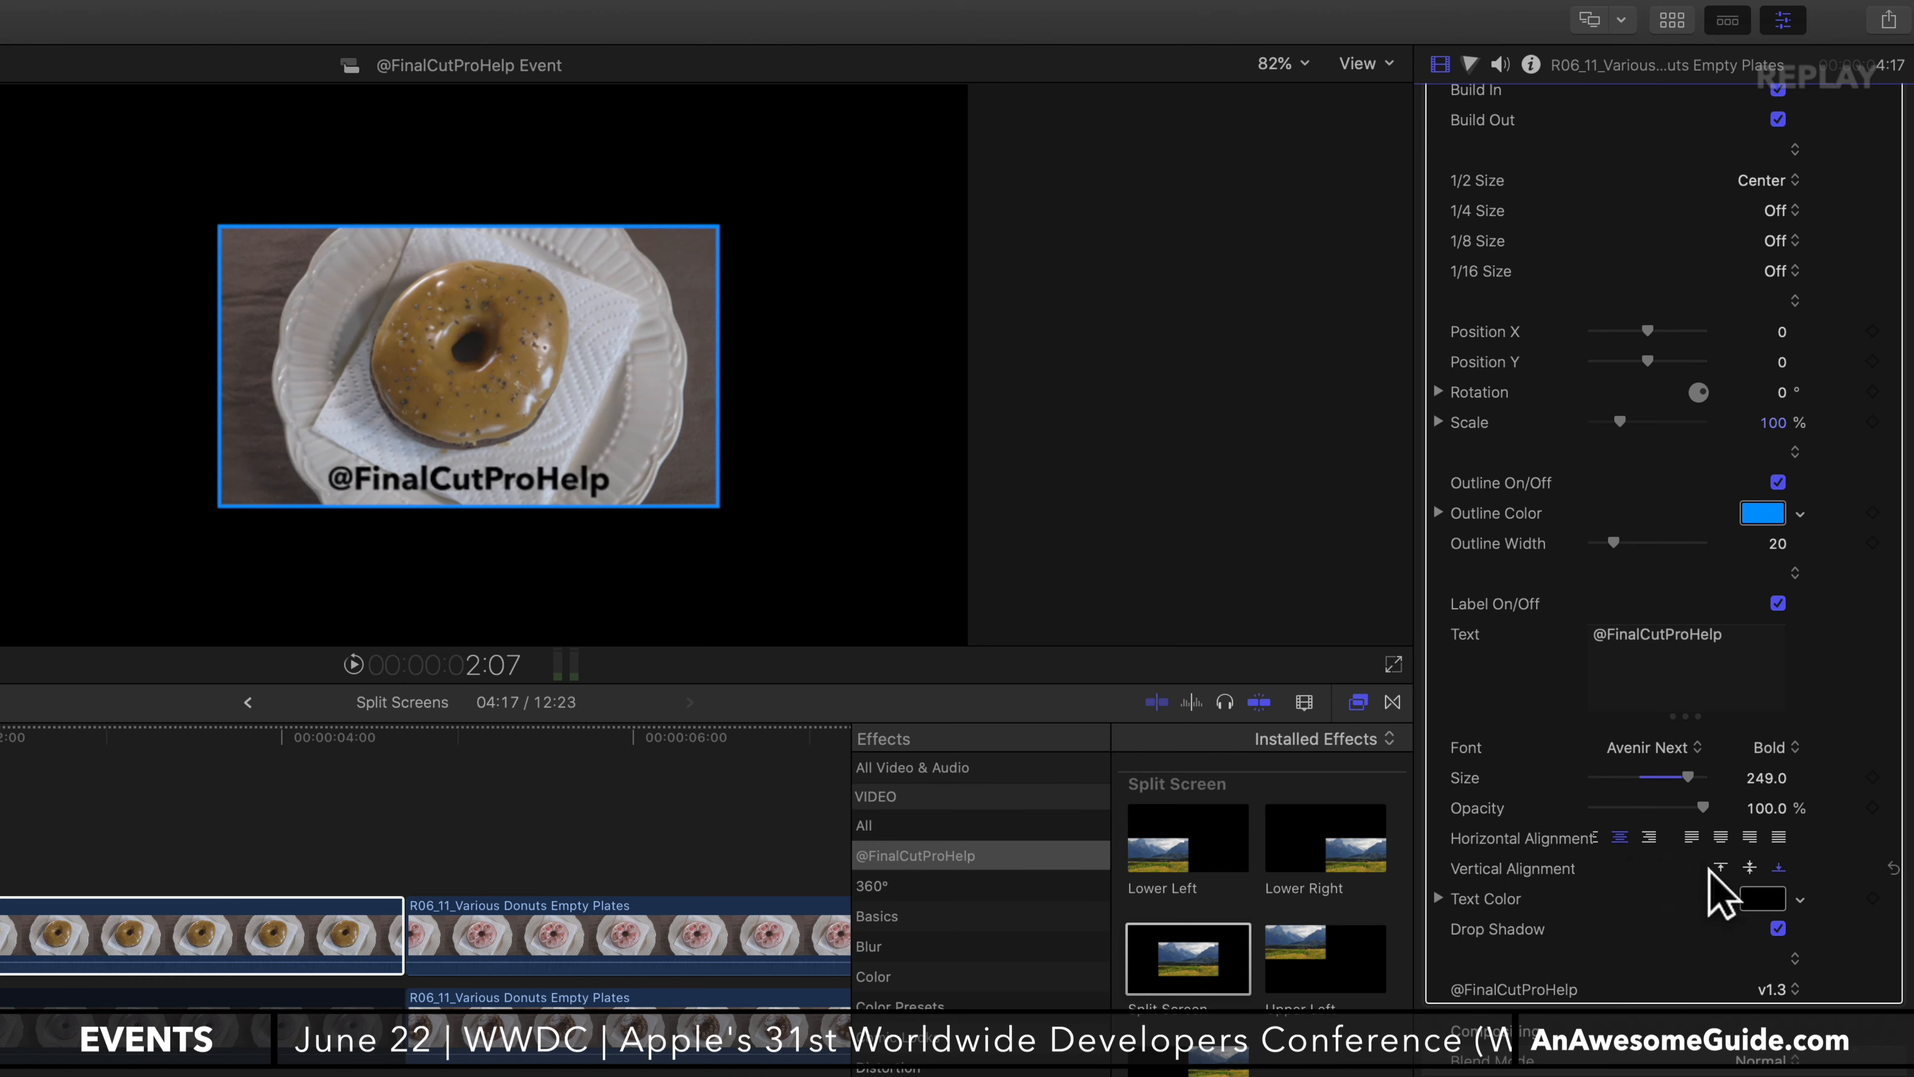
pyautogui.click(1749, 866)
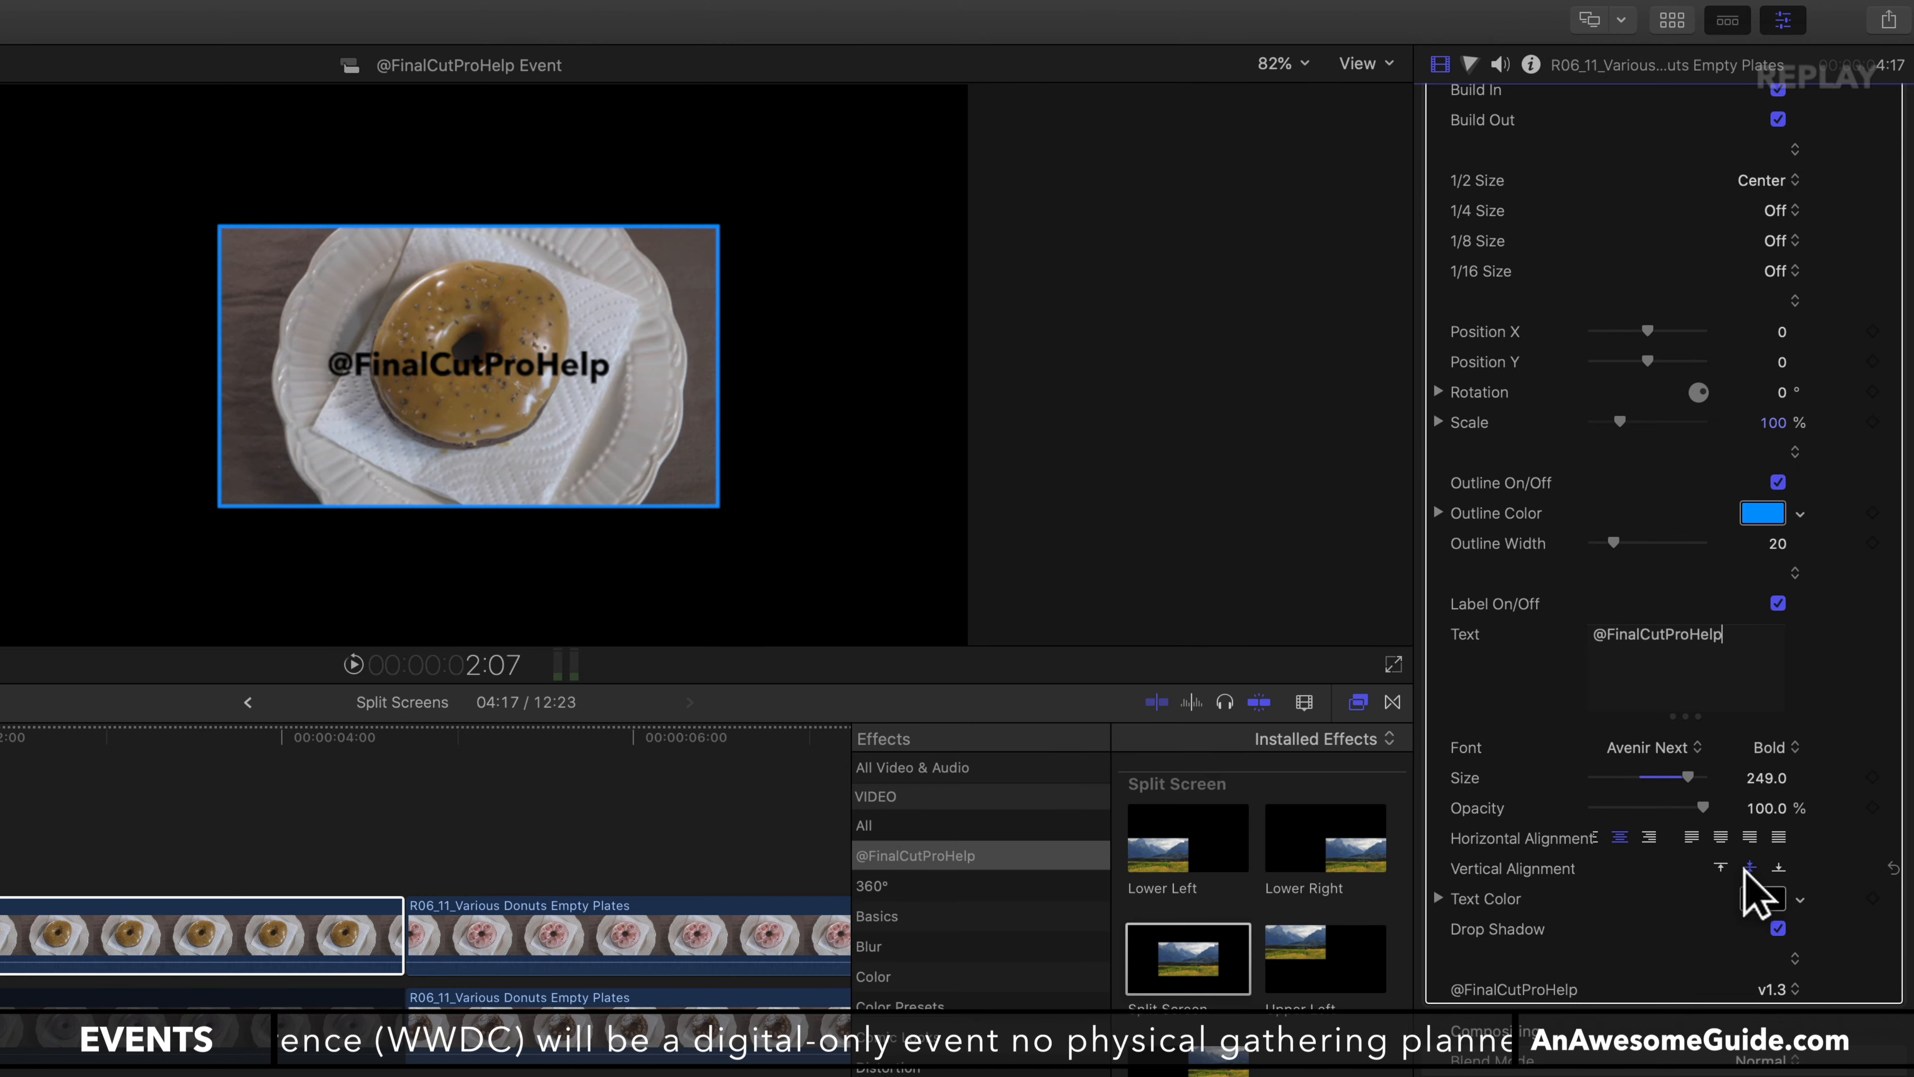
pyautogui.click(1720, 866)
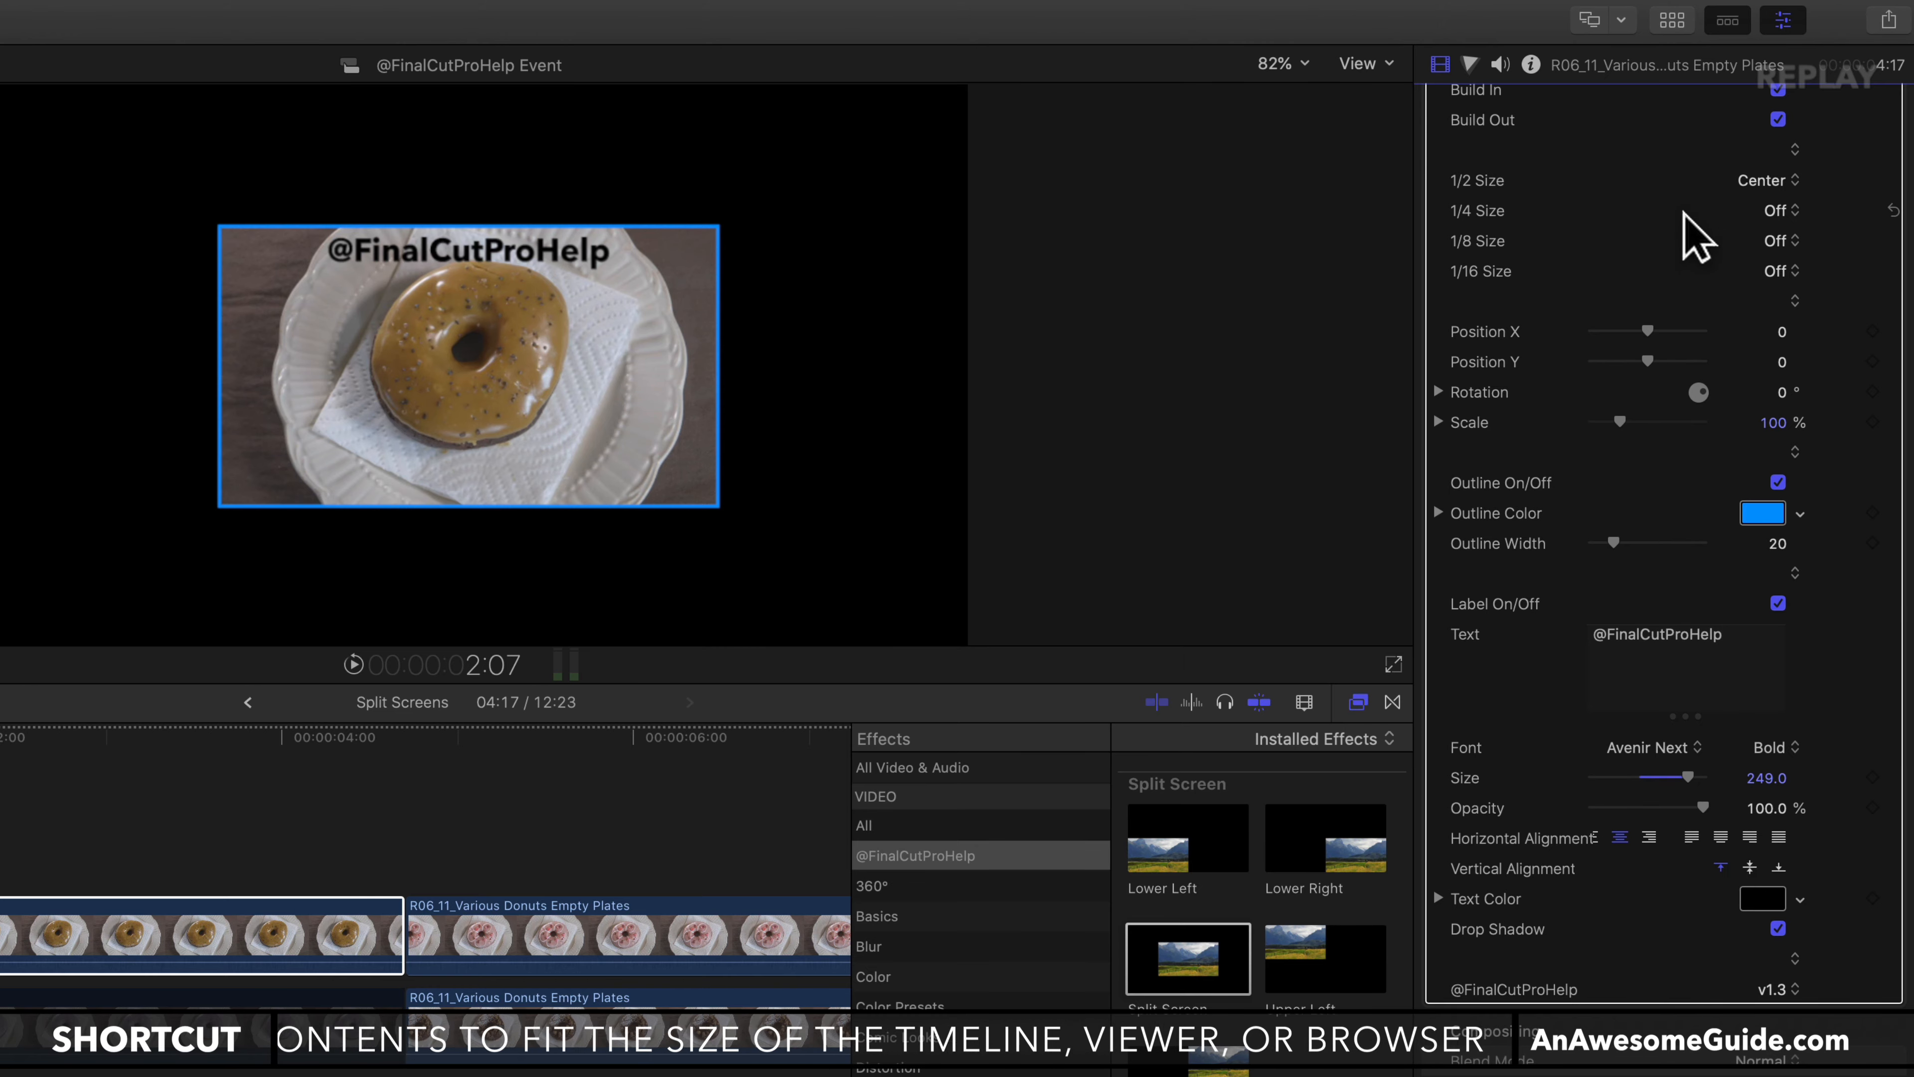
# Step: Try the Top position for the effect's 1/2 Size, and set it to Bottom
pyautogui.click(1765, 185)
pyautogui.click(1770, 207)
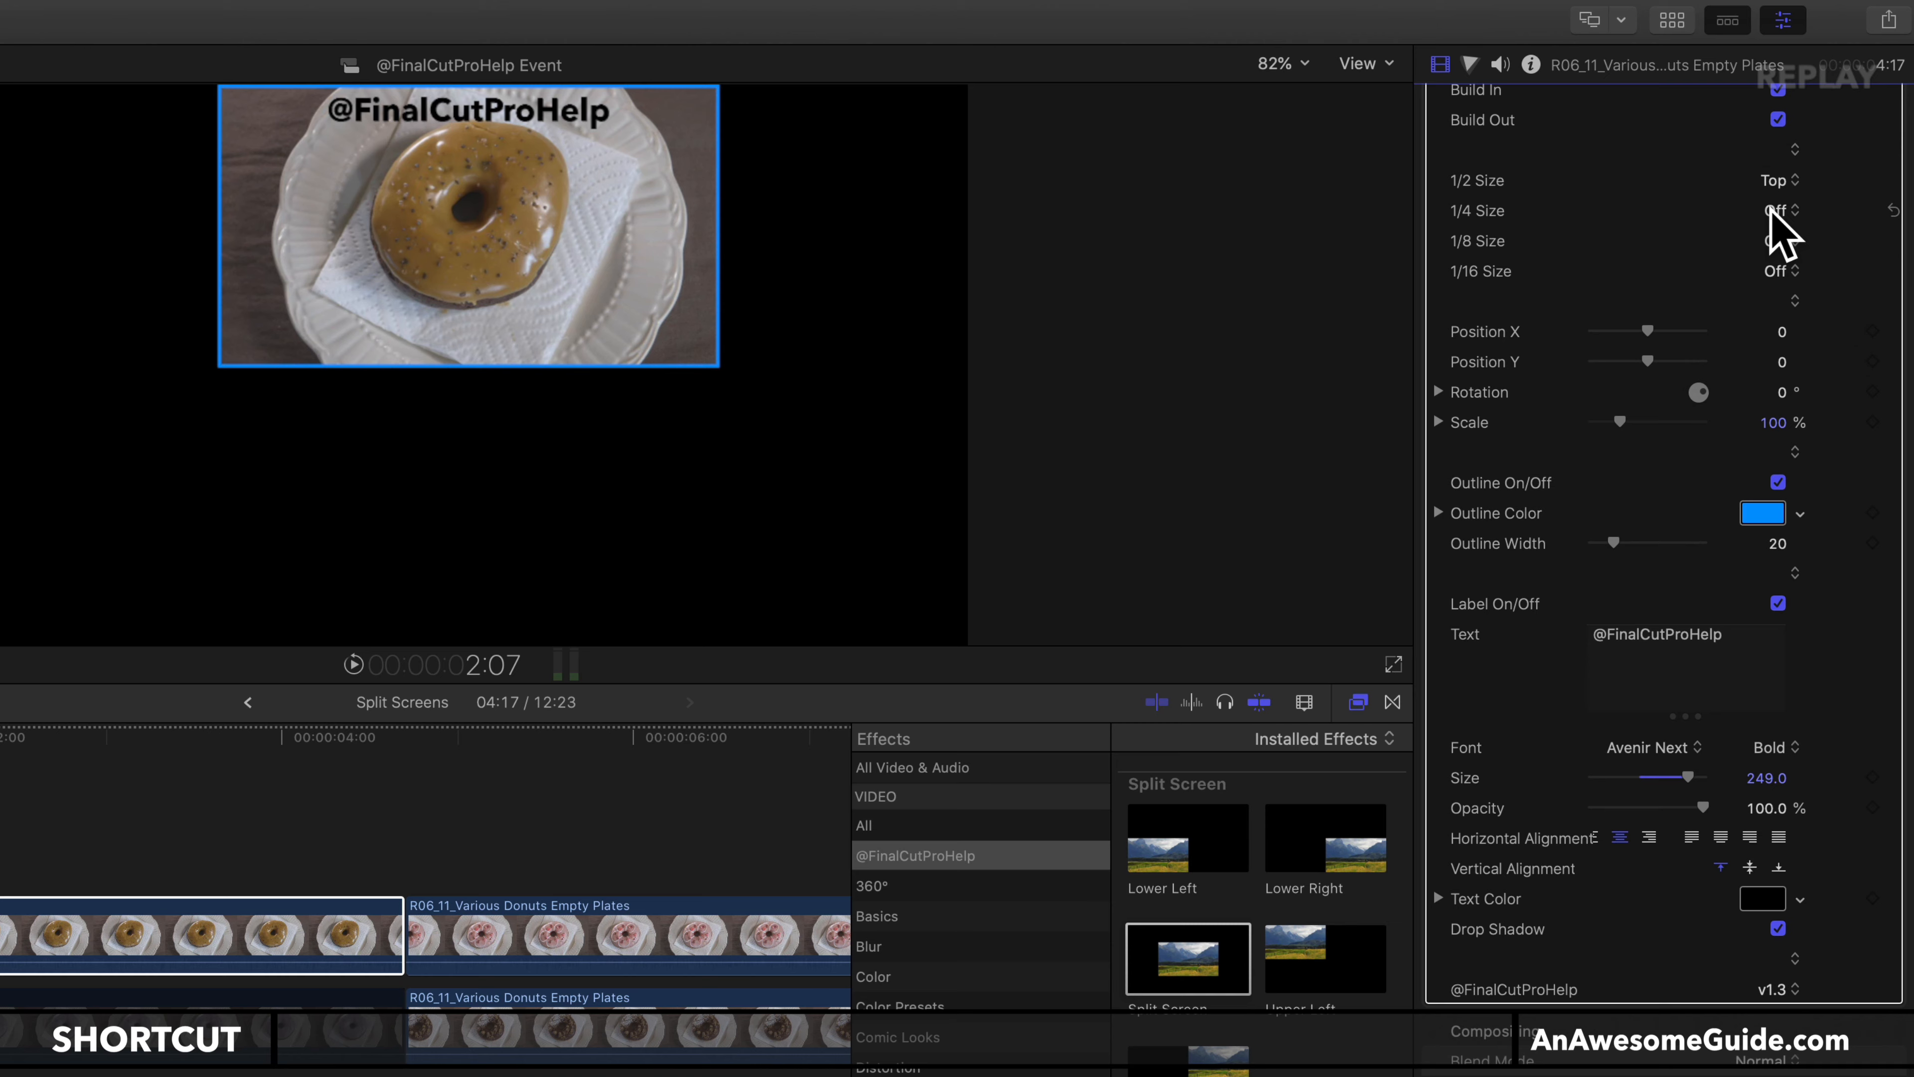
pyautogui.click(1768, 180)
pyautogui.click(1777, 198)
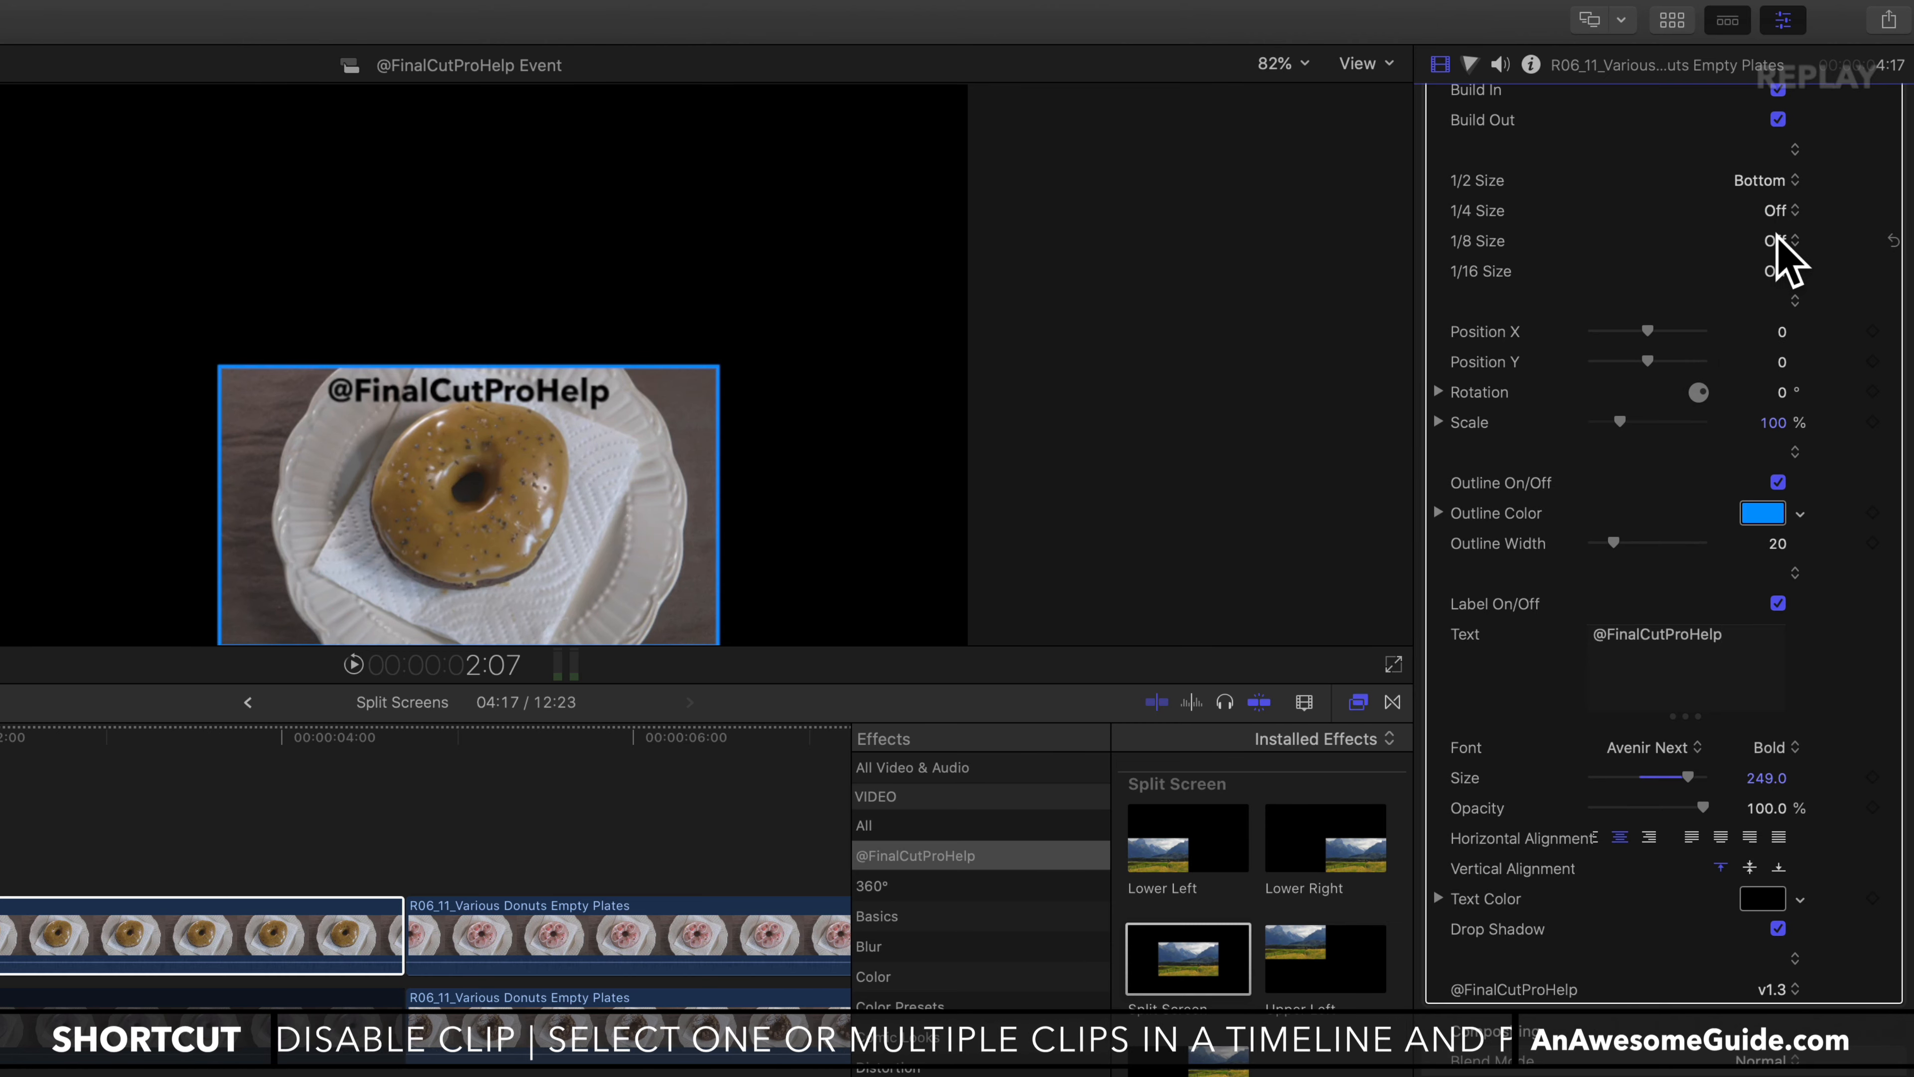
# Step: Try the effect's 1/4 Size at Center with the label on, and set it back to Off
pyautogui.click(1778, 213)
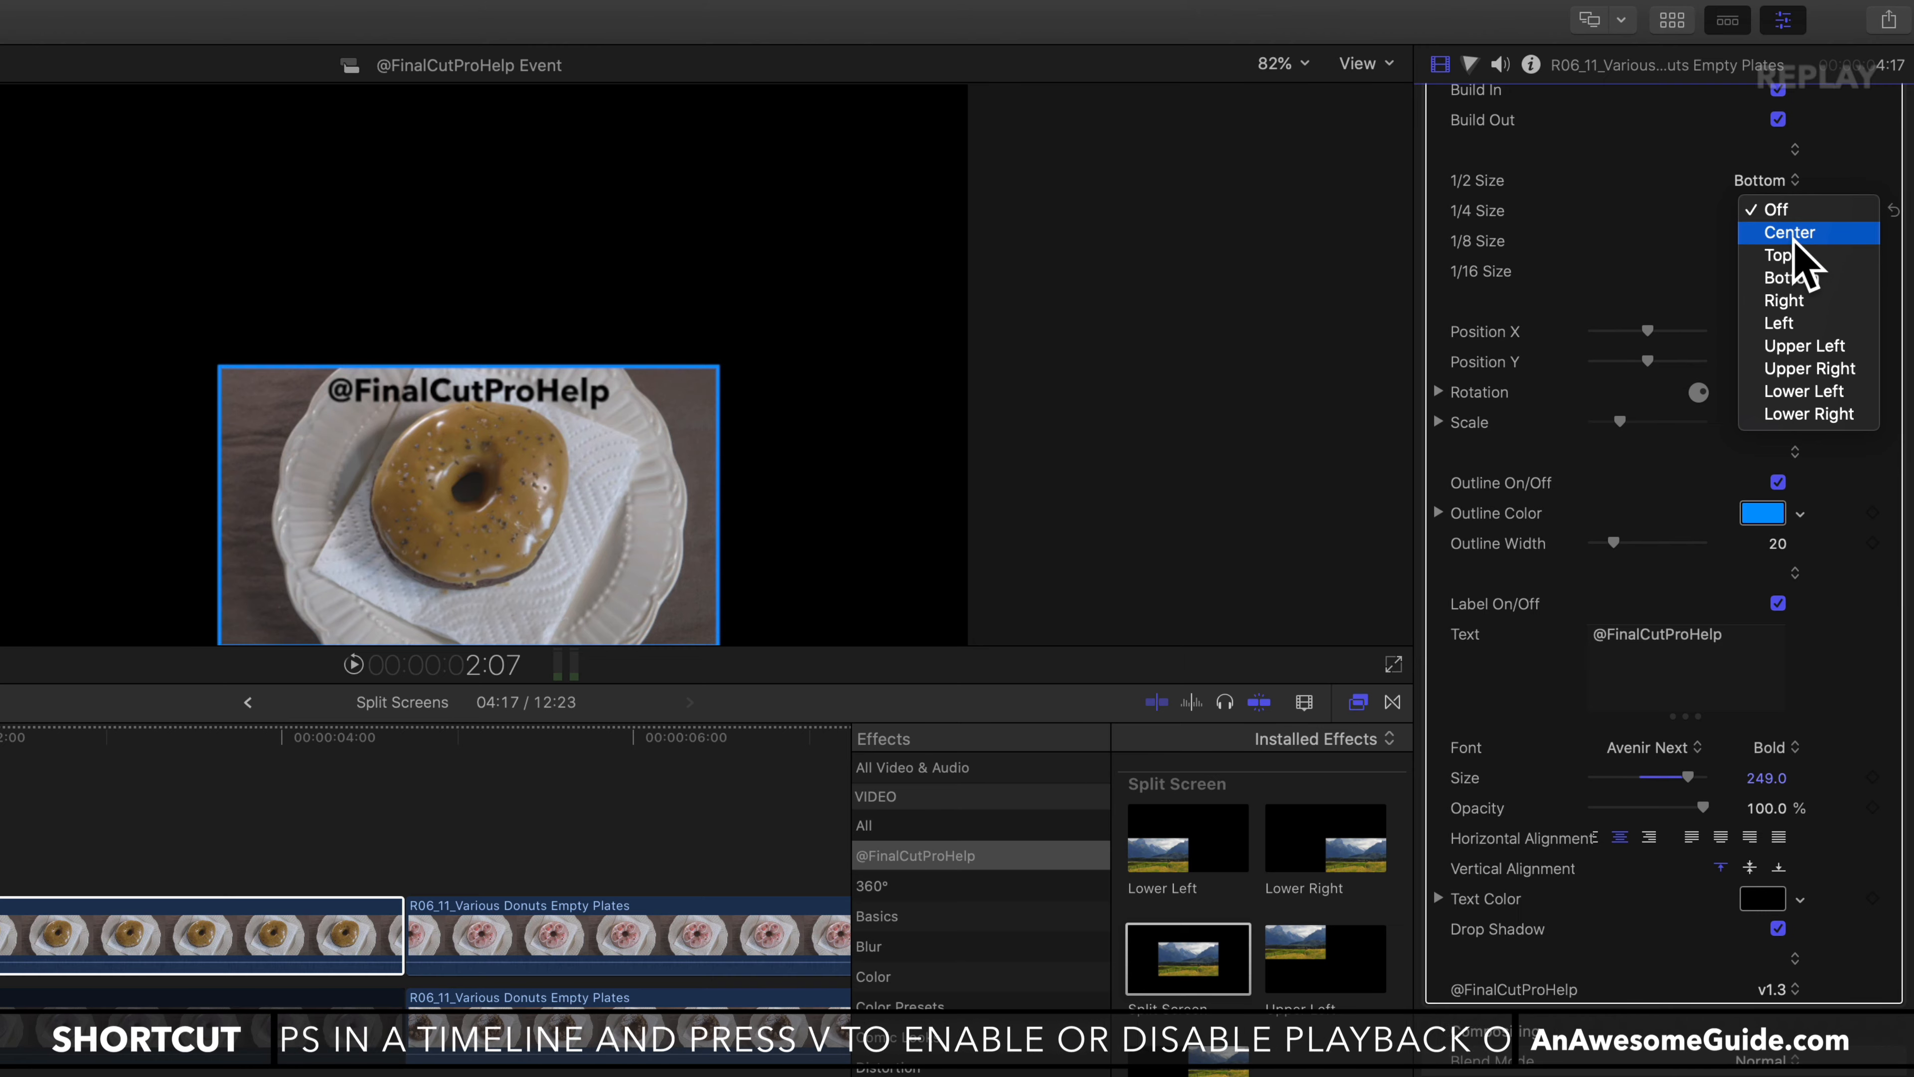
pyautogui.click(1794, 234)
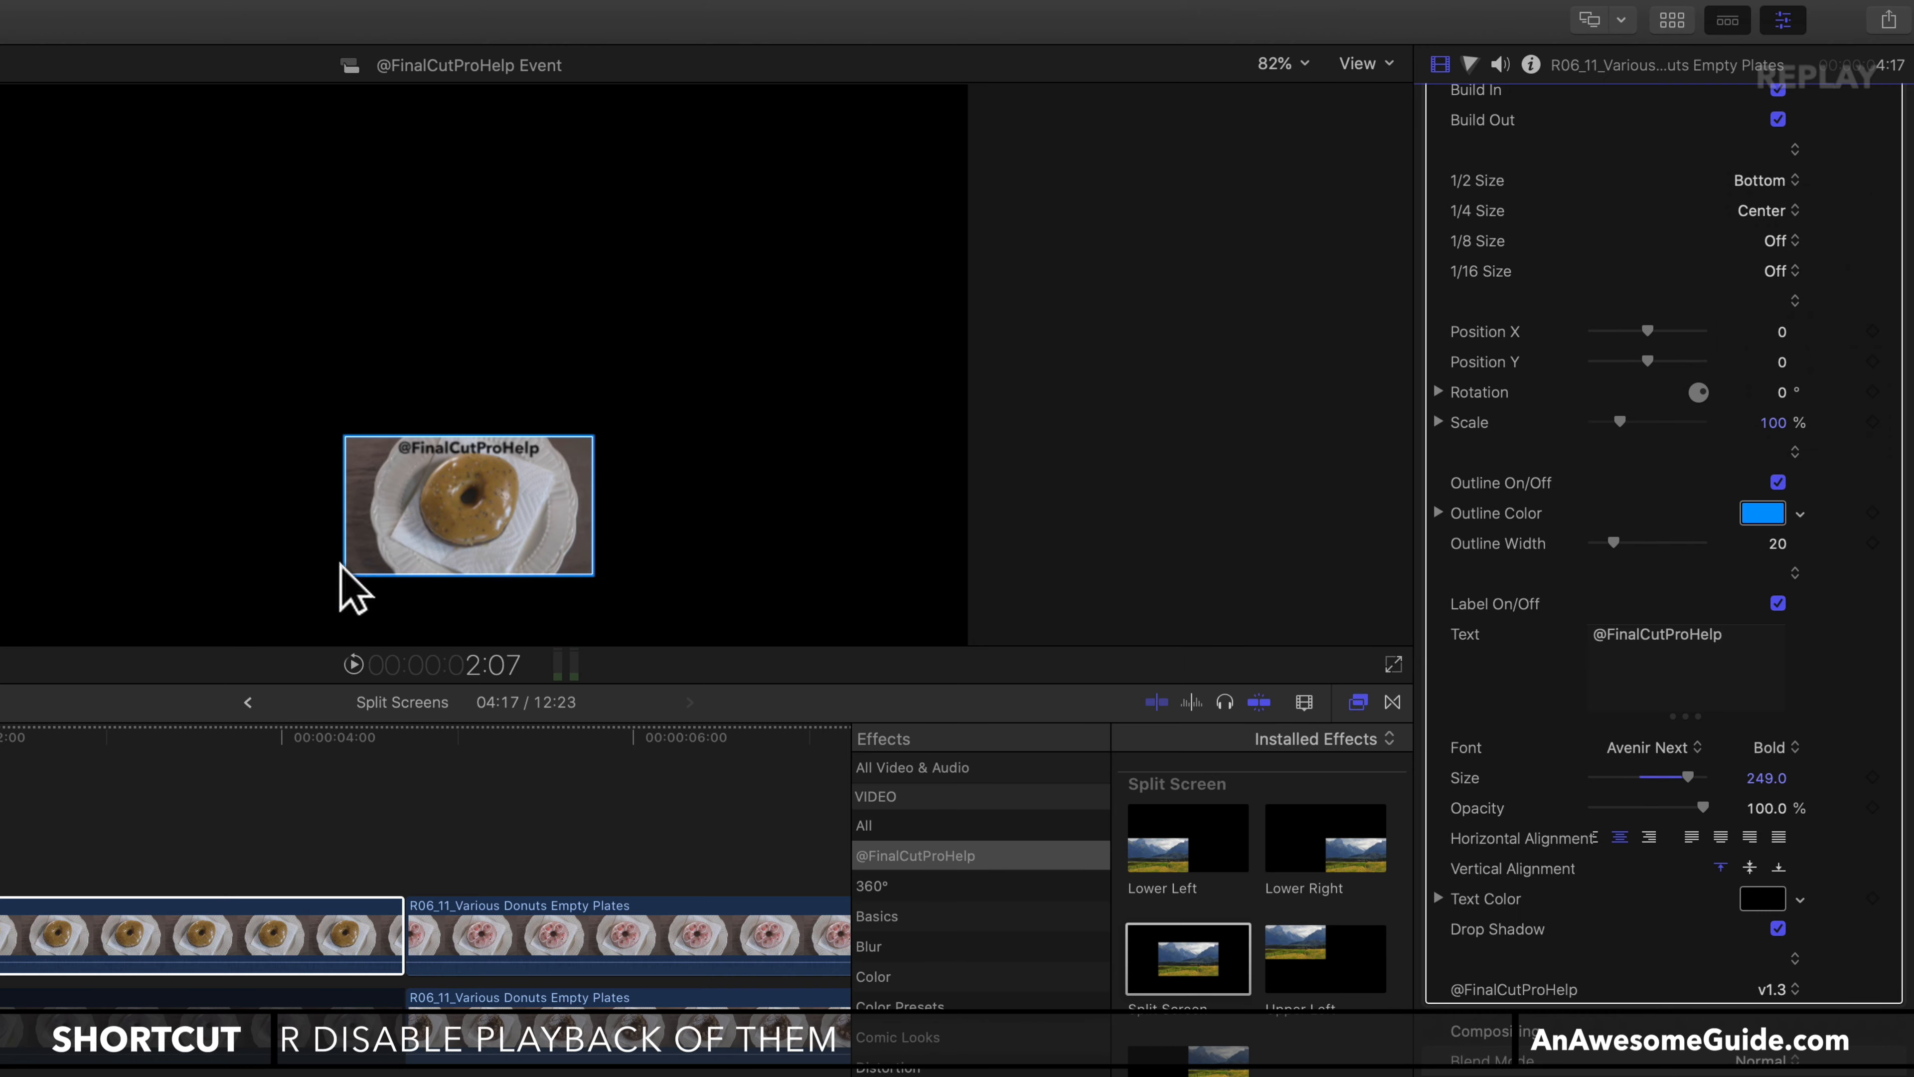
pyautogui.click(1766, 212)
pyautogui.click(1769, 183)
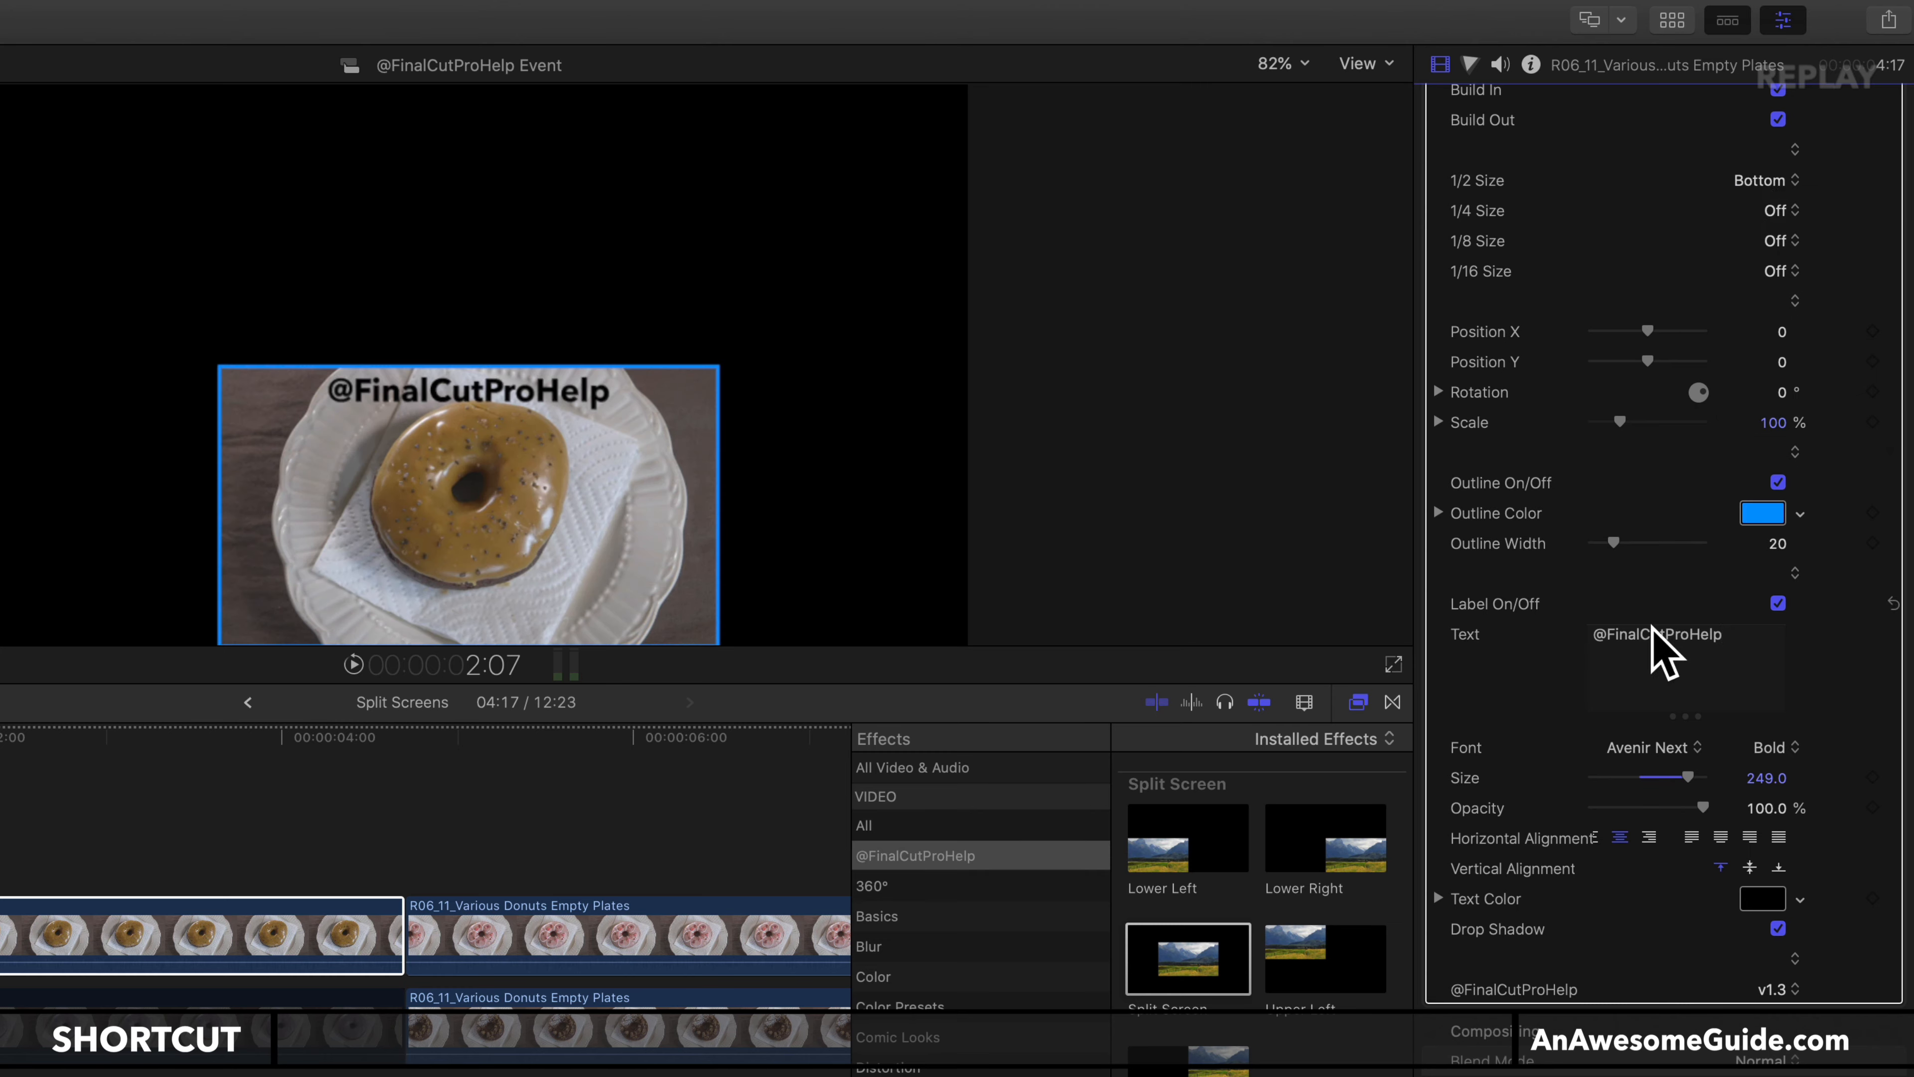
pyautogui.click(1737, 669)
pyautogui.write('hjghjg')
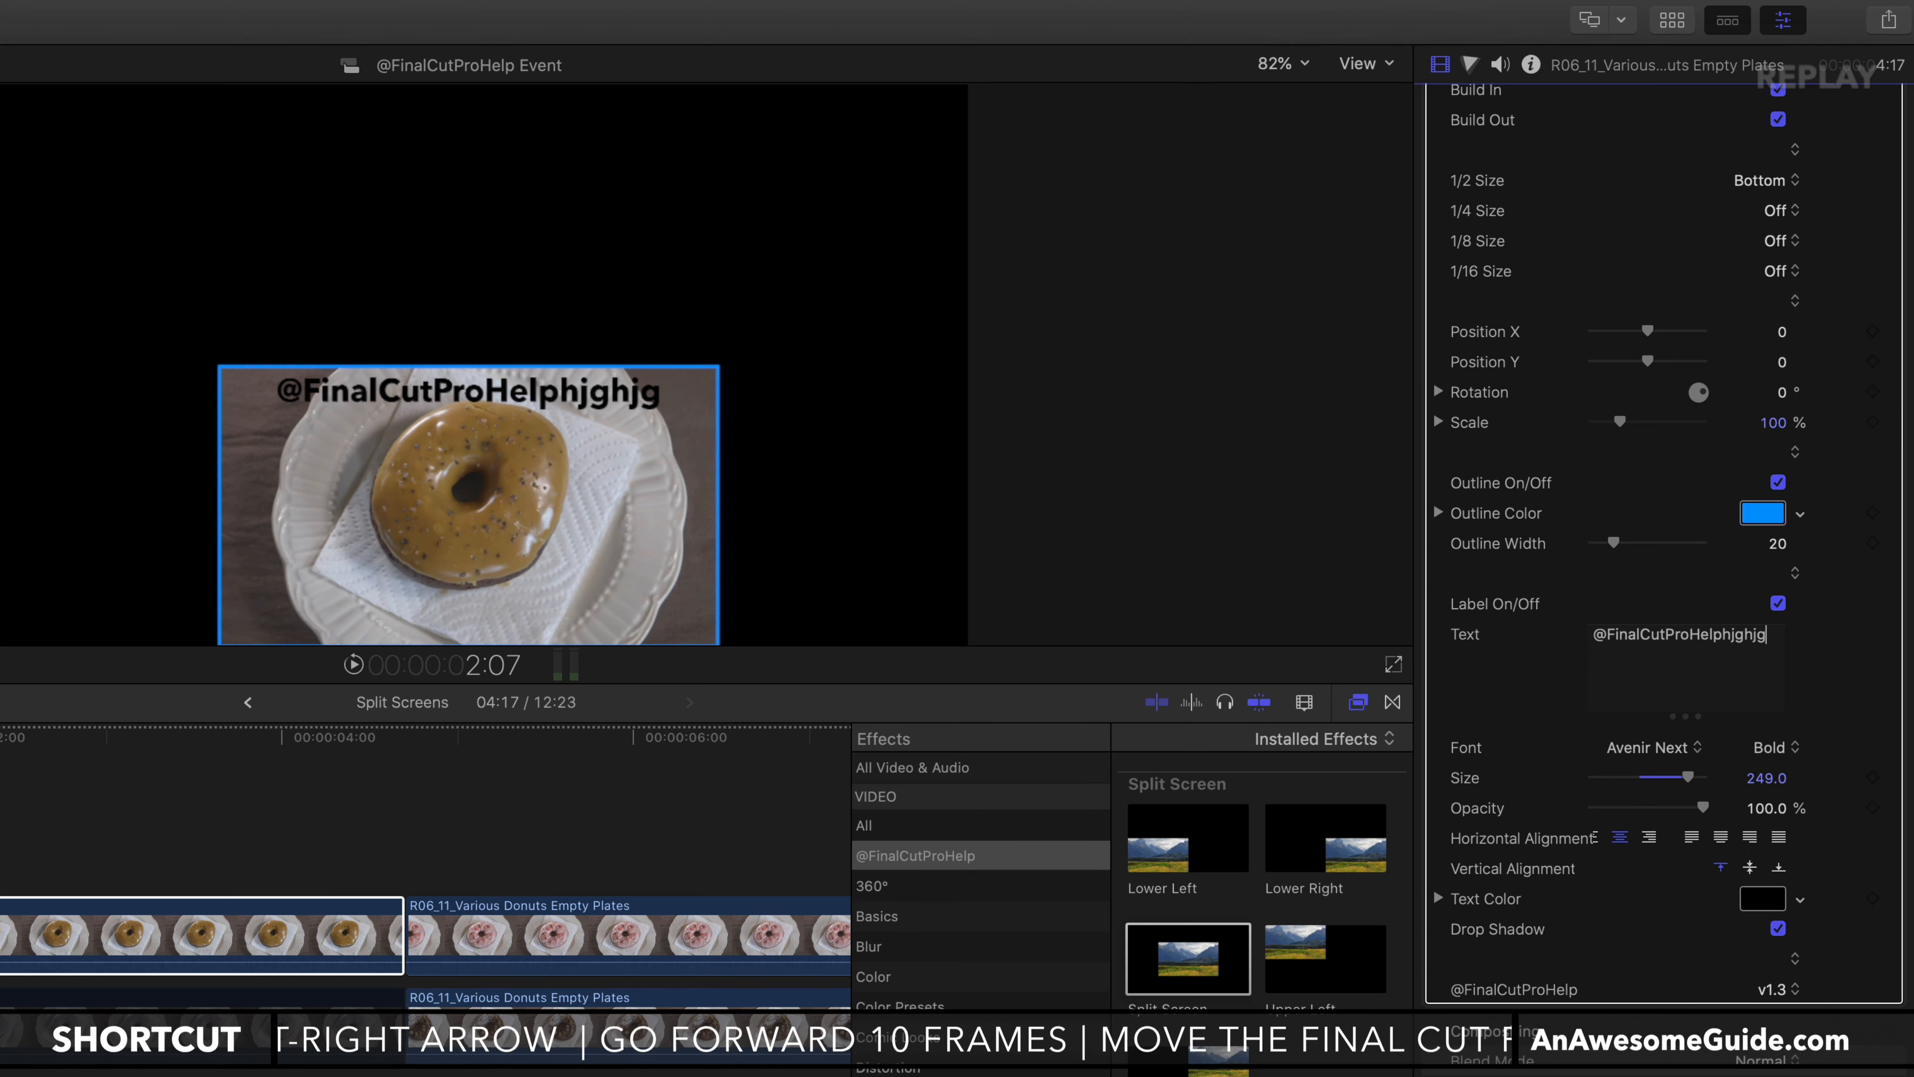
pyautogui.write('kjhgkjhgkjhgkjhgkjhgkjhgkjhgkjhgkj')
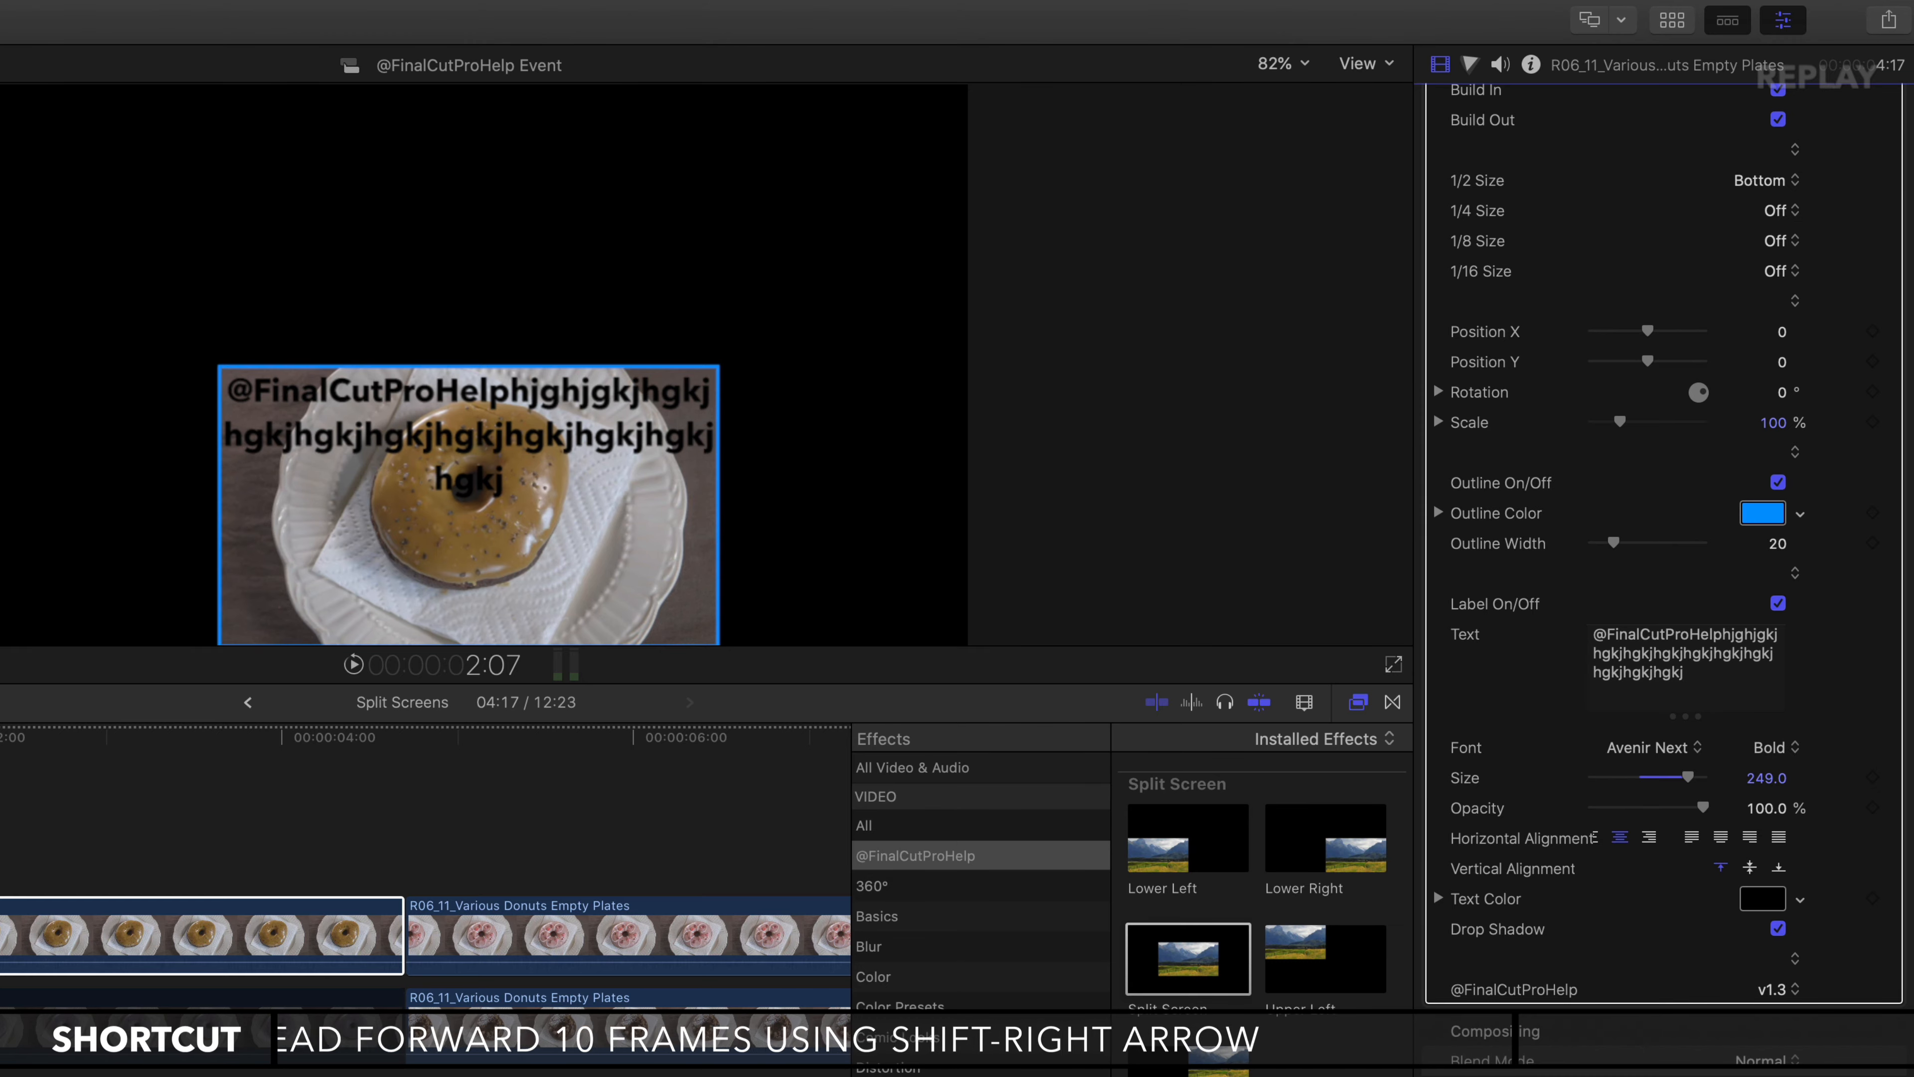
pyautogui.moveTo(1714, 663); pyautogui.dragTo(1737, 632)
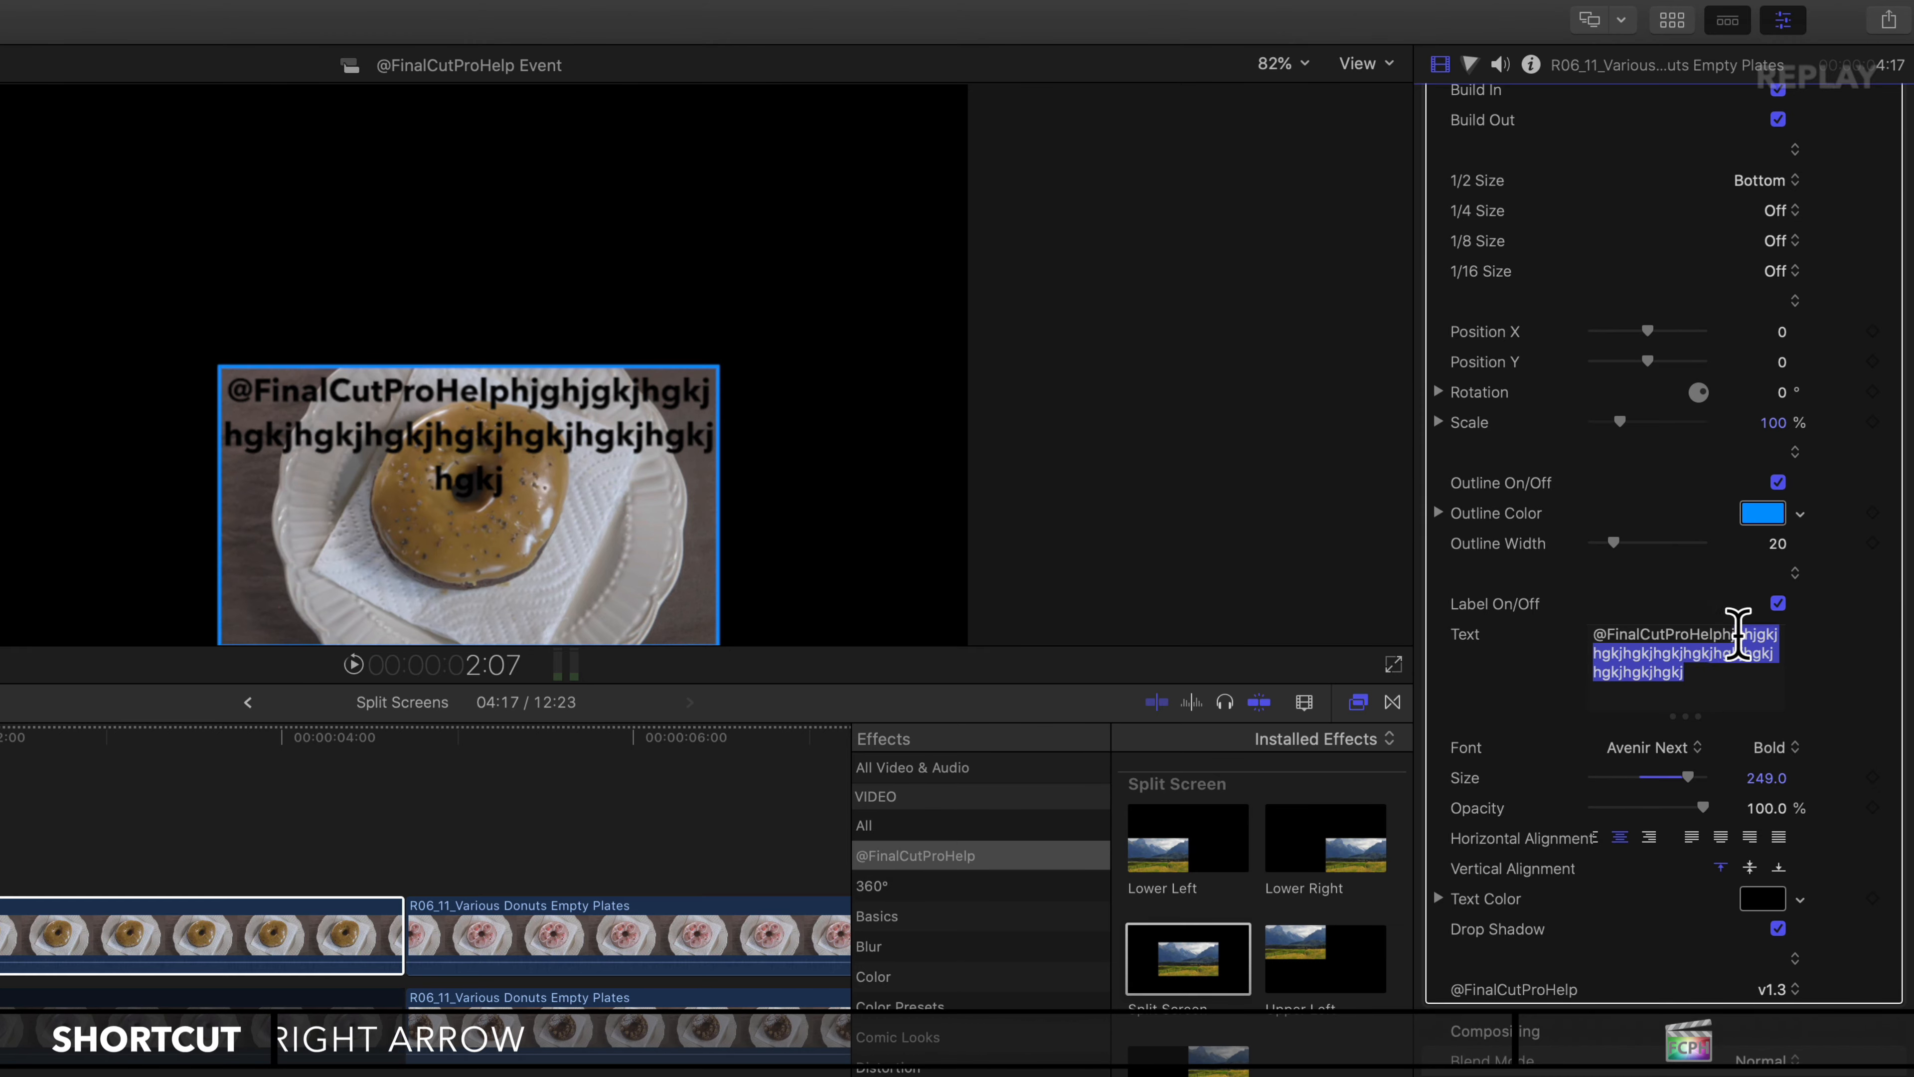
pyautogui.press('BackSpace')
pyautogui.press('BackSpace')
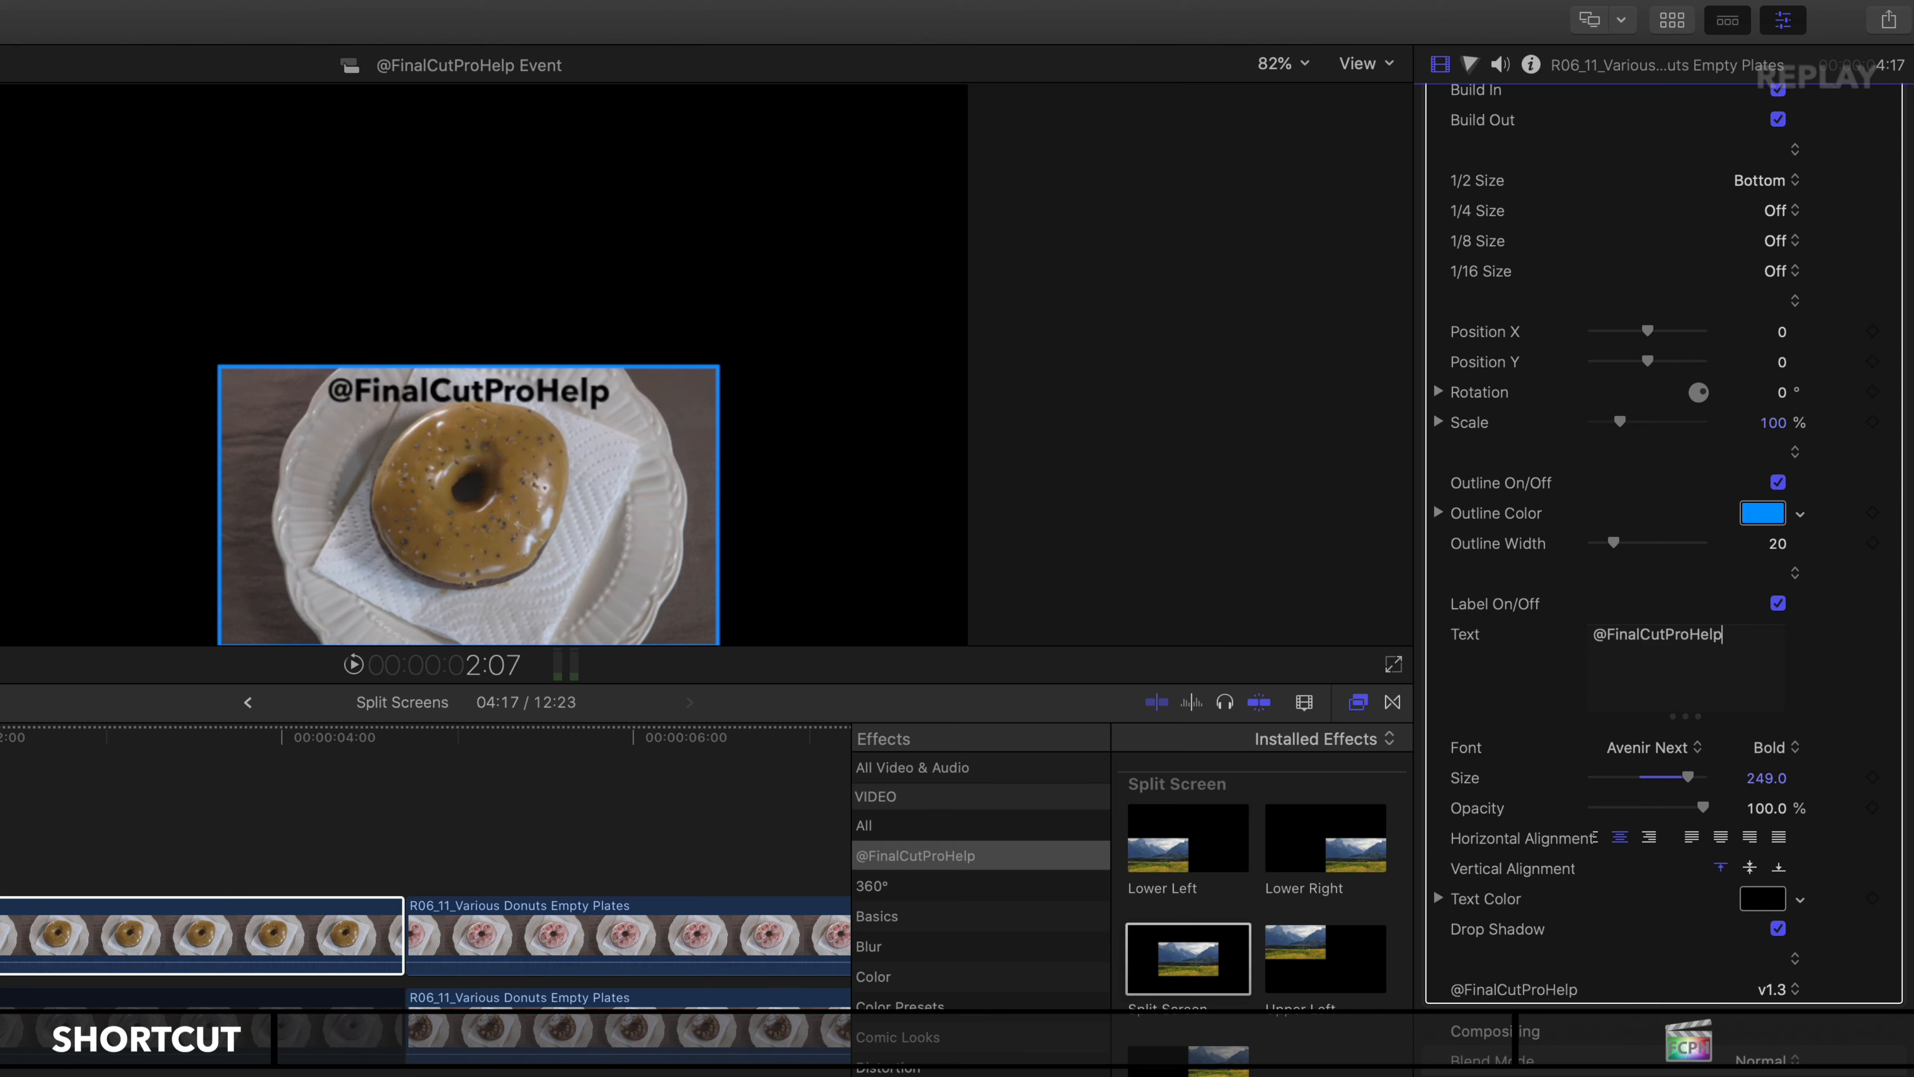
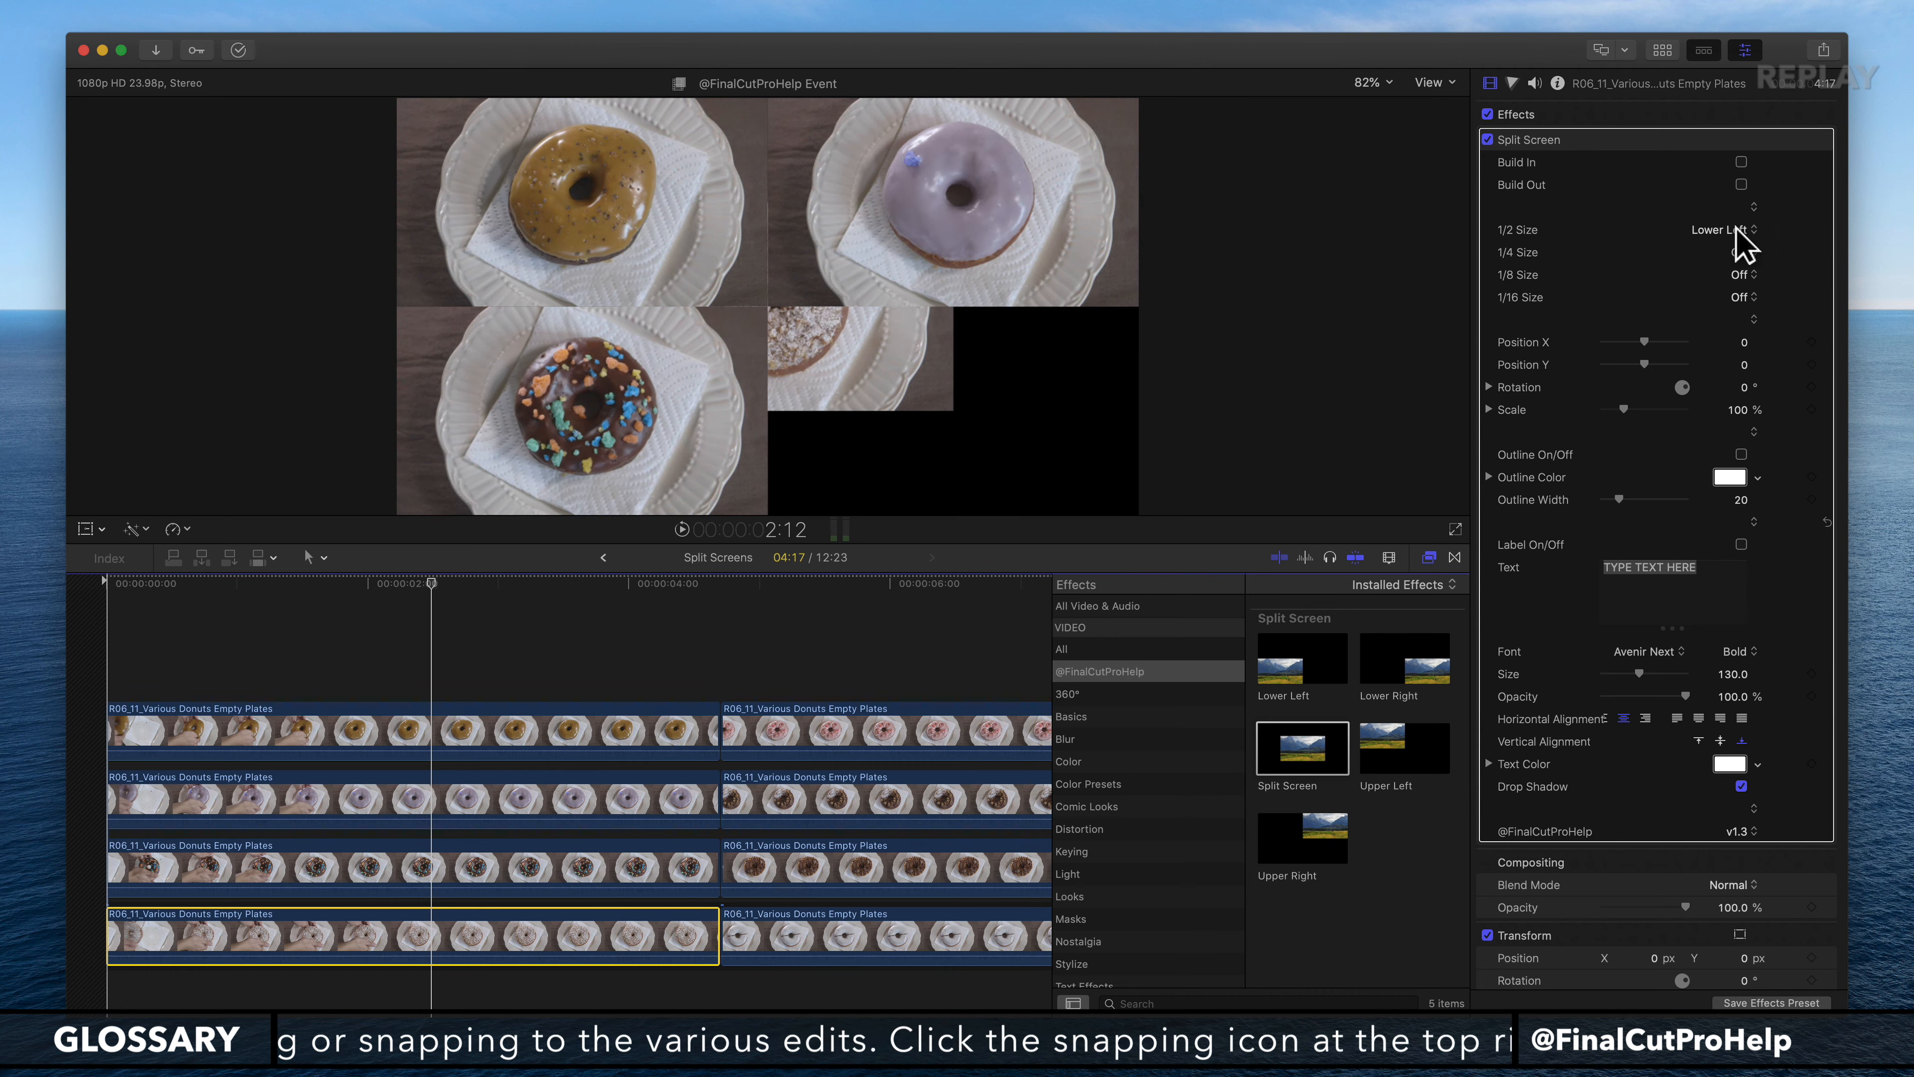
# Step: Set the bottom clip's 1/2 Size to Lower Right to fill the last quarter of the split screen
pyautogui.click(1741, 231)
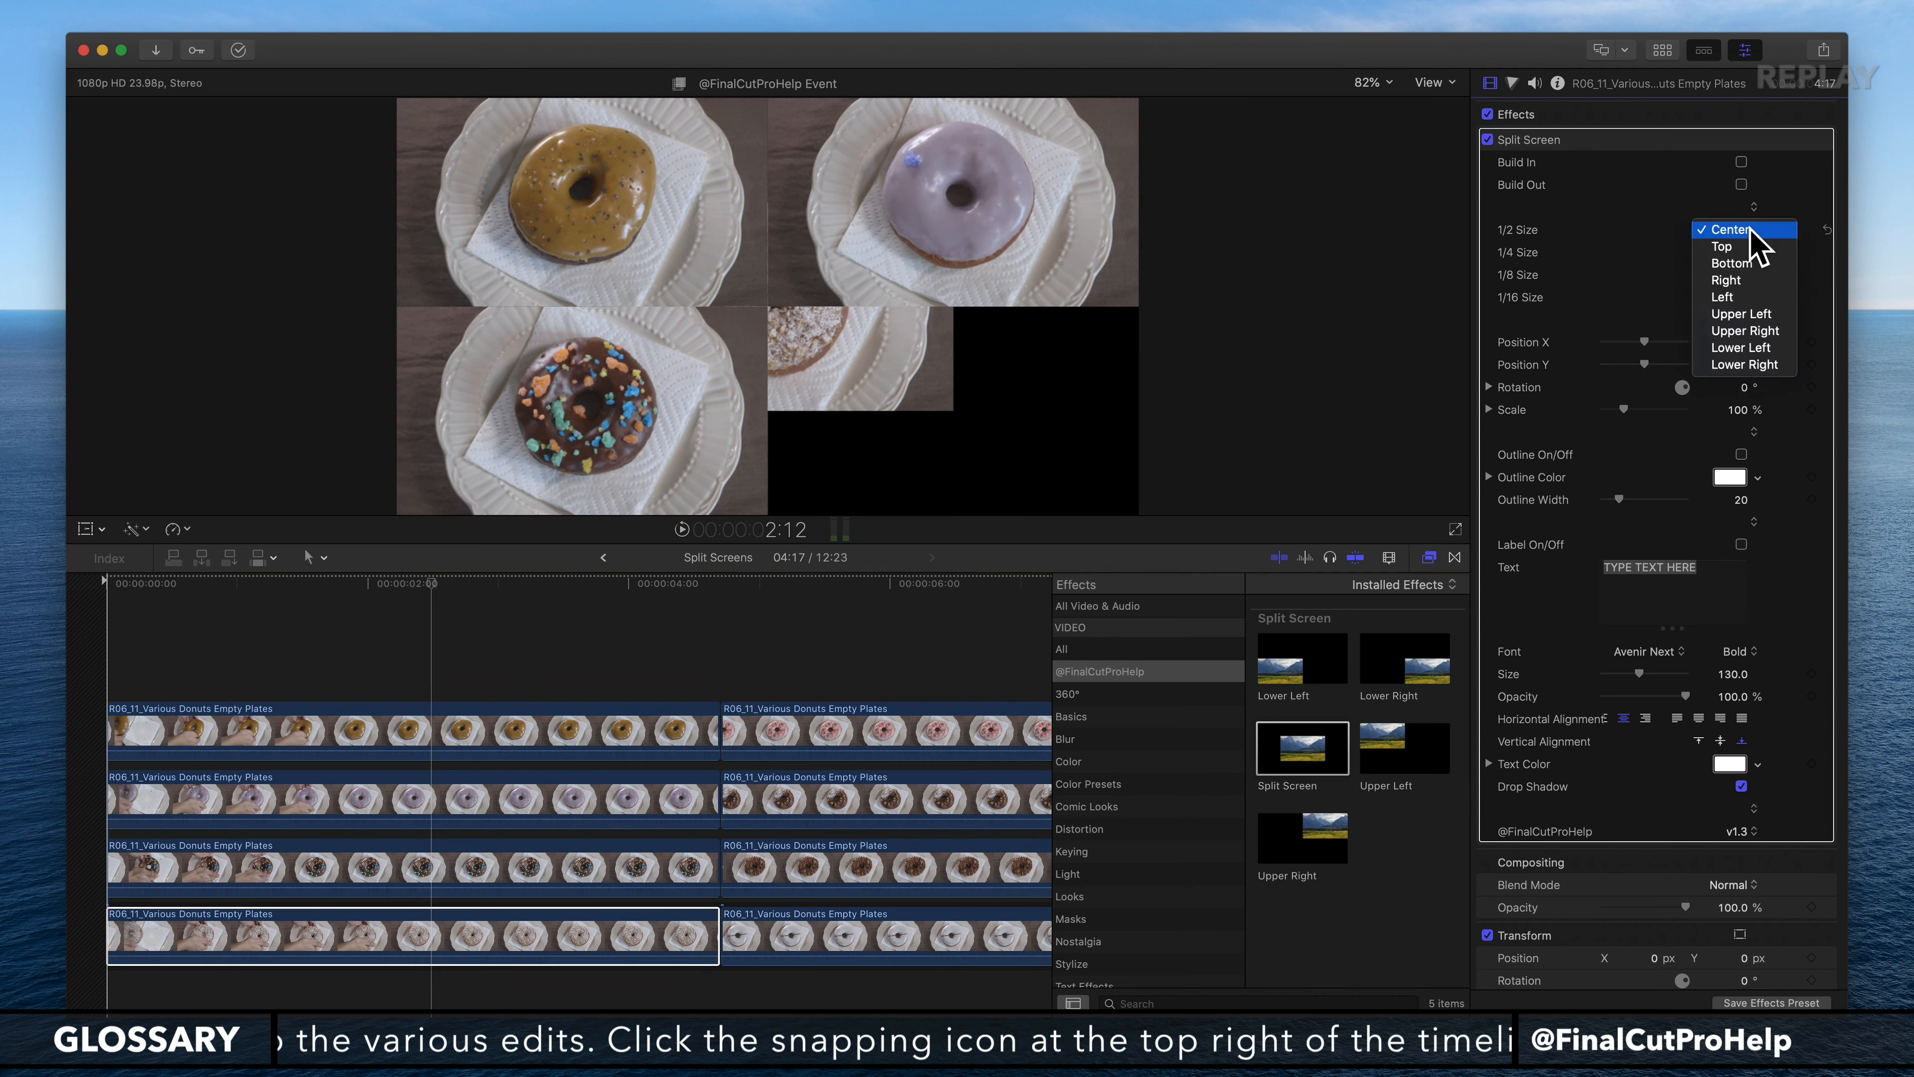
pyautogui.click(1747, 364)
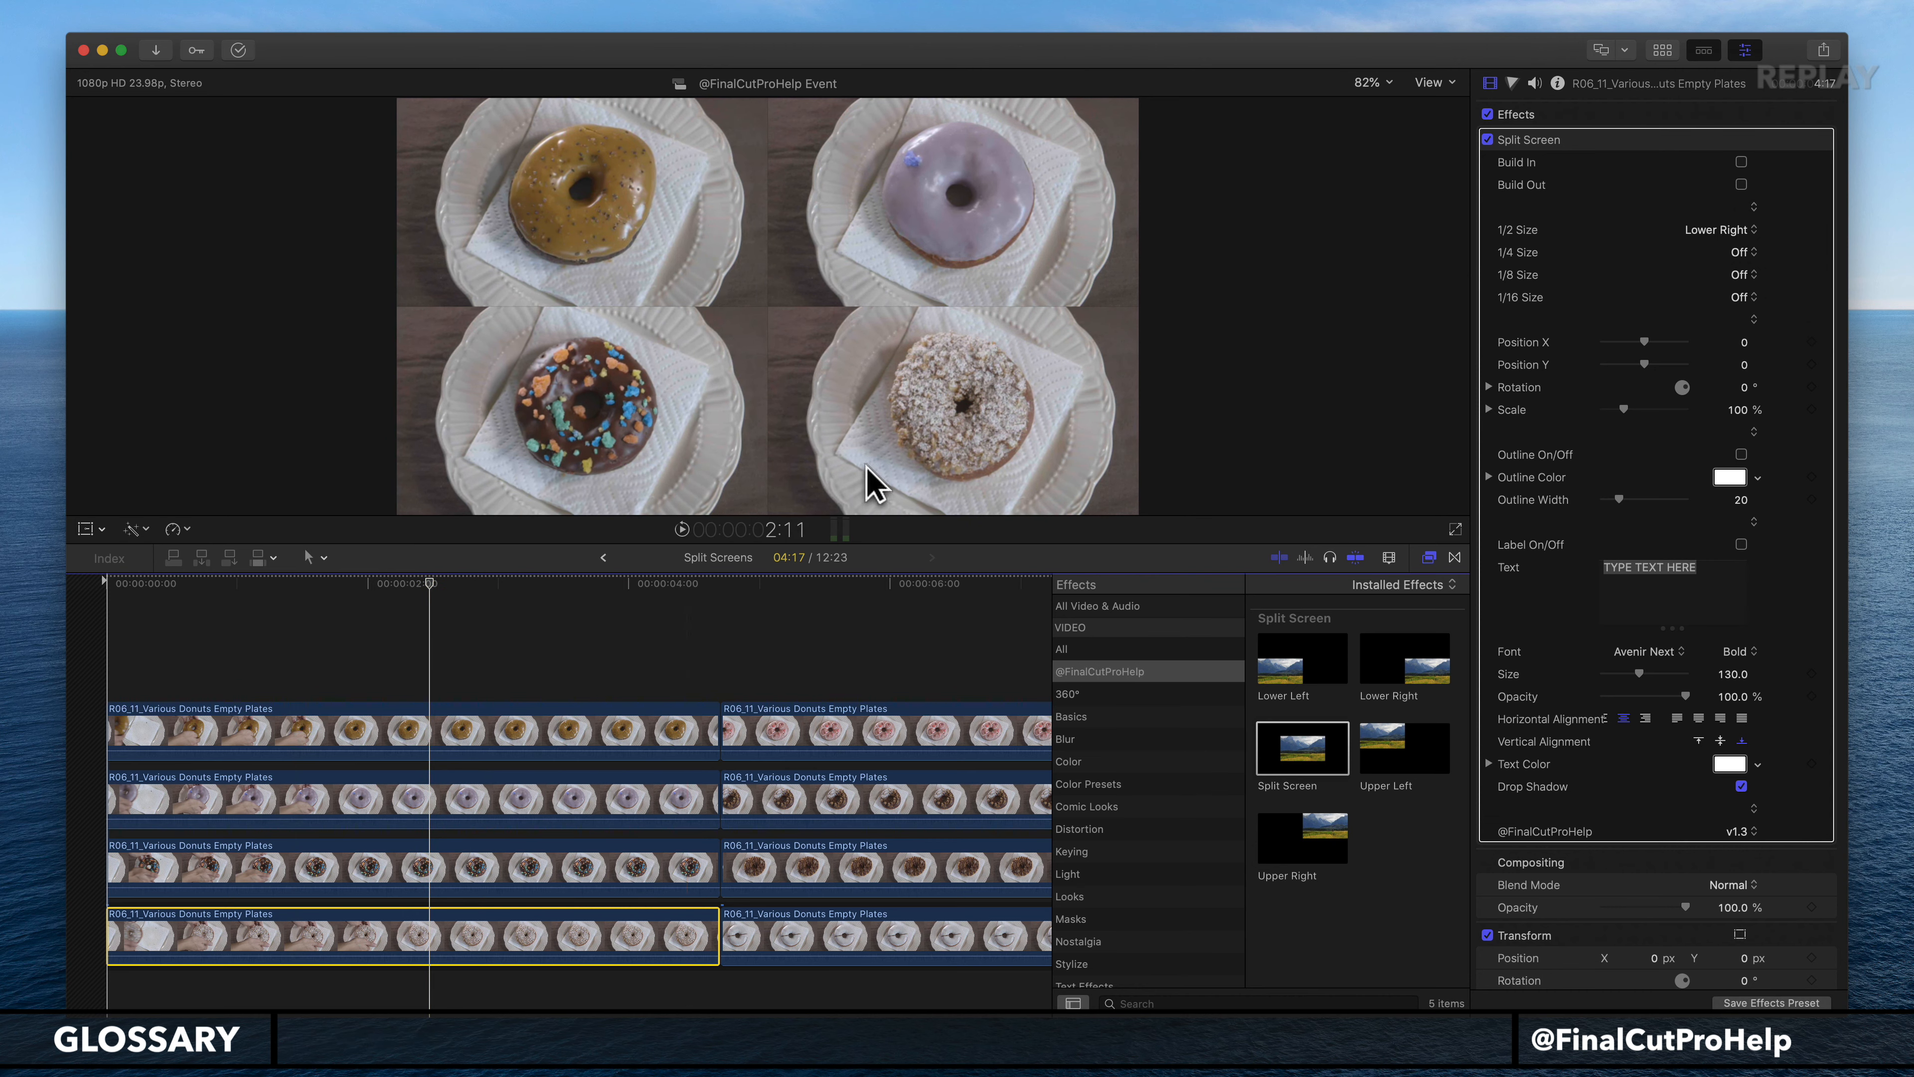
# Step: Set the Split Screen scale of the upper-left donut clip to 90%
pyautogui.click(501, 721)
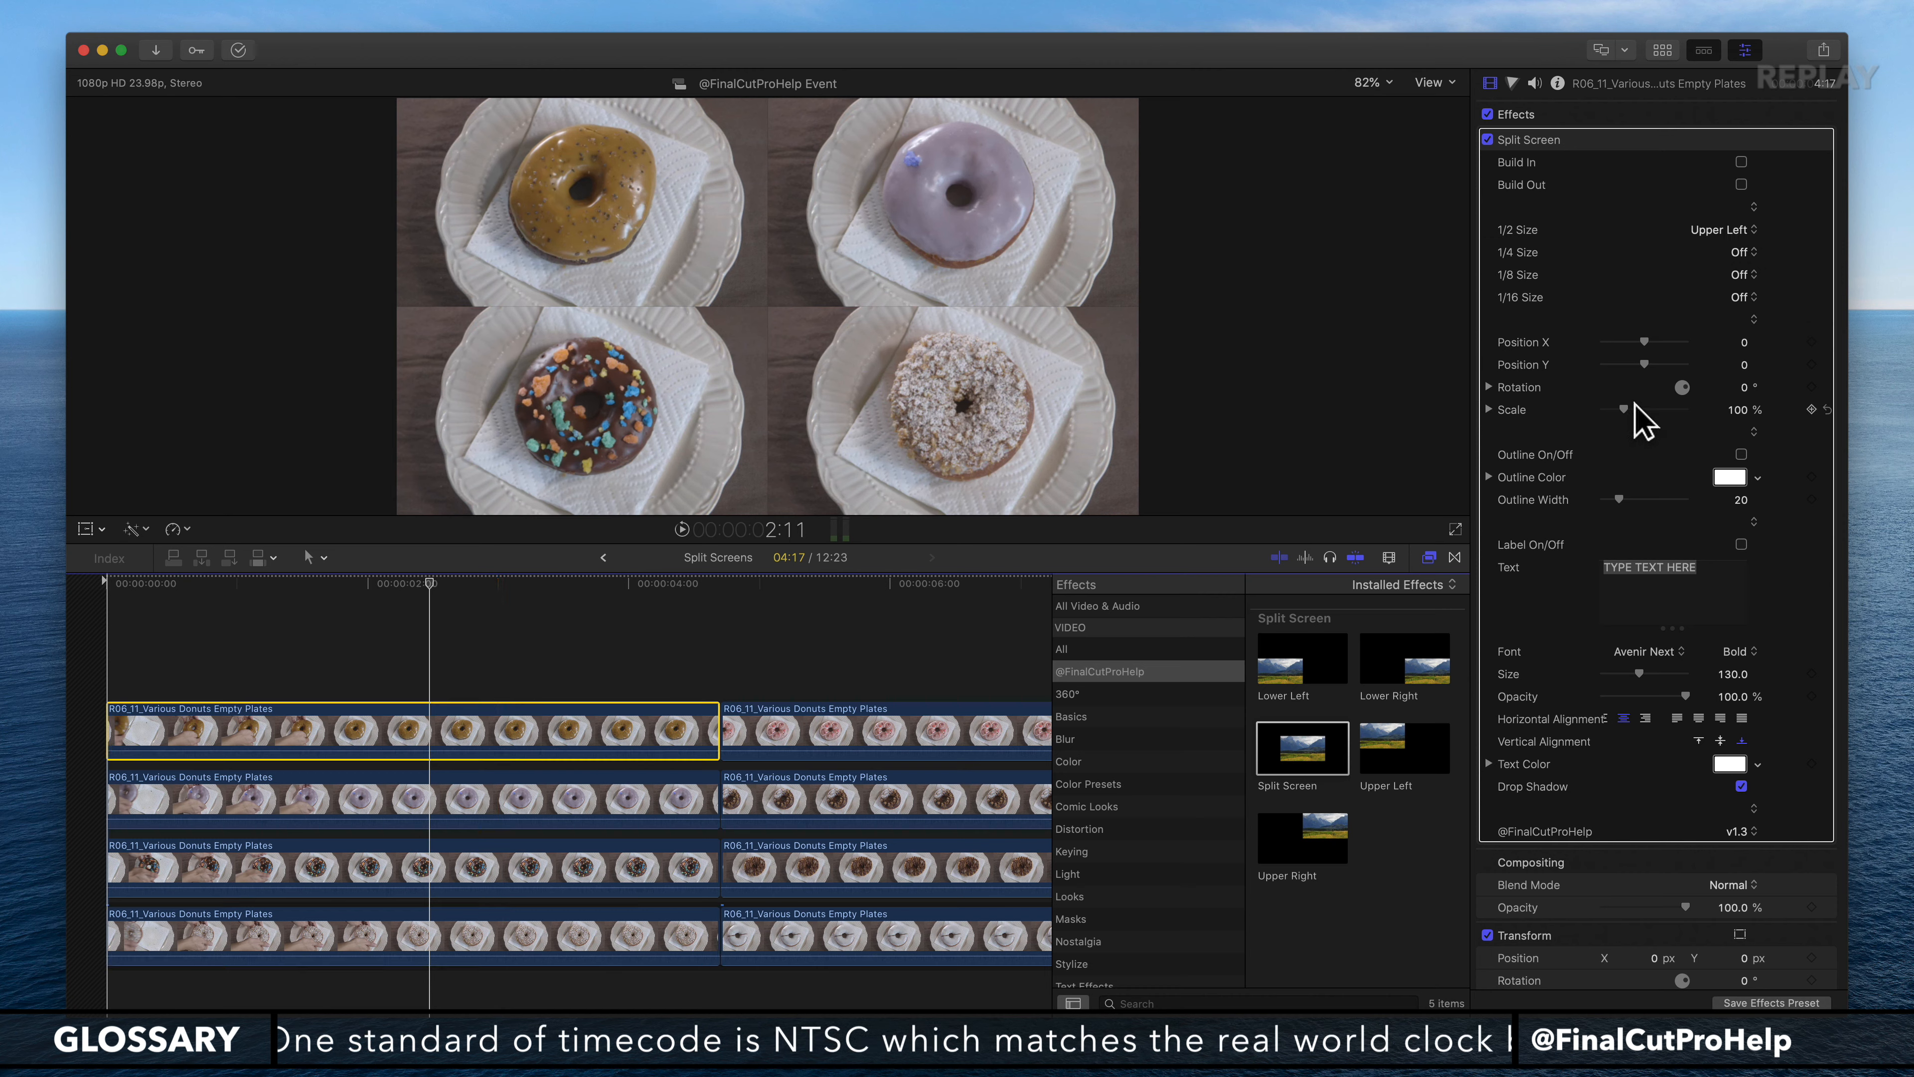
pyautogui.moveTo(1743, 411); pyautogui.dragTo(1752, 435)
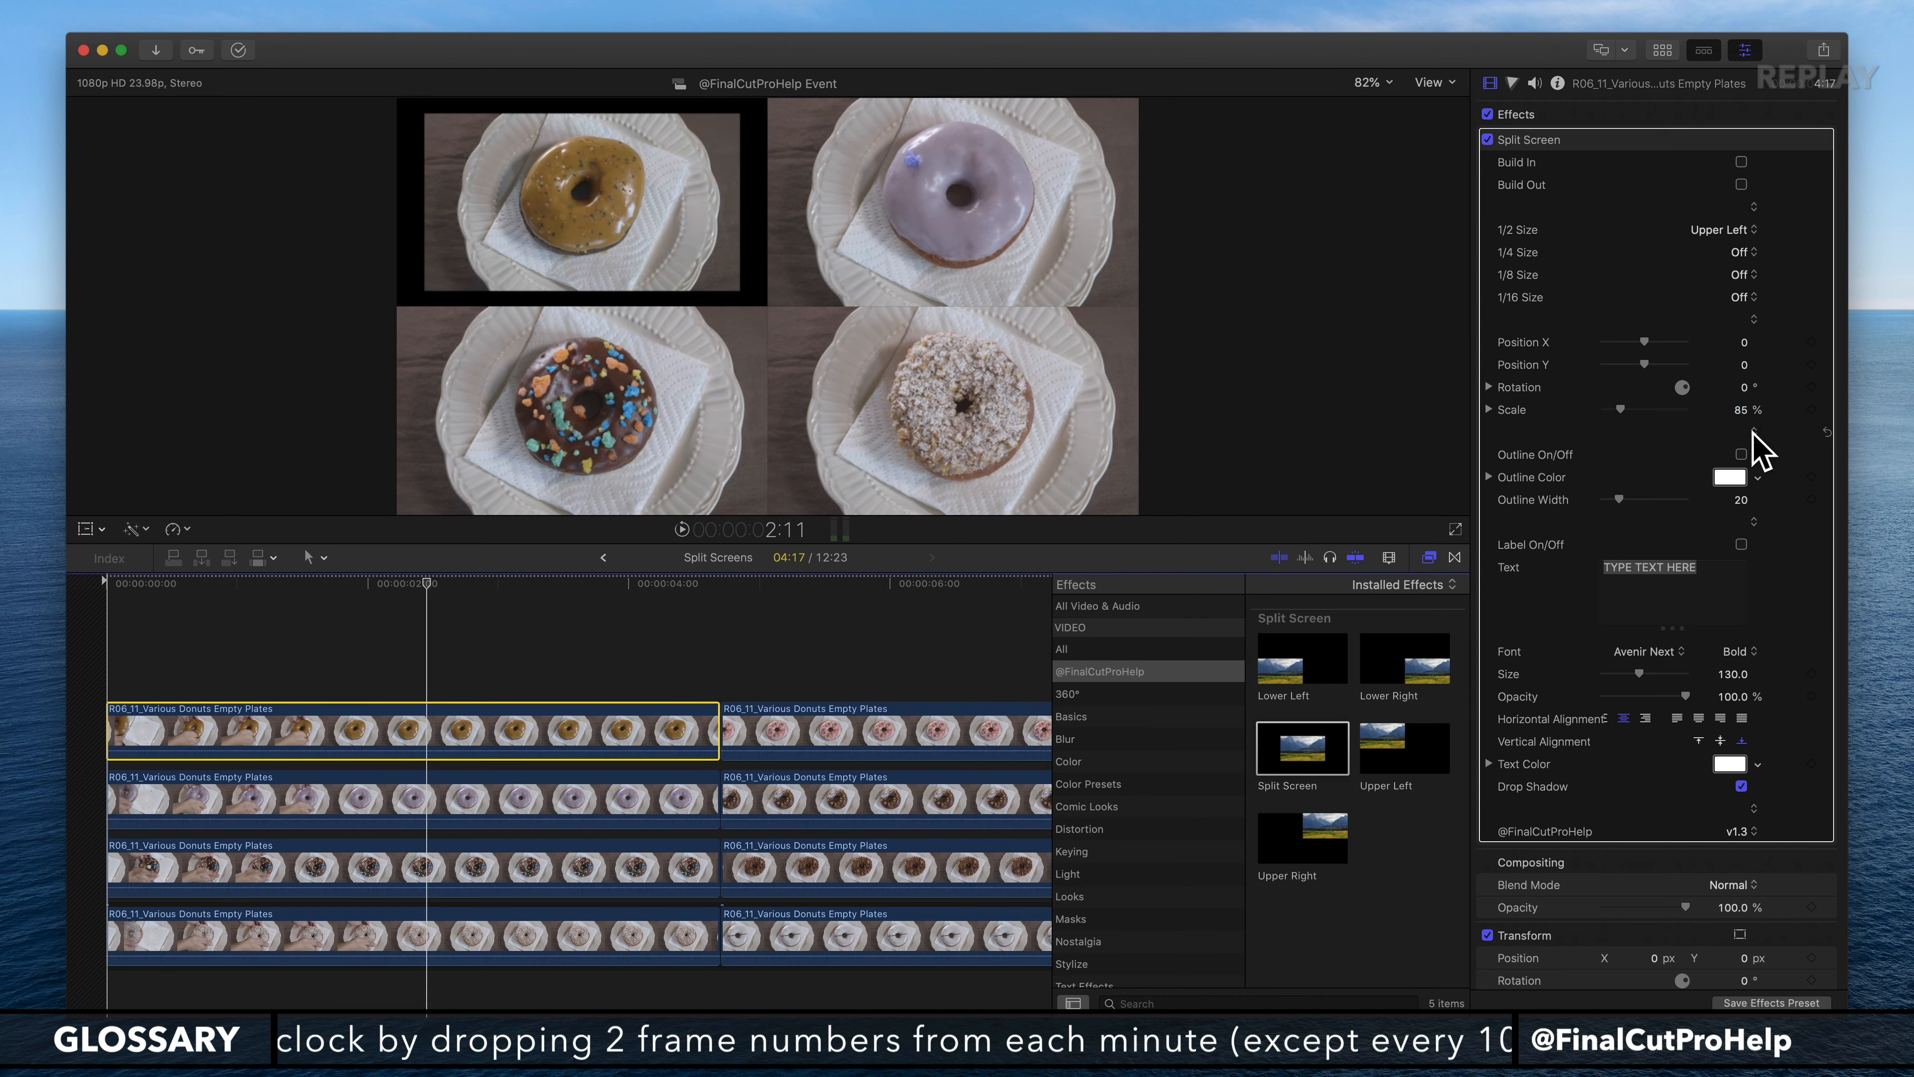
pyautogui.click(1745, 414)
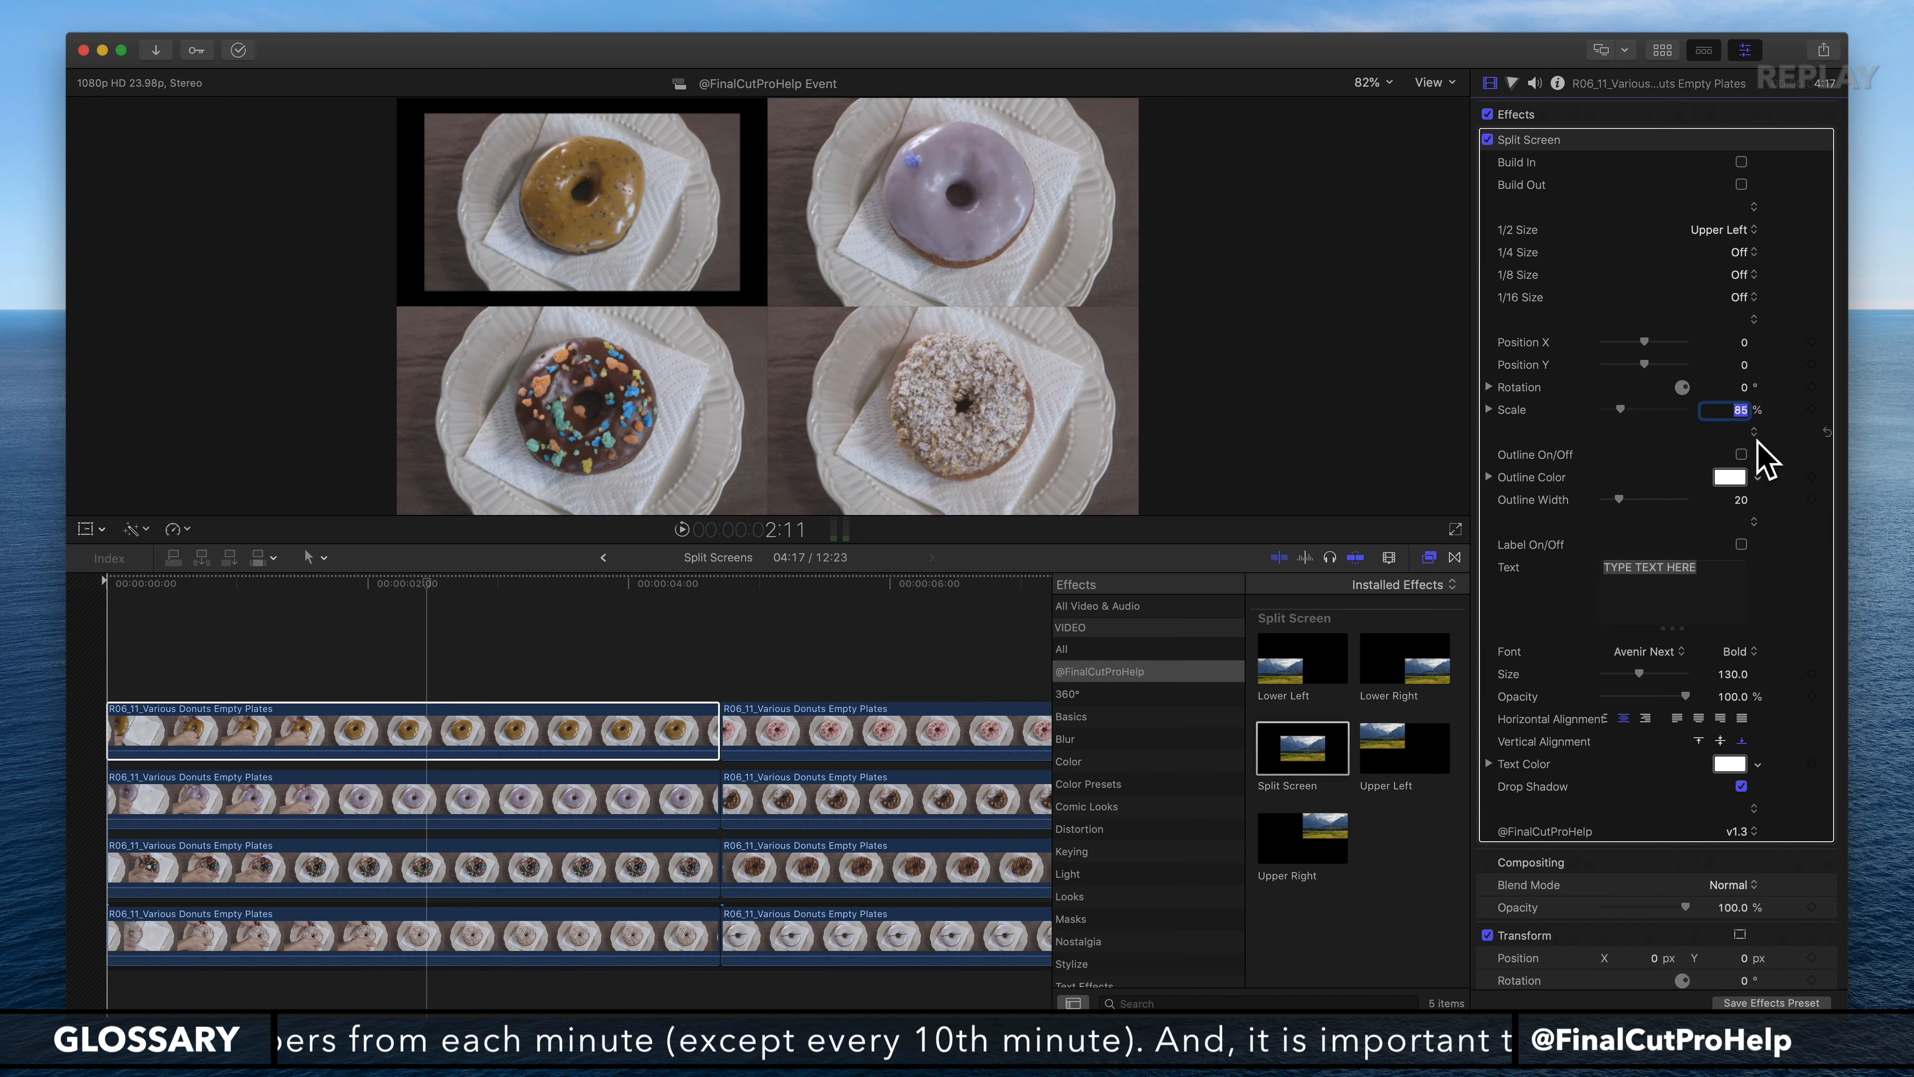
pyautogui.write('90')
pyautogui.press('Return')
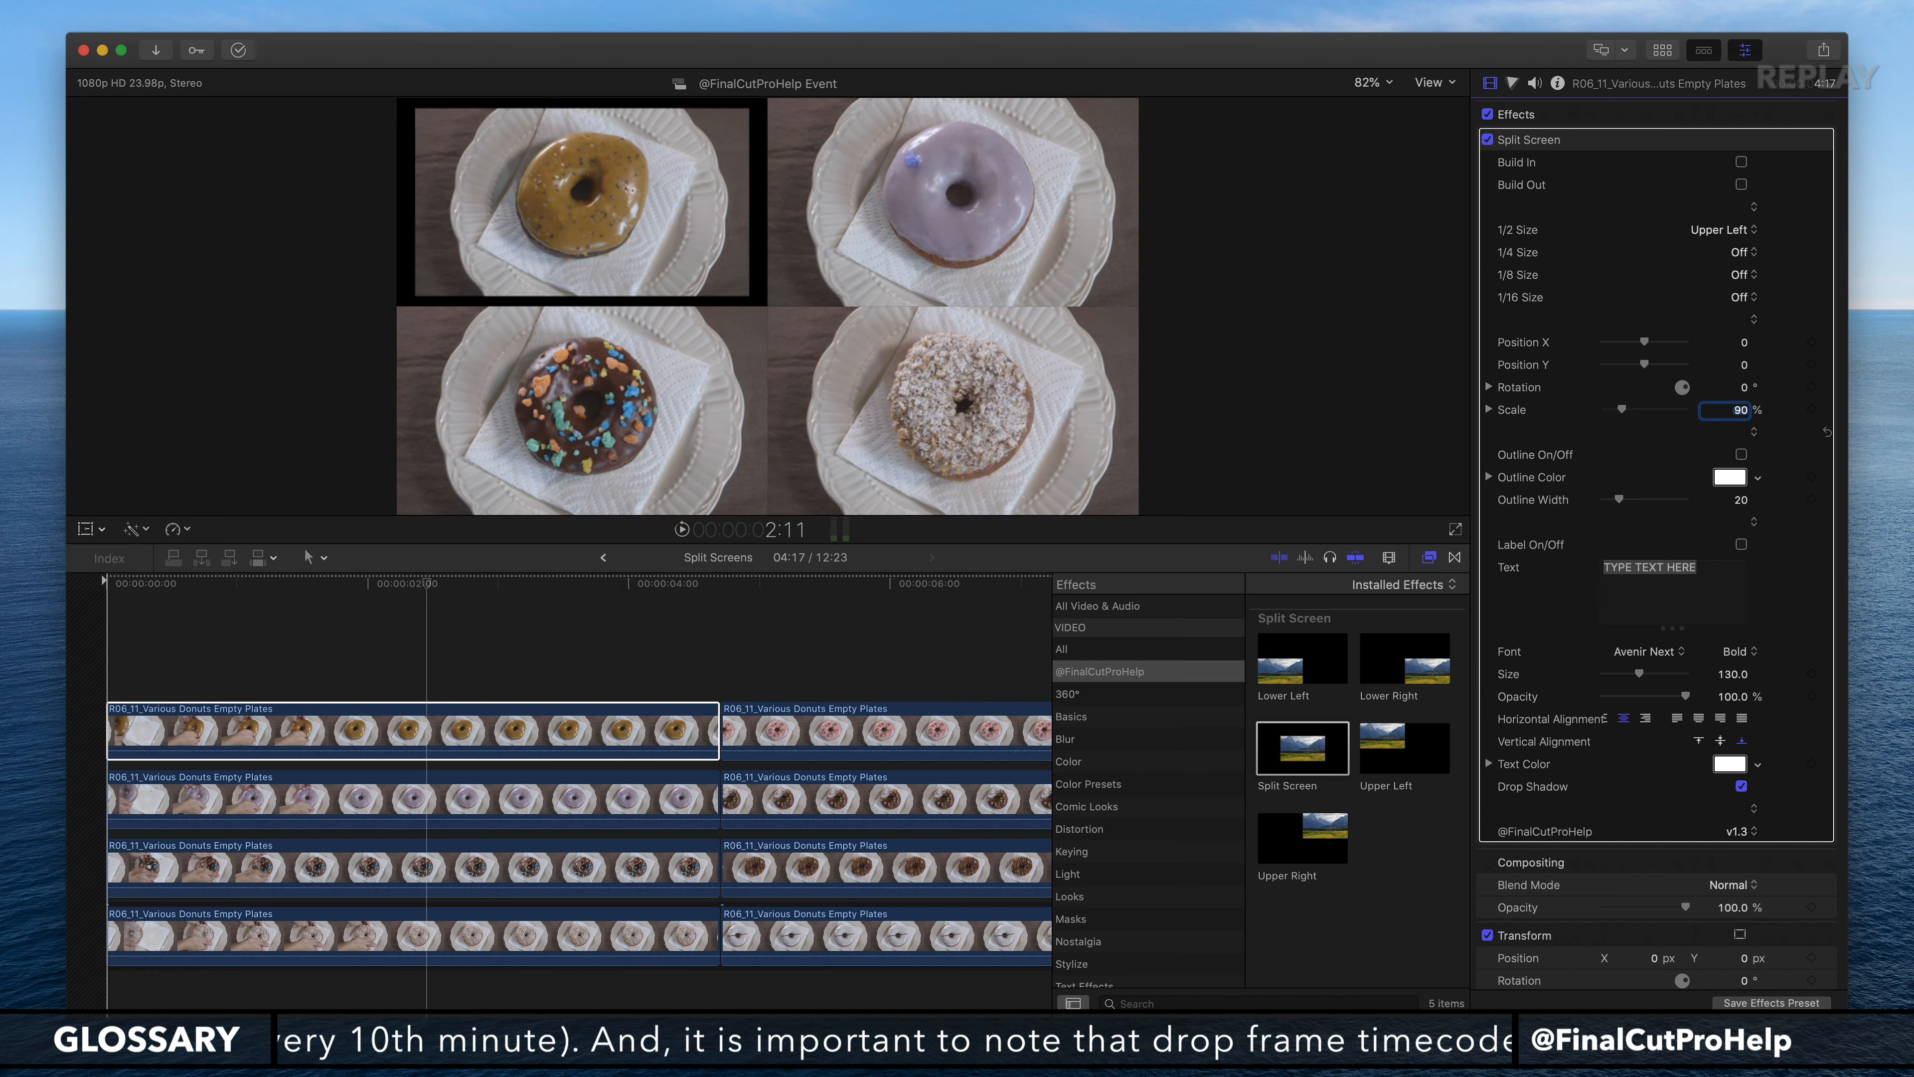
# Step: Scale the upper-right purple donut clip to 90% in its Split Screen settings
pyautogui.click(499, 812)
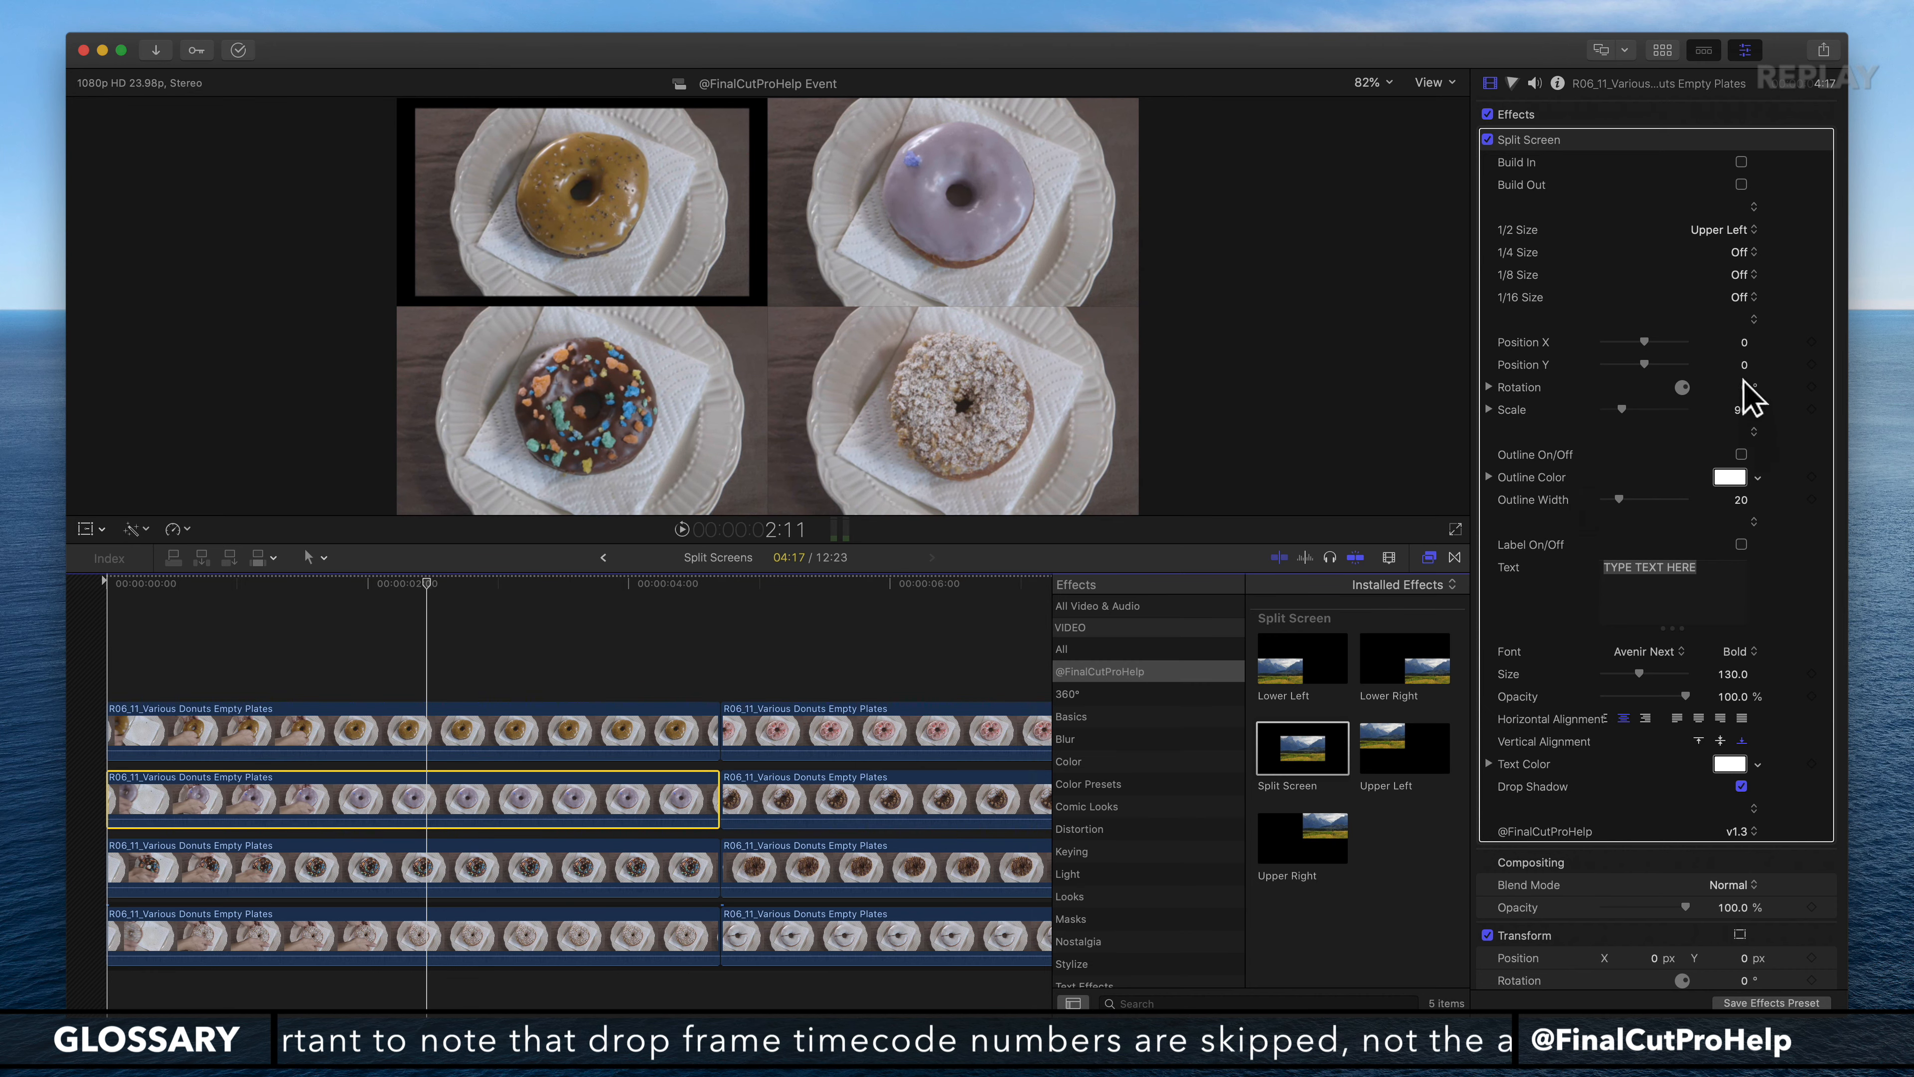
pyautogui.click(1740, 412)
pyautogui.write('9')
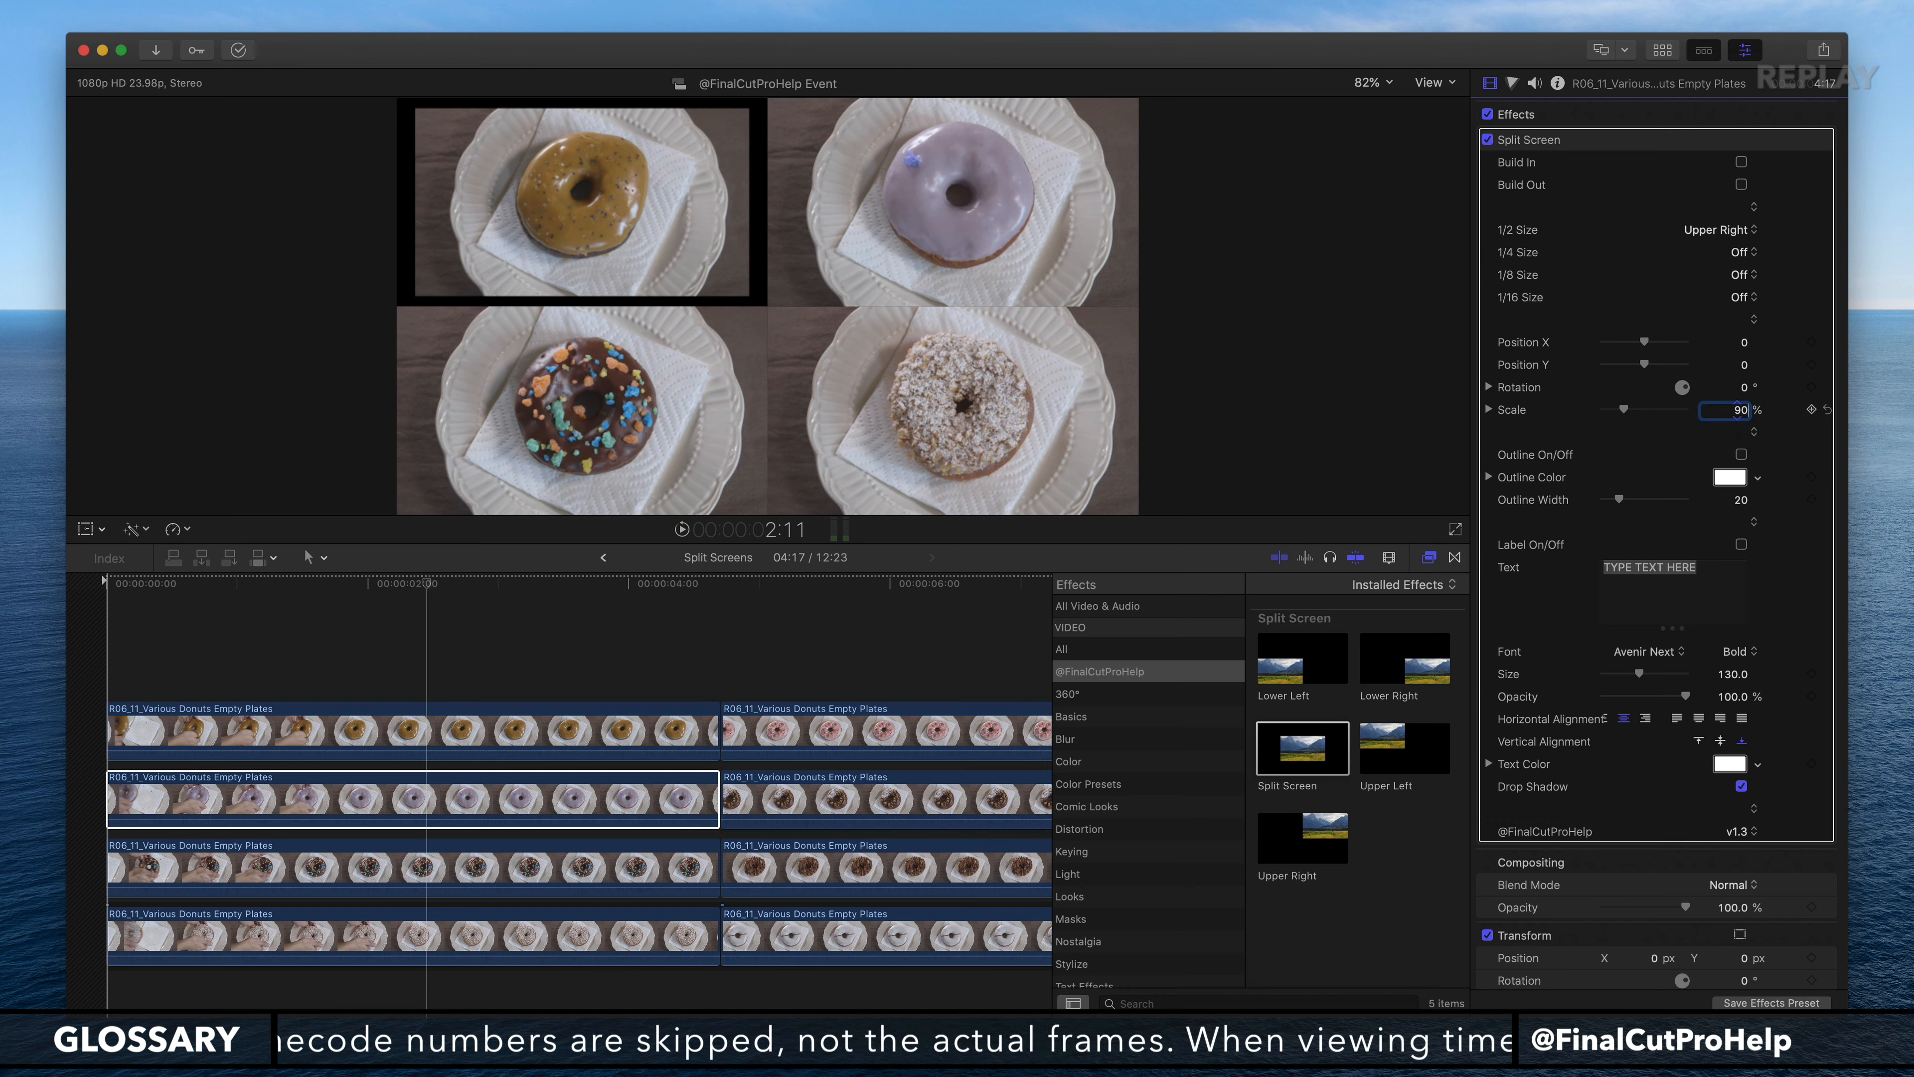
pyautogui.write('0')
pyautogui.press('Return')
# Step: Scale the lower-left sprinkled donut clip to 90% in its Split Screen settings
pyautogui.click(620, 875)
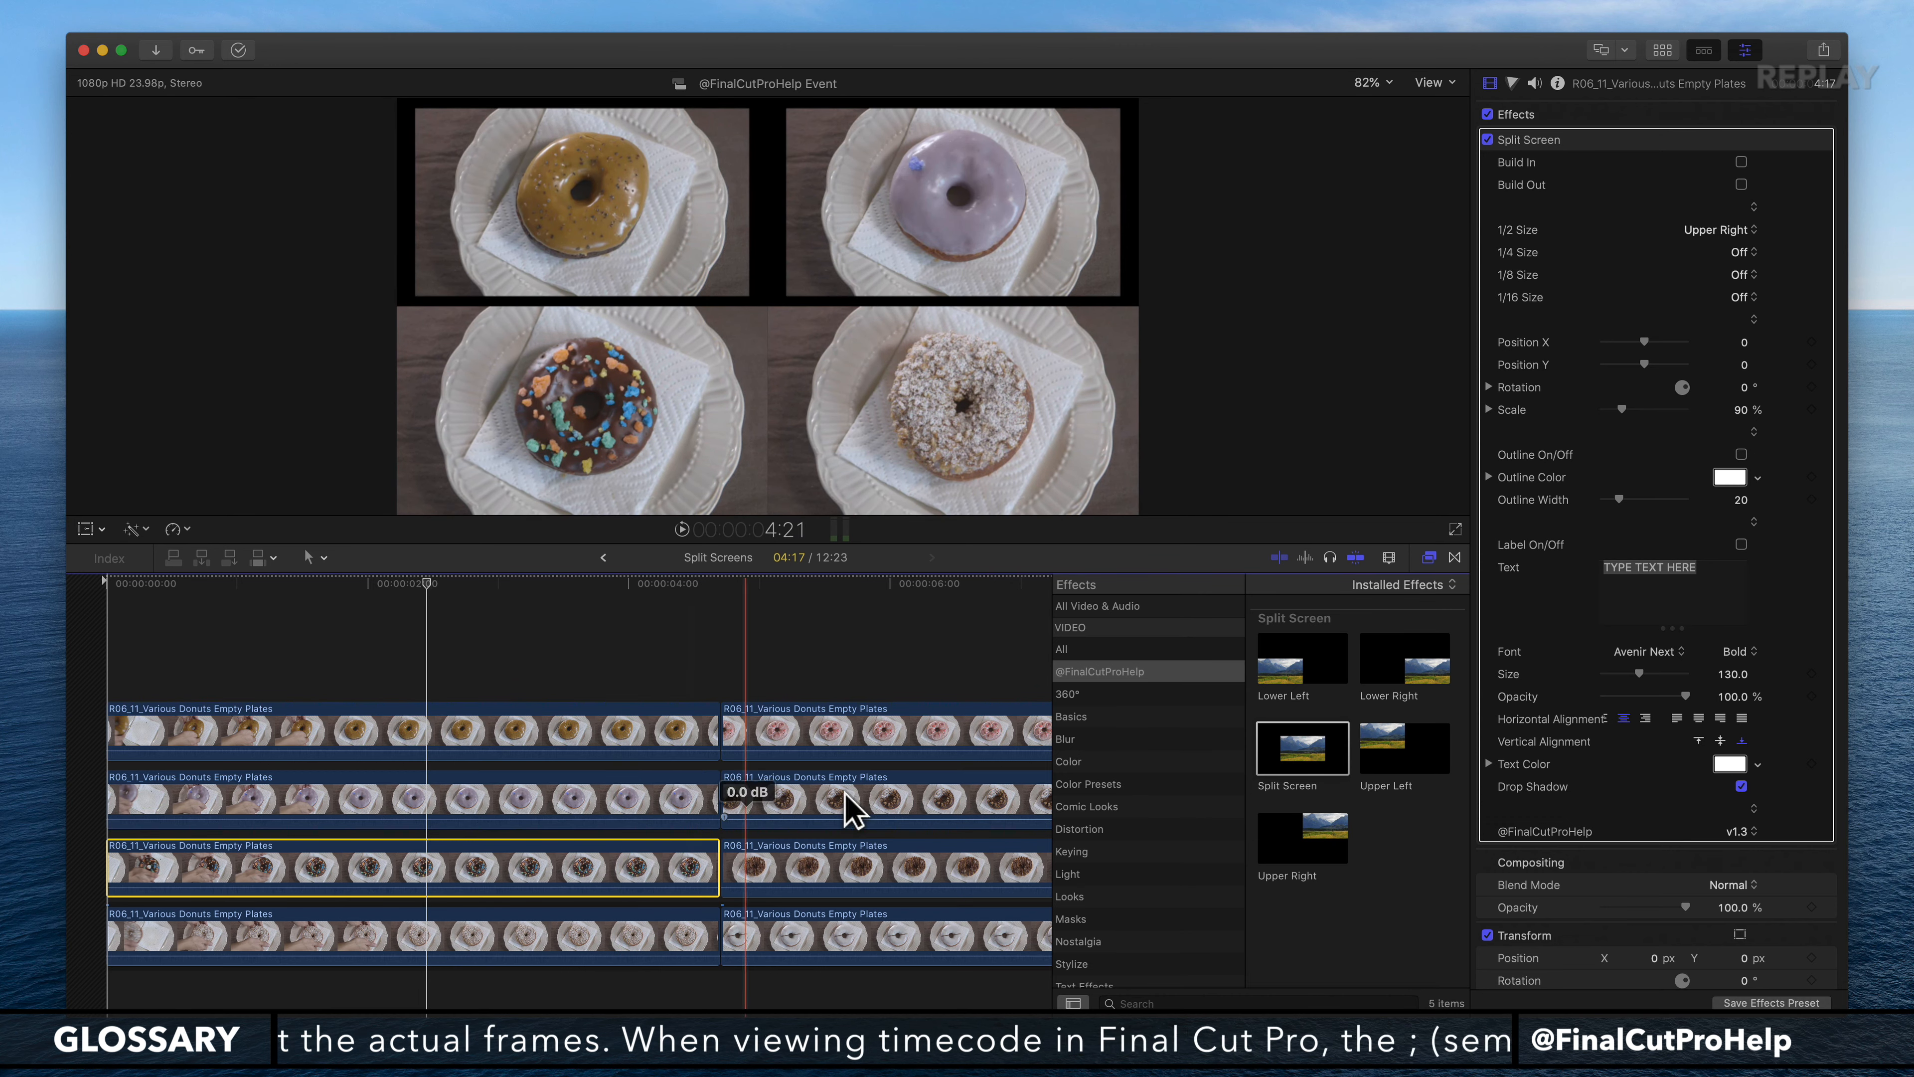
pyautogui.click(1741, 411)
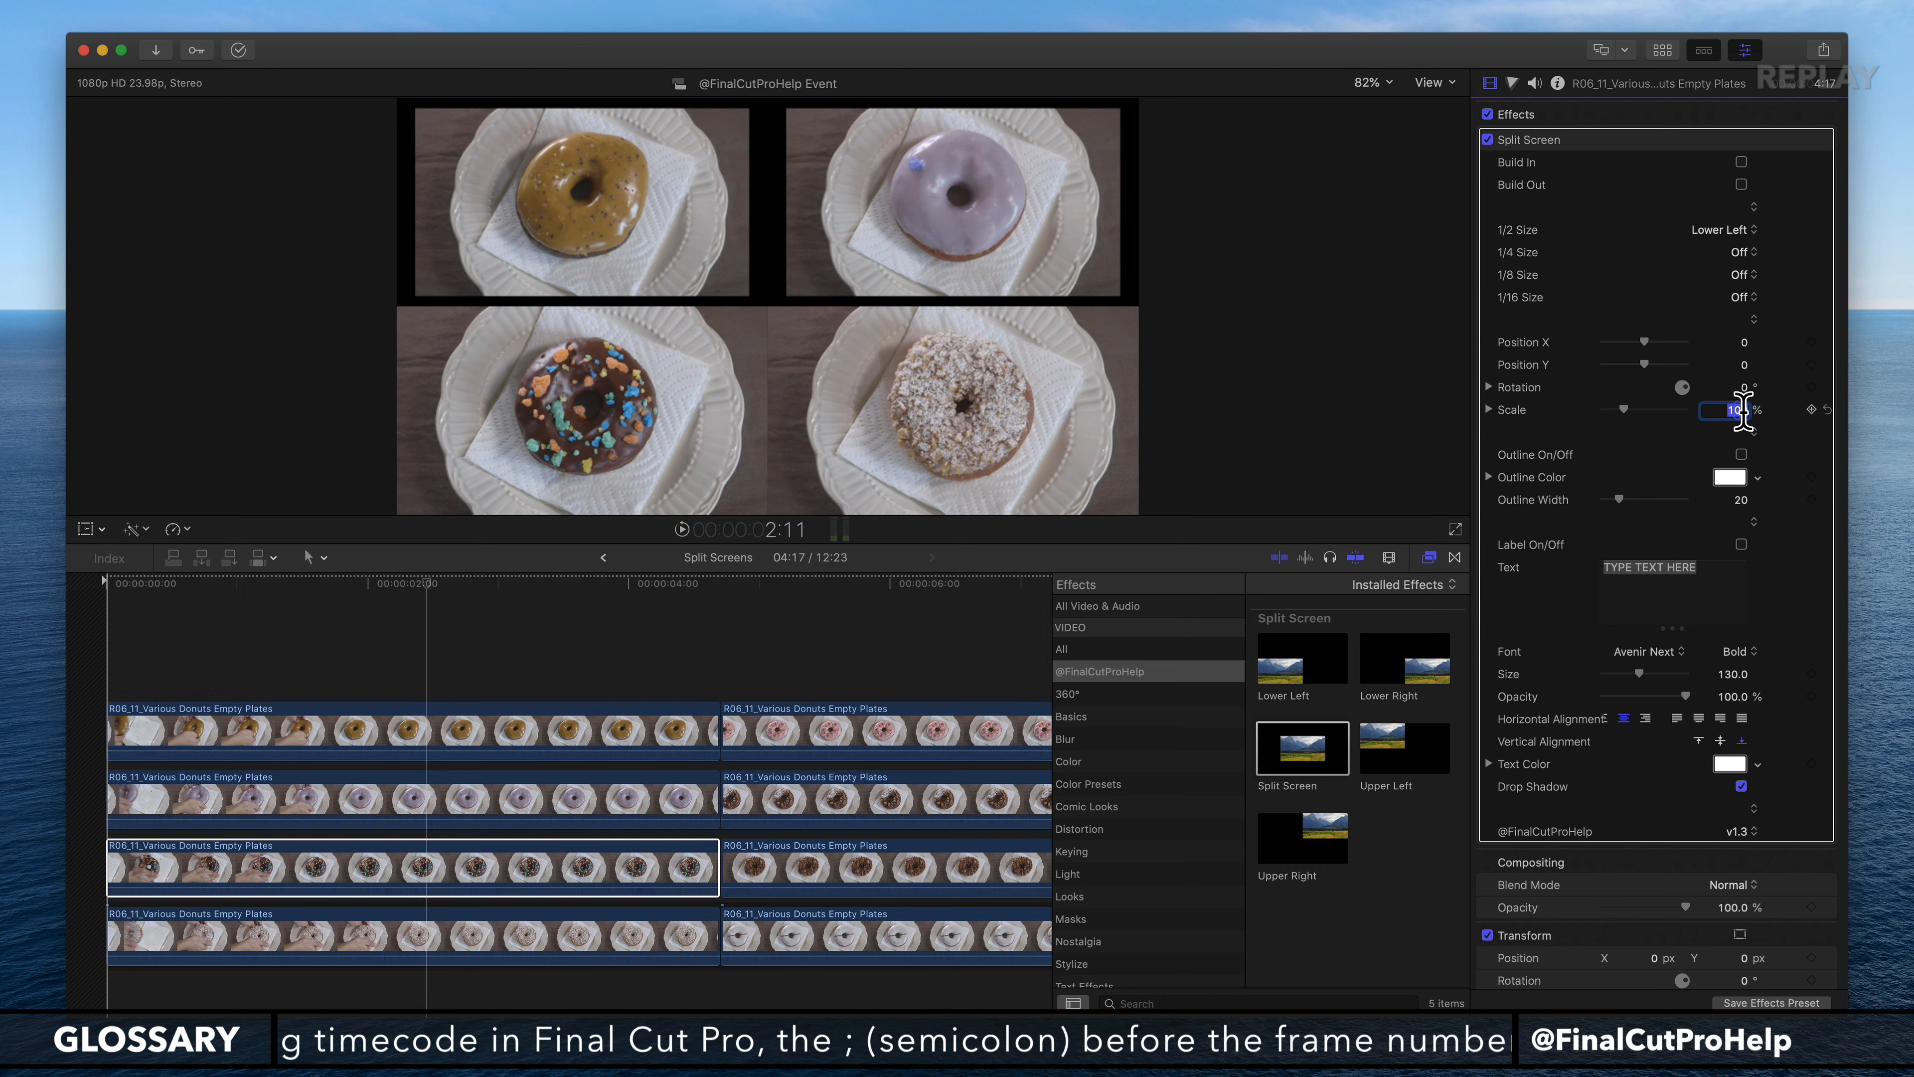
pyautogui.write('90')
pyautogui.press('Return')
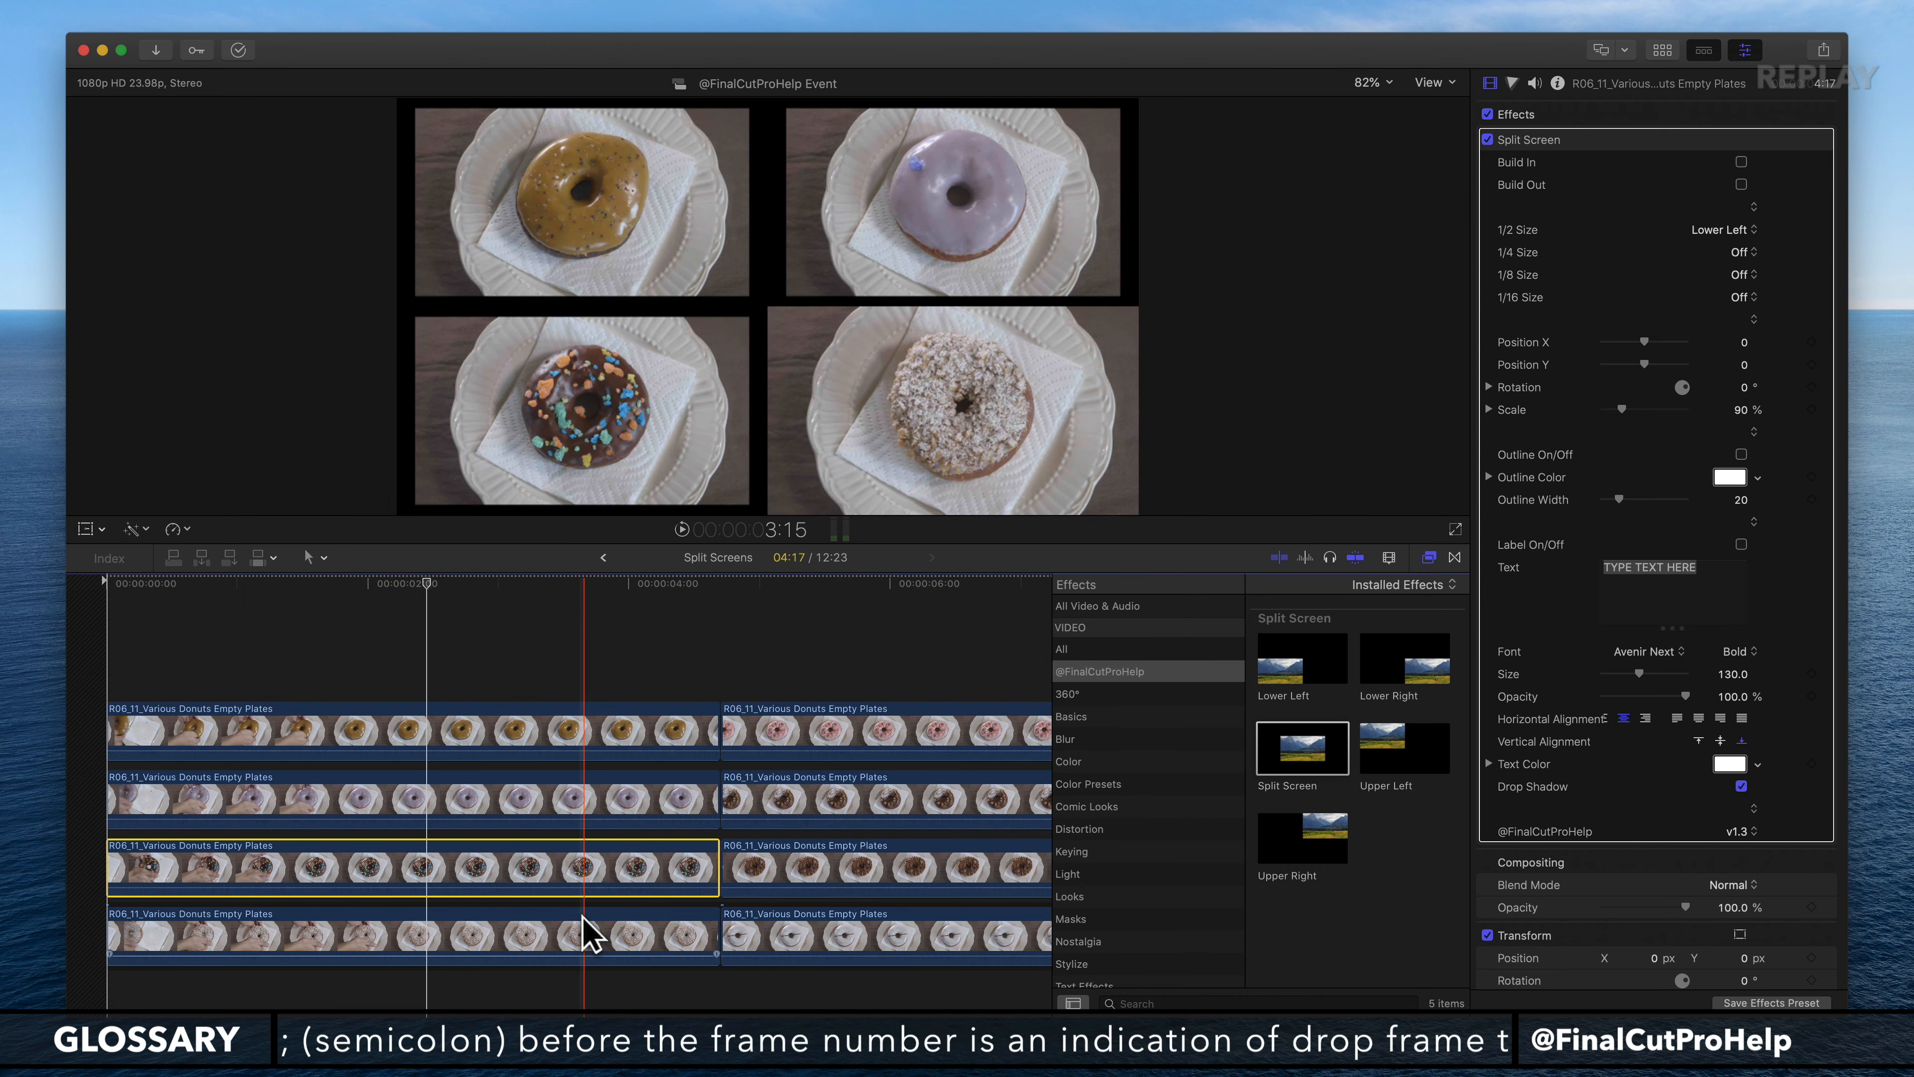
# Step: Scale the lower-right donut clip to 90% in its Split Screen settings
pyautogui.click(585, 932)
pyautogui.click(1737, 411)
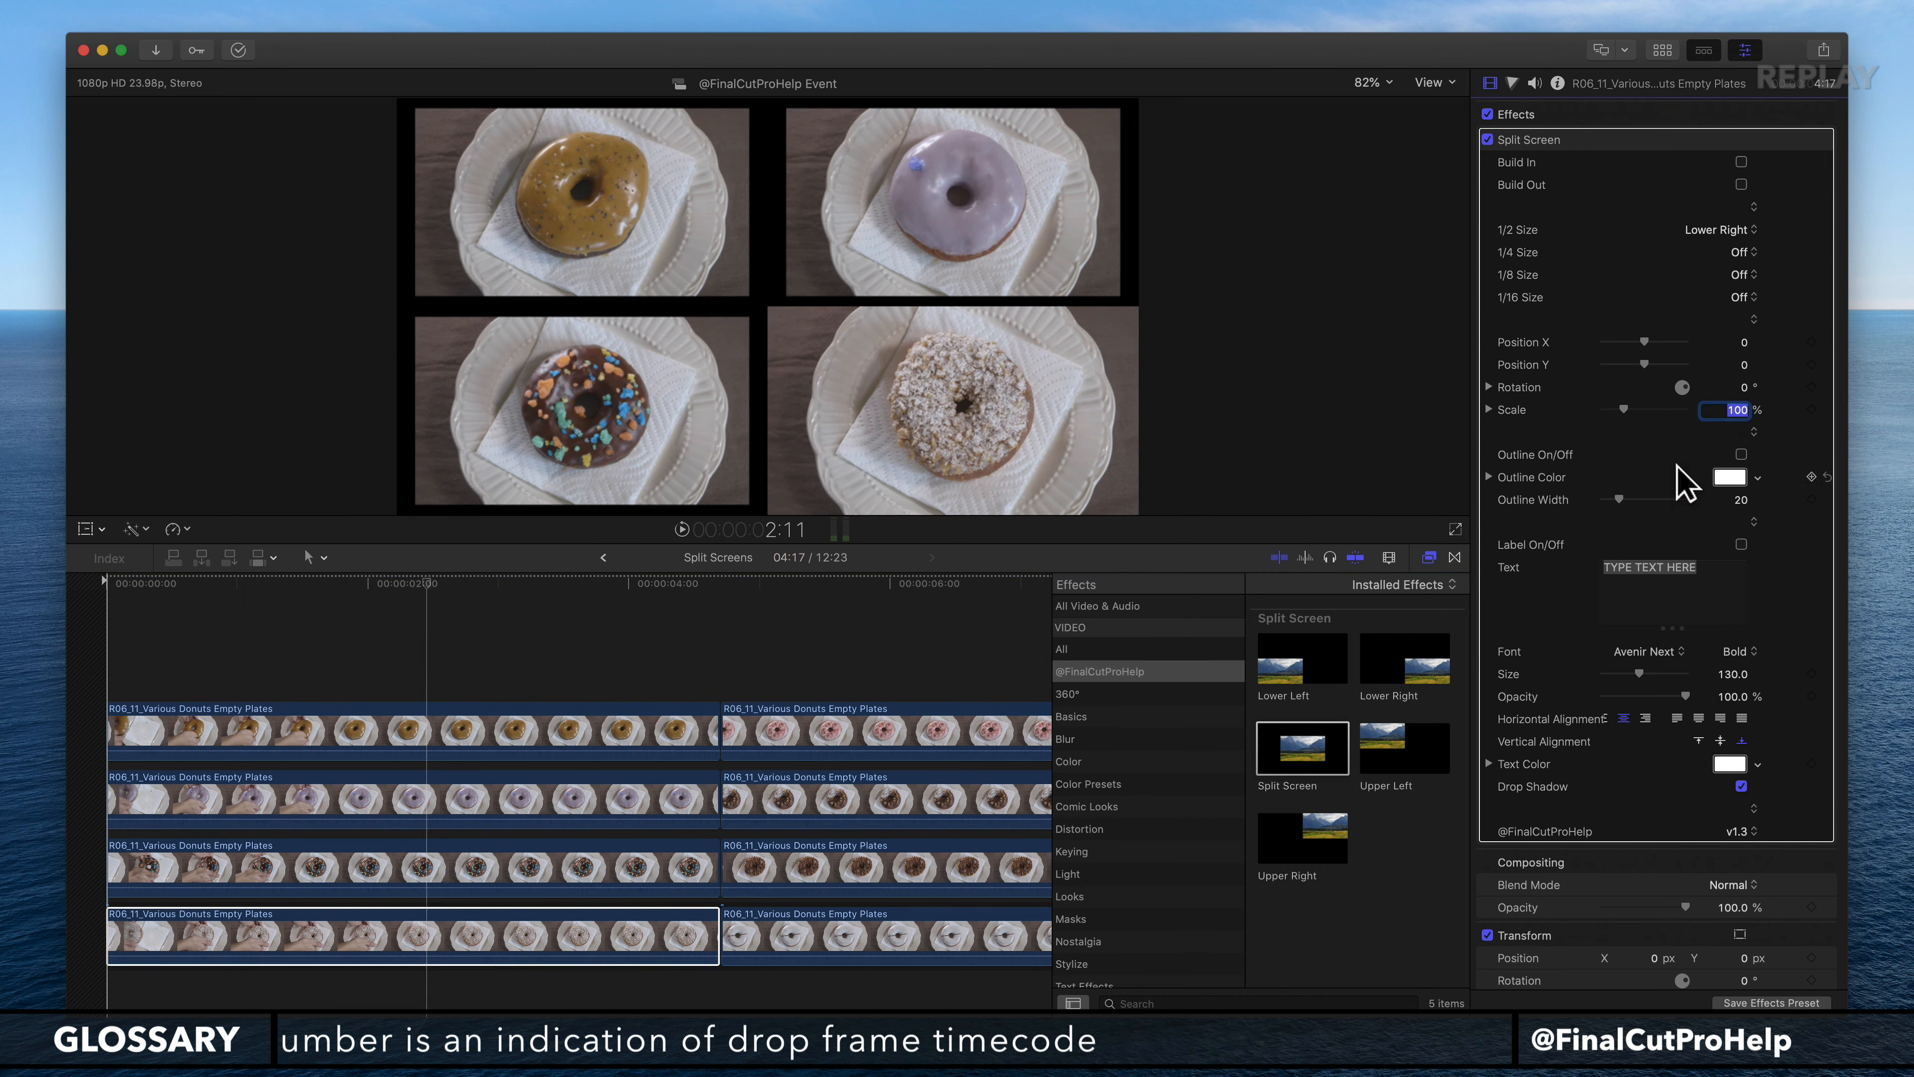
pyautogui.press('Return')
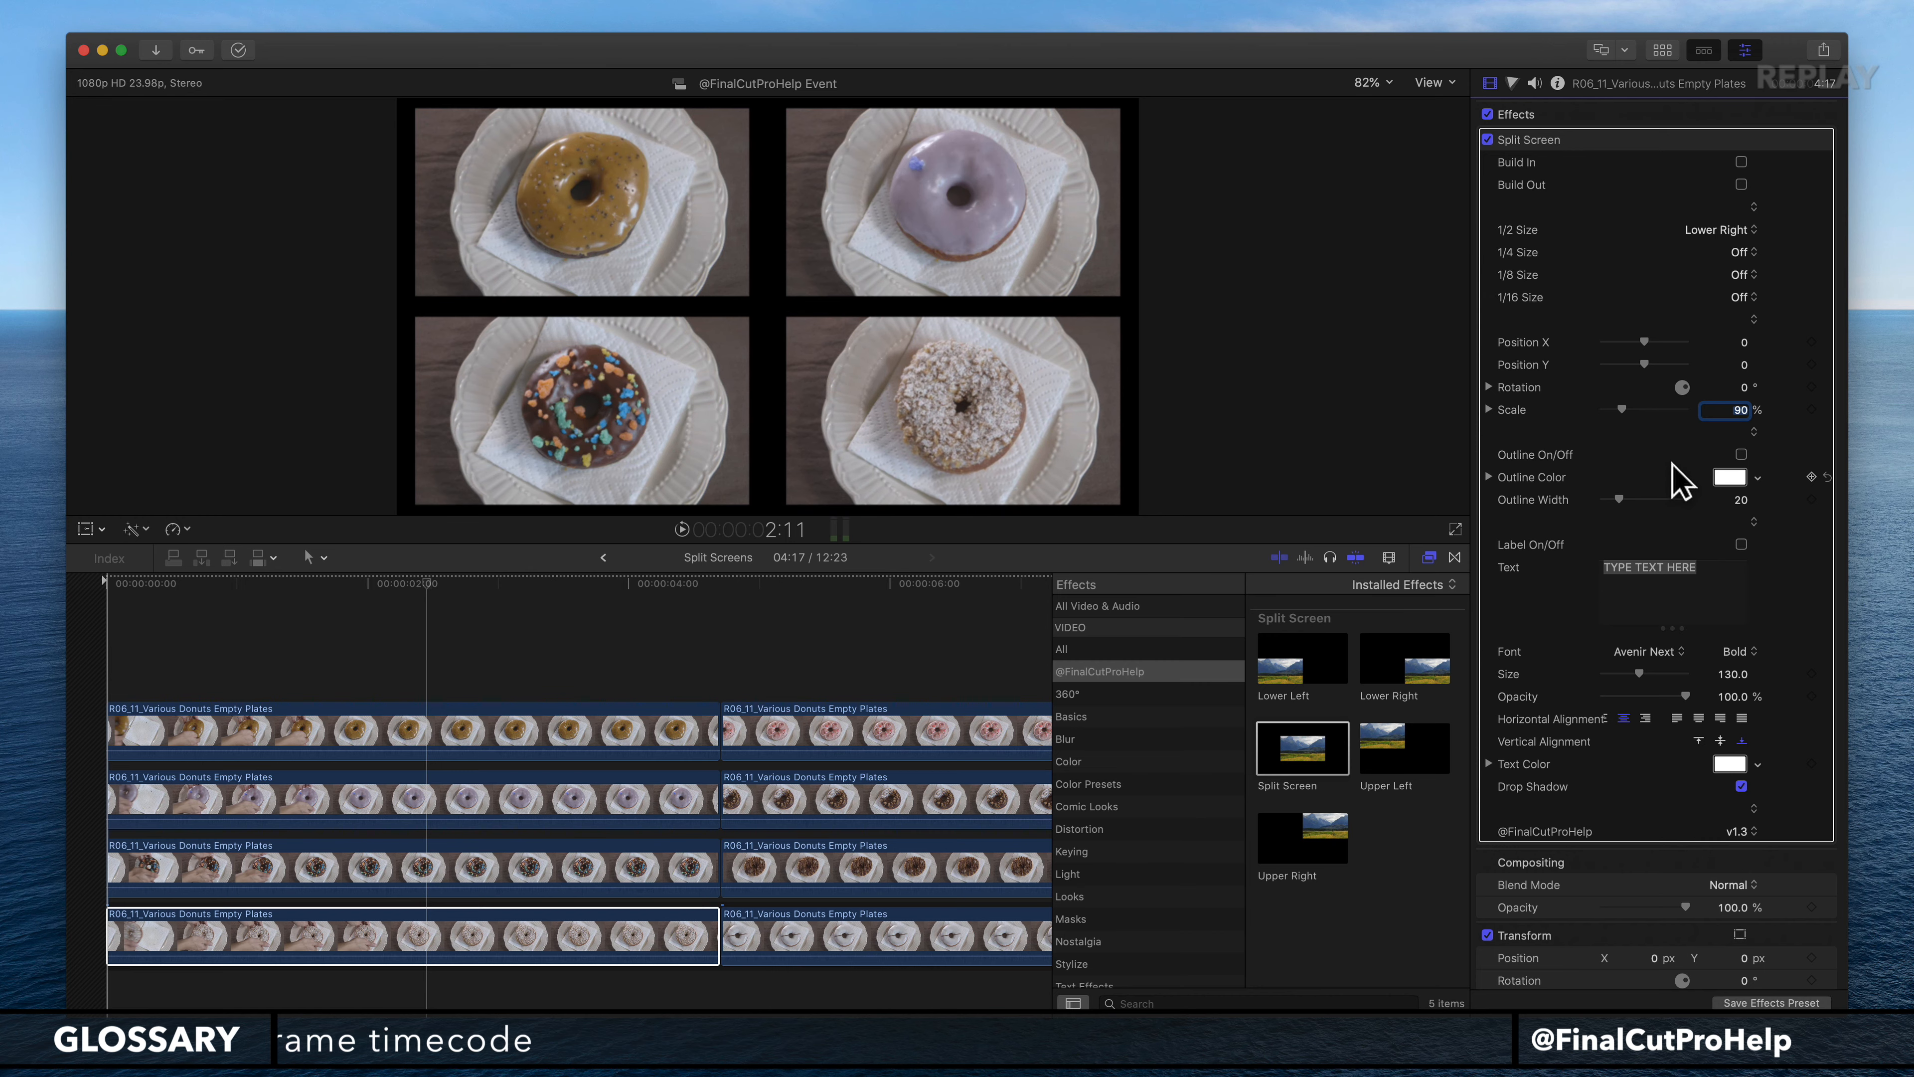
# Step: Try the second group's pink donut clip as a full-frame background under the first stack, removing its Split Screen effect
pyautogui.click(460, 584)
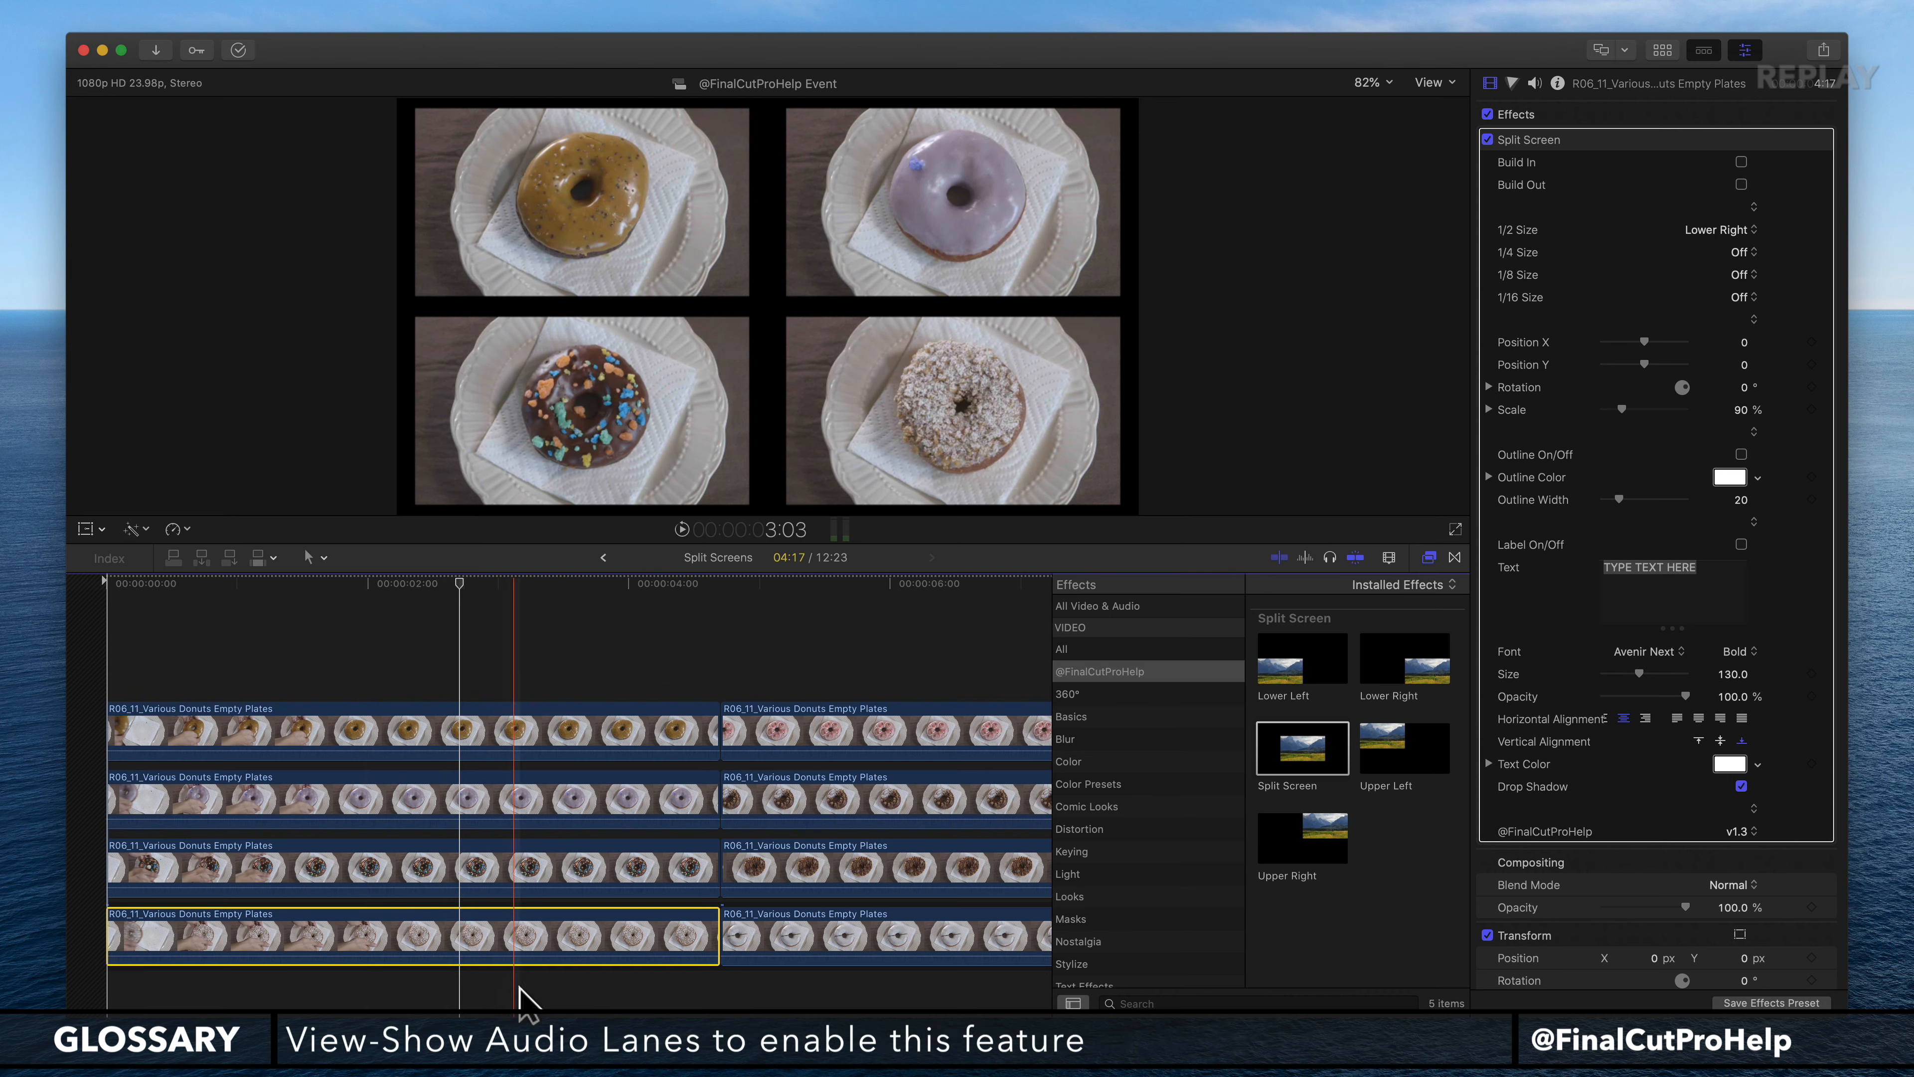
pyautogui.click(814, 720)
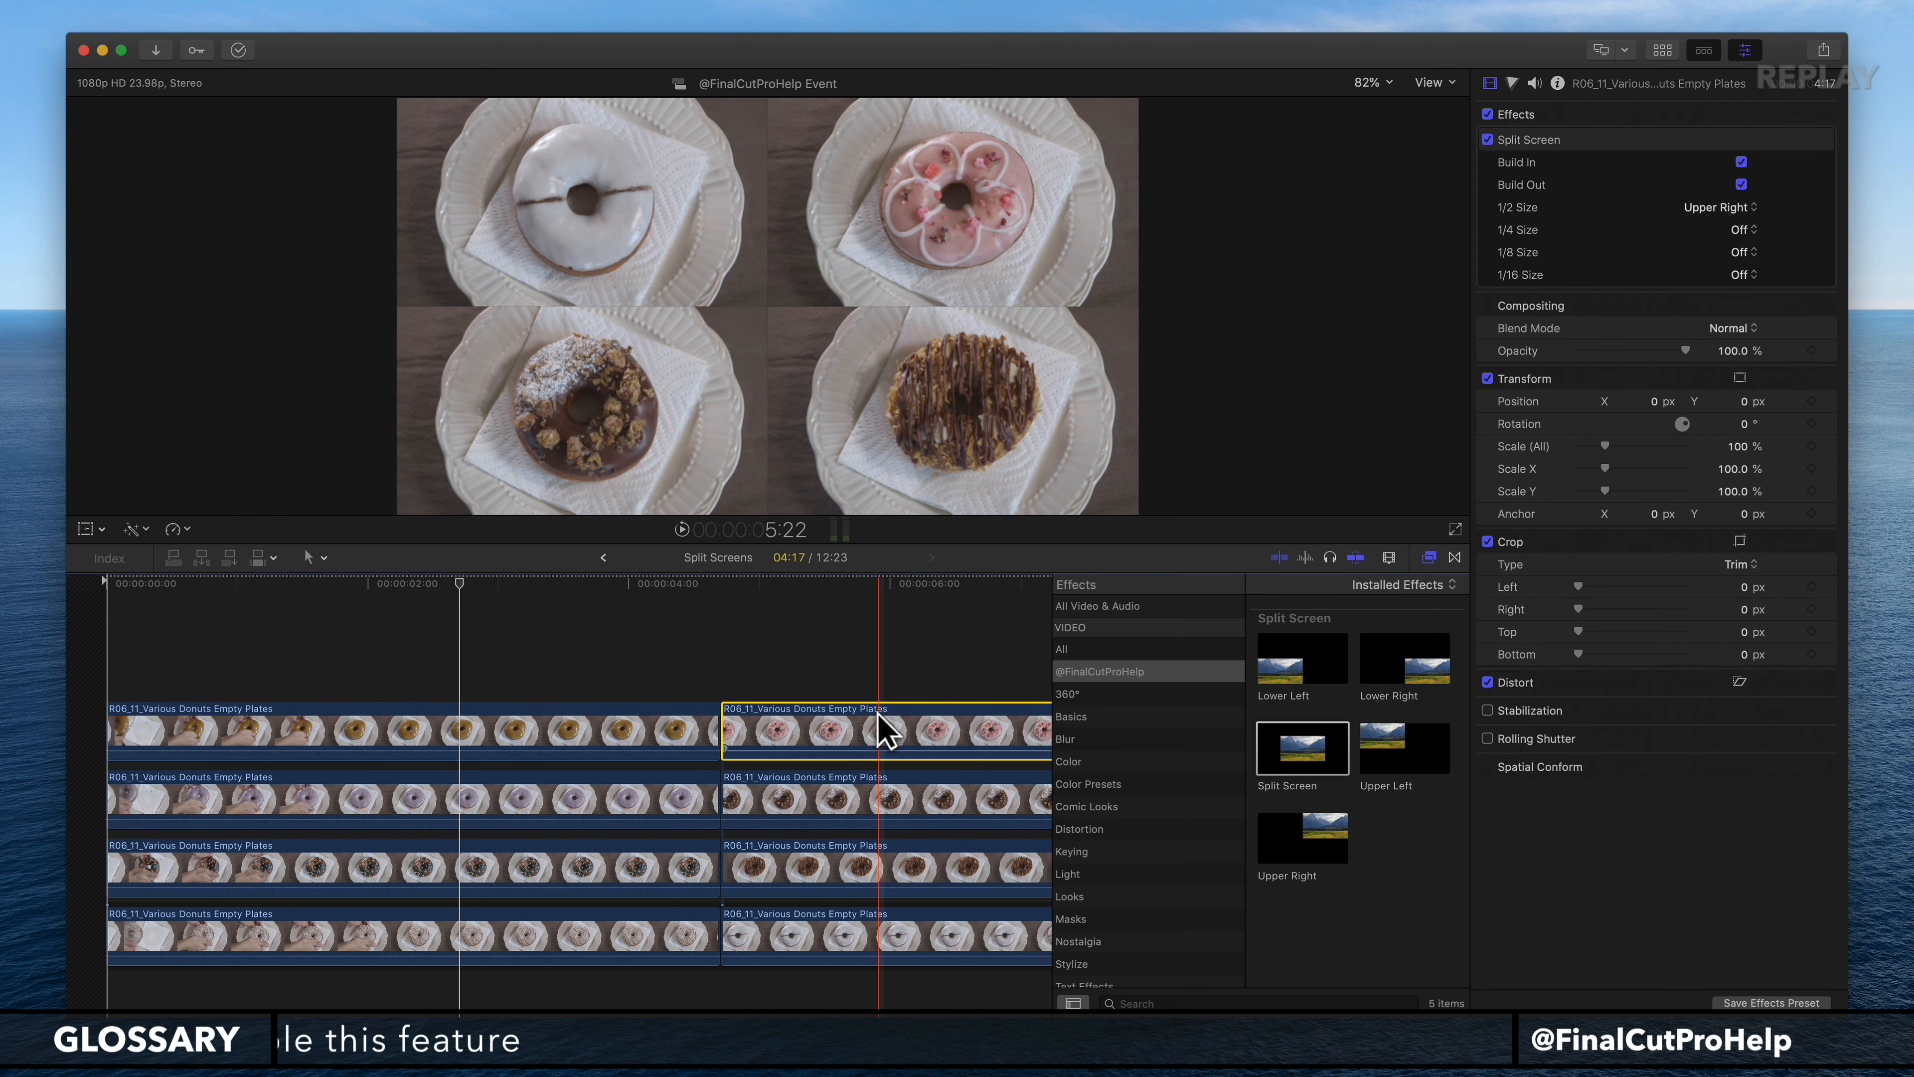
pyautogui.moveTo(852, 754); pyautogui.dragTo(328, 996)
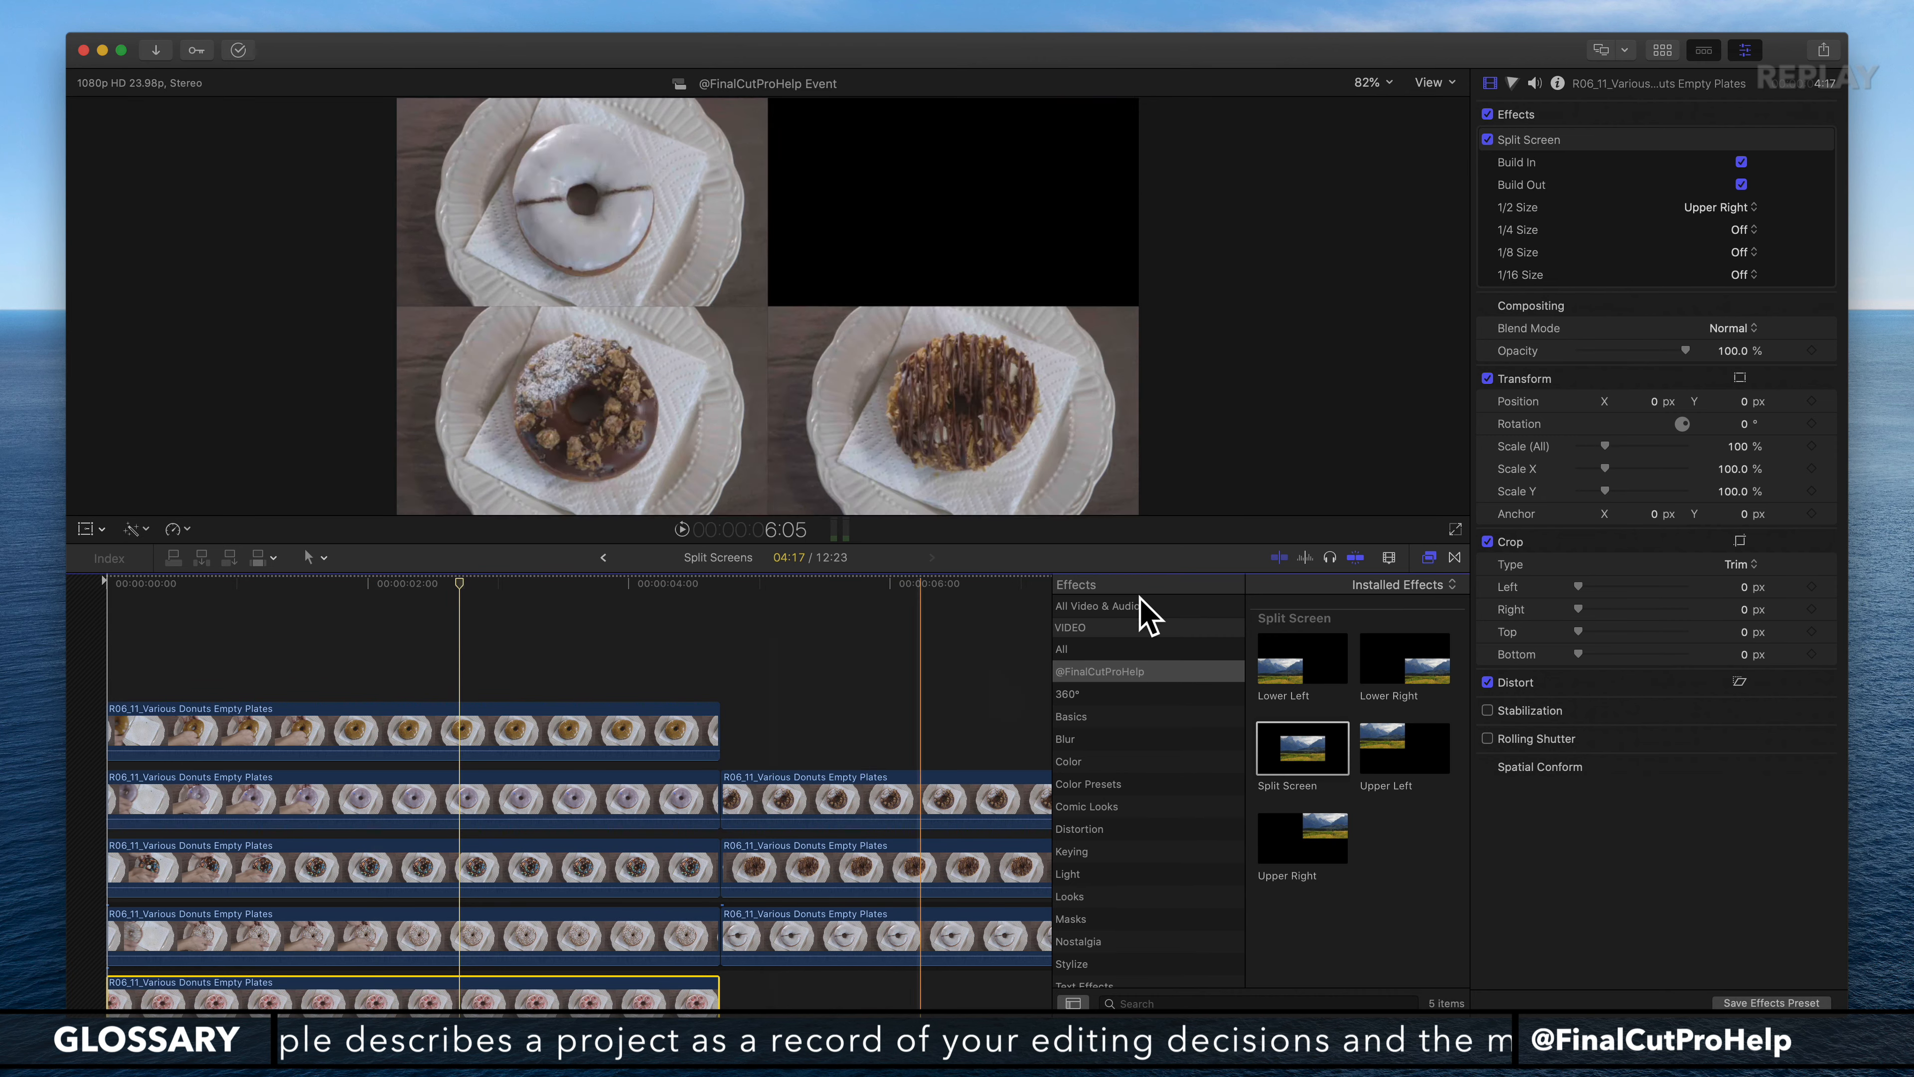
pyautogui.click(1544, 137)
pyautogui.press('Delete')
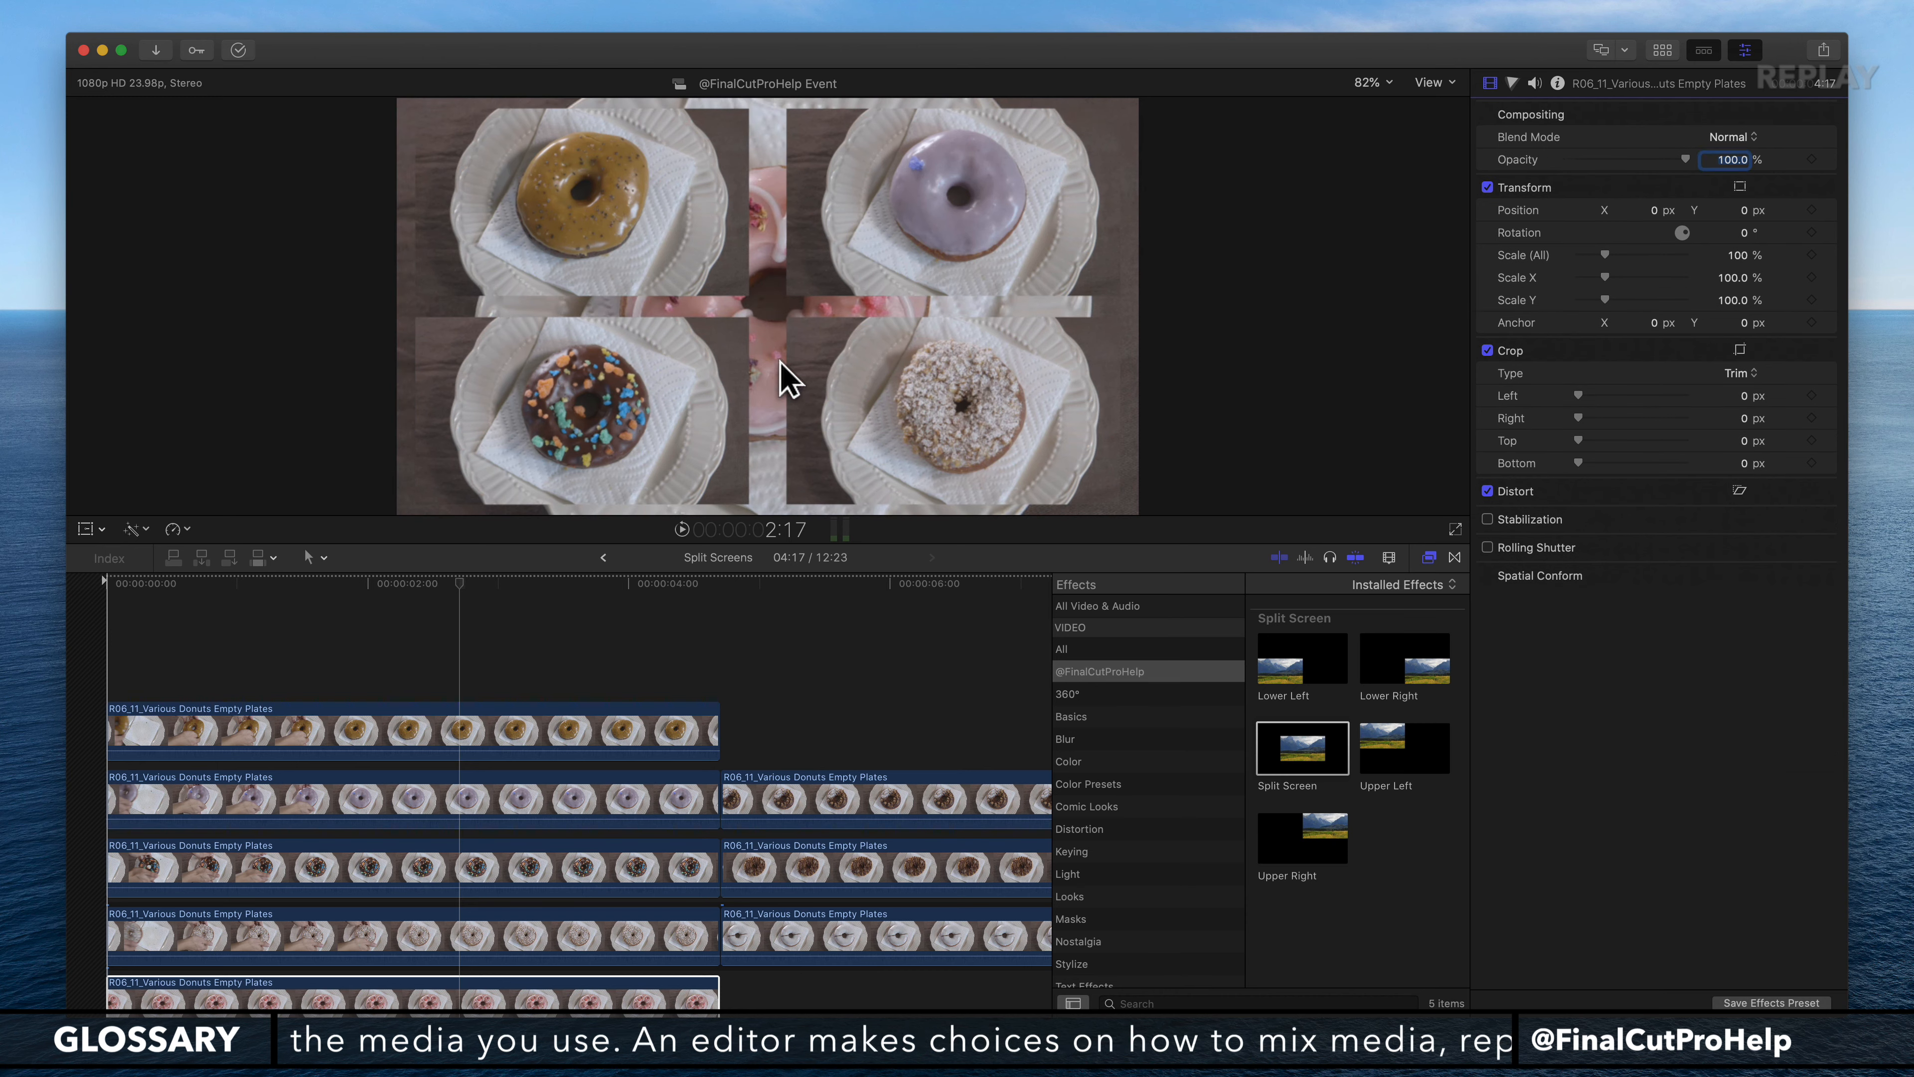
# Step: Delete the pink donut background clip from beneath the first stack
pyautogui.click(512, 999)
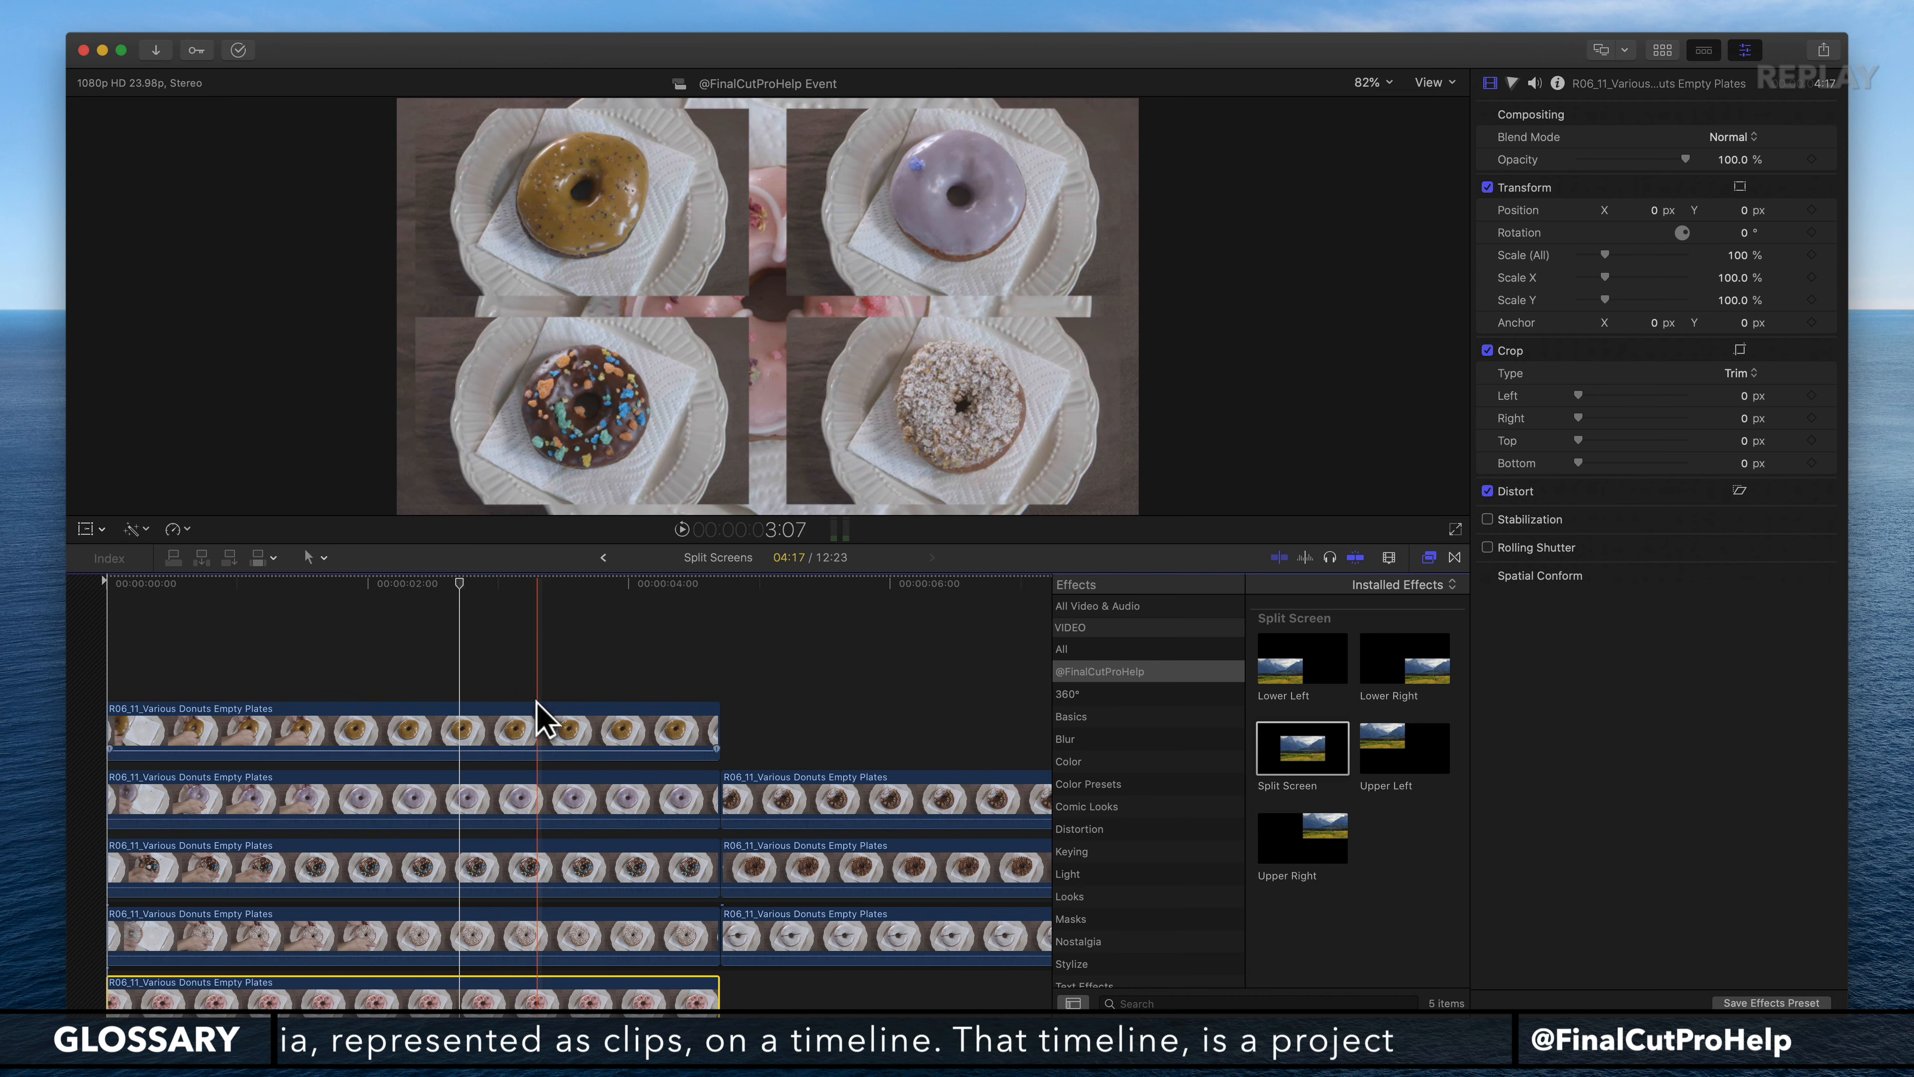
pyautogui.press('Delete')
# Step: Turn on the outline for the upper-left donut clip and set its width to 40
pyautogui.click(532, 728)
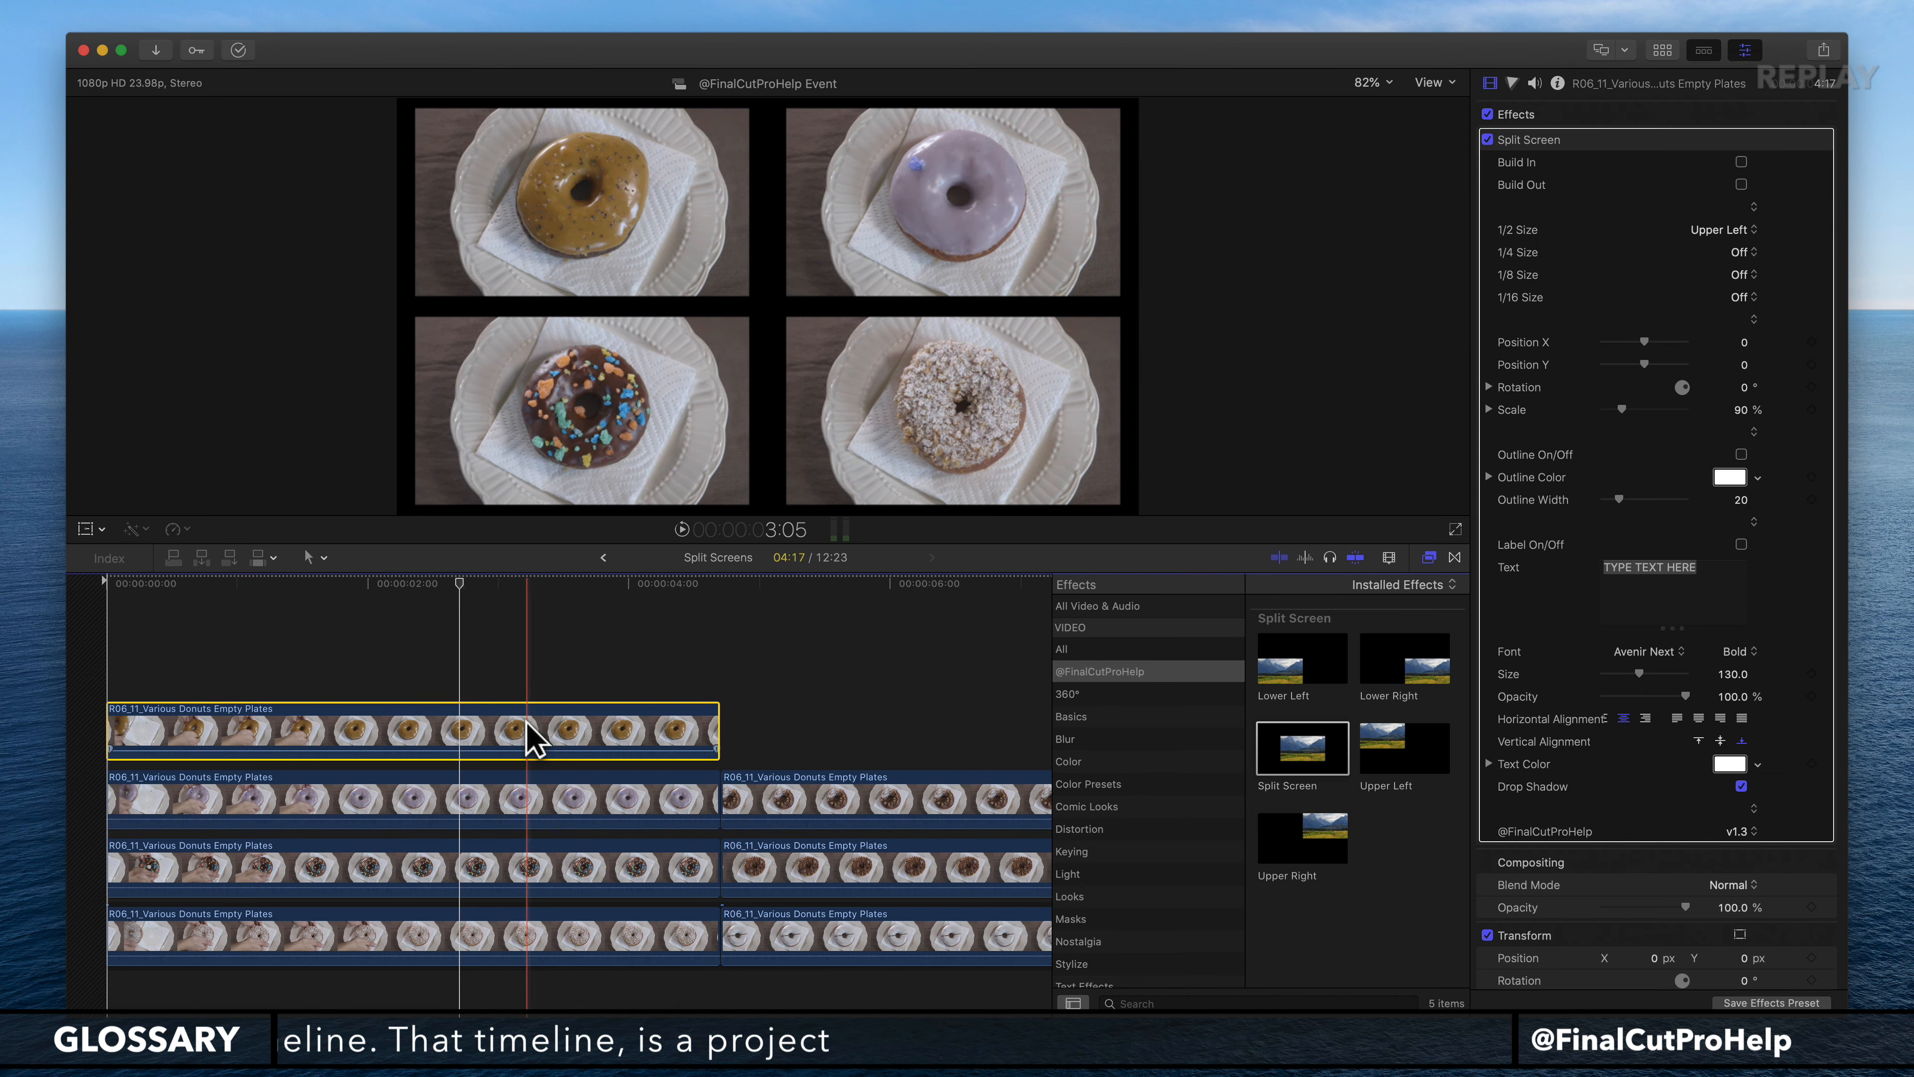
pyautogui.click(1741, 454)
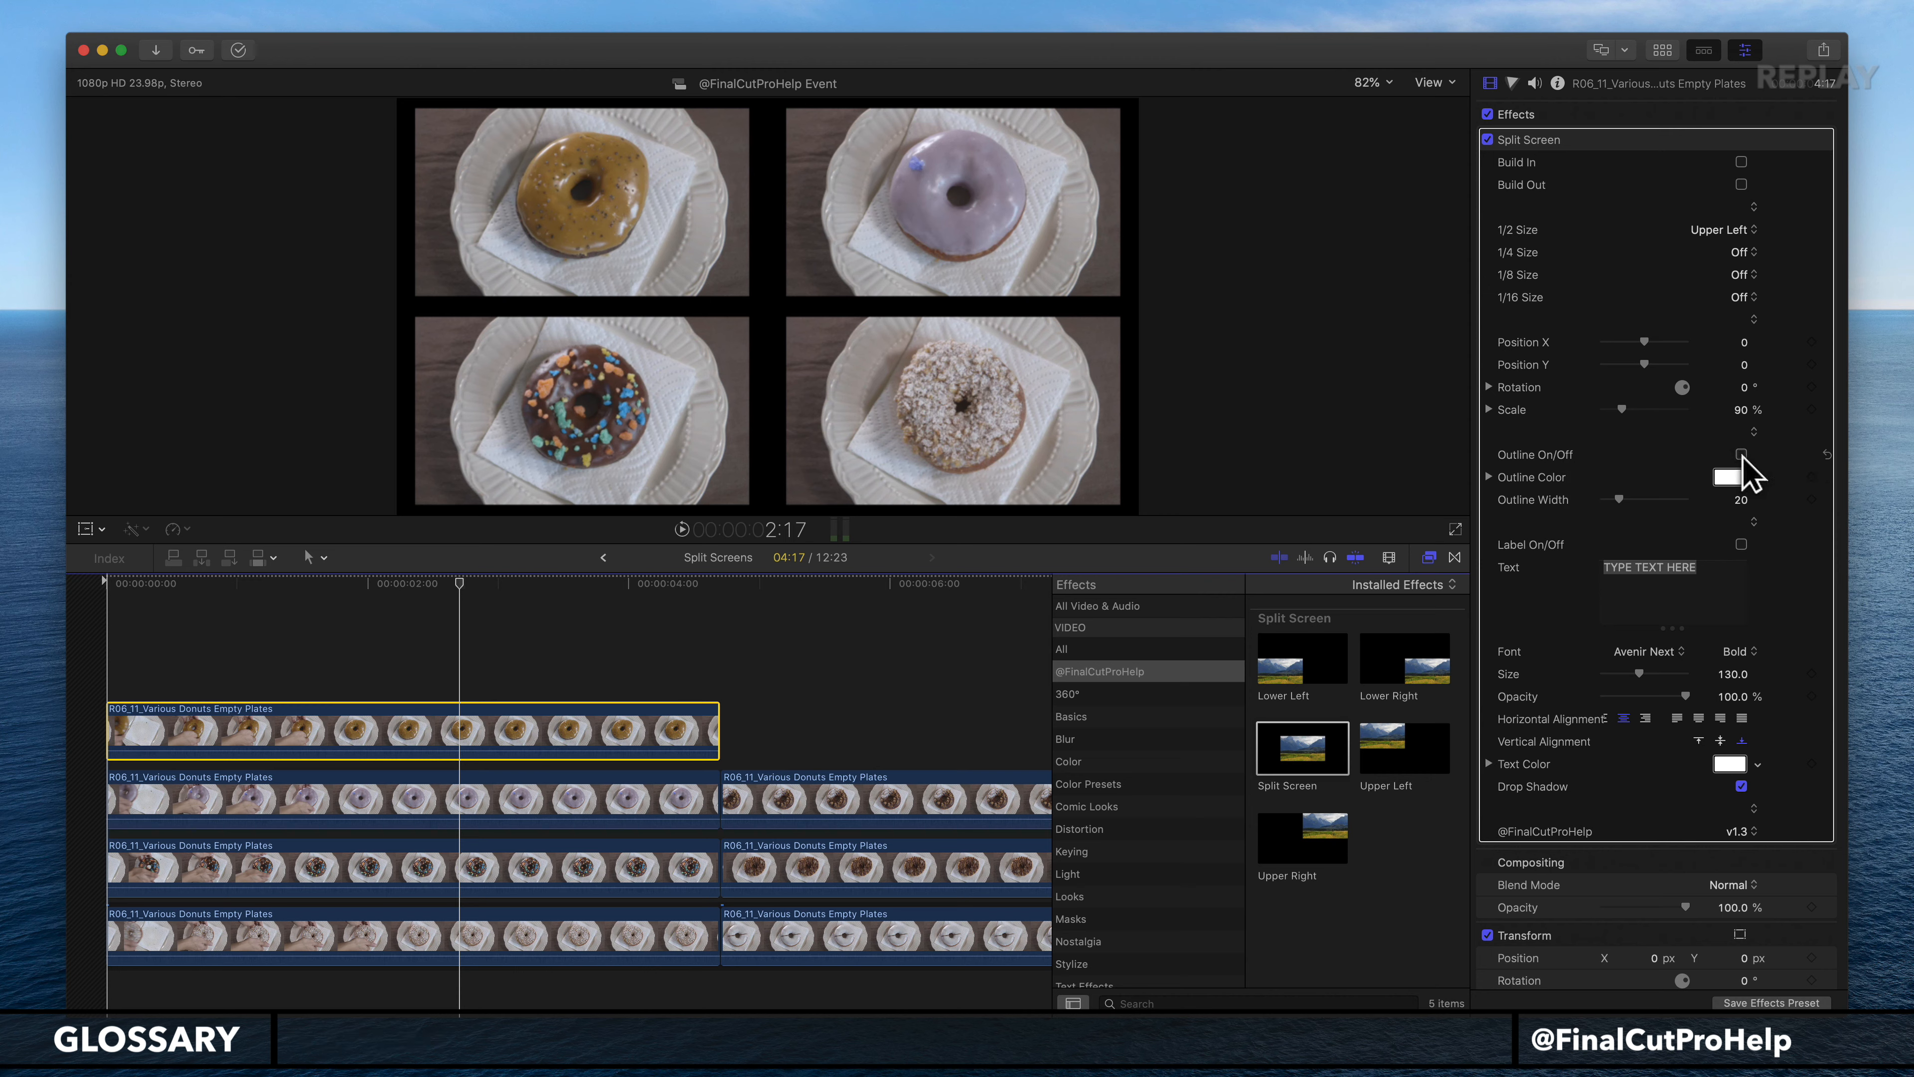
pyautogui.click(1739, 502)
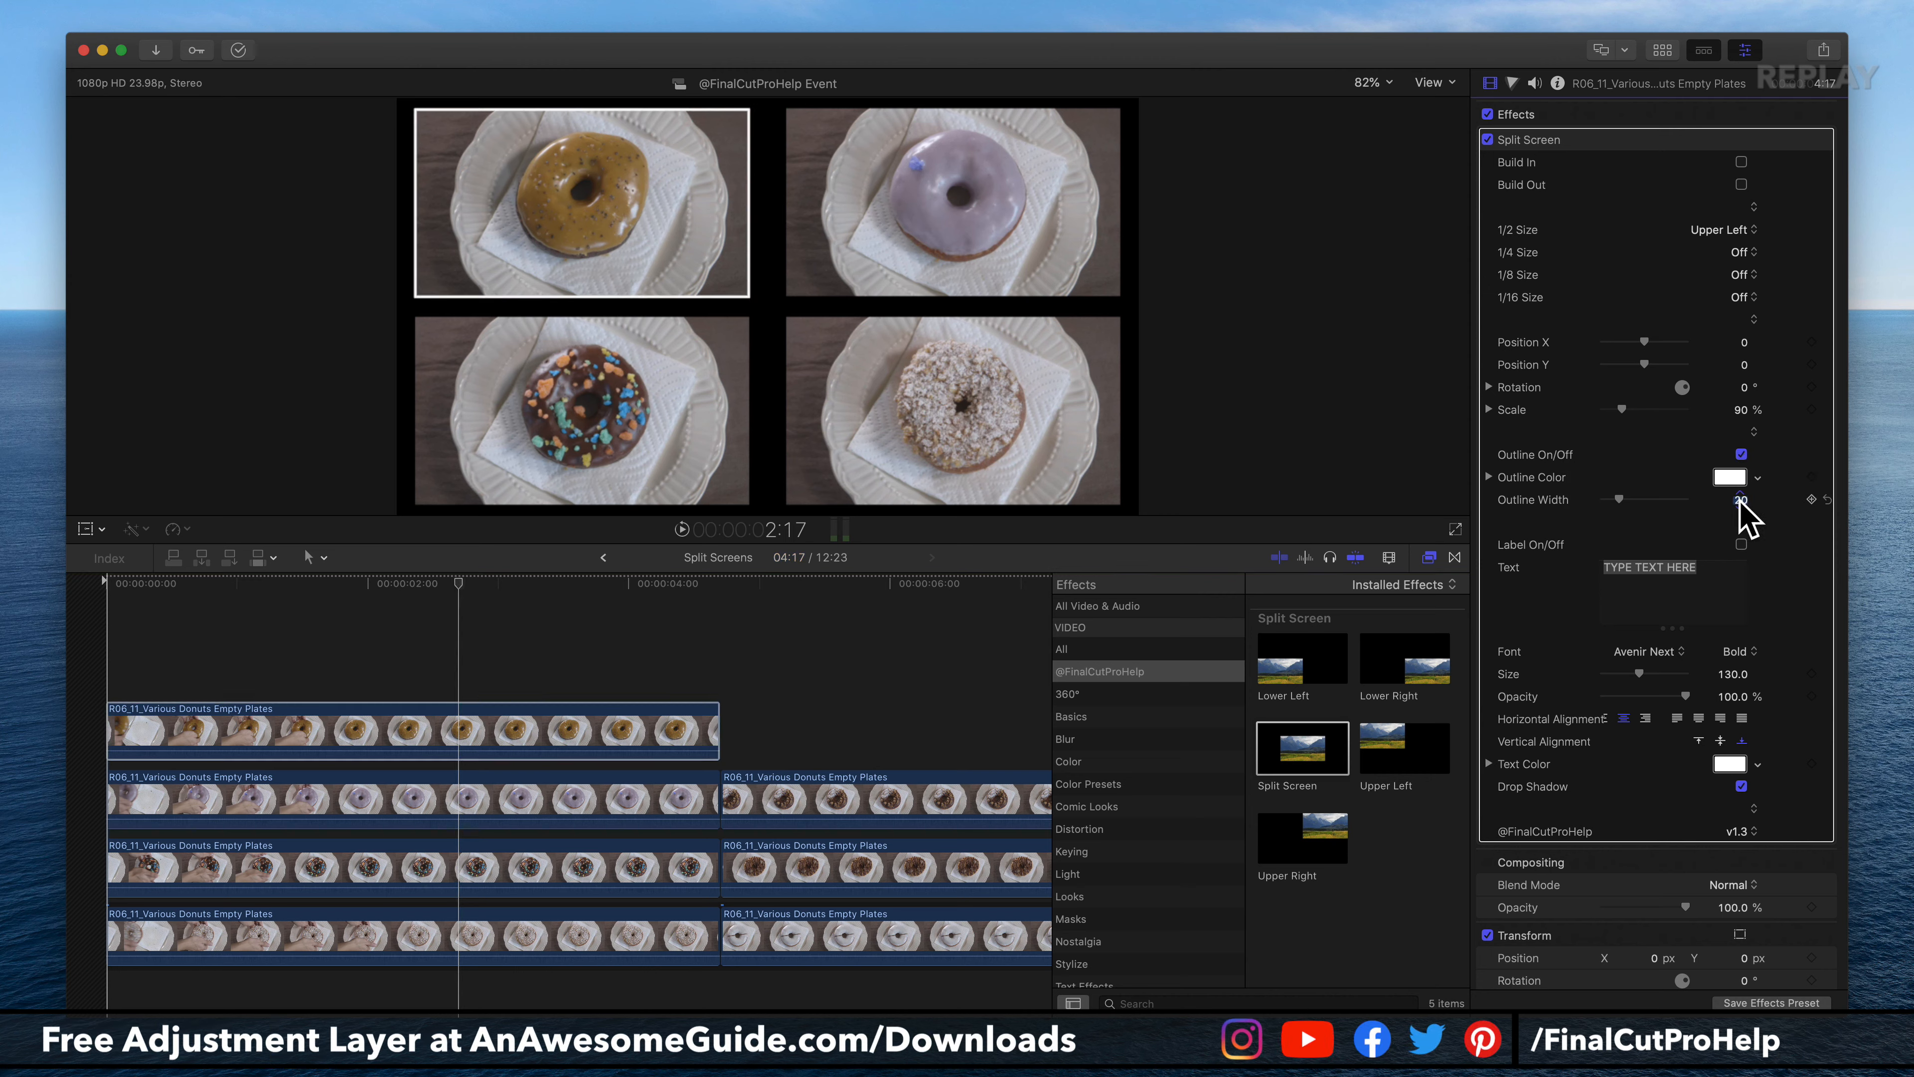
pyautogui.press('Return')
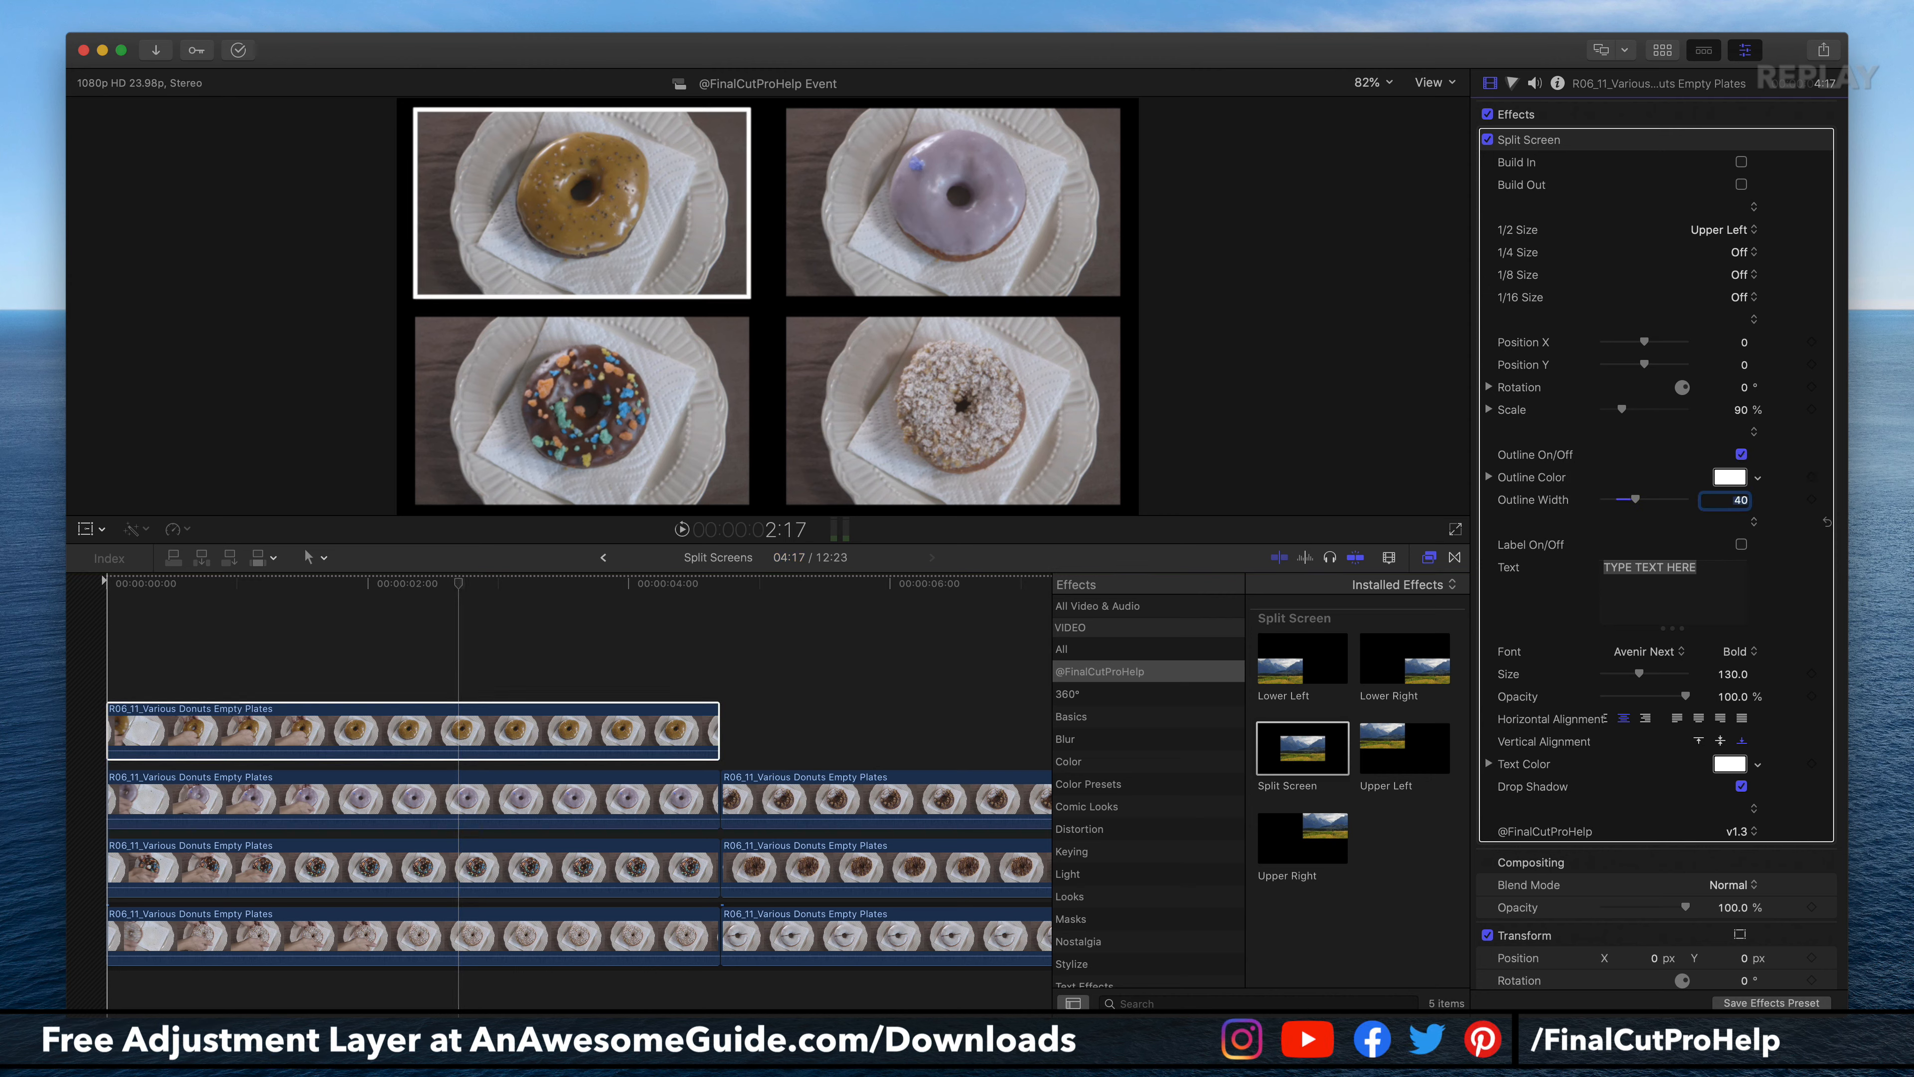
# Step: Look at the outline color's red, green and blue channels and its quick color palette
pyautogui.click(1489, 477)
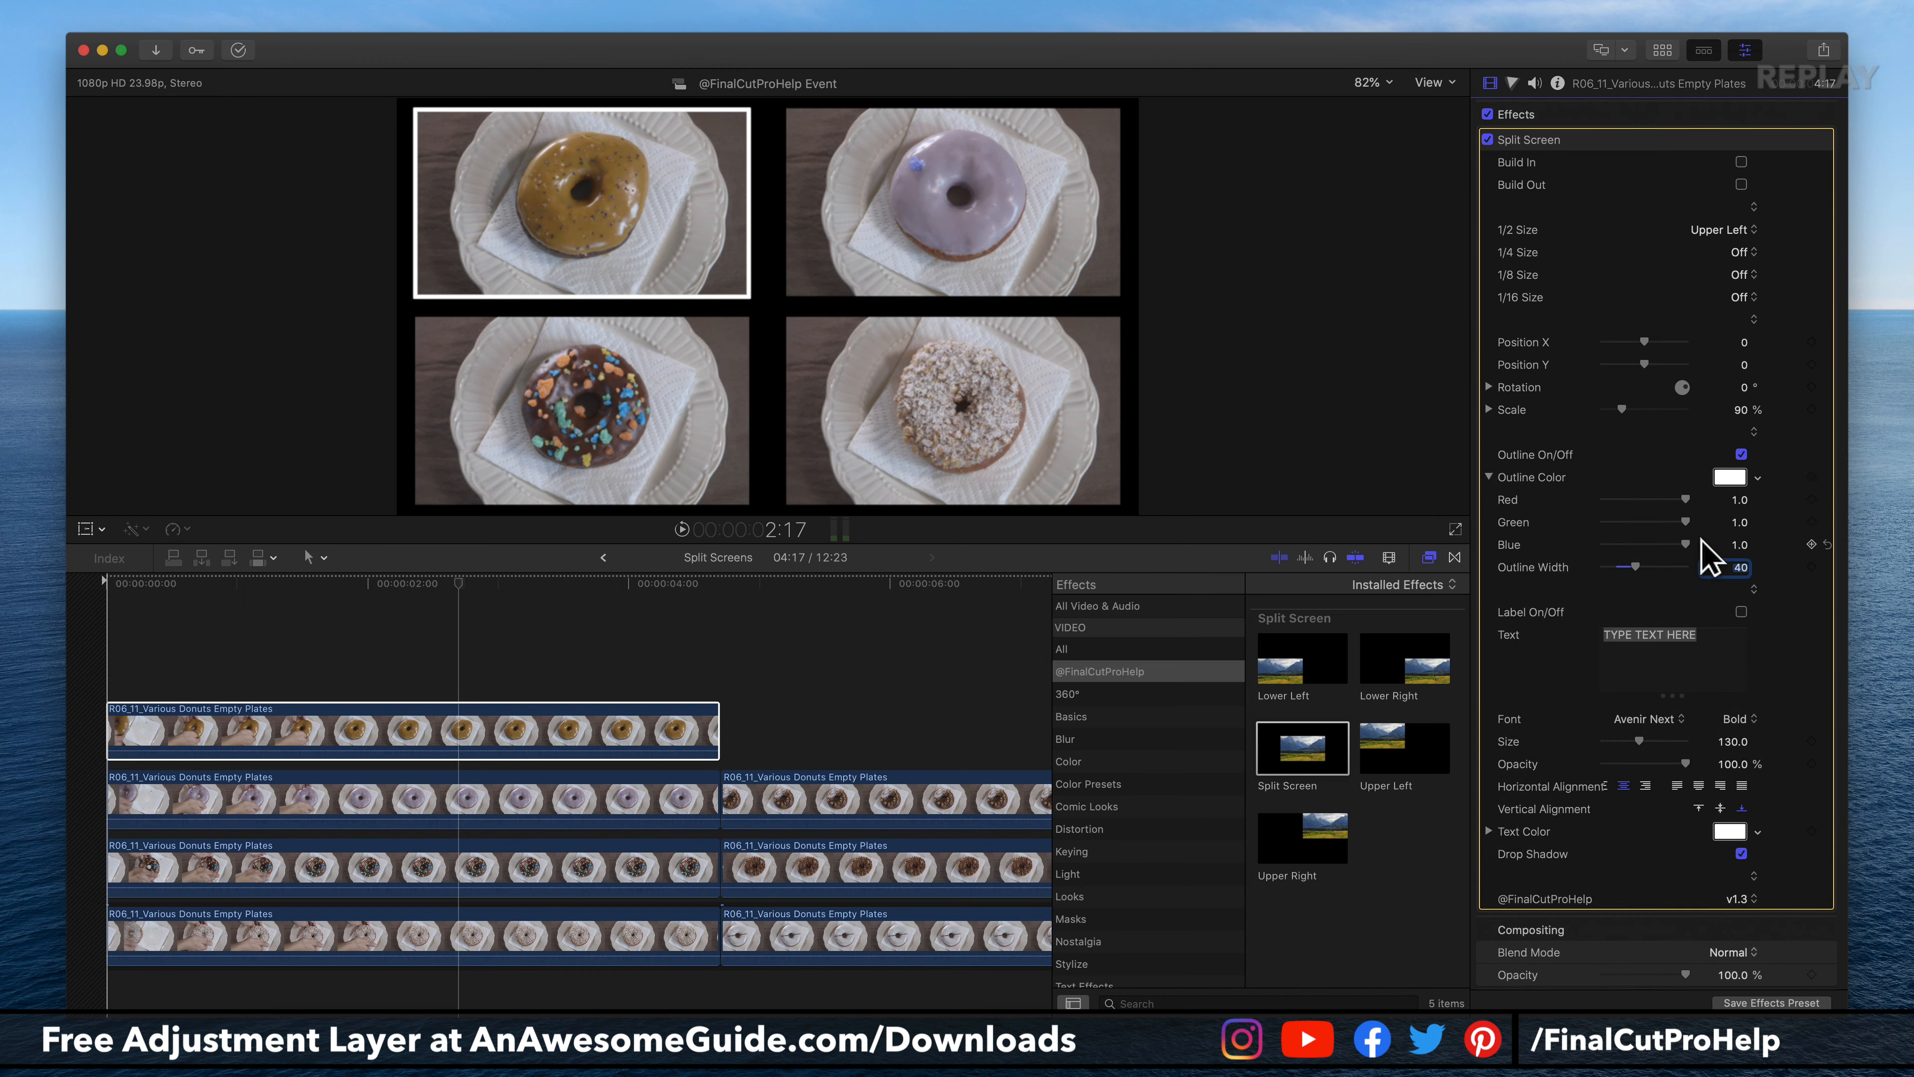
pyautogui.click(1488, 477)
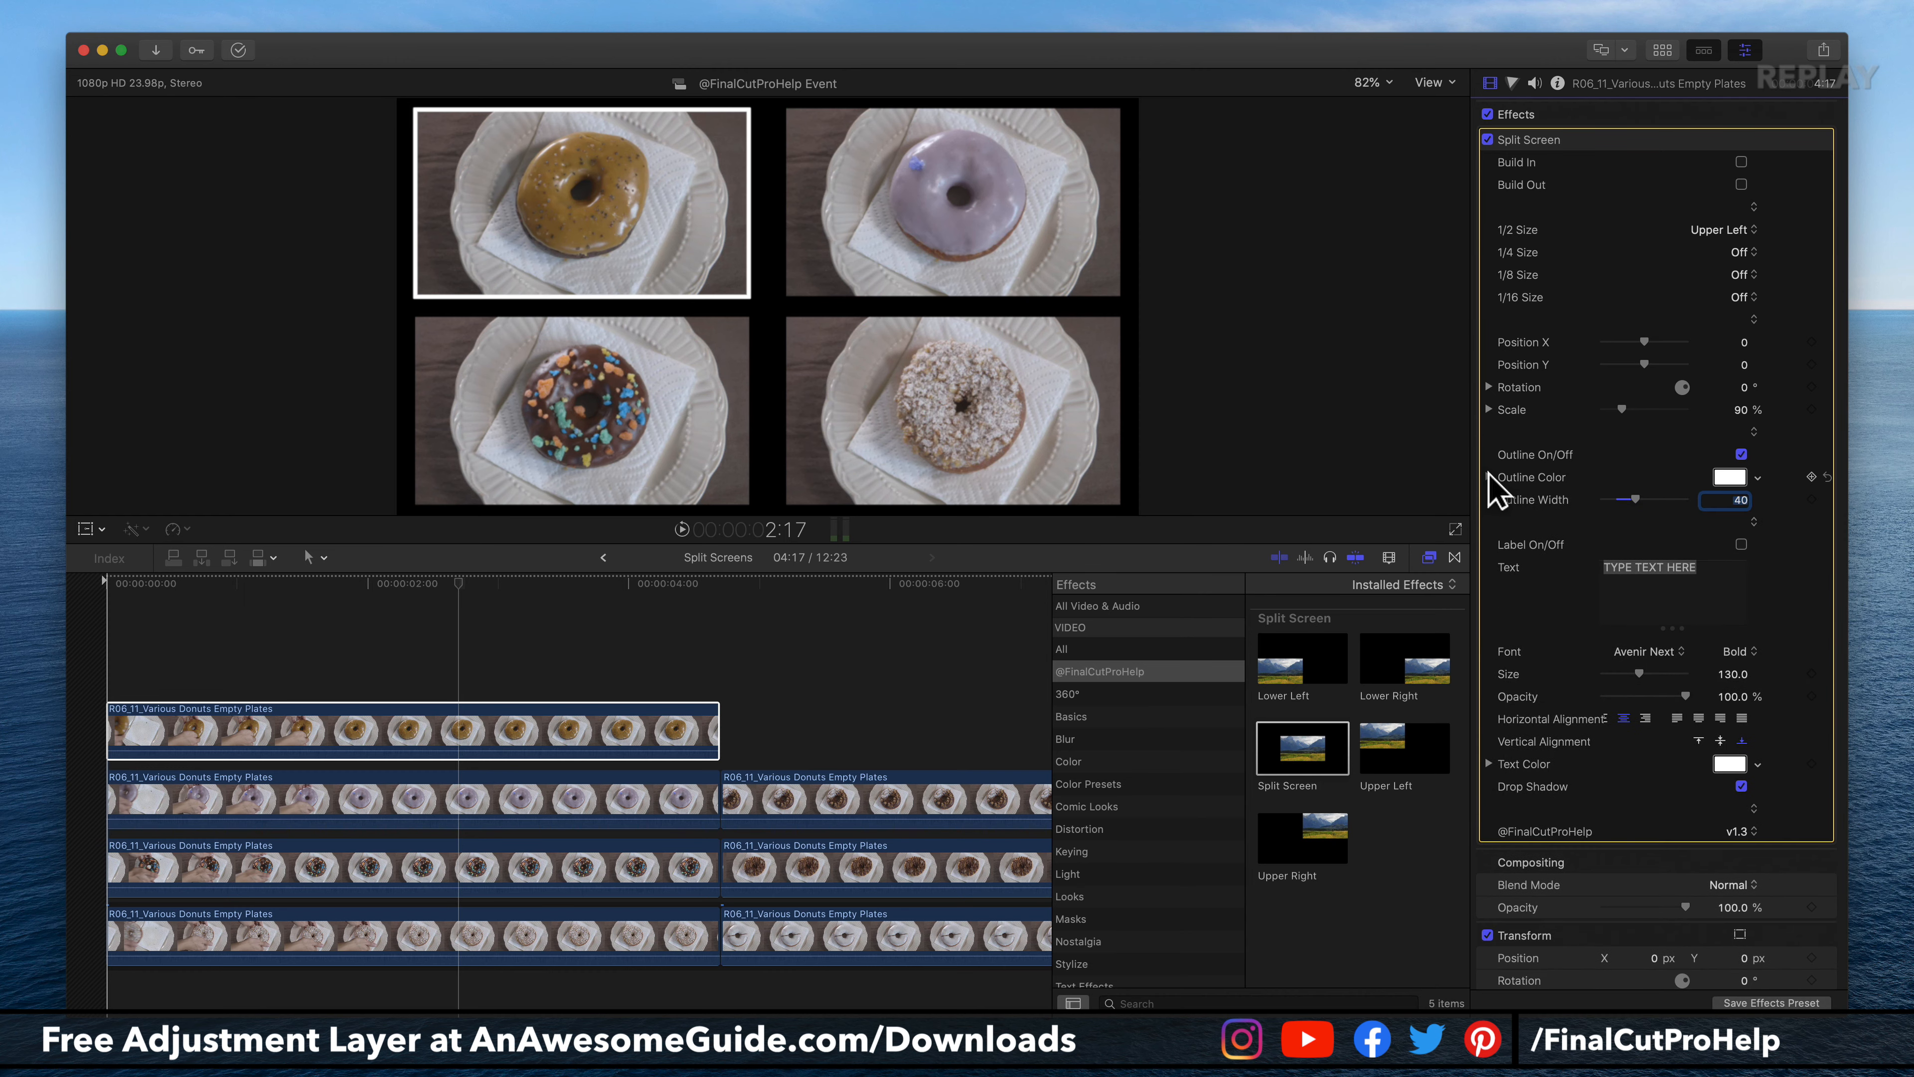
pyautogui.click(1757, 480)
pyautogui.click(1760, 567)
pyautogui.moveTo(1763, 584); pyautogui.dragTo(1679, 492)
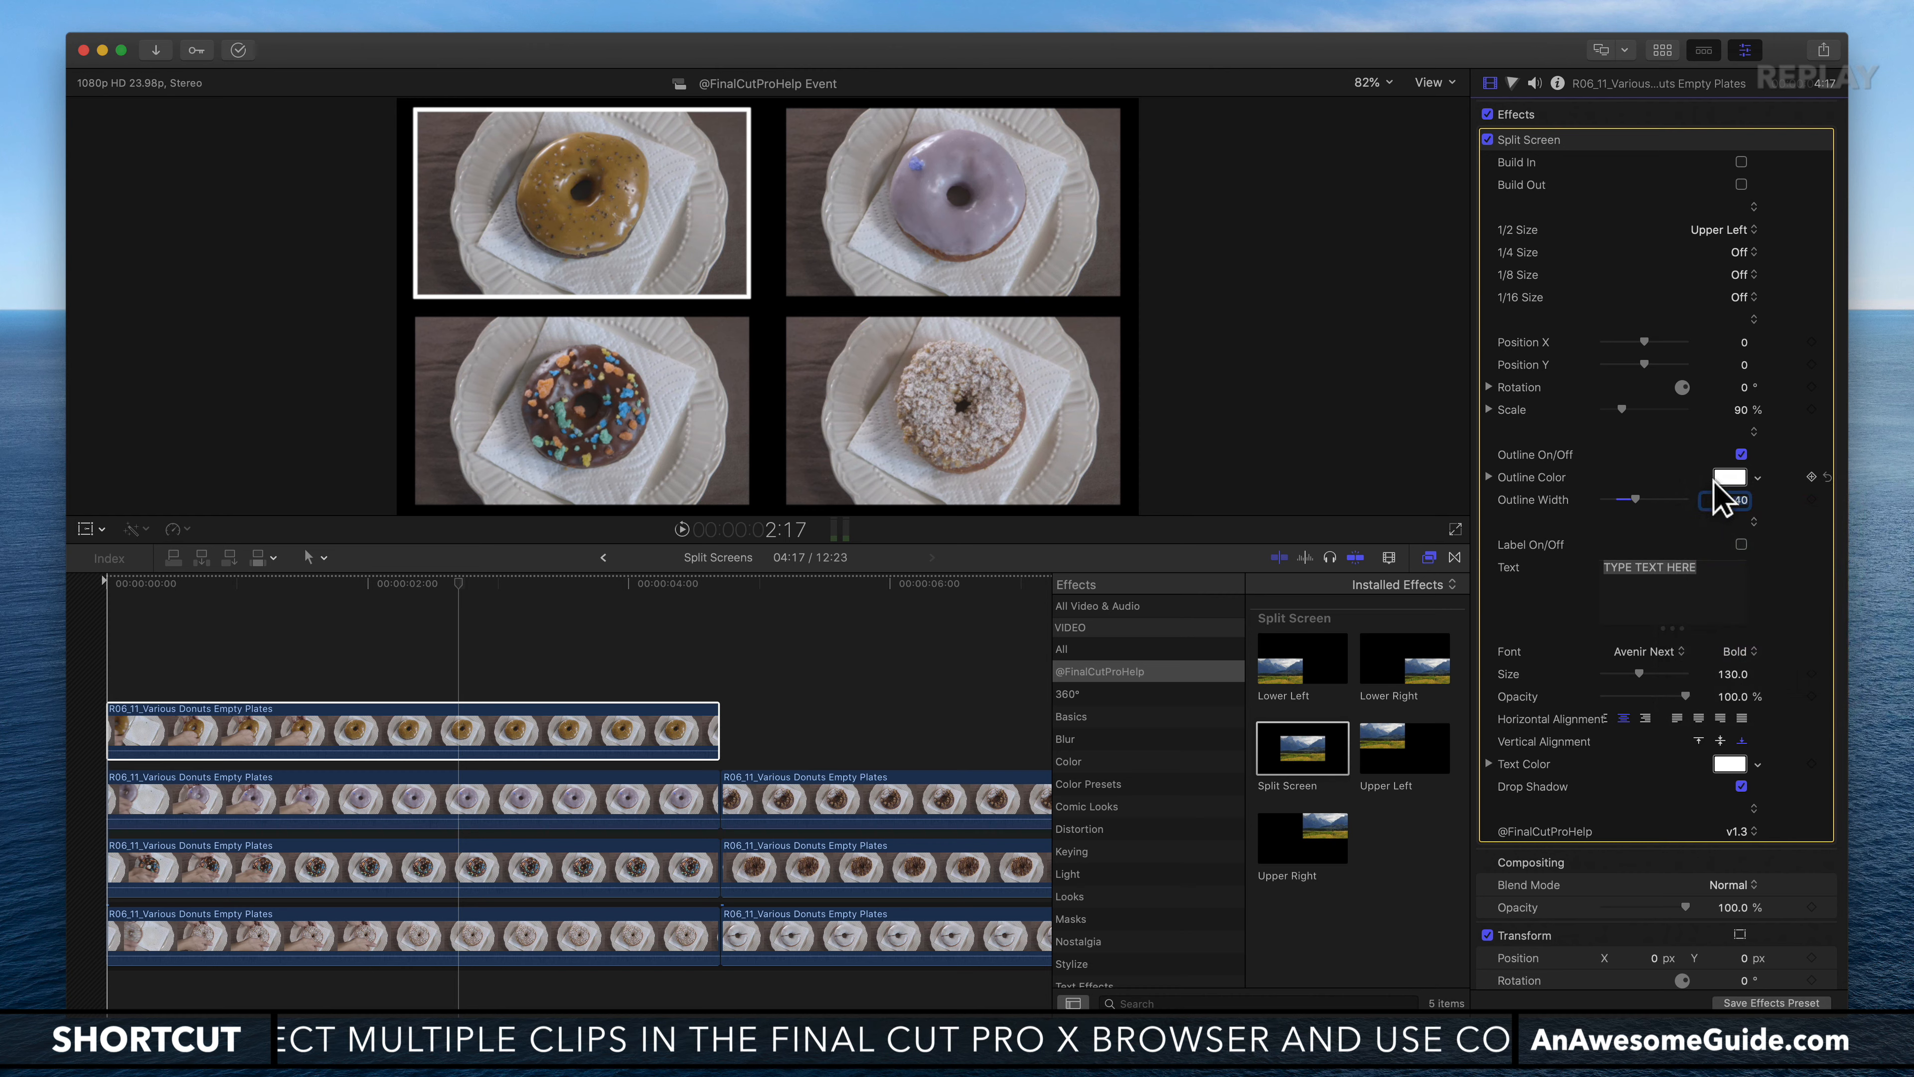
# Step: Open the outline's Colors window and look through the wheel, sliders, palettes, spectrum and pencils, ending on the wheel
pyautogui.click(1729, 486)
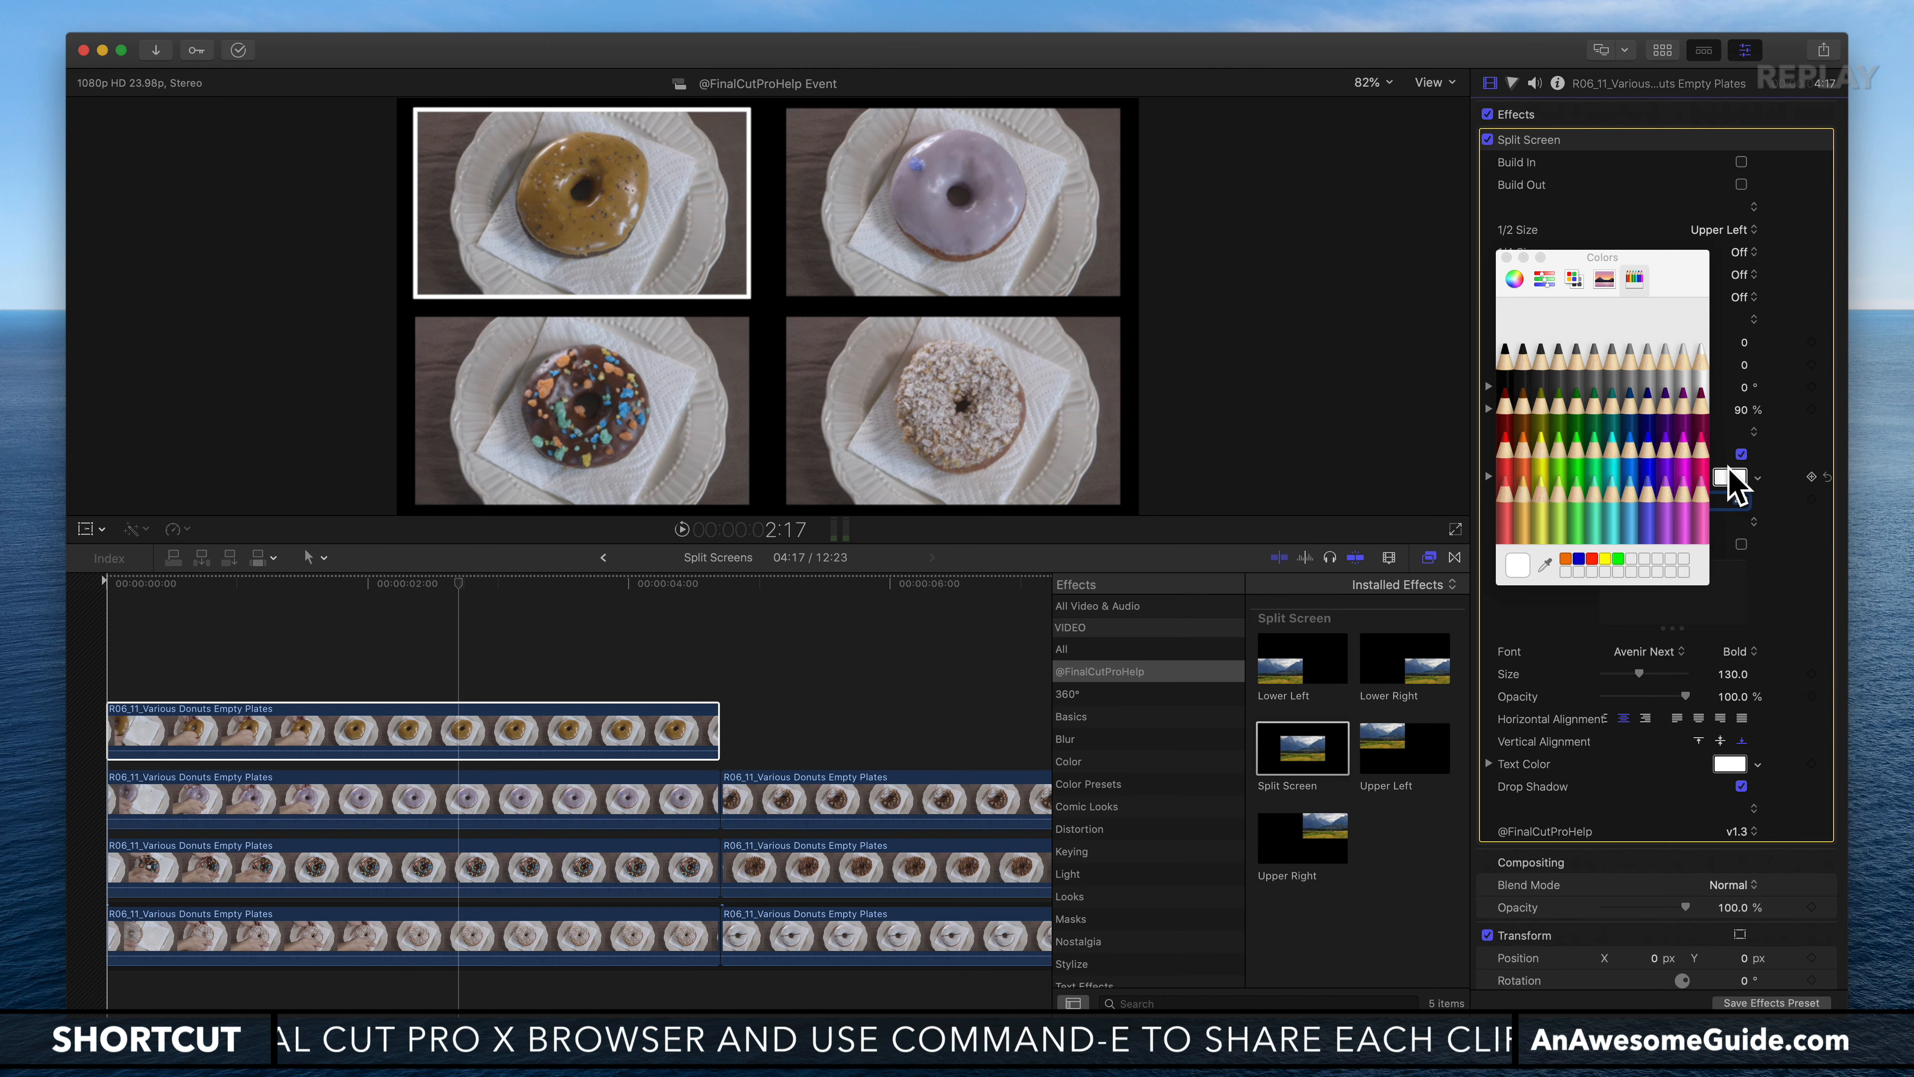
pyautogui.moveTo(1662, 285); pyautogui.dragTo(1370, 155)
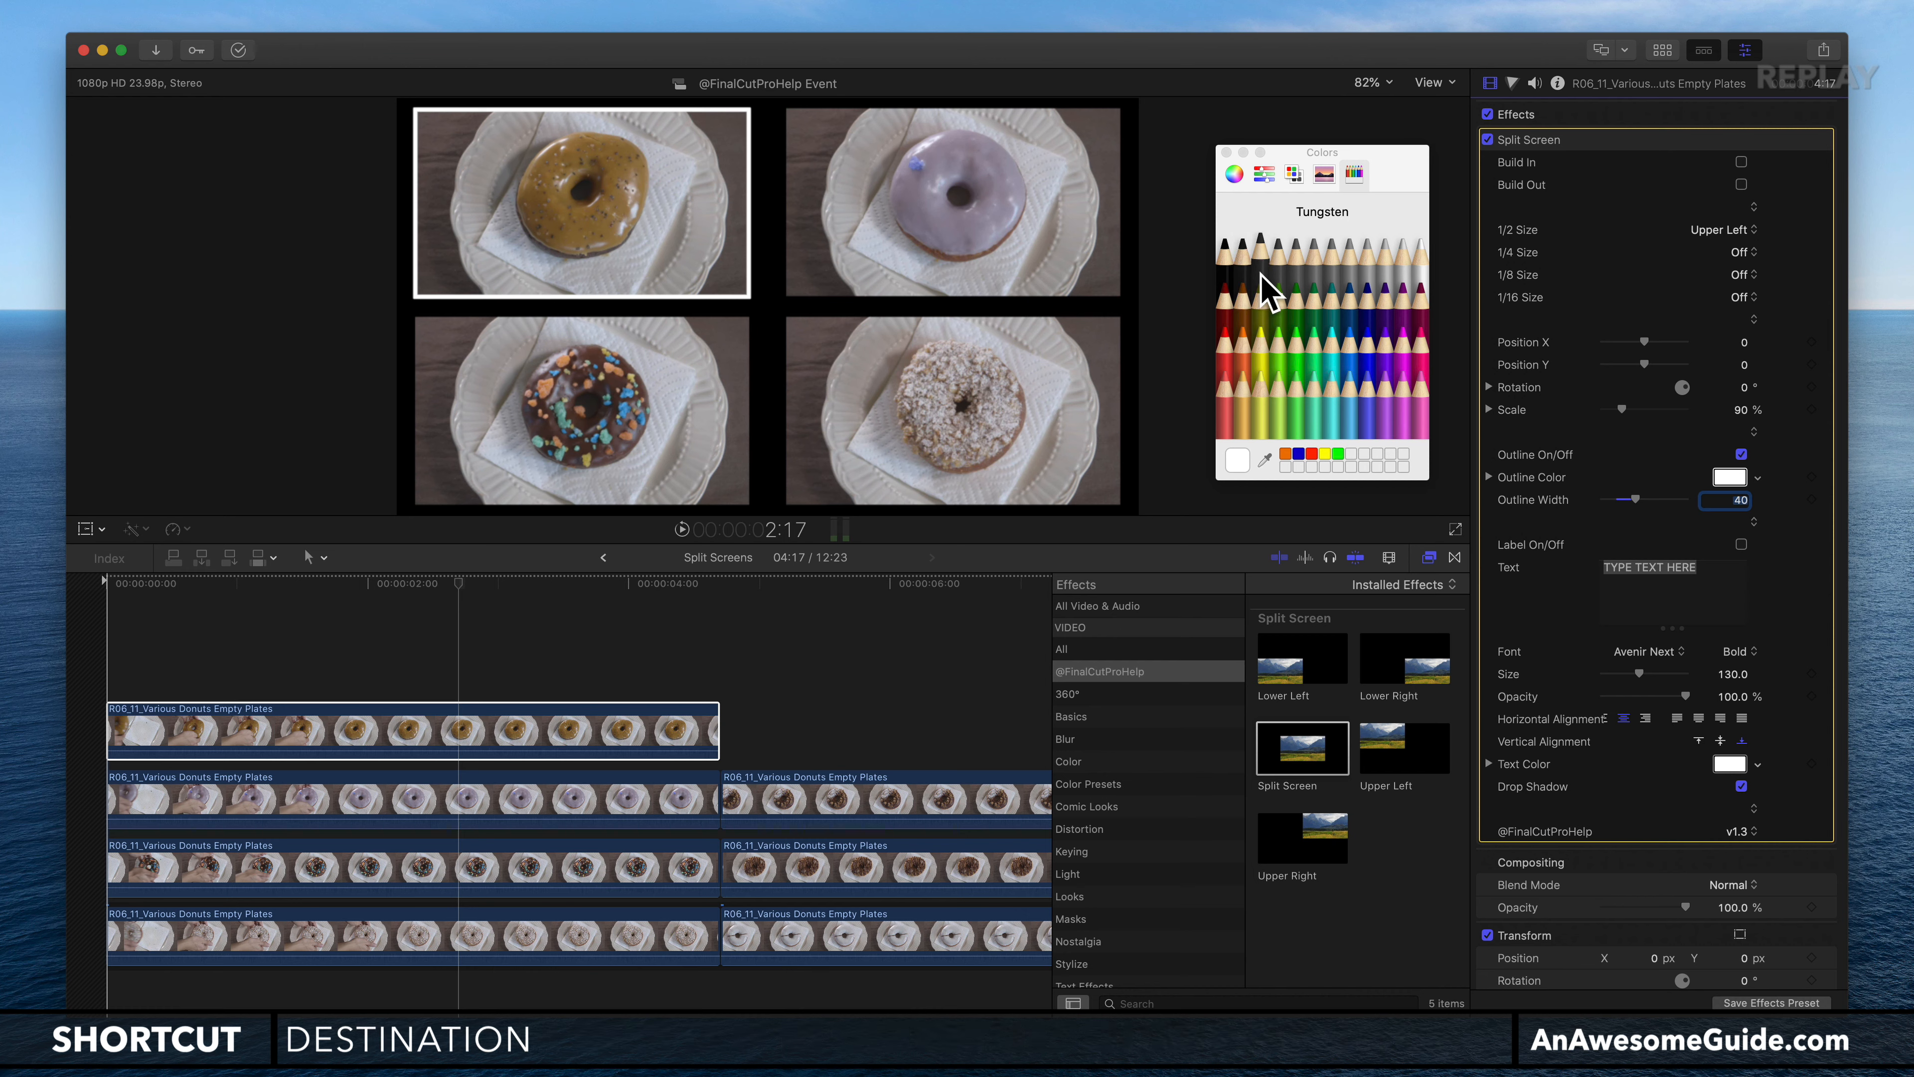
pyautogui.click(1234, 173)
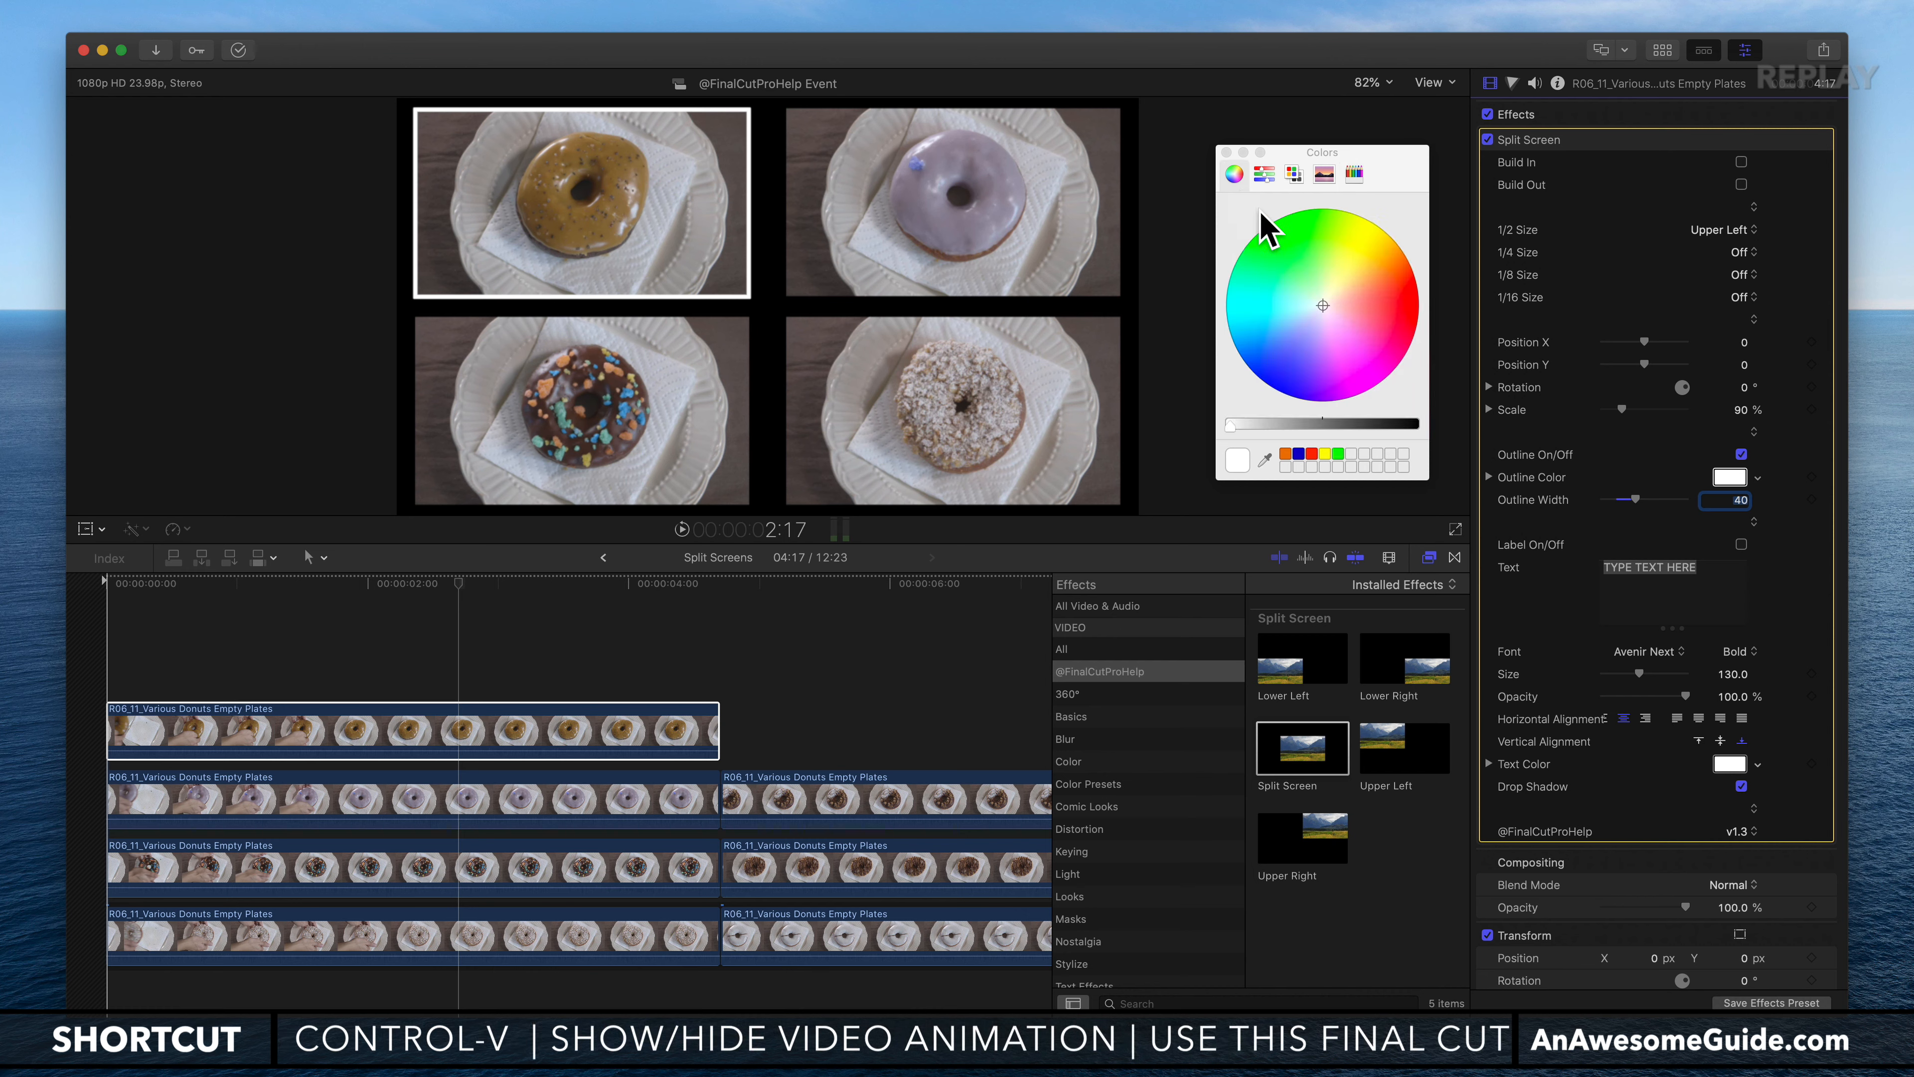
pyautogui.click(1264, 175)
pyautogui.click(1293, 175)
pyautogui.click(1323, 175)
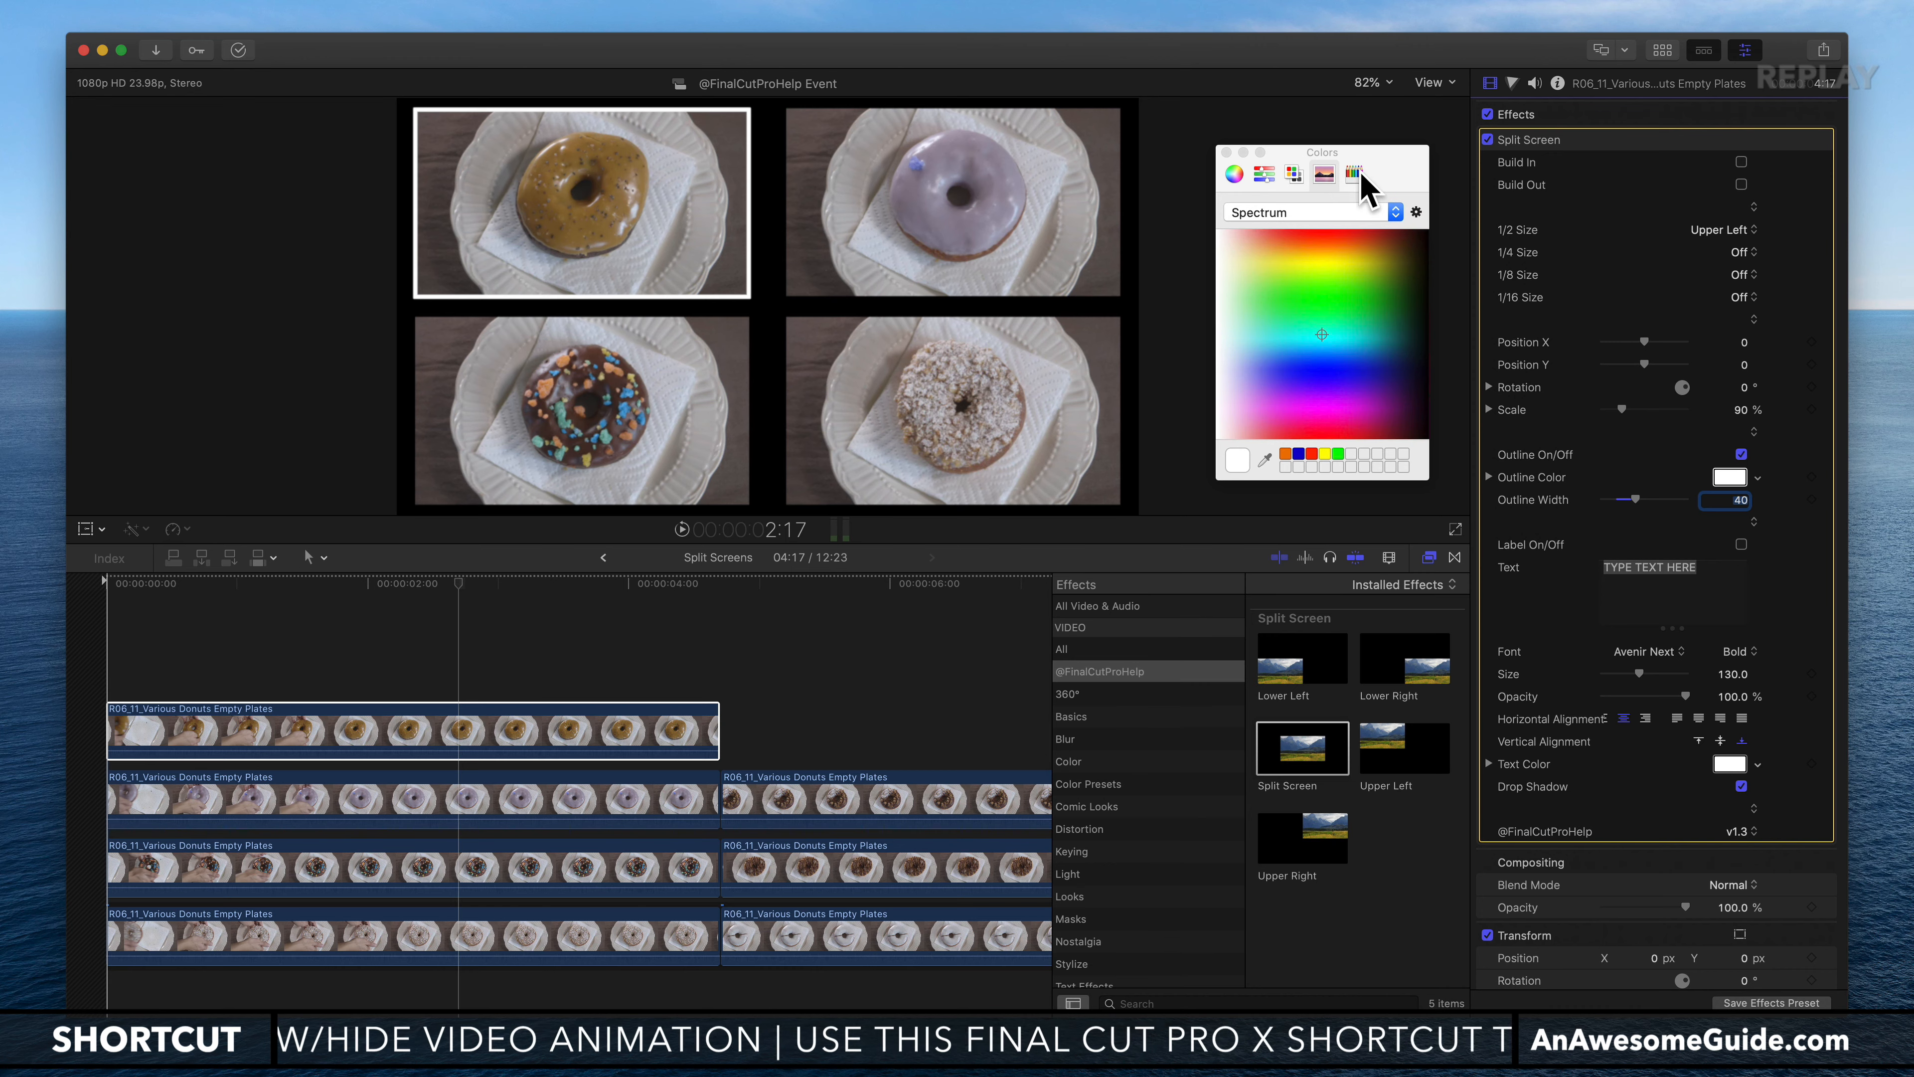
pyautogui.click(1354, 175)
pyautogui.click(1233, 175)
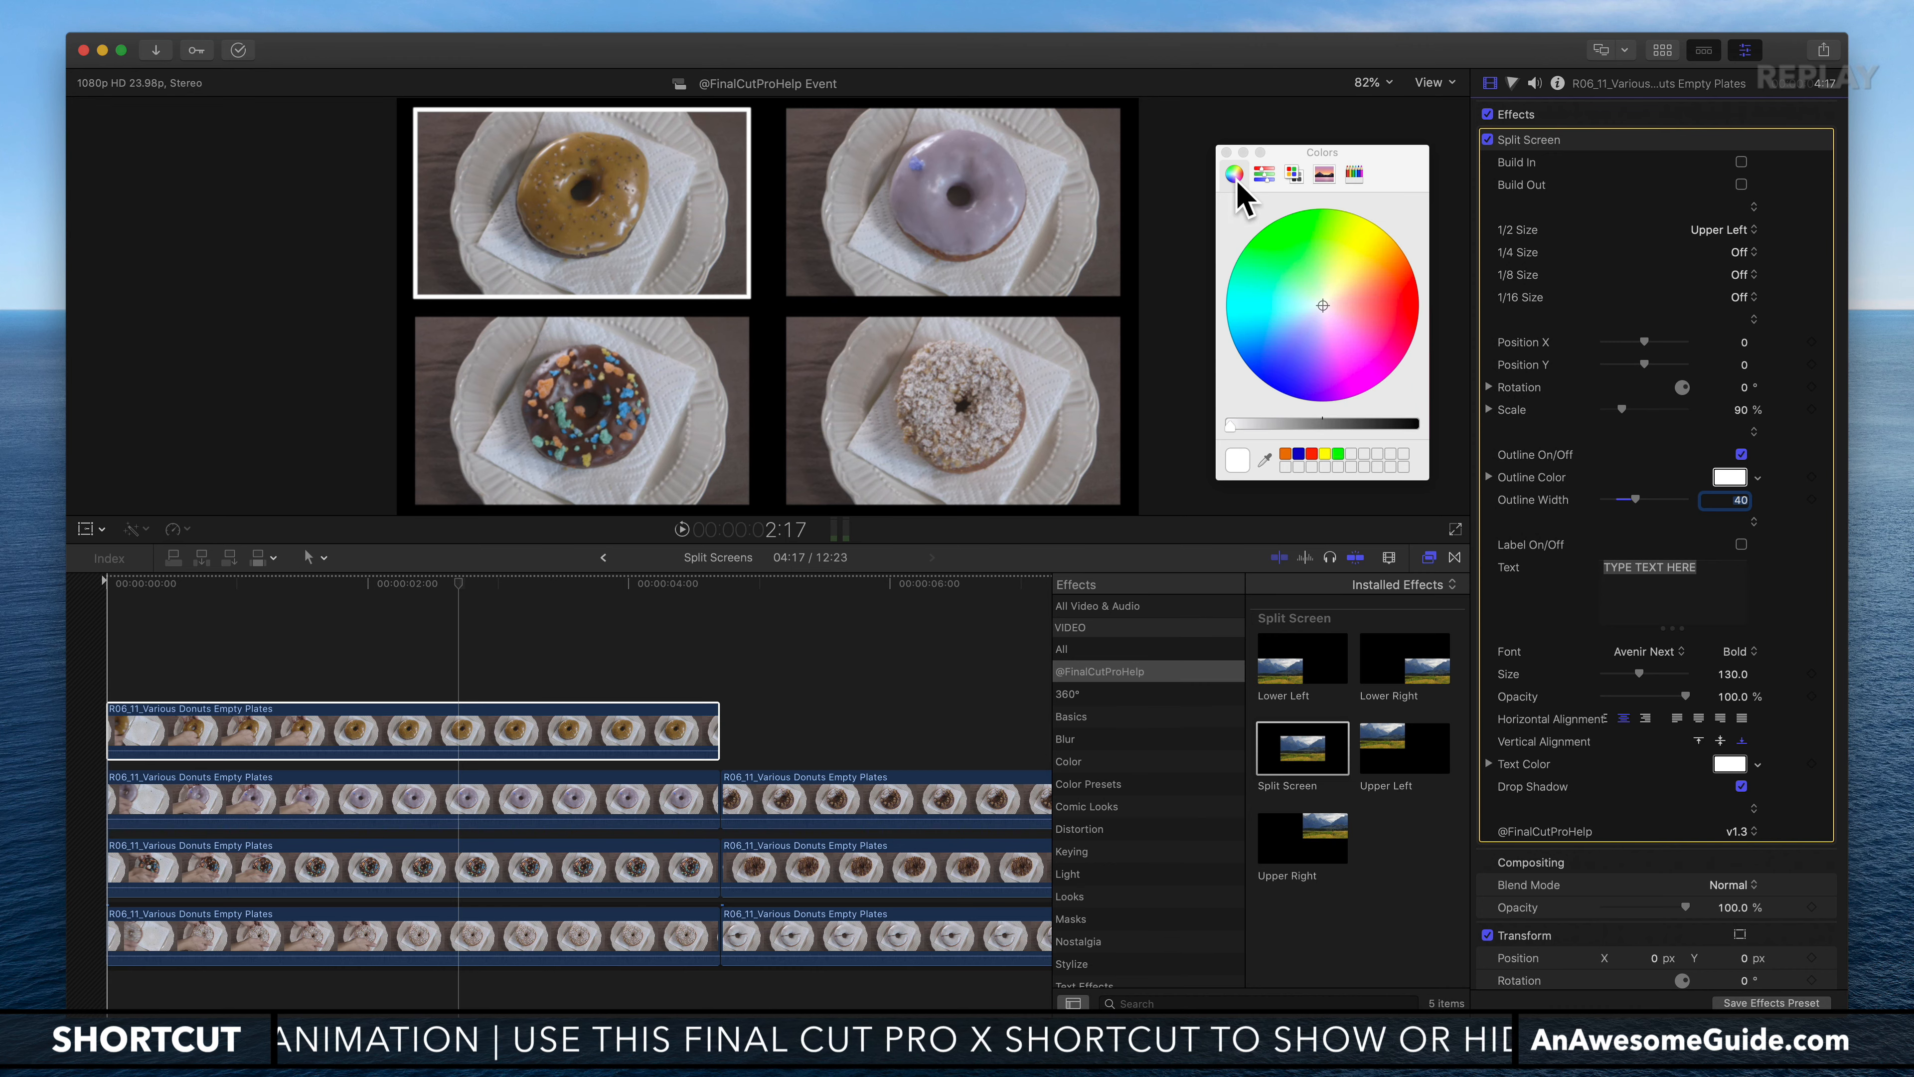
# Step: Sample a golden brown from the upper-left donut as its outline color, and close the Colors window
pyautogui.click(1266, 460)
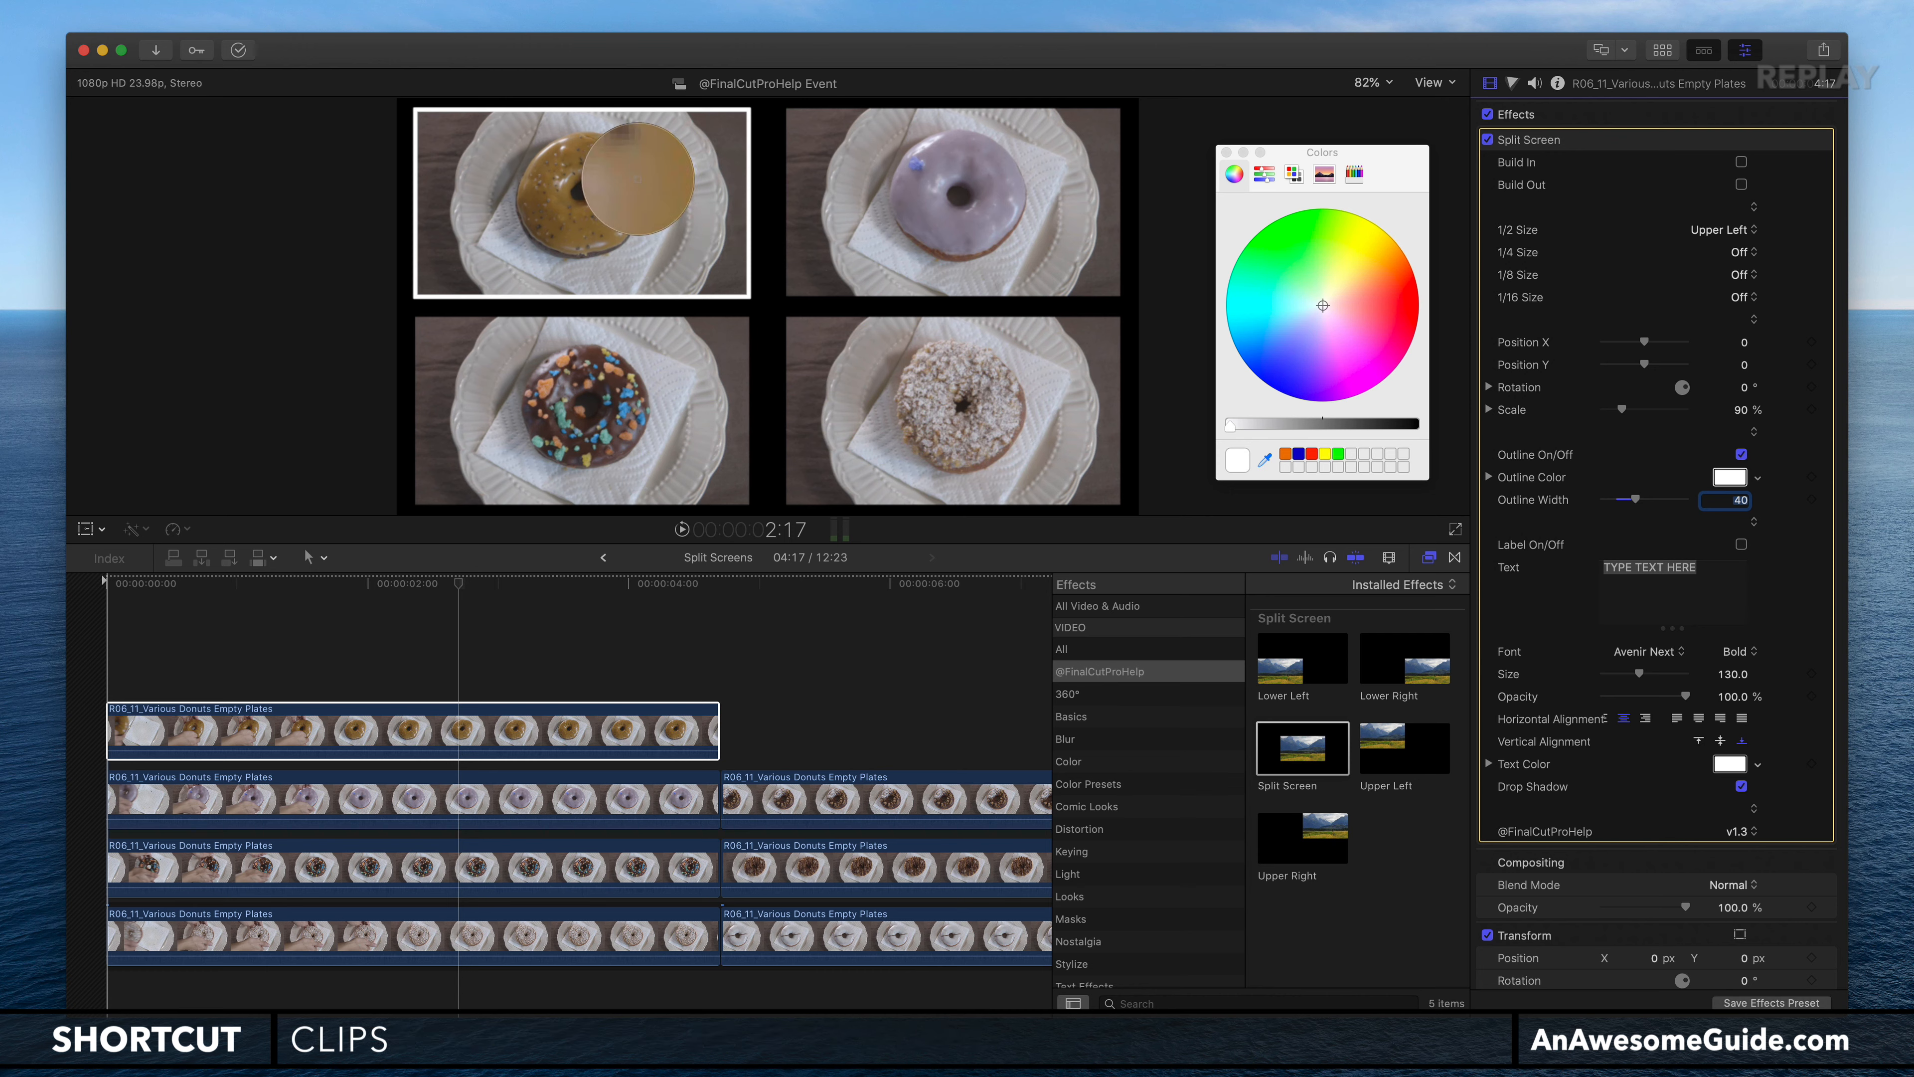
pyautogui.click(552, 162)
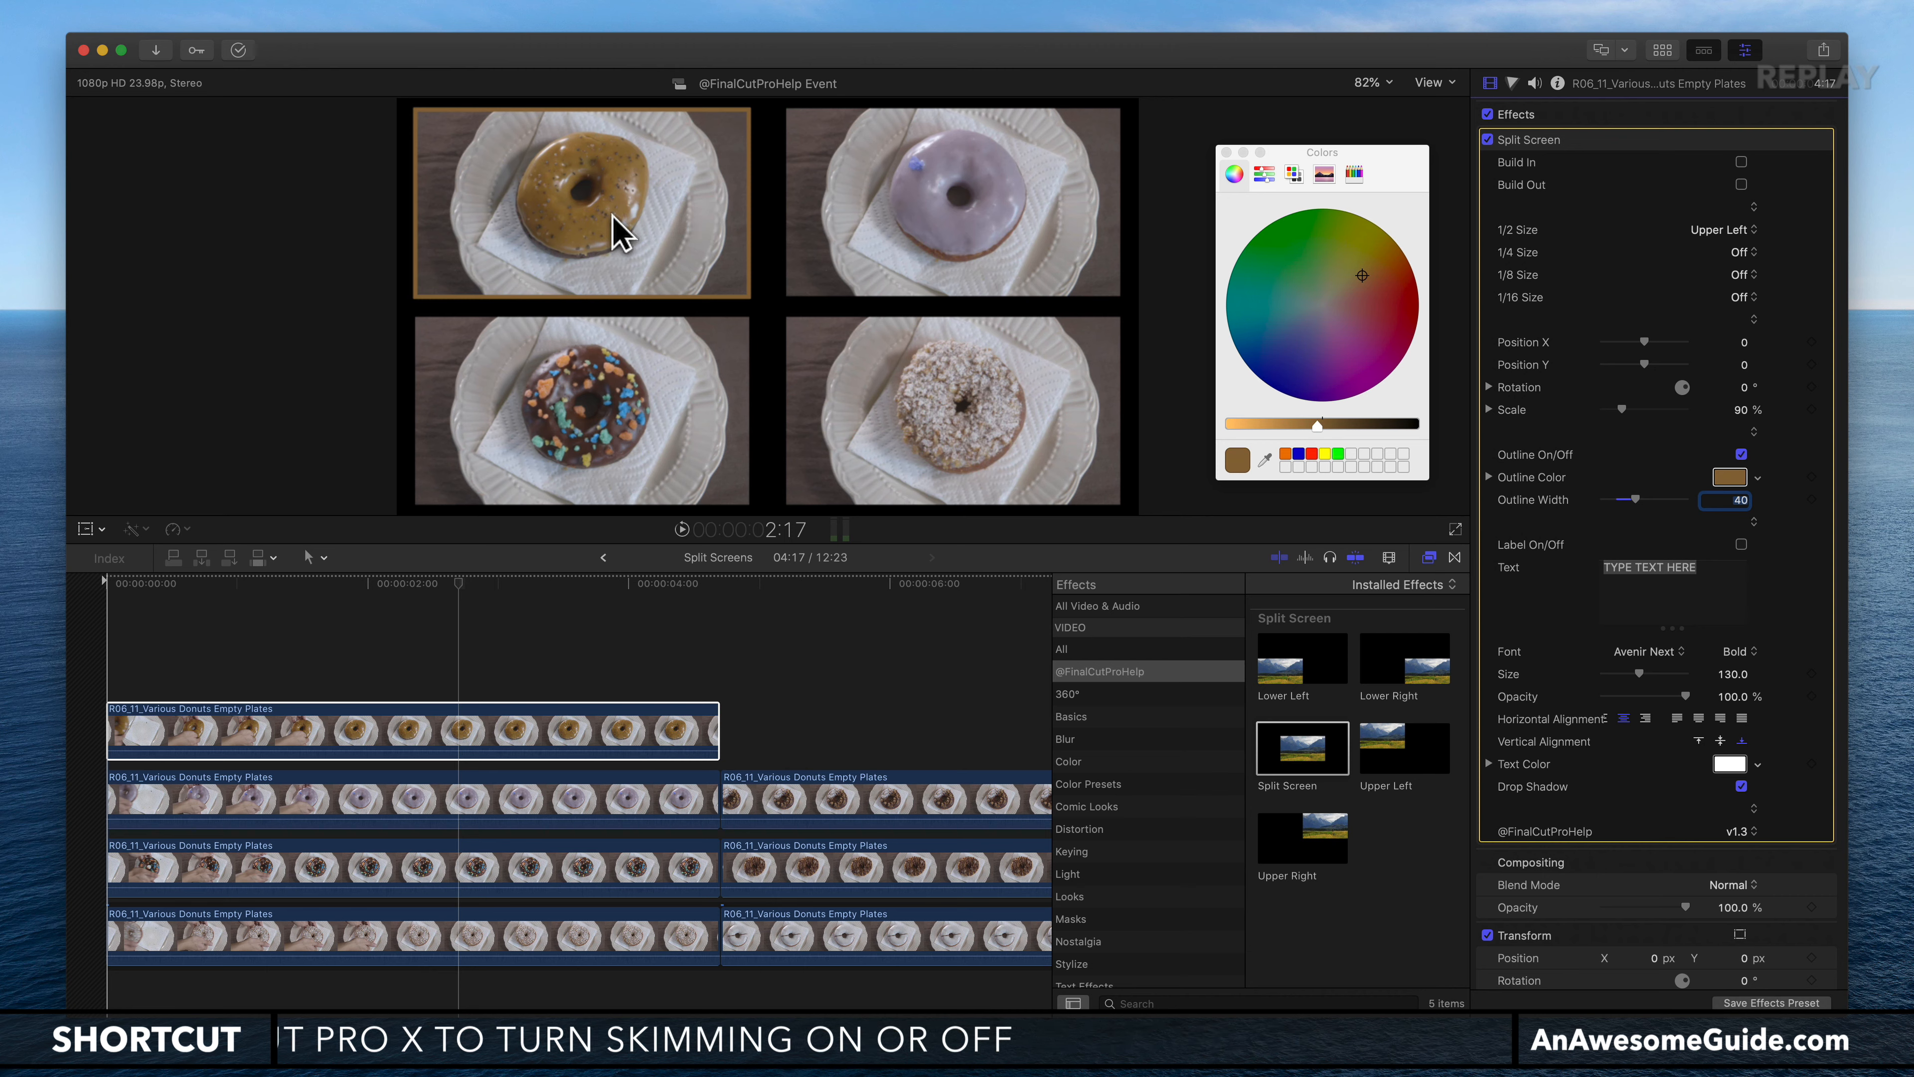
pyautogui.click(1226, 153)
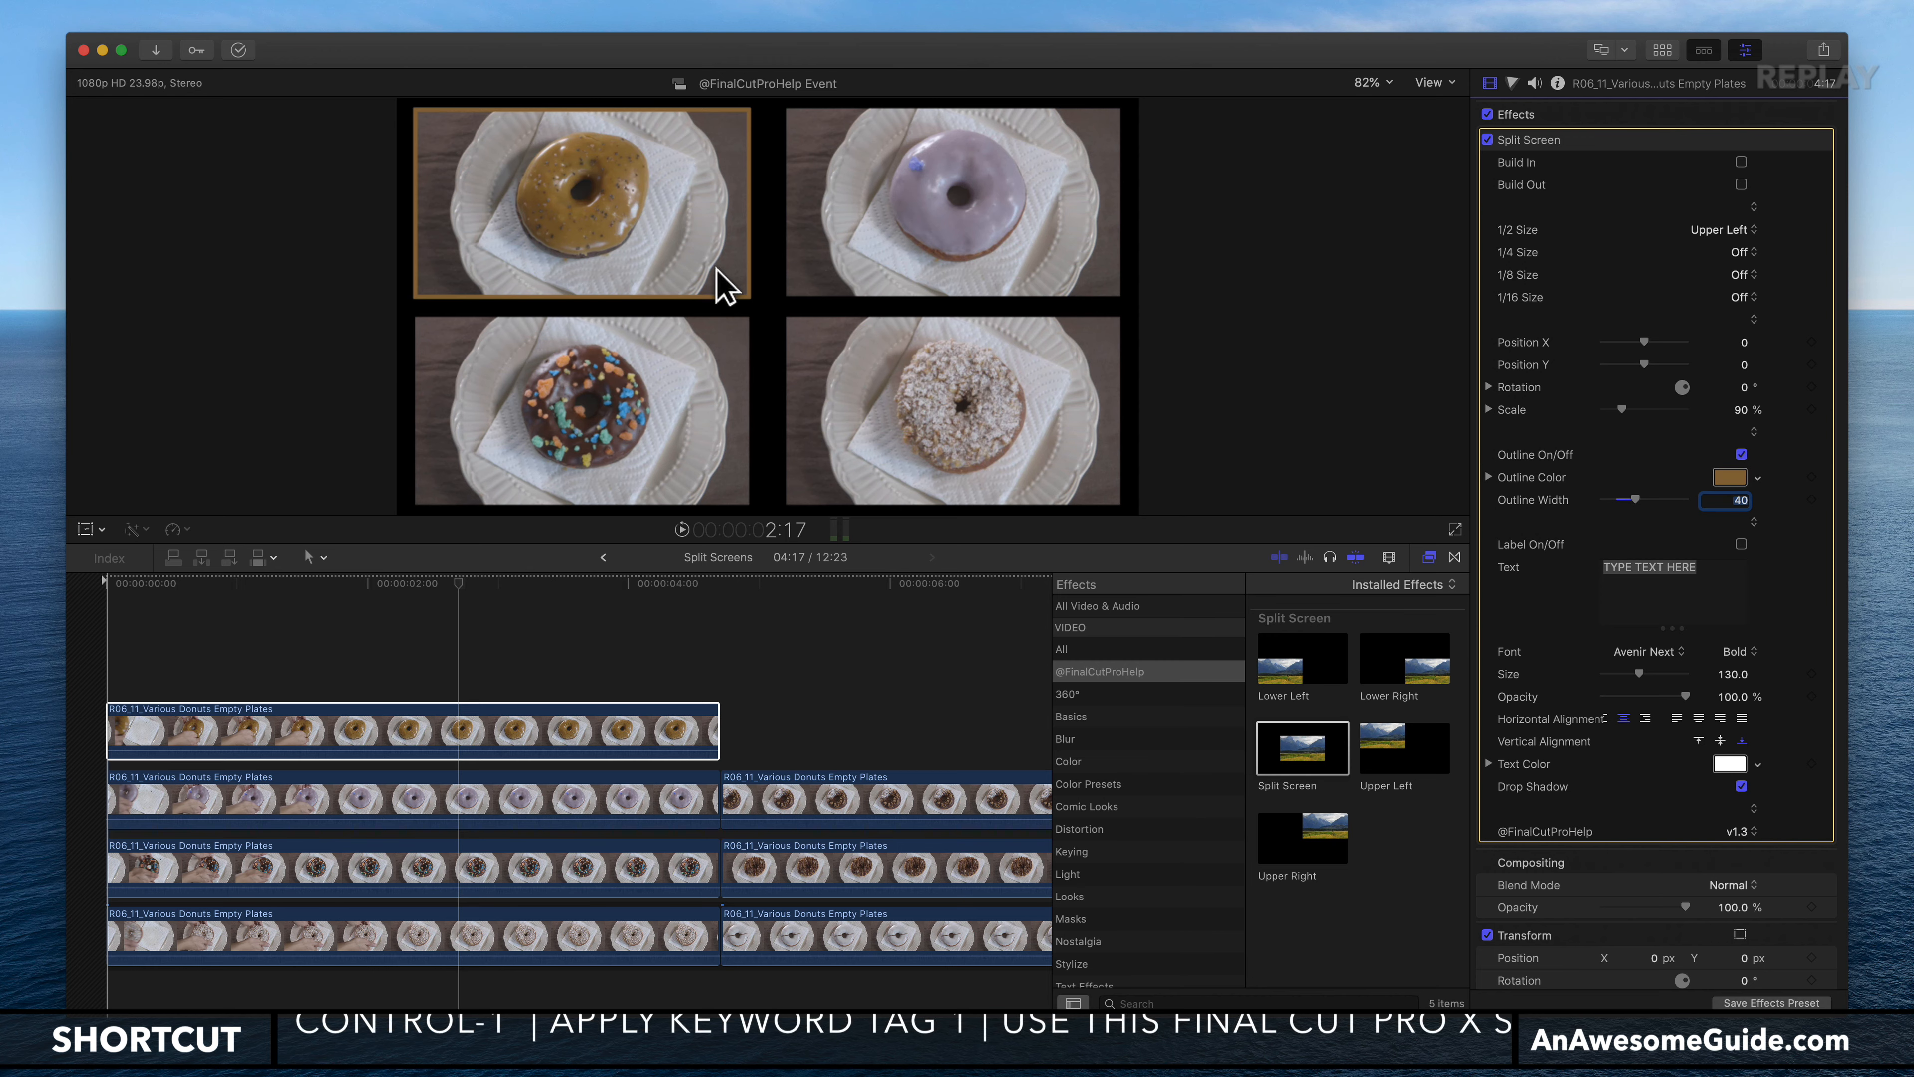
# Step: Turn on the outline for the upper-right donut clip and set its width to 40
pyautogui.click(569, 797)
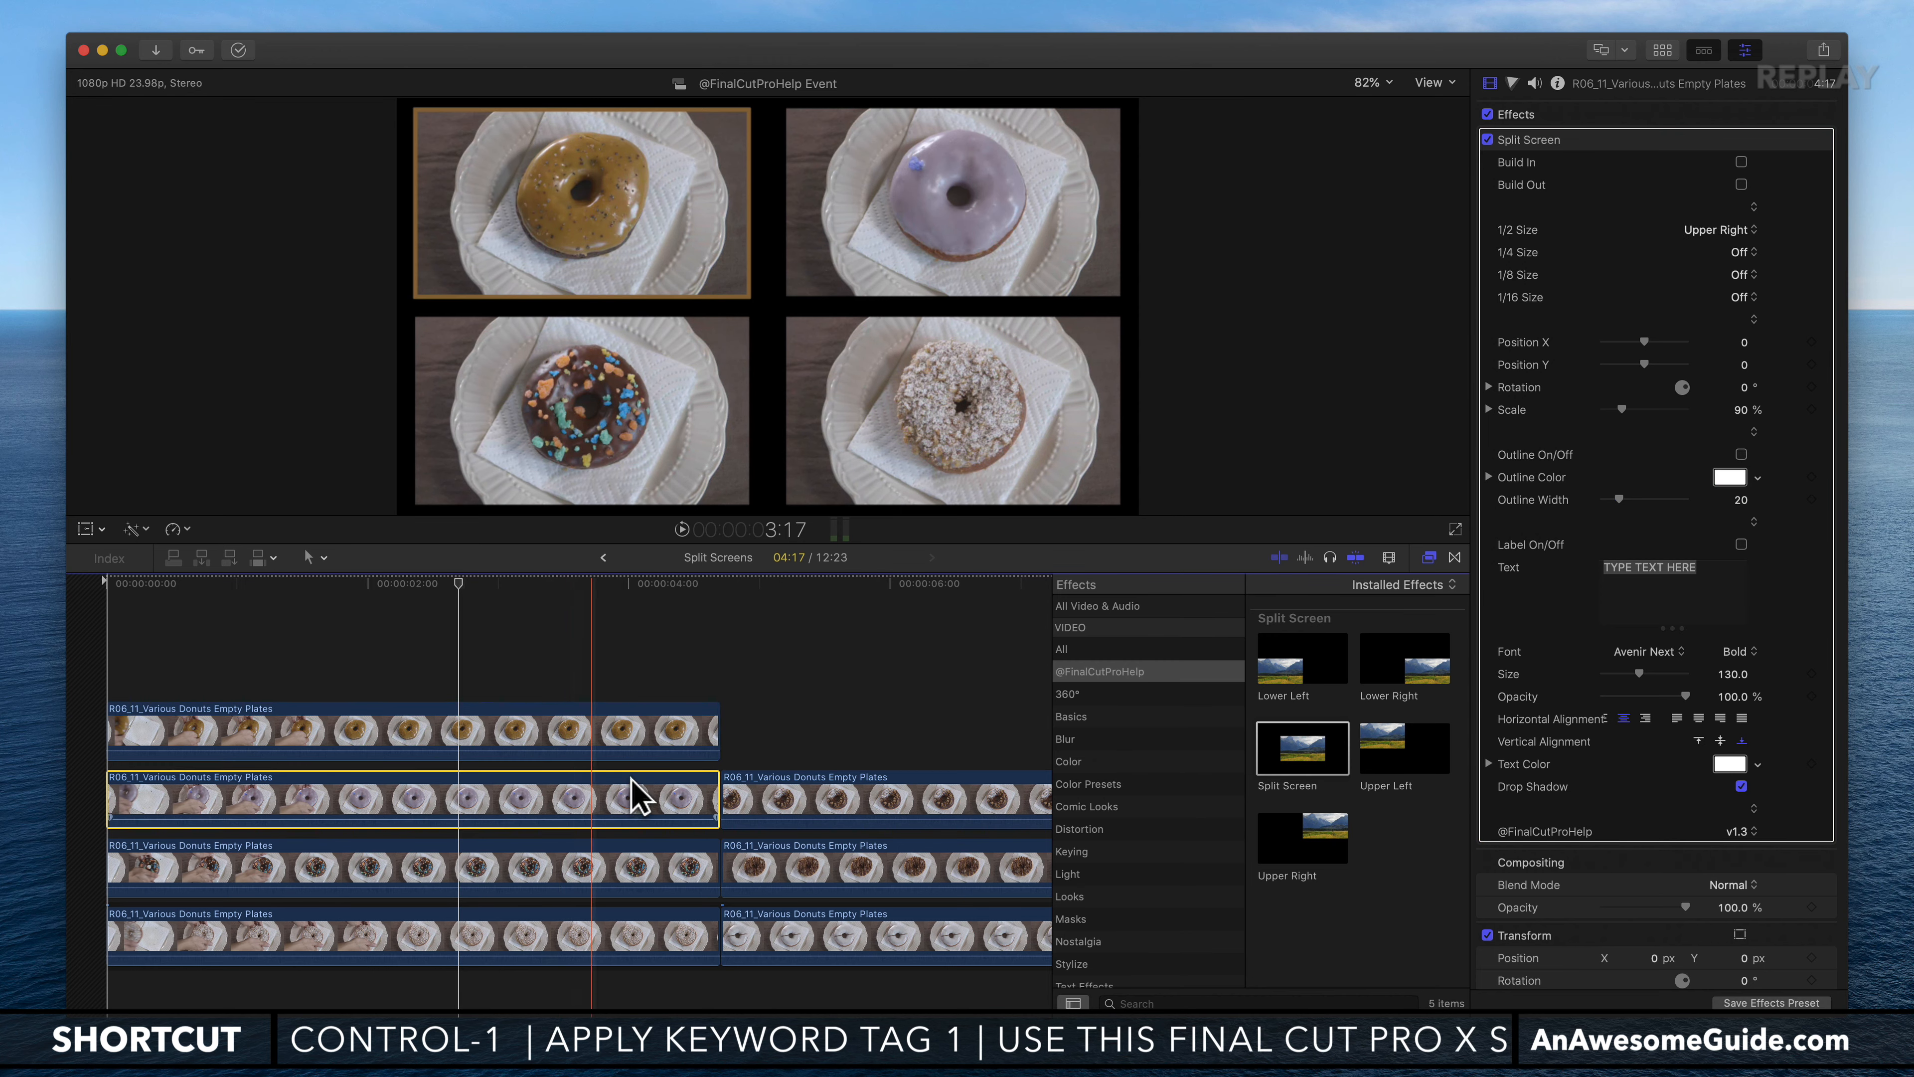
pyautogui.click(1741, 454)
pyautogui.click(1739, 502)
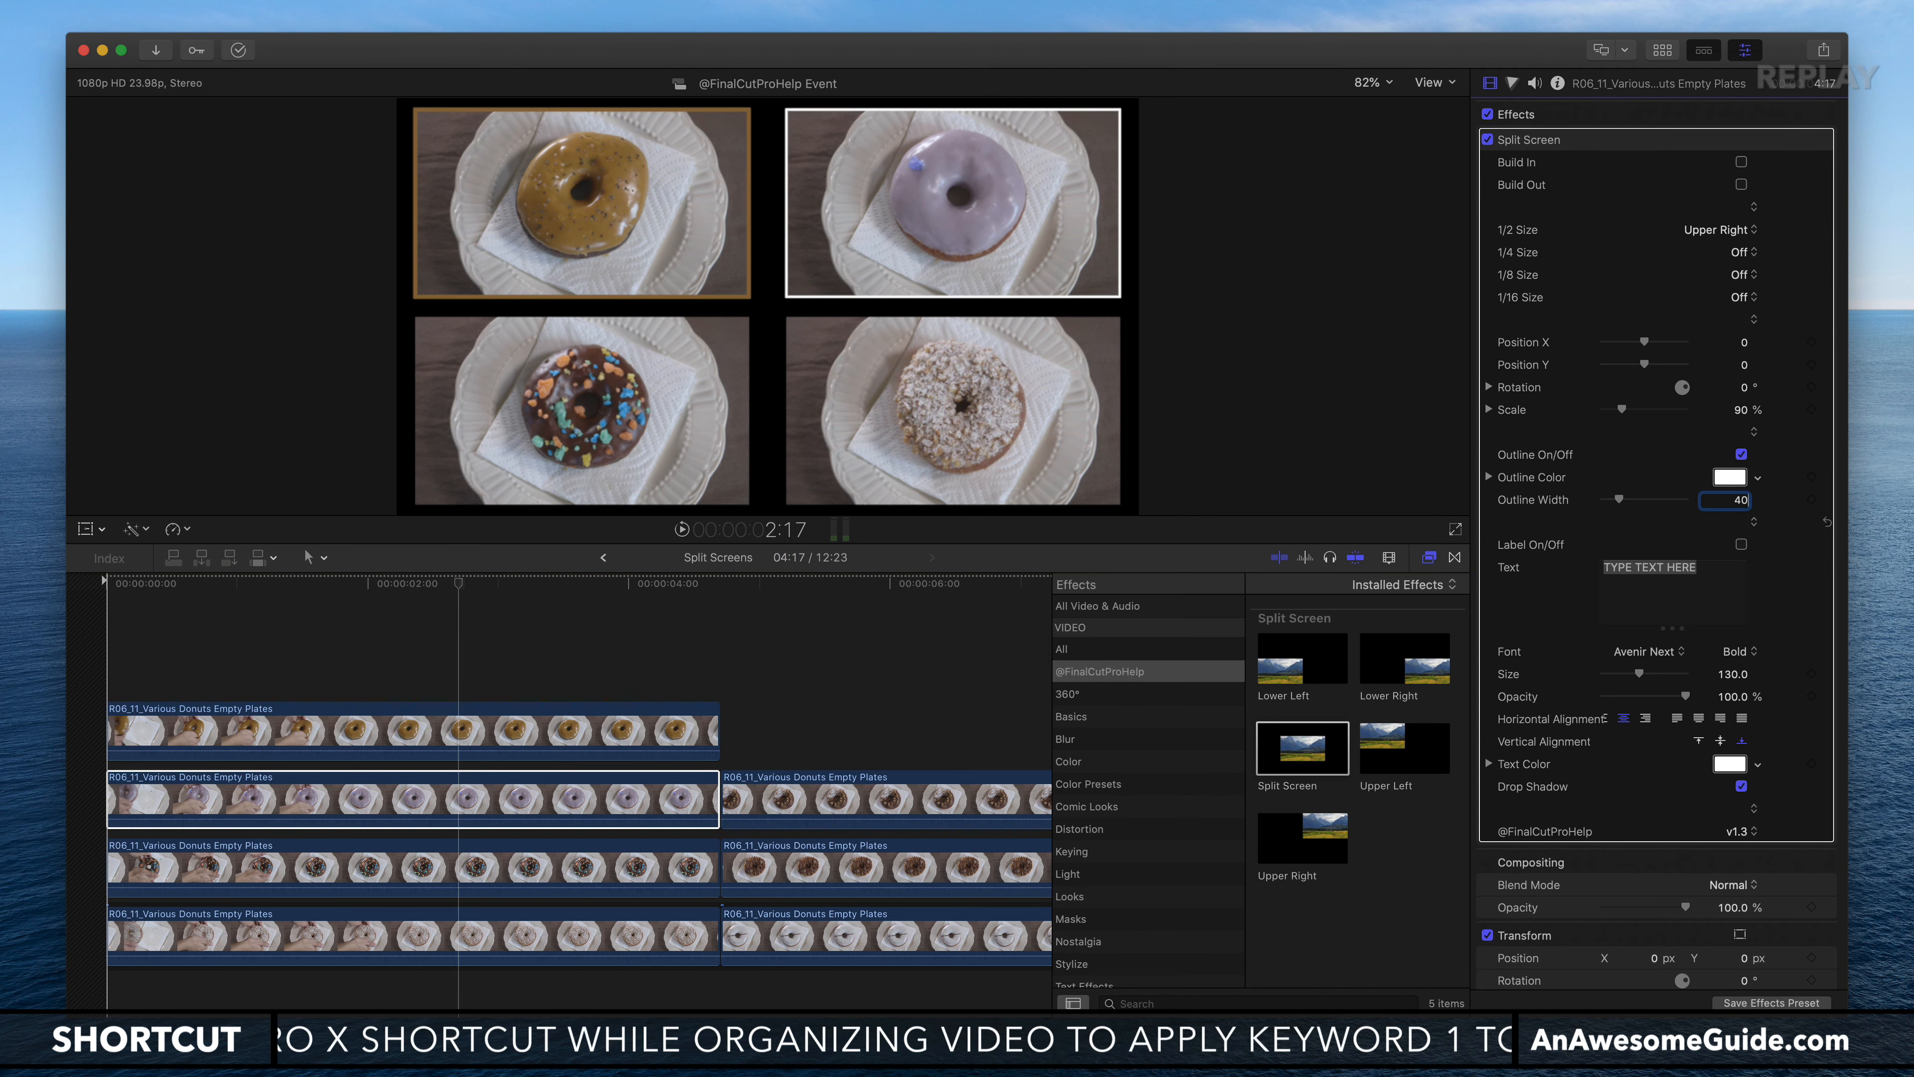
pyautogui.press('Return')
# Step: Sample the lavender blue from the upper-right donut as that clip's outline color
pyautogui.click(1735, 480)
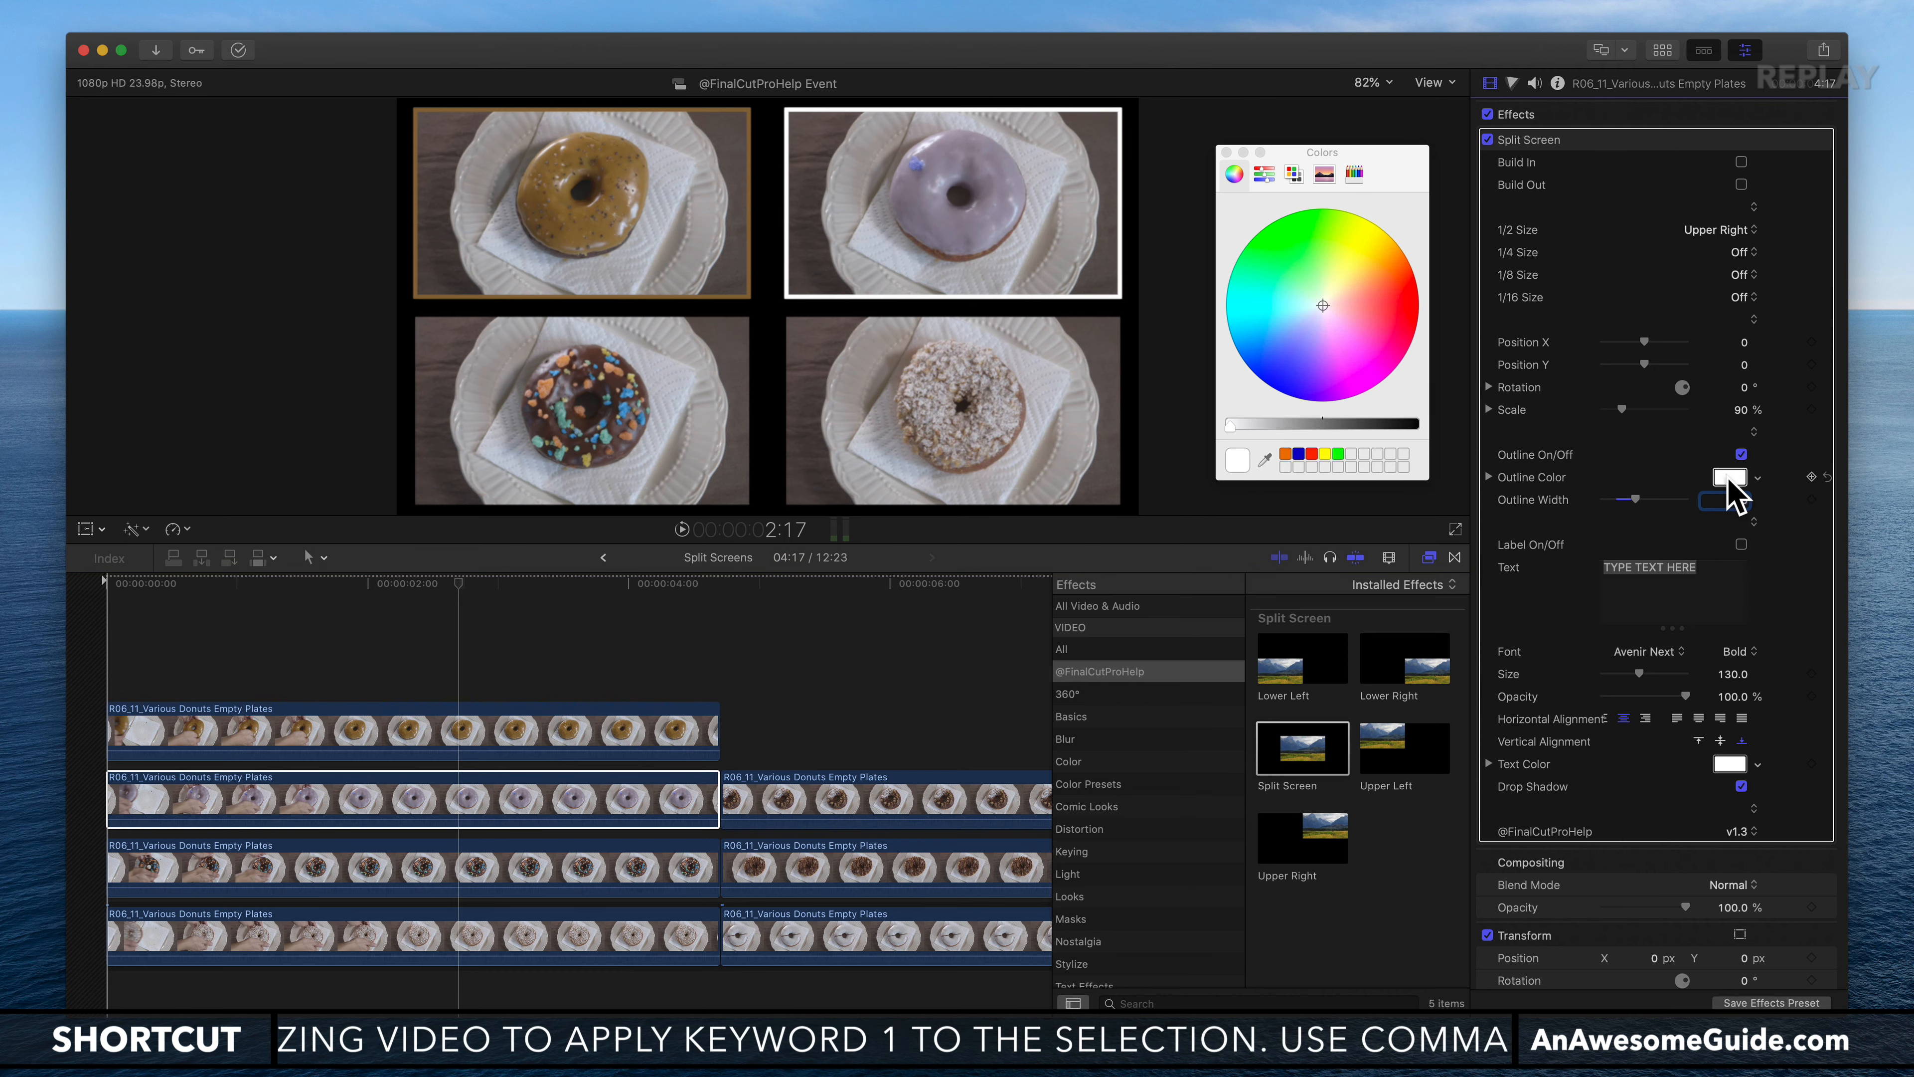
pyautogui.click(1264, 459)
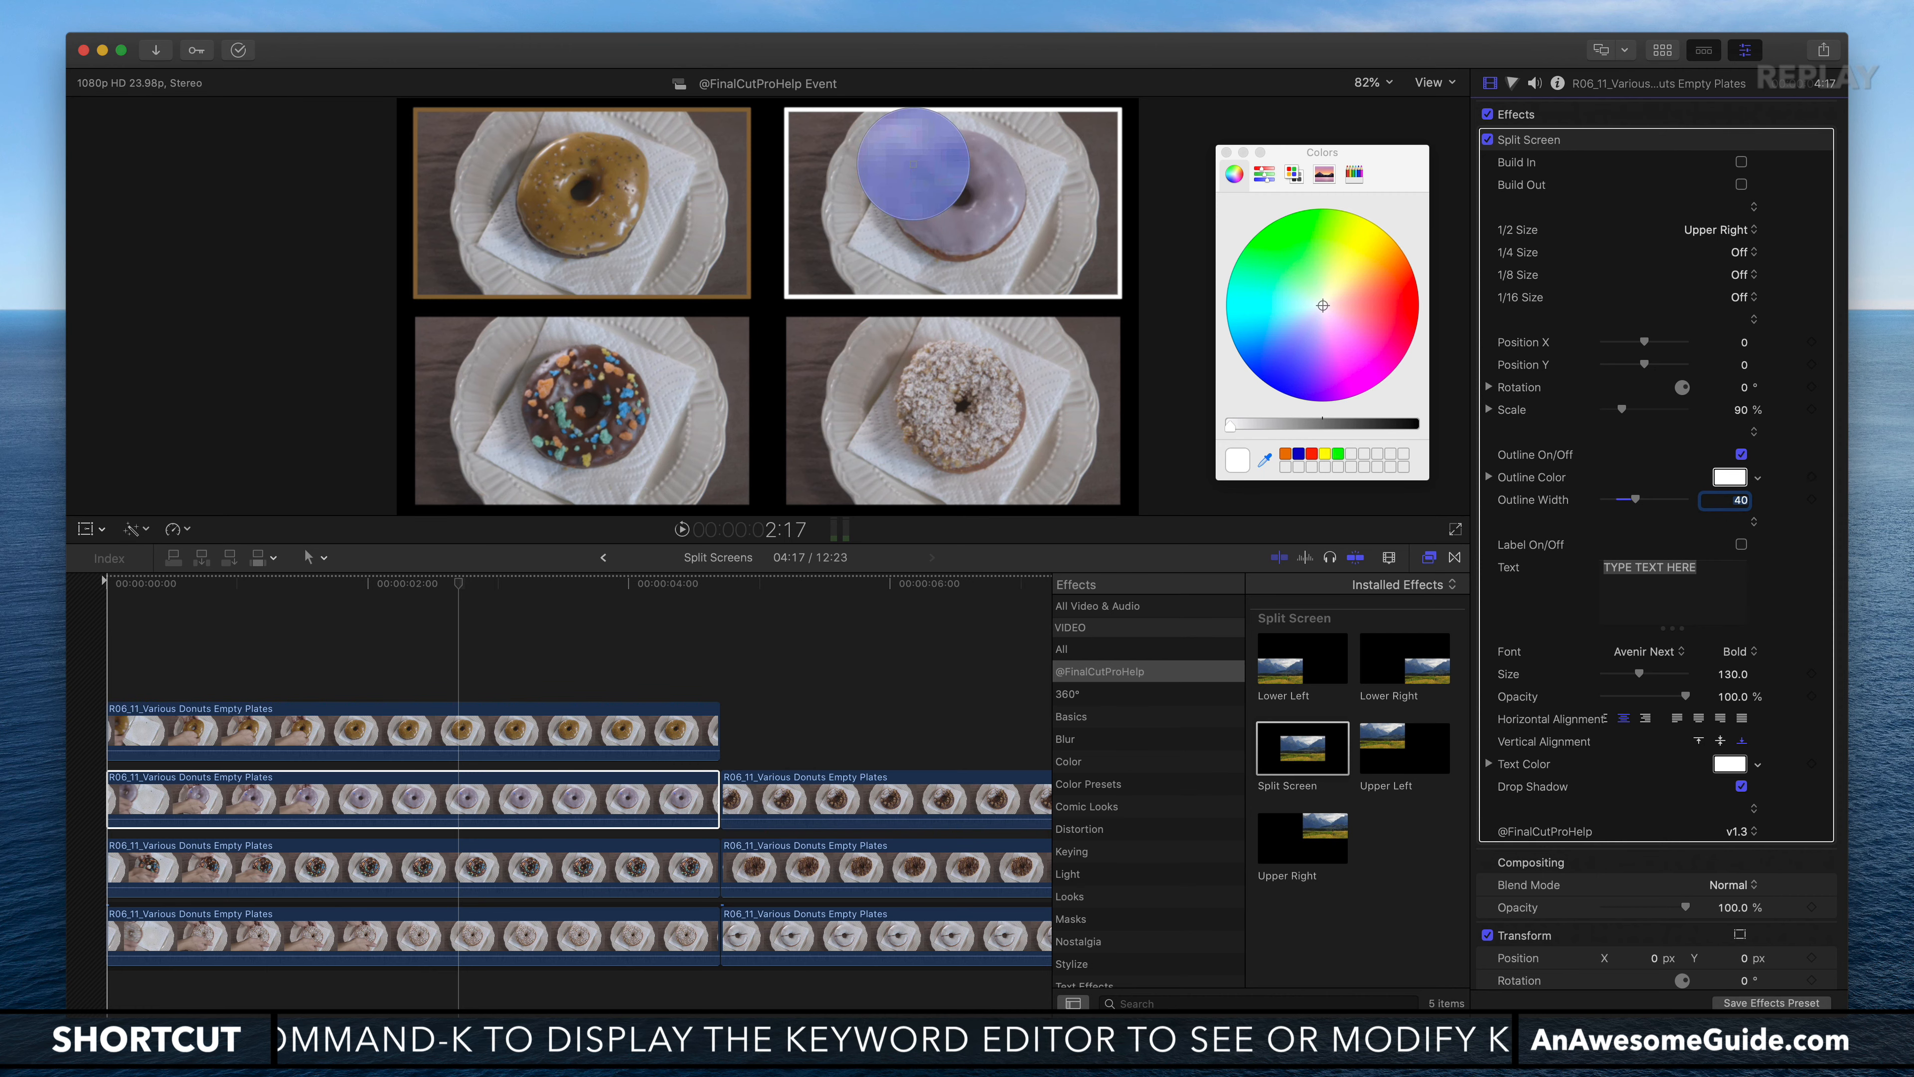
pyautogui.click(912, 163)
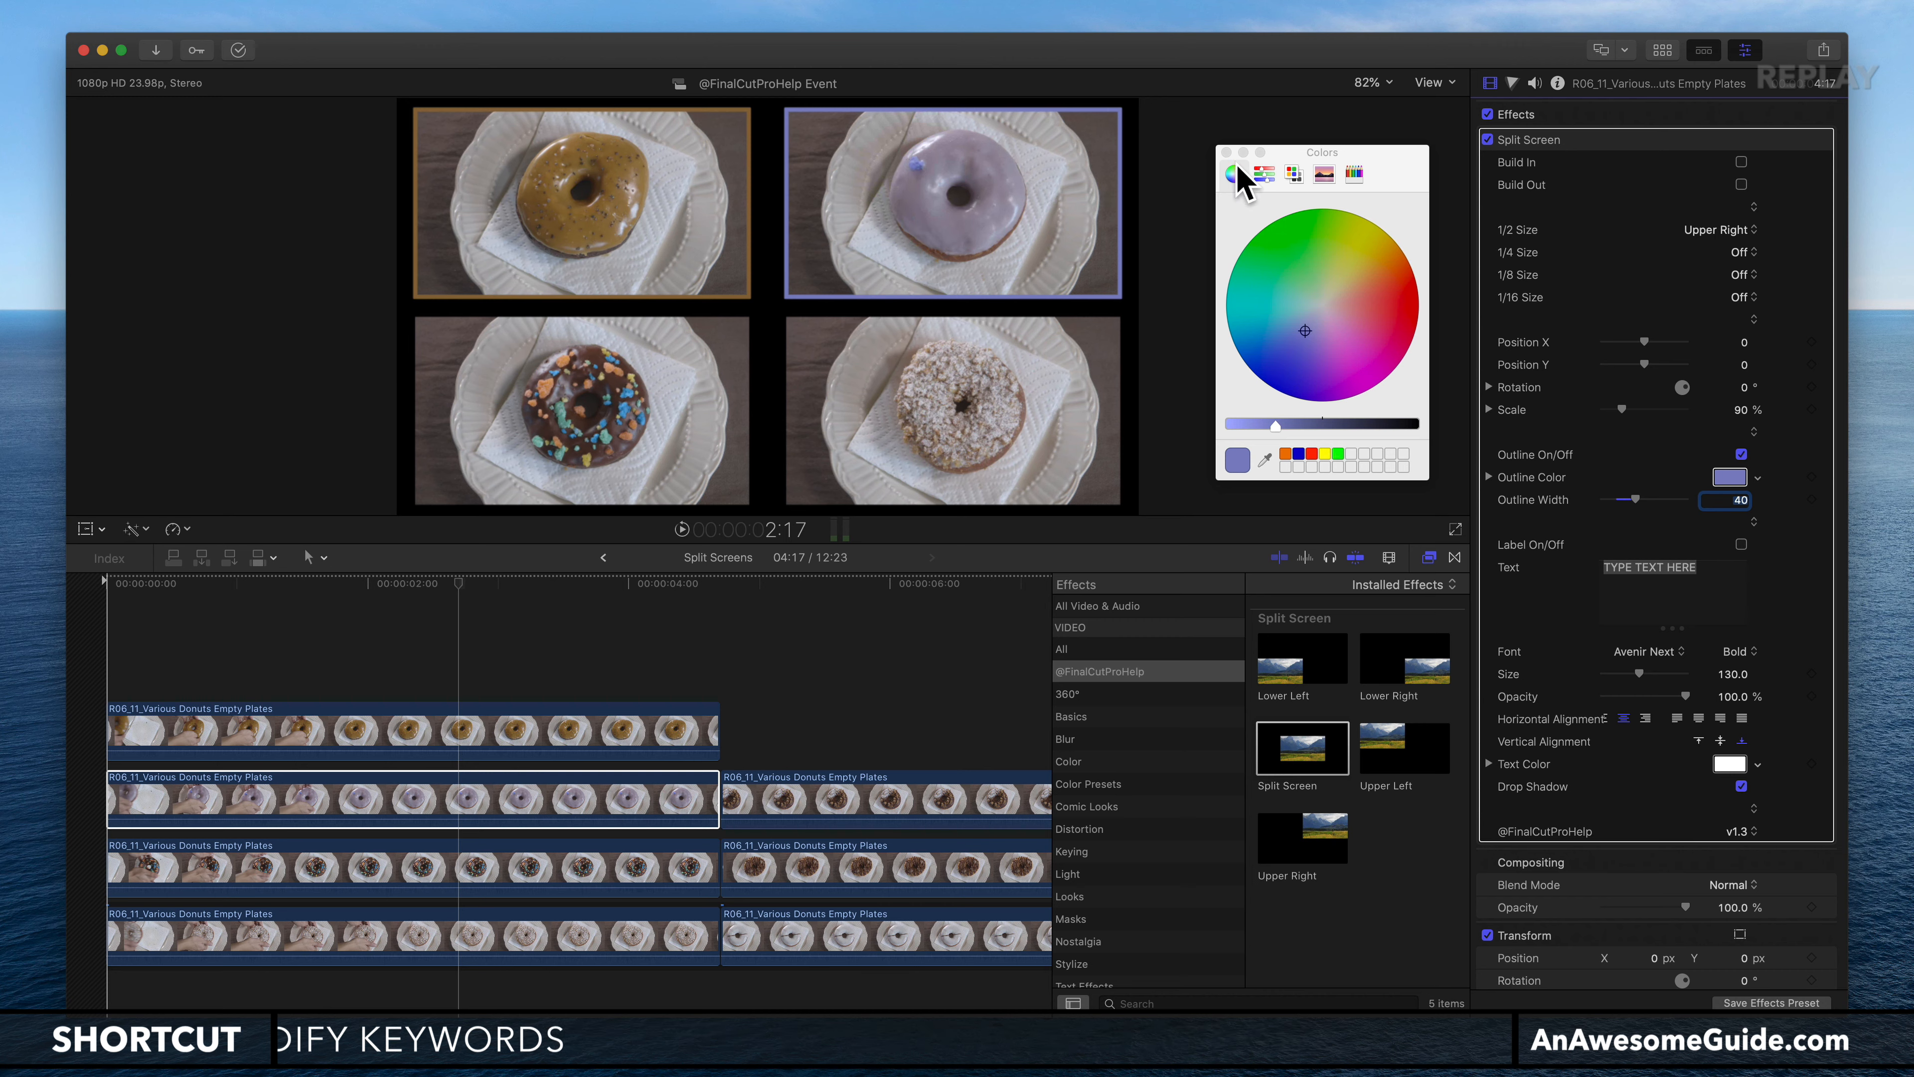
pyautogui.click(692, 624)
# Step: Turn on the outline for the lower-left donut clip and set its width to 40
pyautogui.click(586, 866)
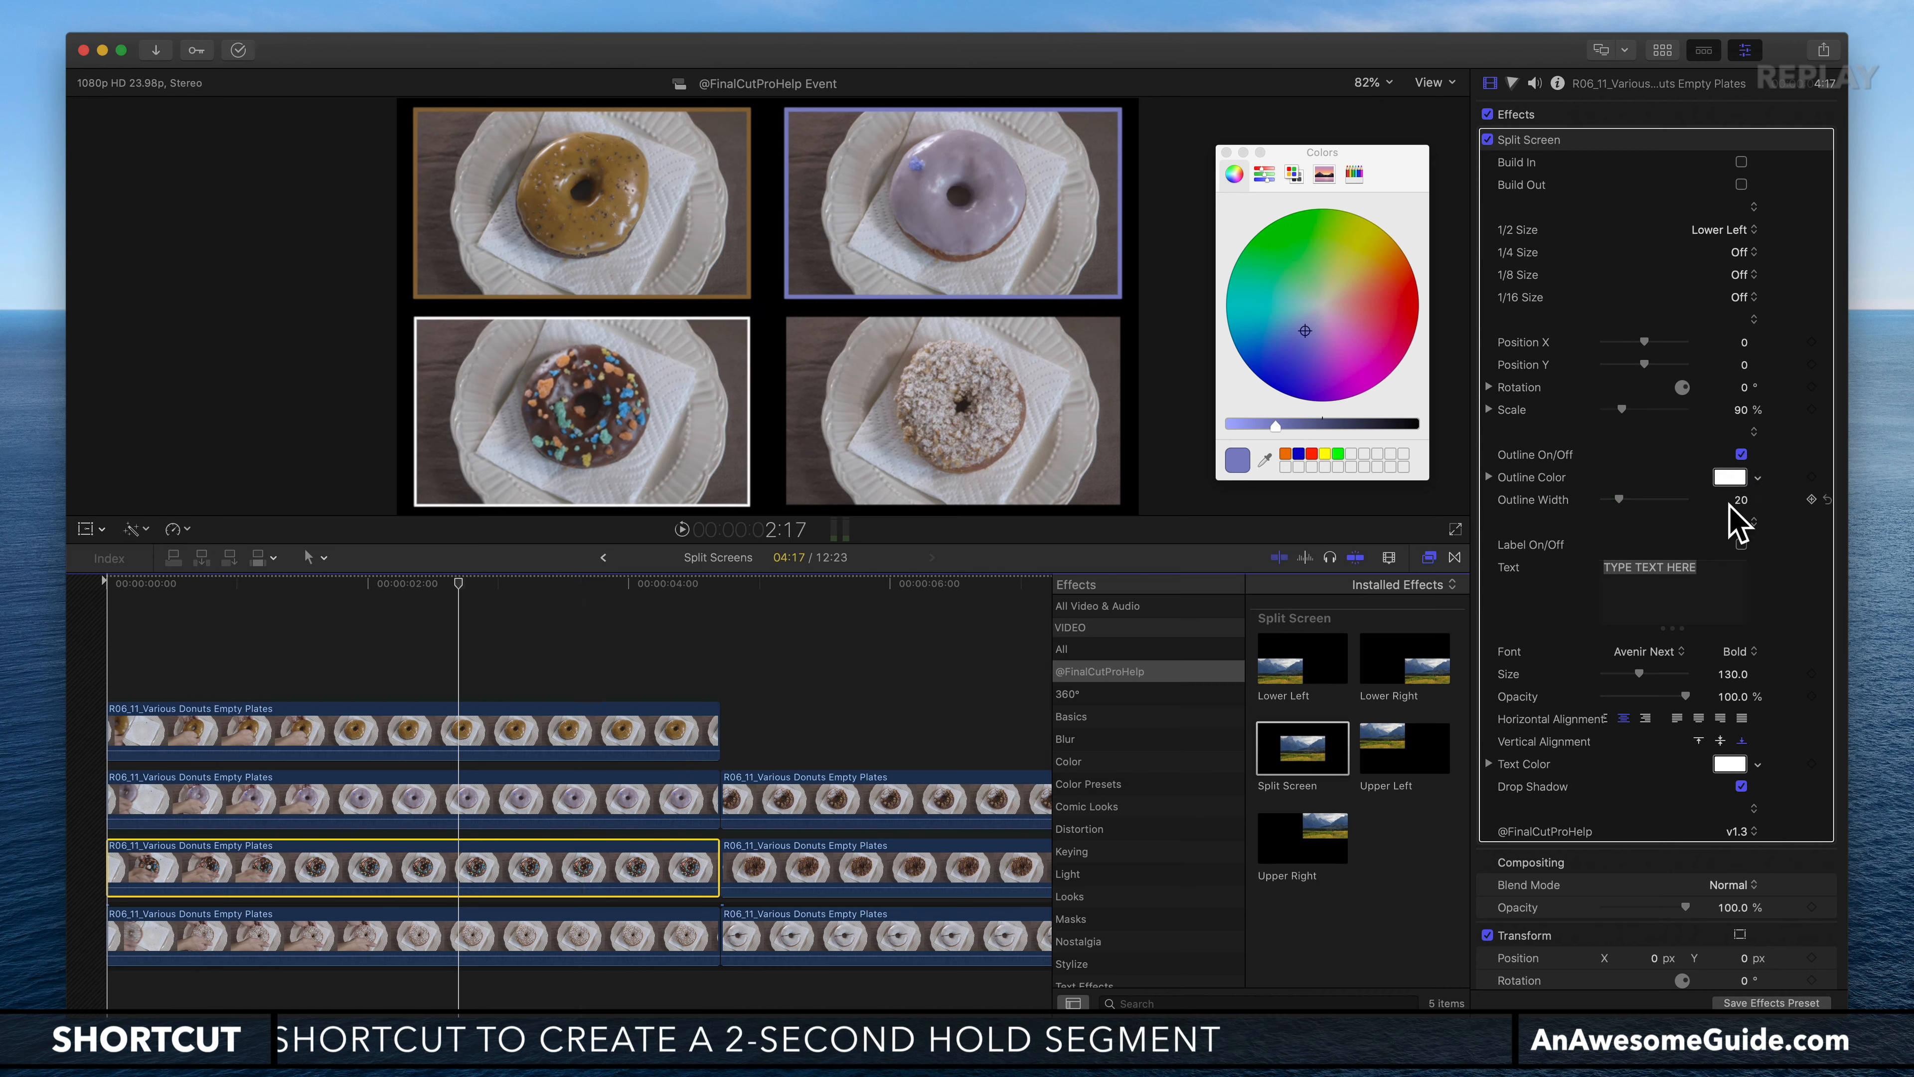
pyautogui.click(1740, 500)
pyautogui.write('40')
pyautogui.press('Return')
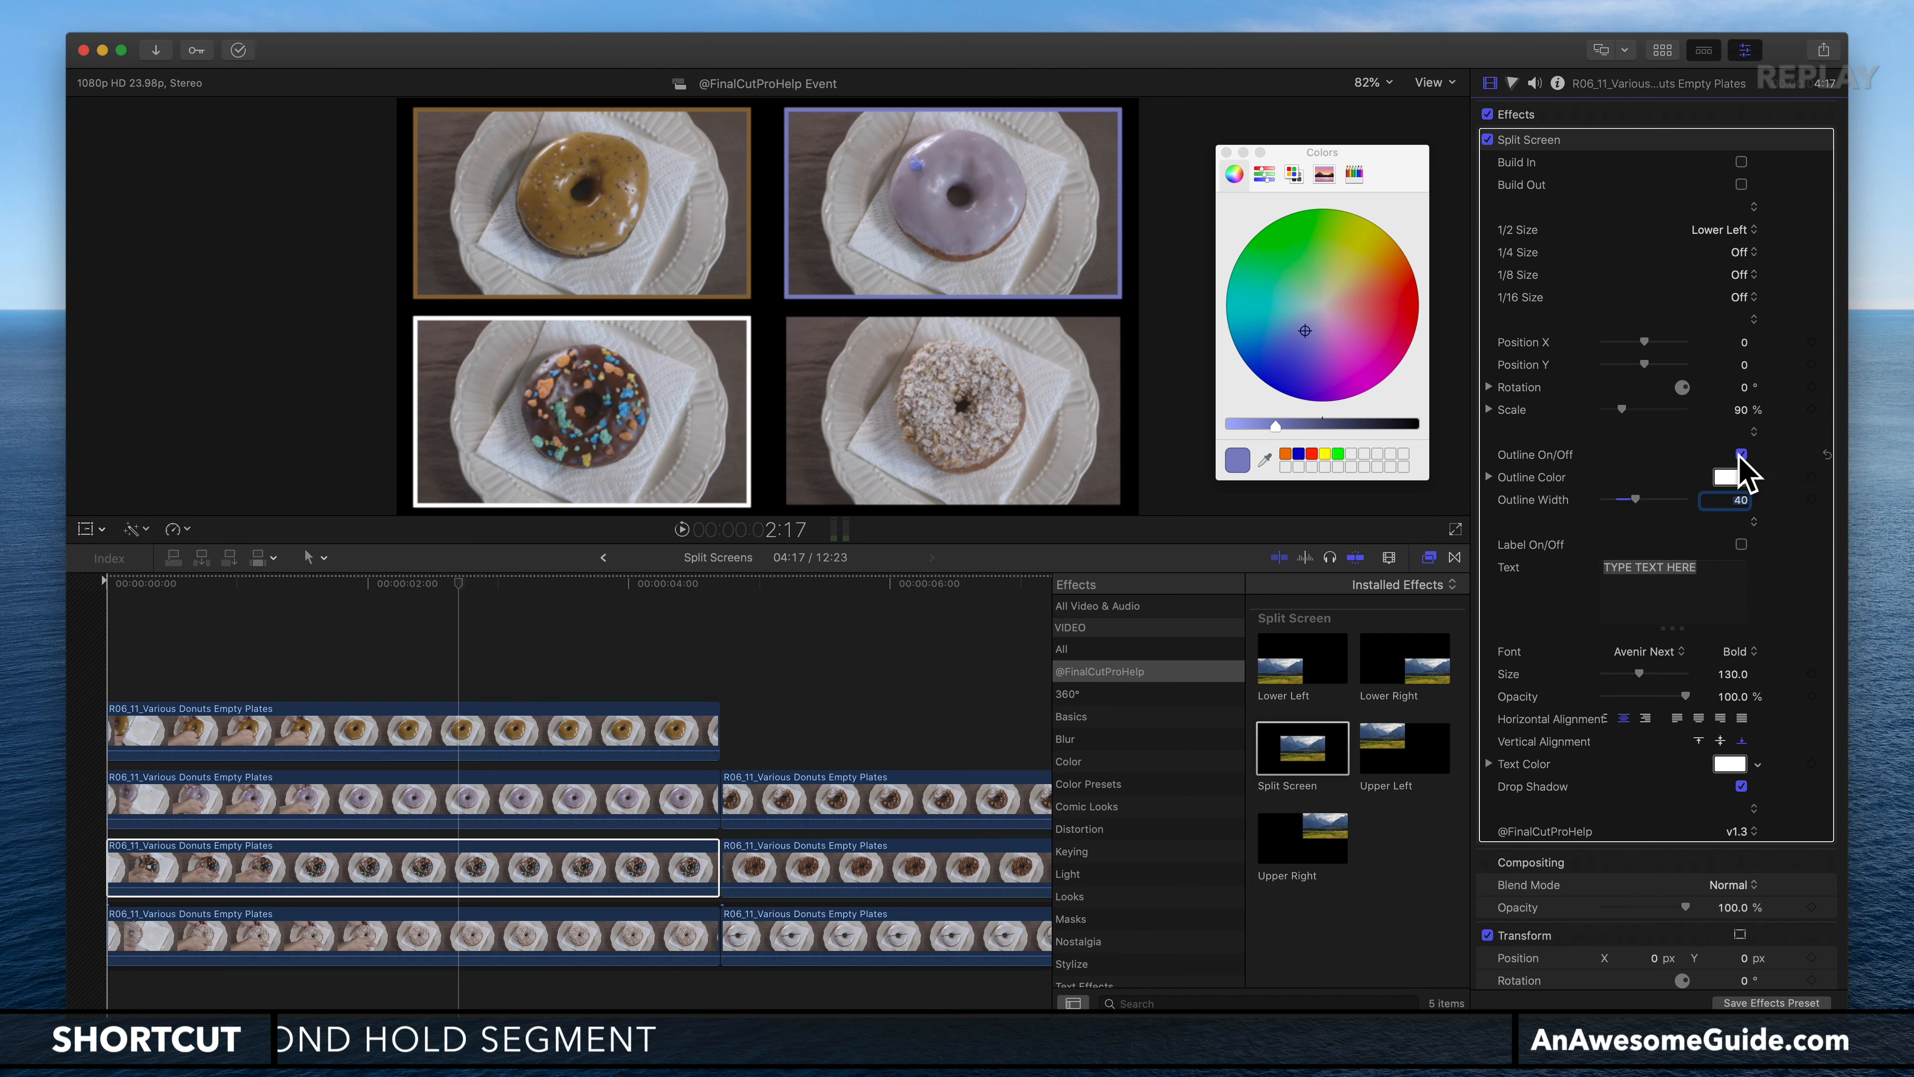
# Step: Sample a teal sprinkle from the lower-left donut as that clip's outline color and brighten it
pyautogui.click(1734, 480)
pyautogui.click(1264, 458)
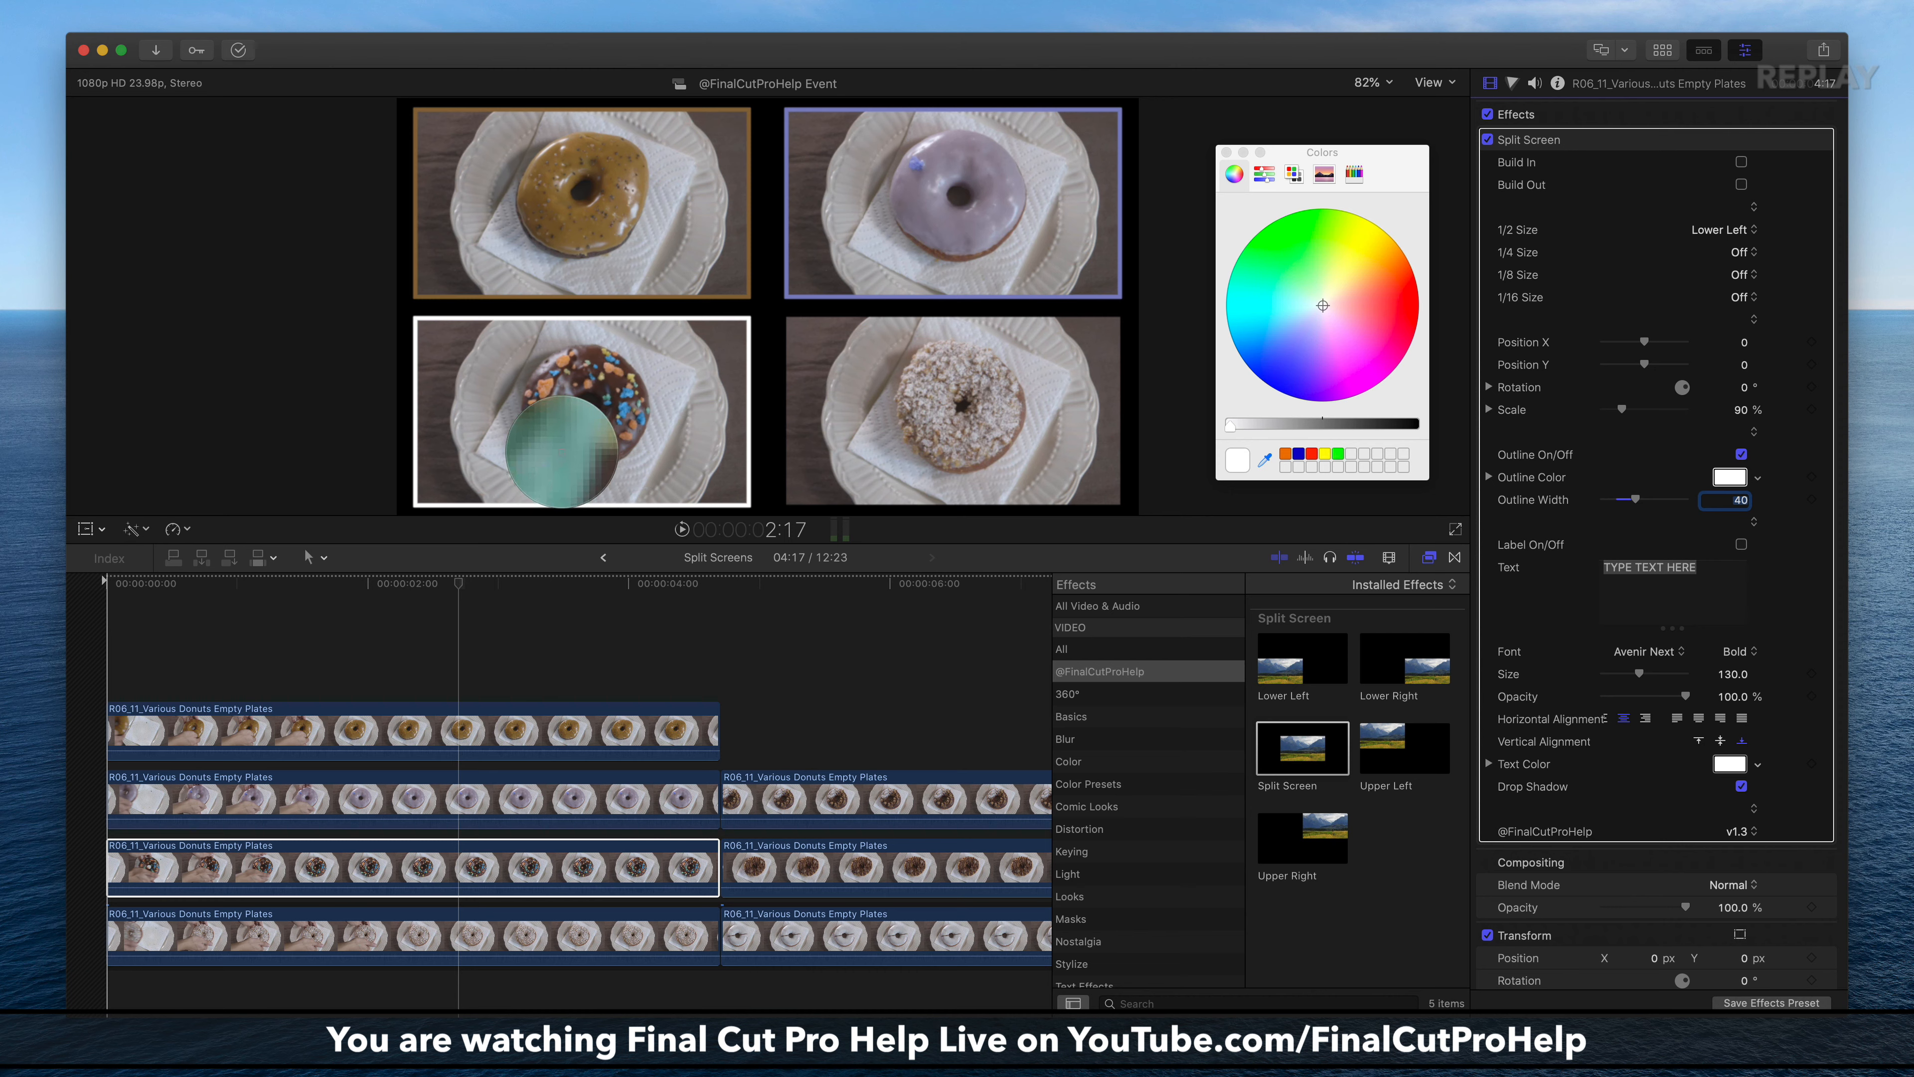
pyautogui.click(561, 456)
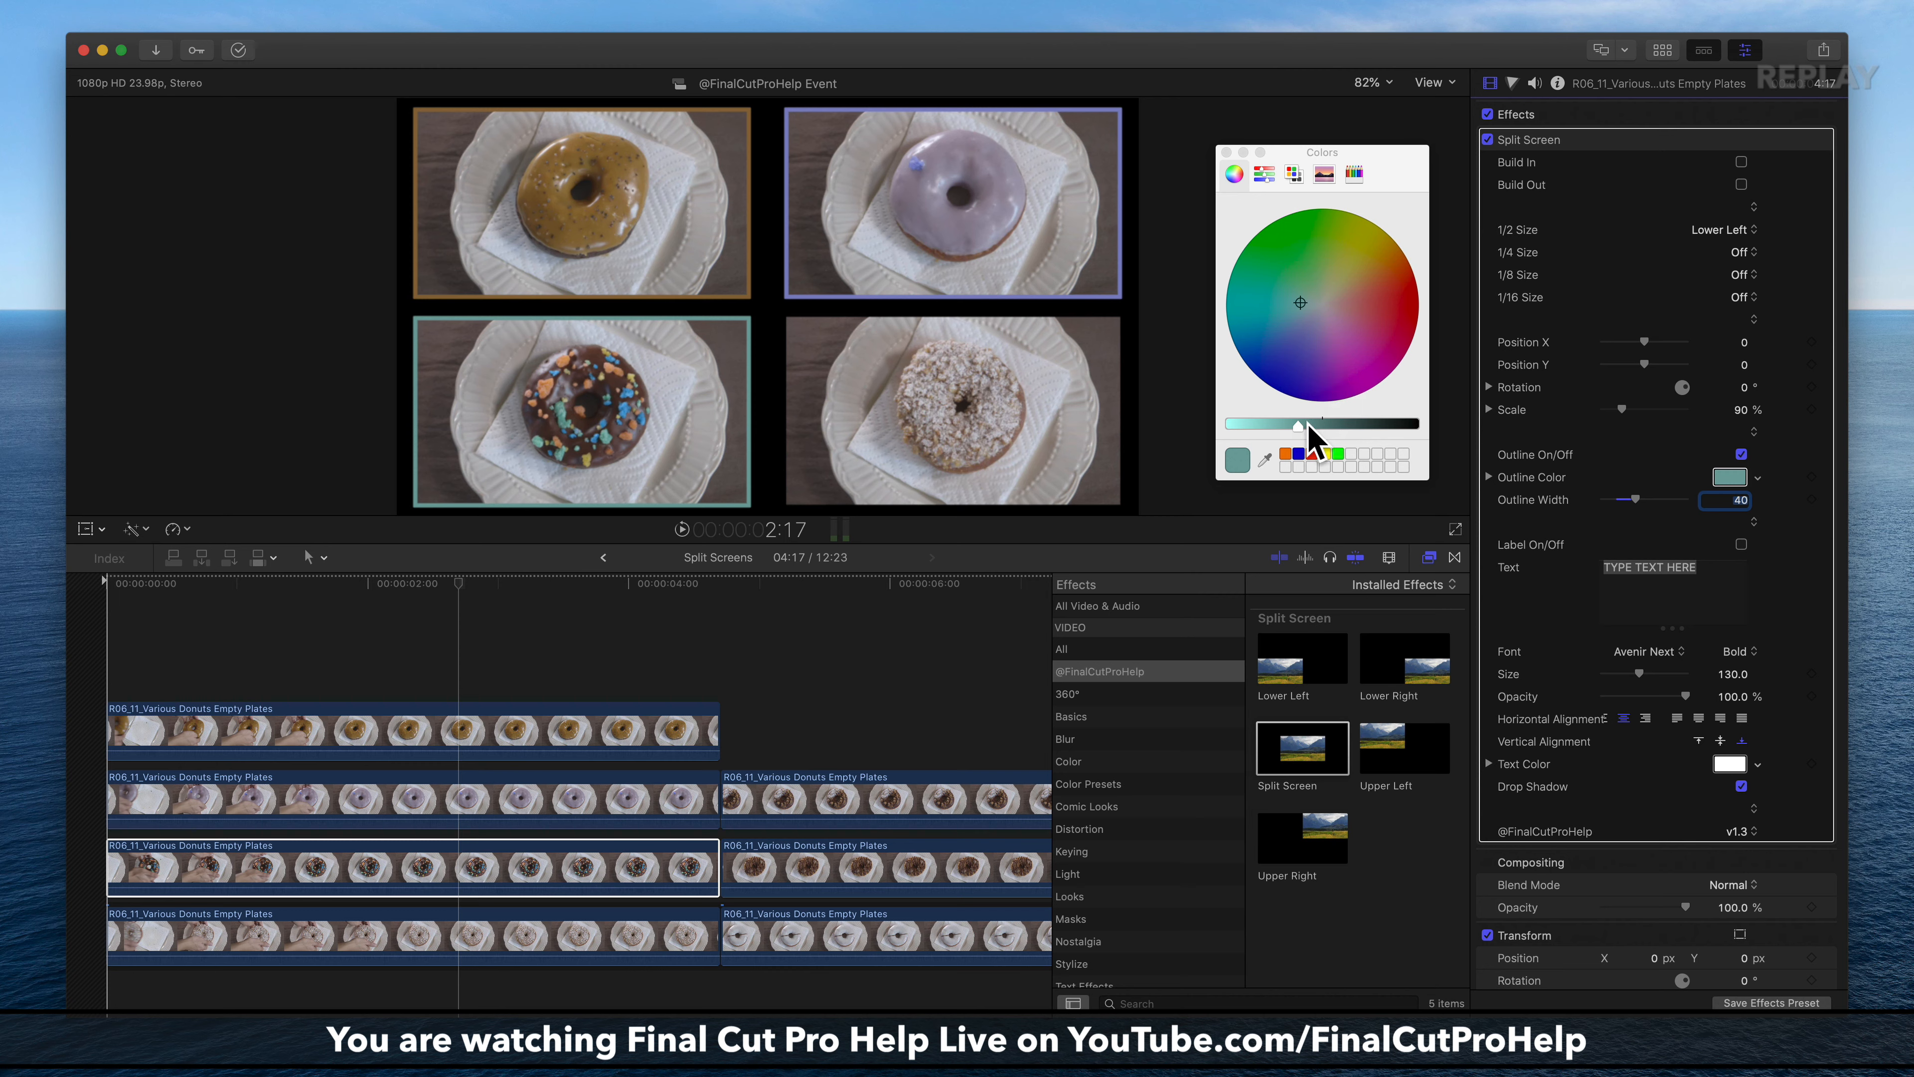
pyautogui.moveTo(1297, 432); pyautogui.dragTo(1268, 434)
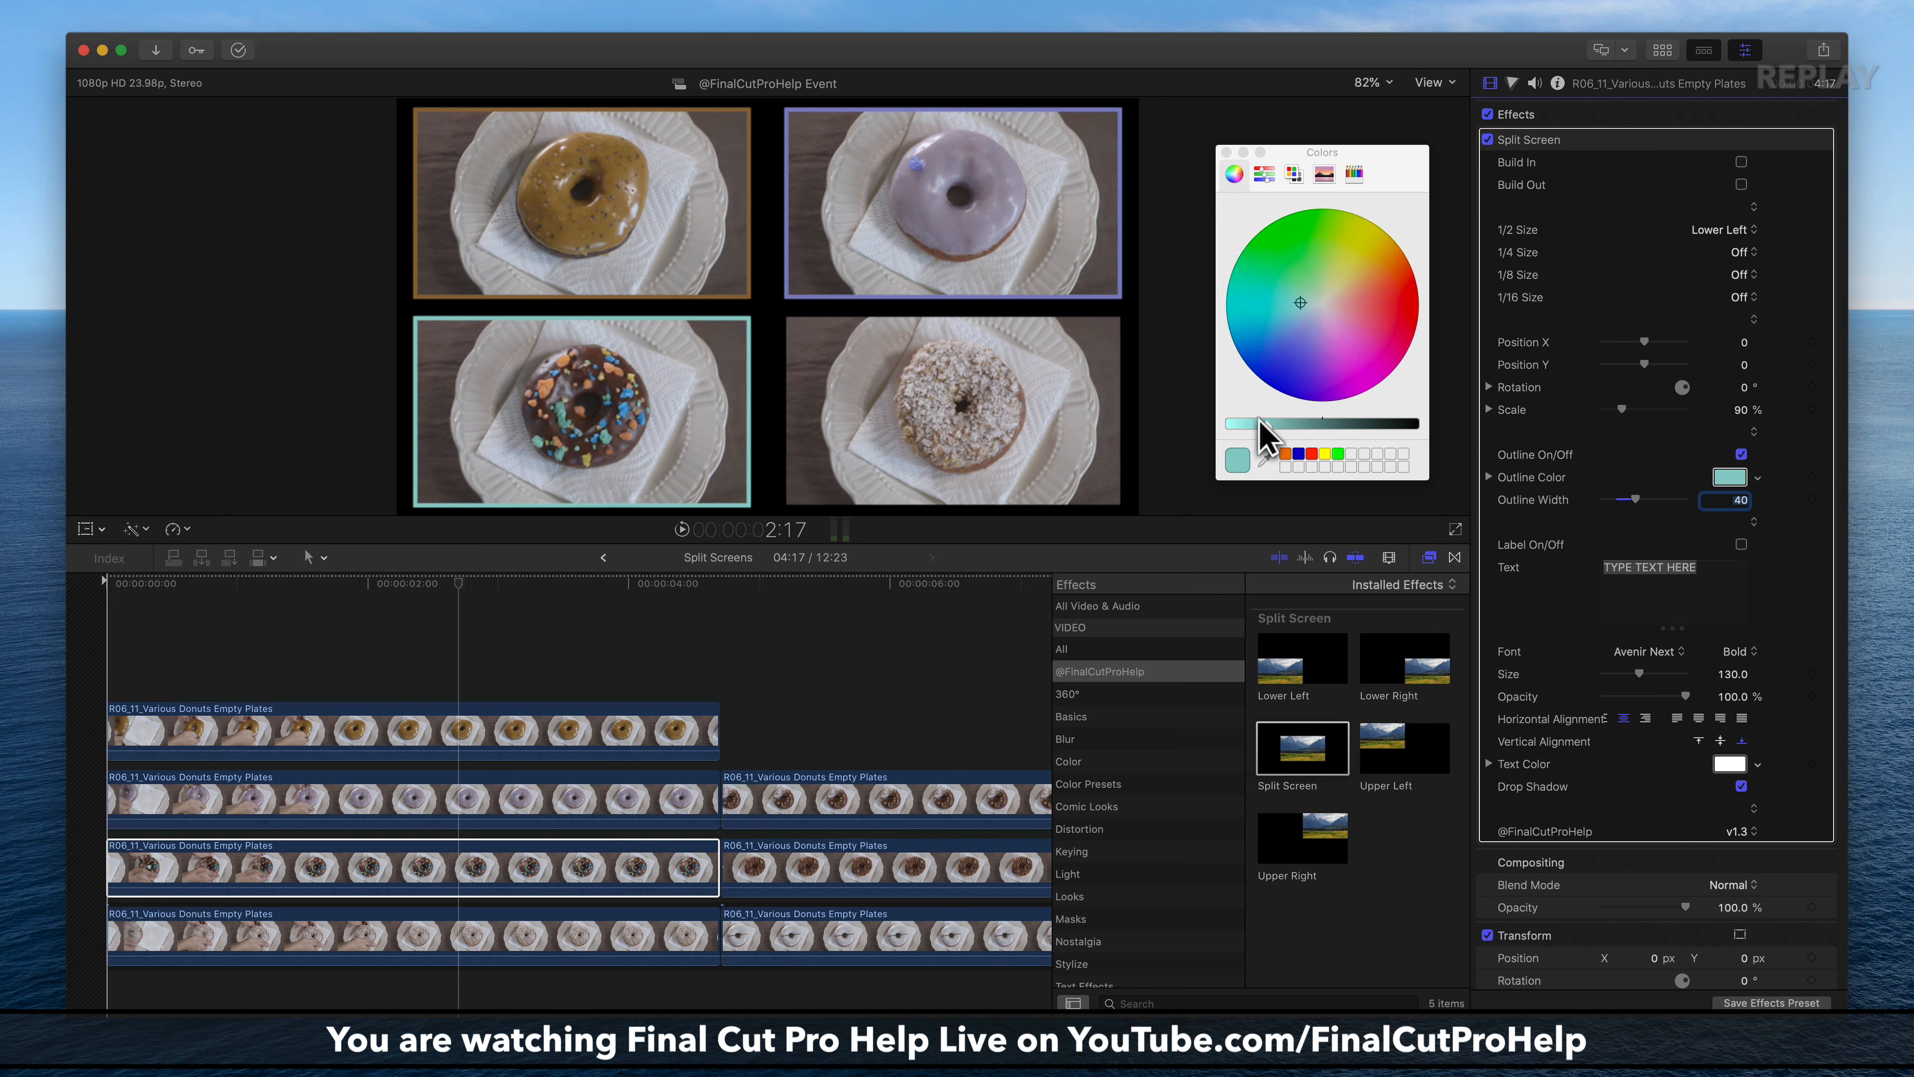
pyautogui.click(830, 562)
# Step: Turn on the outline for the lower-right donut clip and set its width to 40, leaving its label off
pyautogui.click(635, 942)
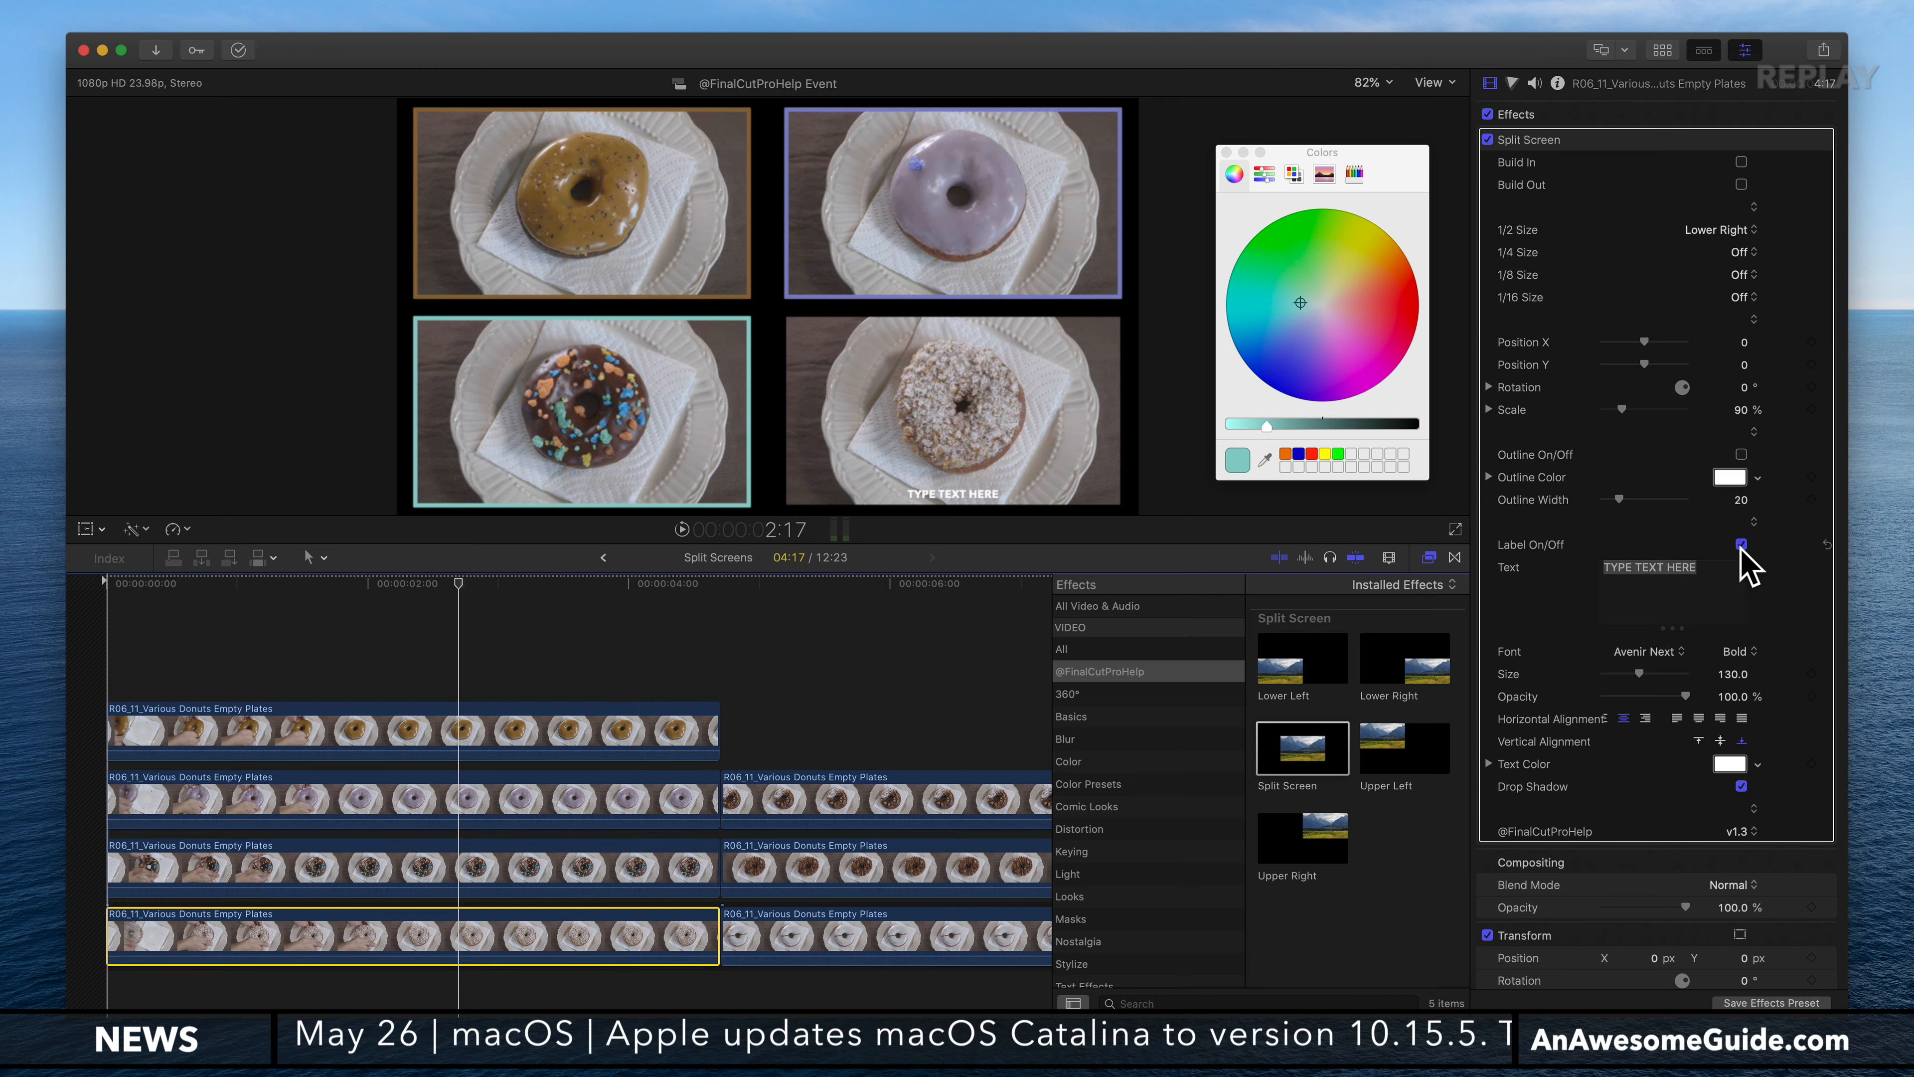
pyautogui.click(1740, 455)
pyautogui.click(1740, 499)
pyautogui.press('Return')
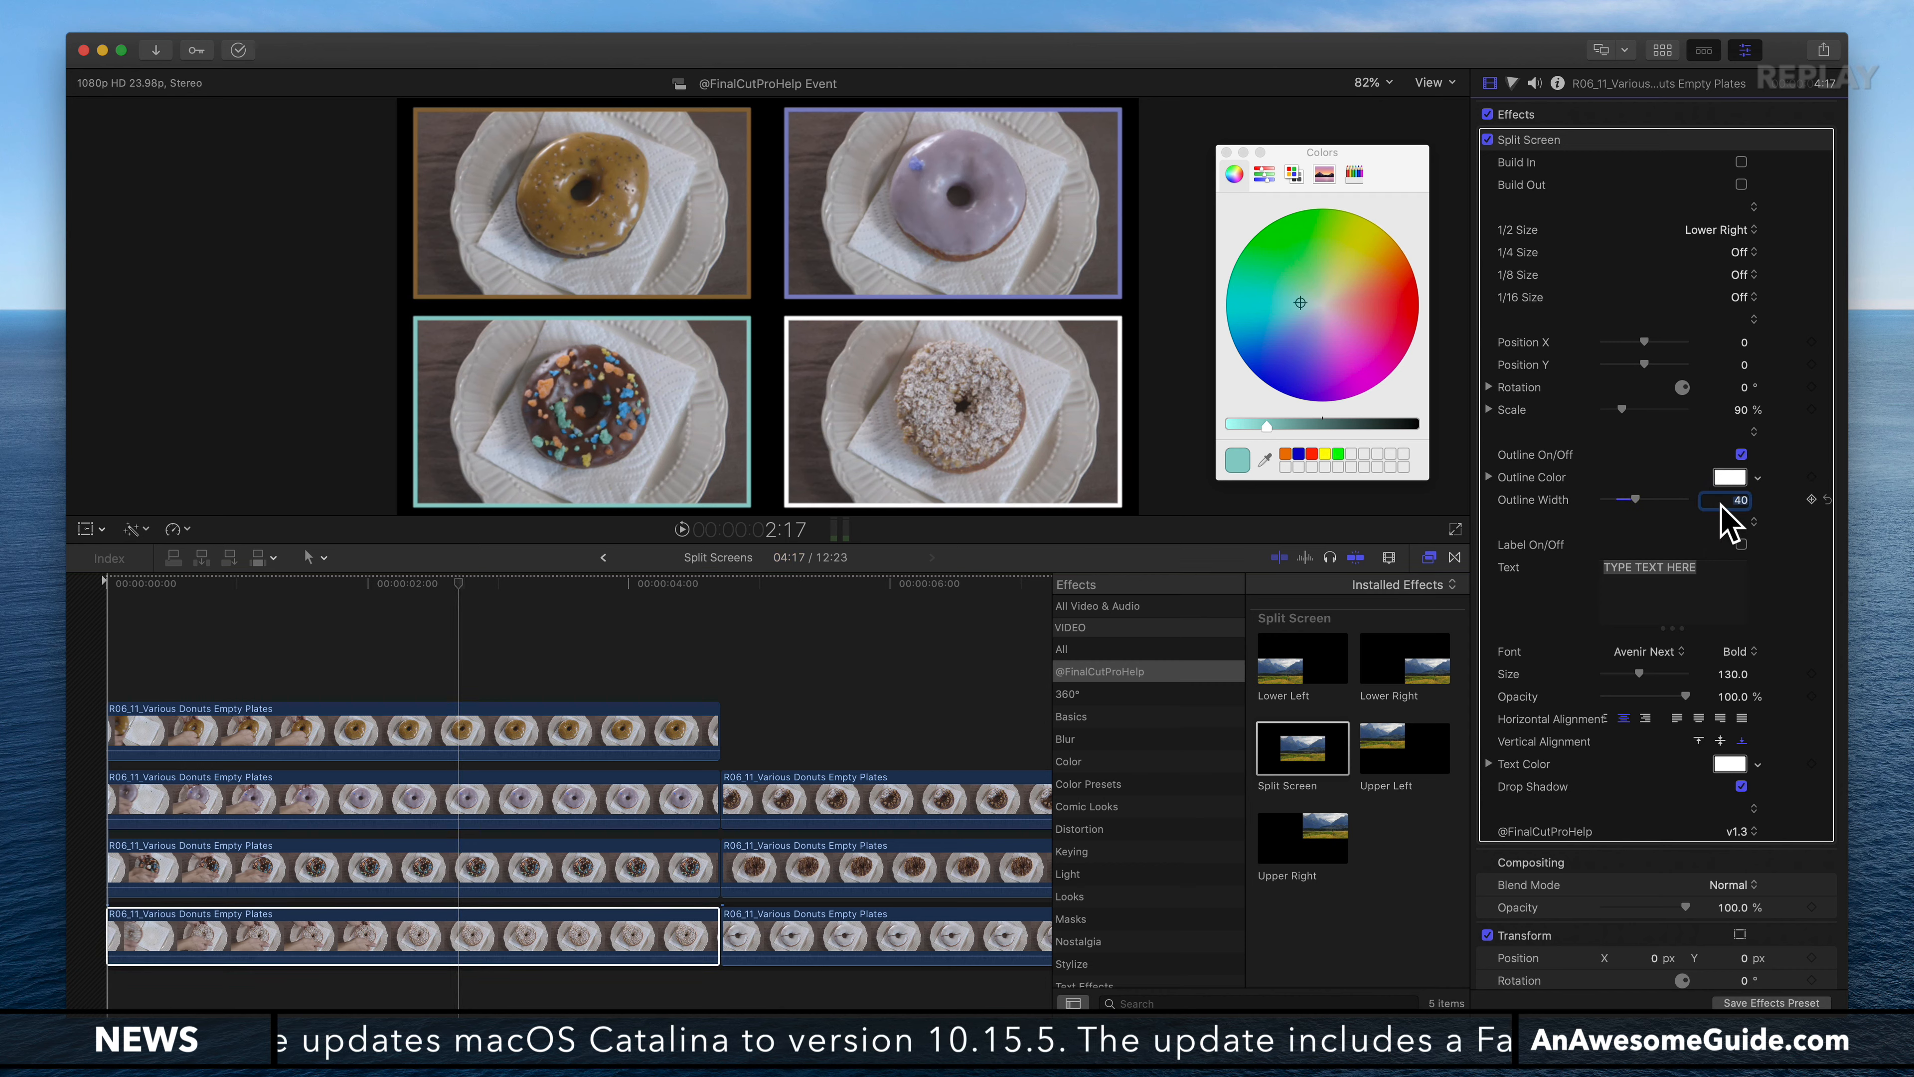
# Step: Sample a brown from the lower-right donut as that clip's outline color and brighten it
pyautogui.click(1727, 477)
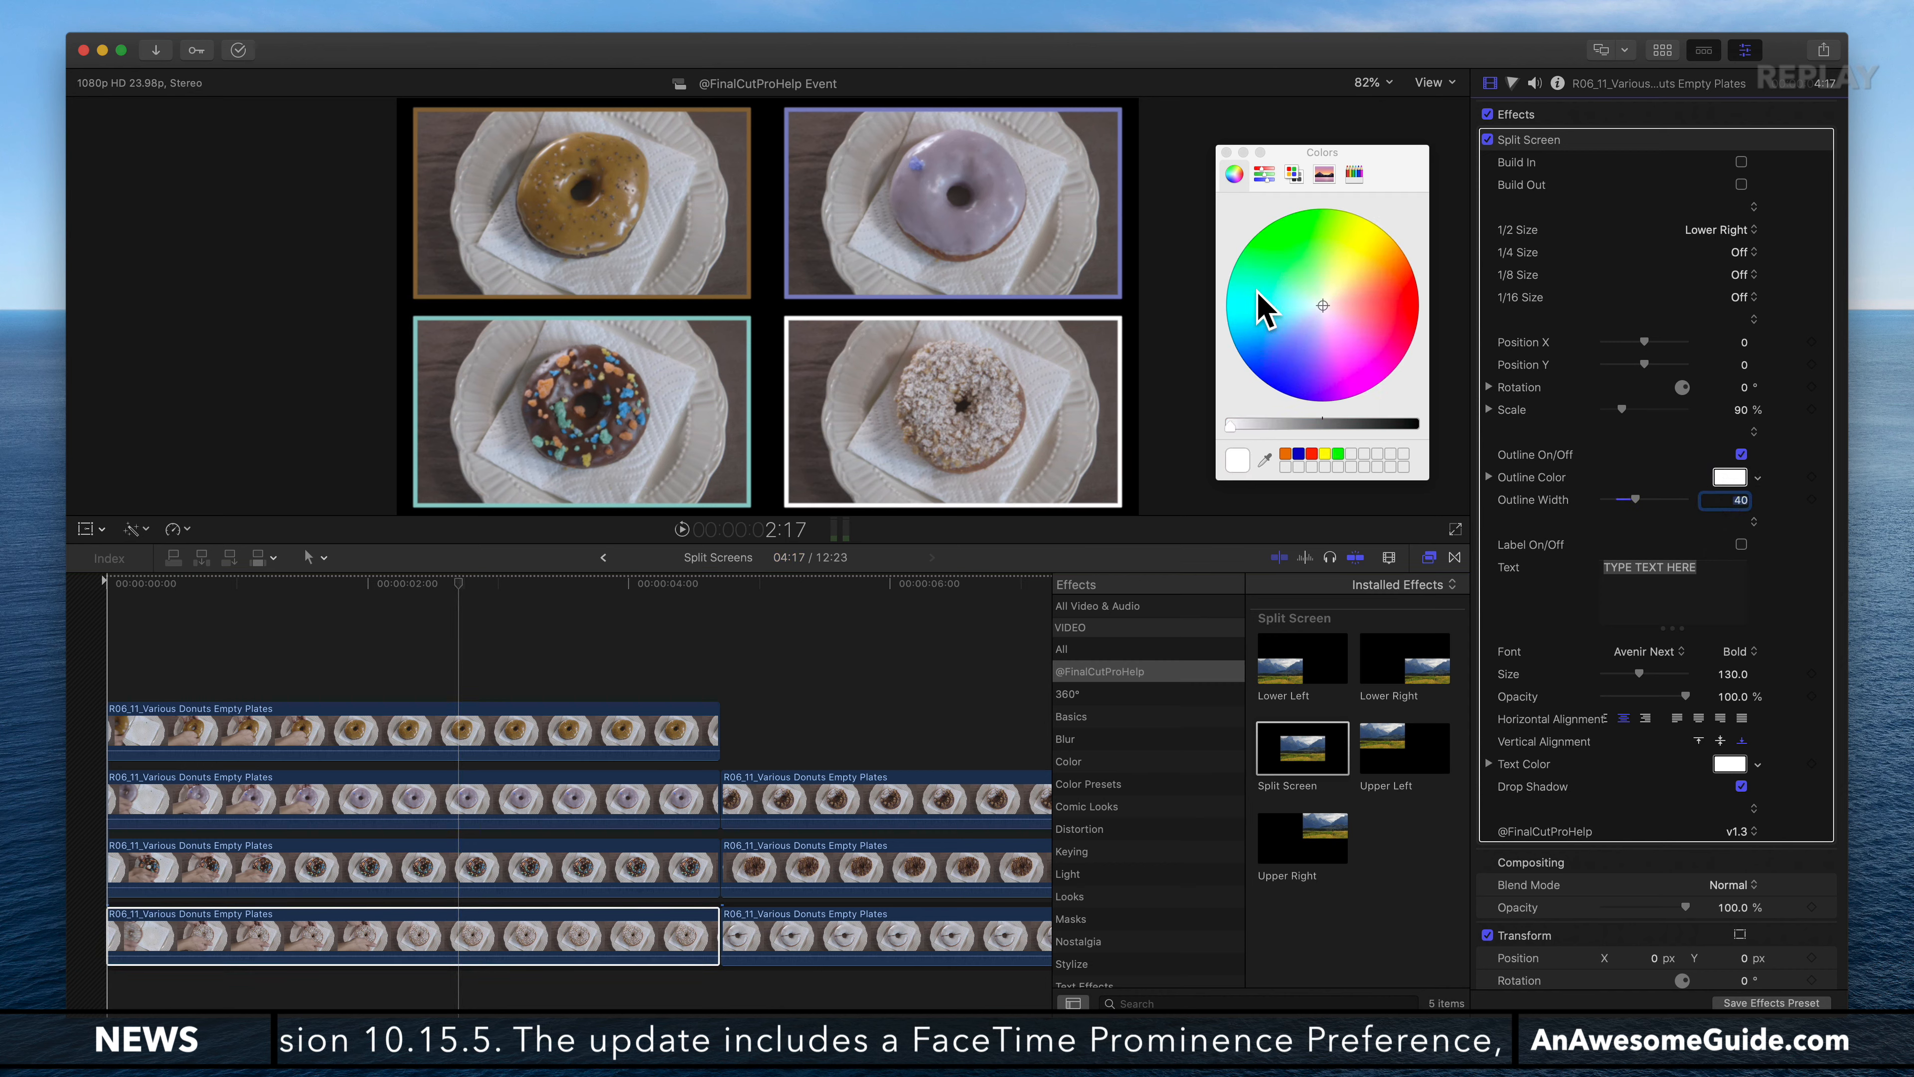
pyautogui.click(1263, 459)
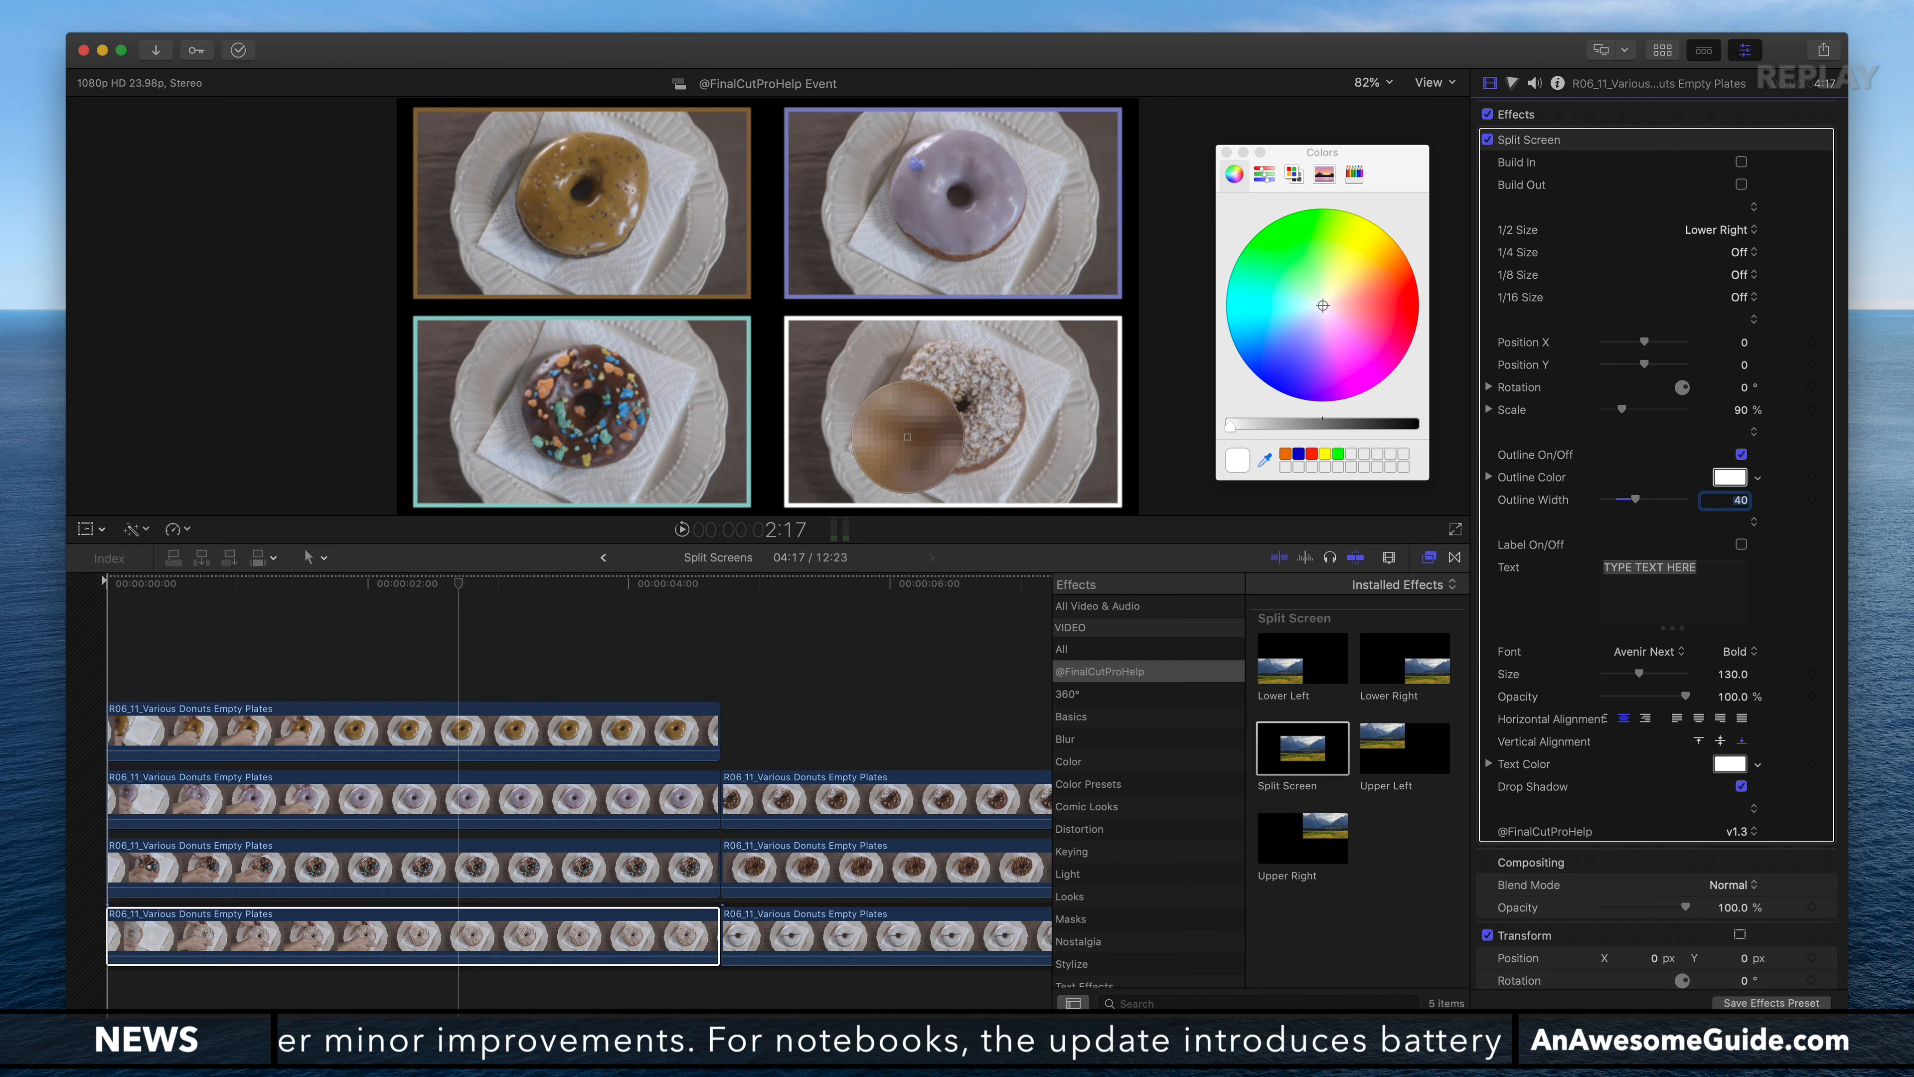
pyautogui.click(907, 436)
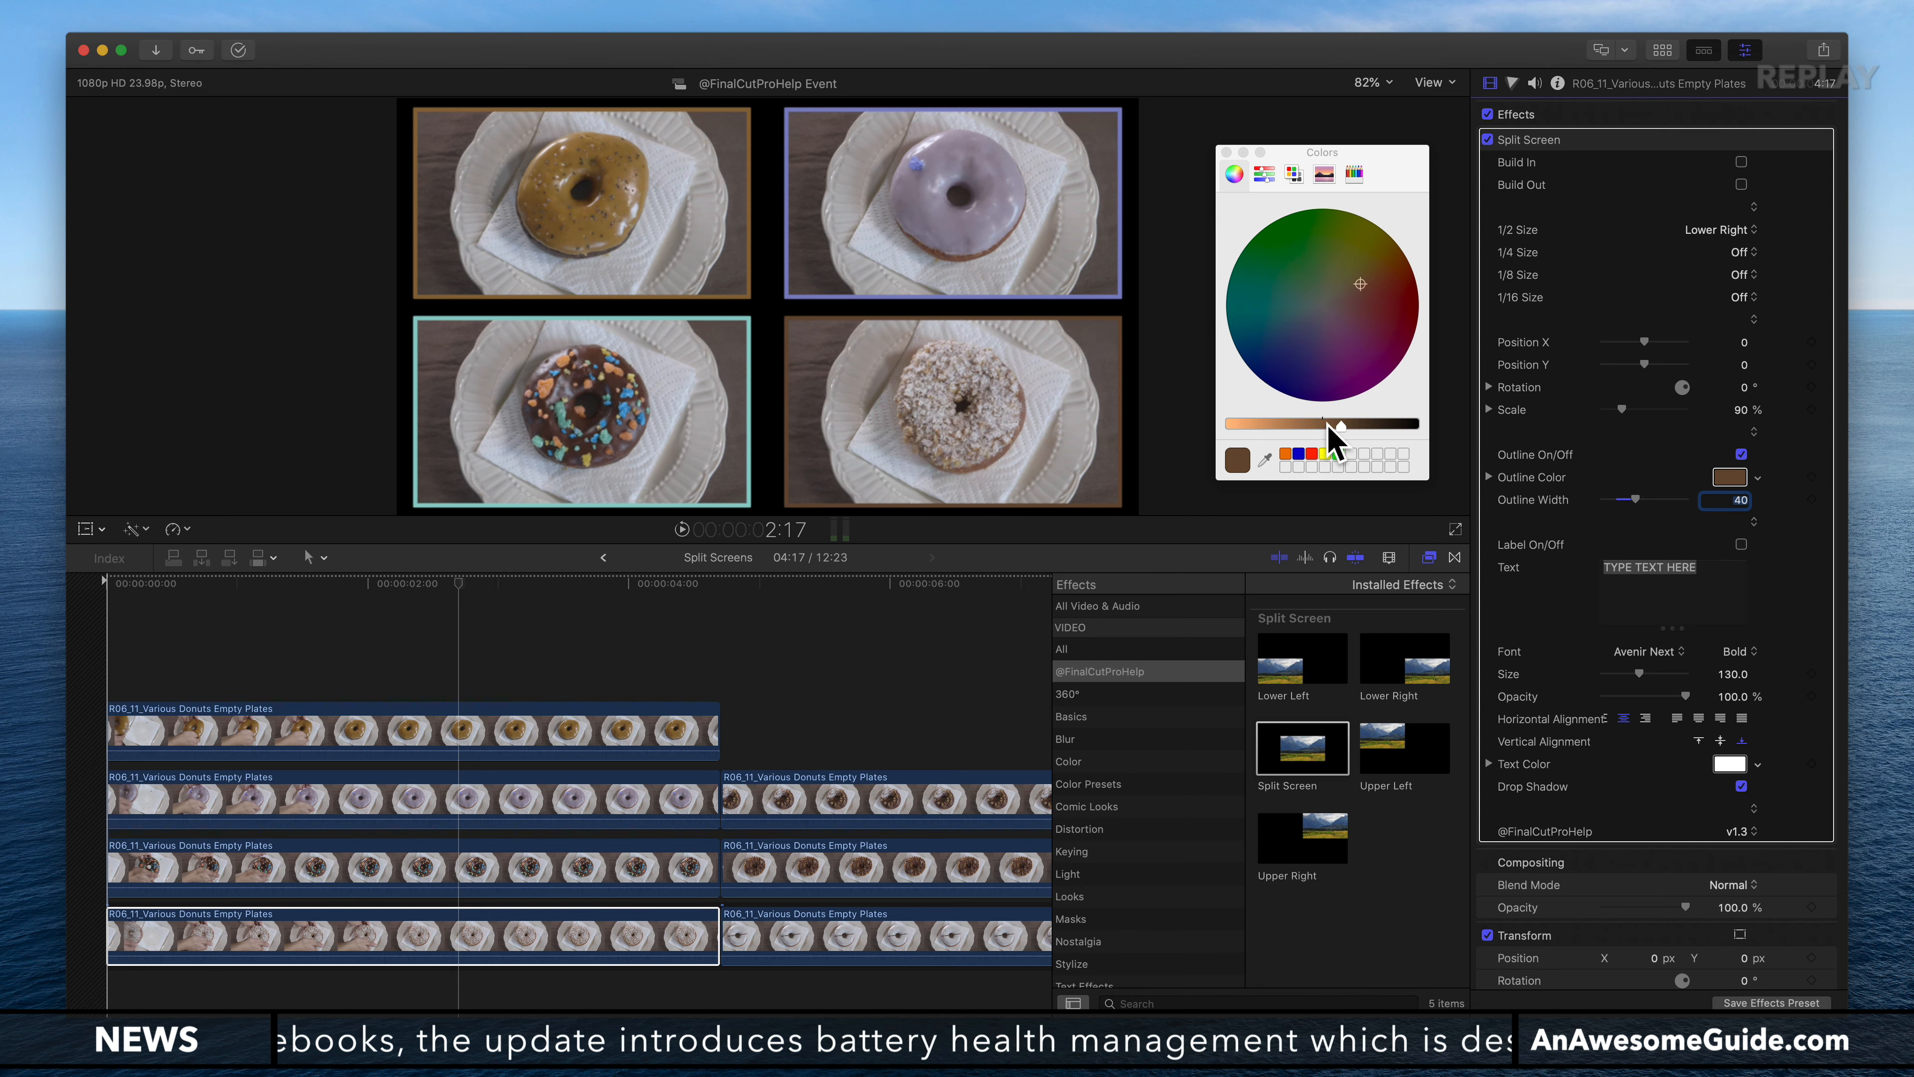
pyautogui.moveTo(1328, 424)
pyautogui.mouseDown()
pyautogui.moveTo(1303, 426)
pyautogui.moveTo(1356, 427)
pyautogui.moveTo(1294, 427)
pyautogui.mouseUp()
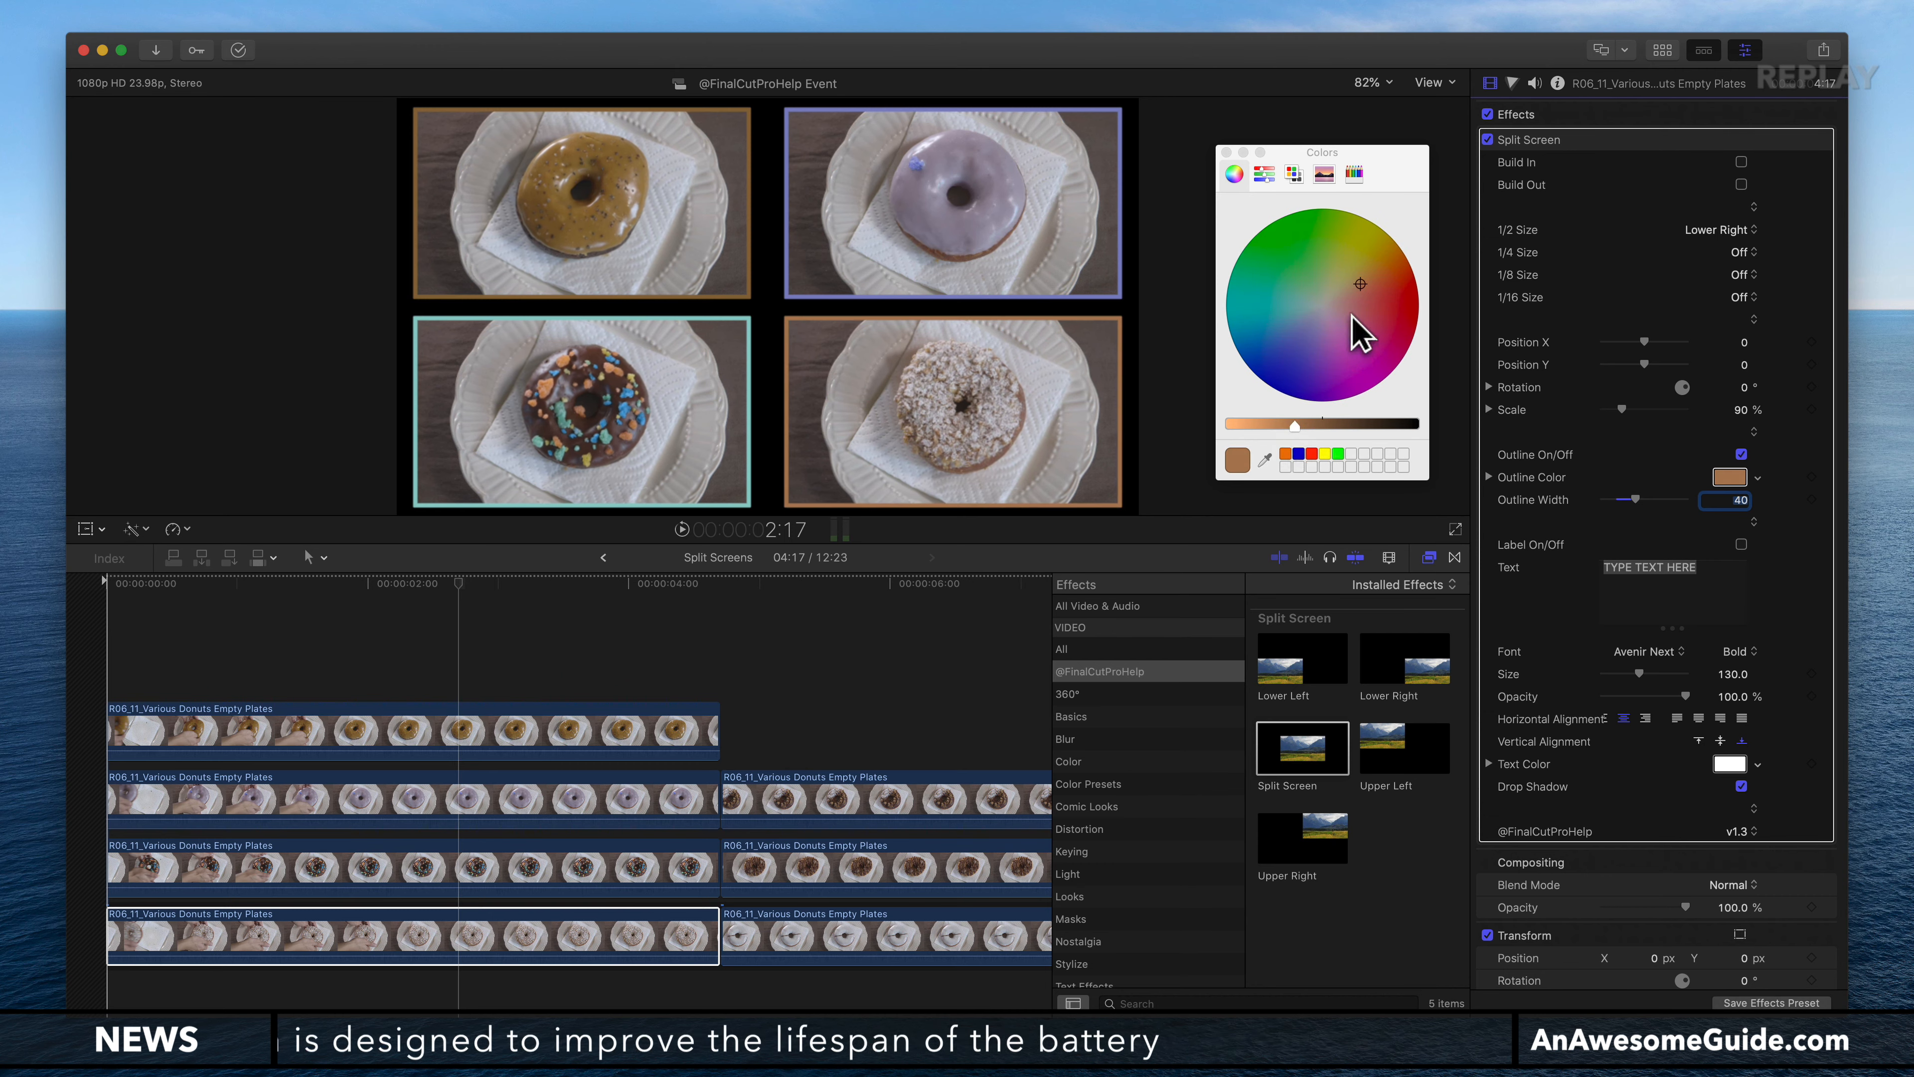
# Step: Look through the color sliders, palettes, spectrum and pencils, check the available palette lists, and close the Colors window
pyautogui.click(1266, 178)
pyautogui.click(1293, 178)
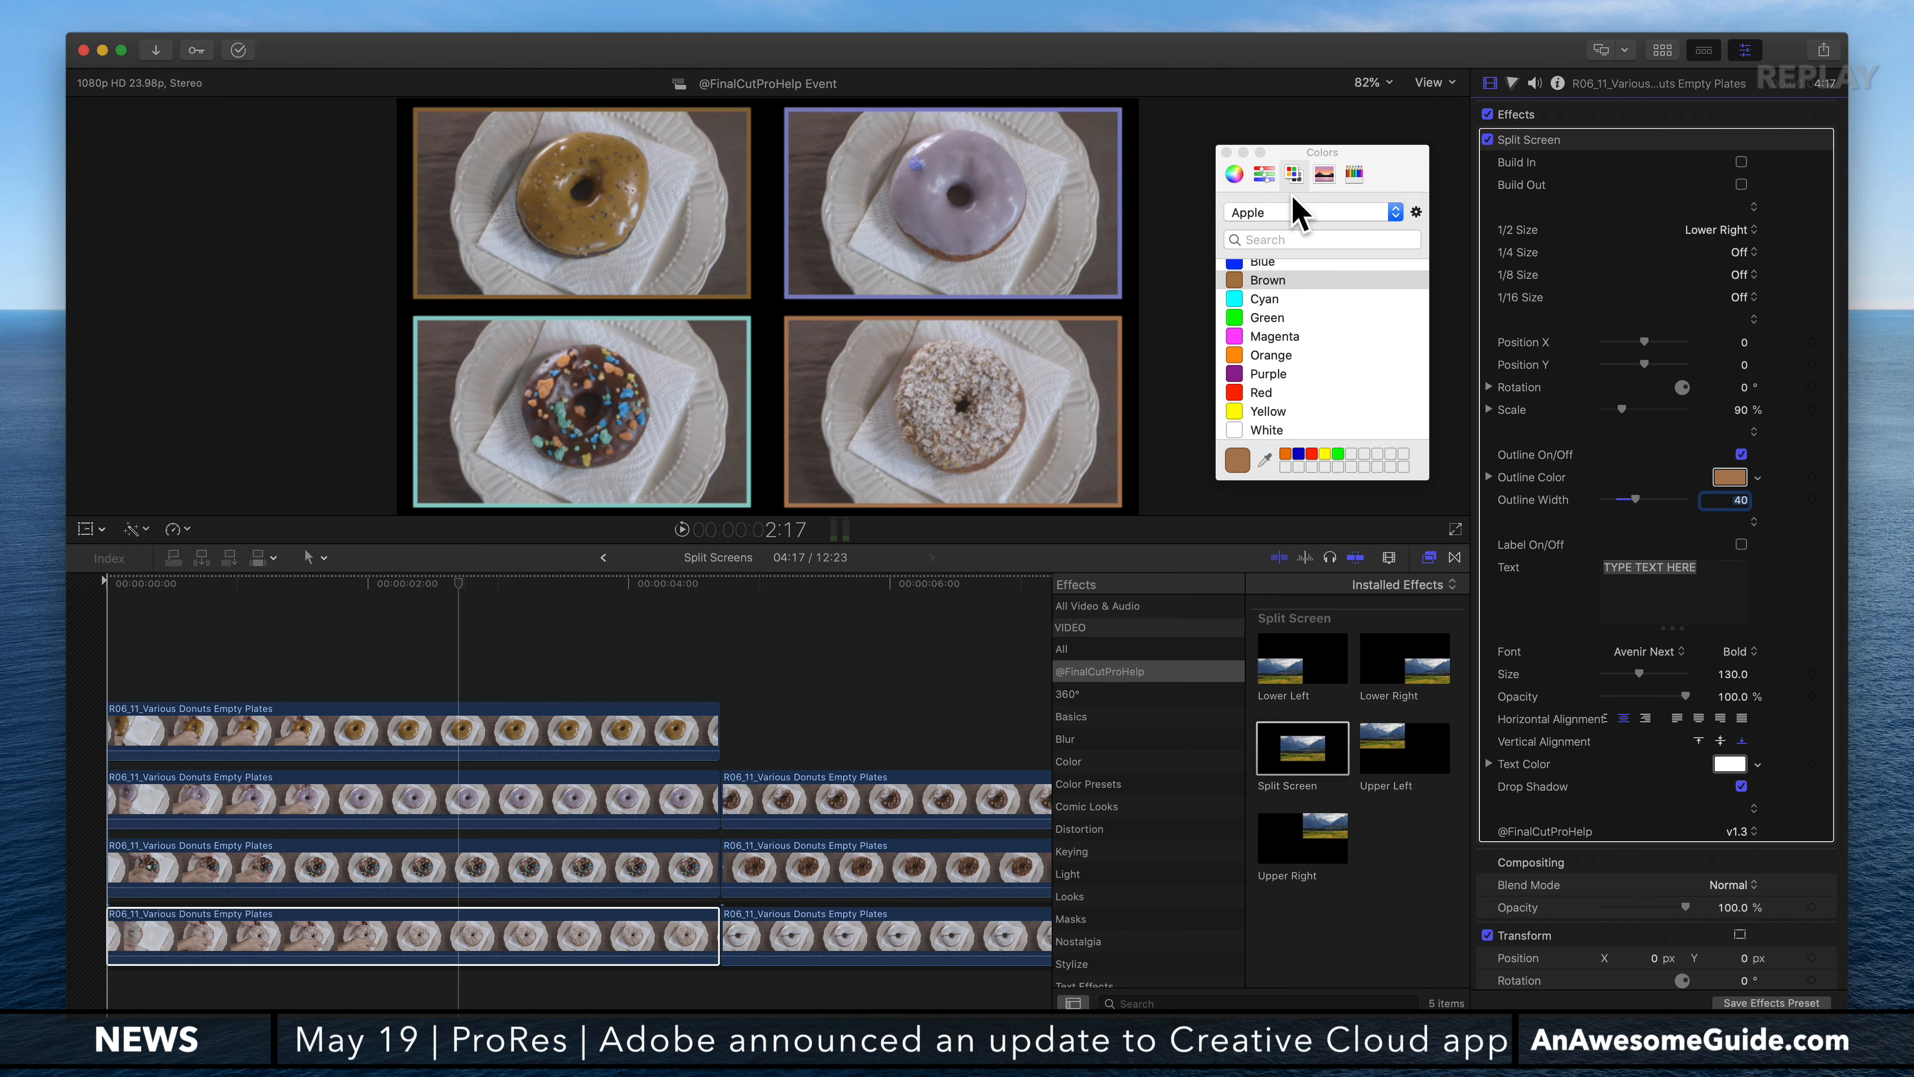
pyautogui.click(1323, 175)
pyautogui.click(1354, 175)
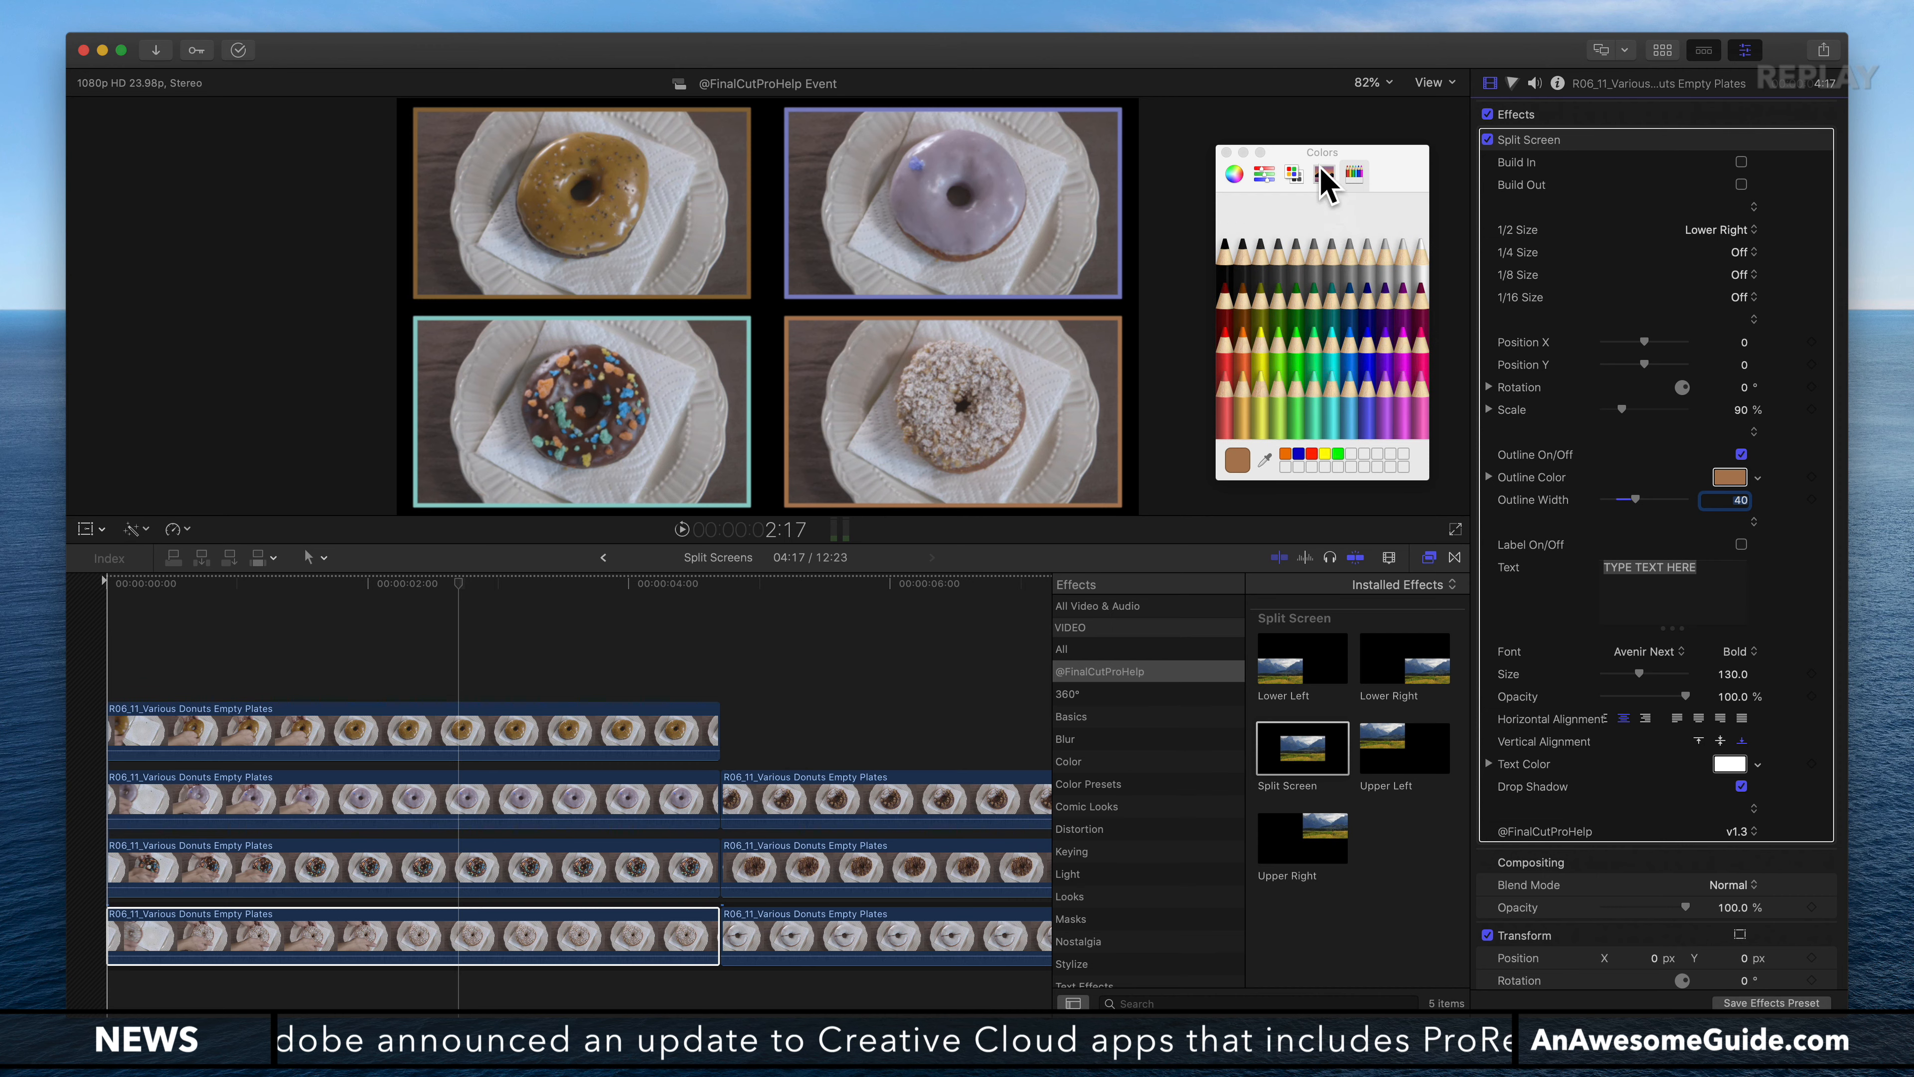
pyautogui.click(1323, 174)
pyautogui.click(1281, 213)
pyautogui.click(1320, 213)
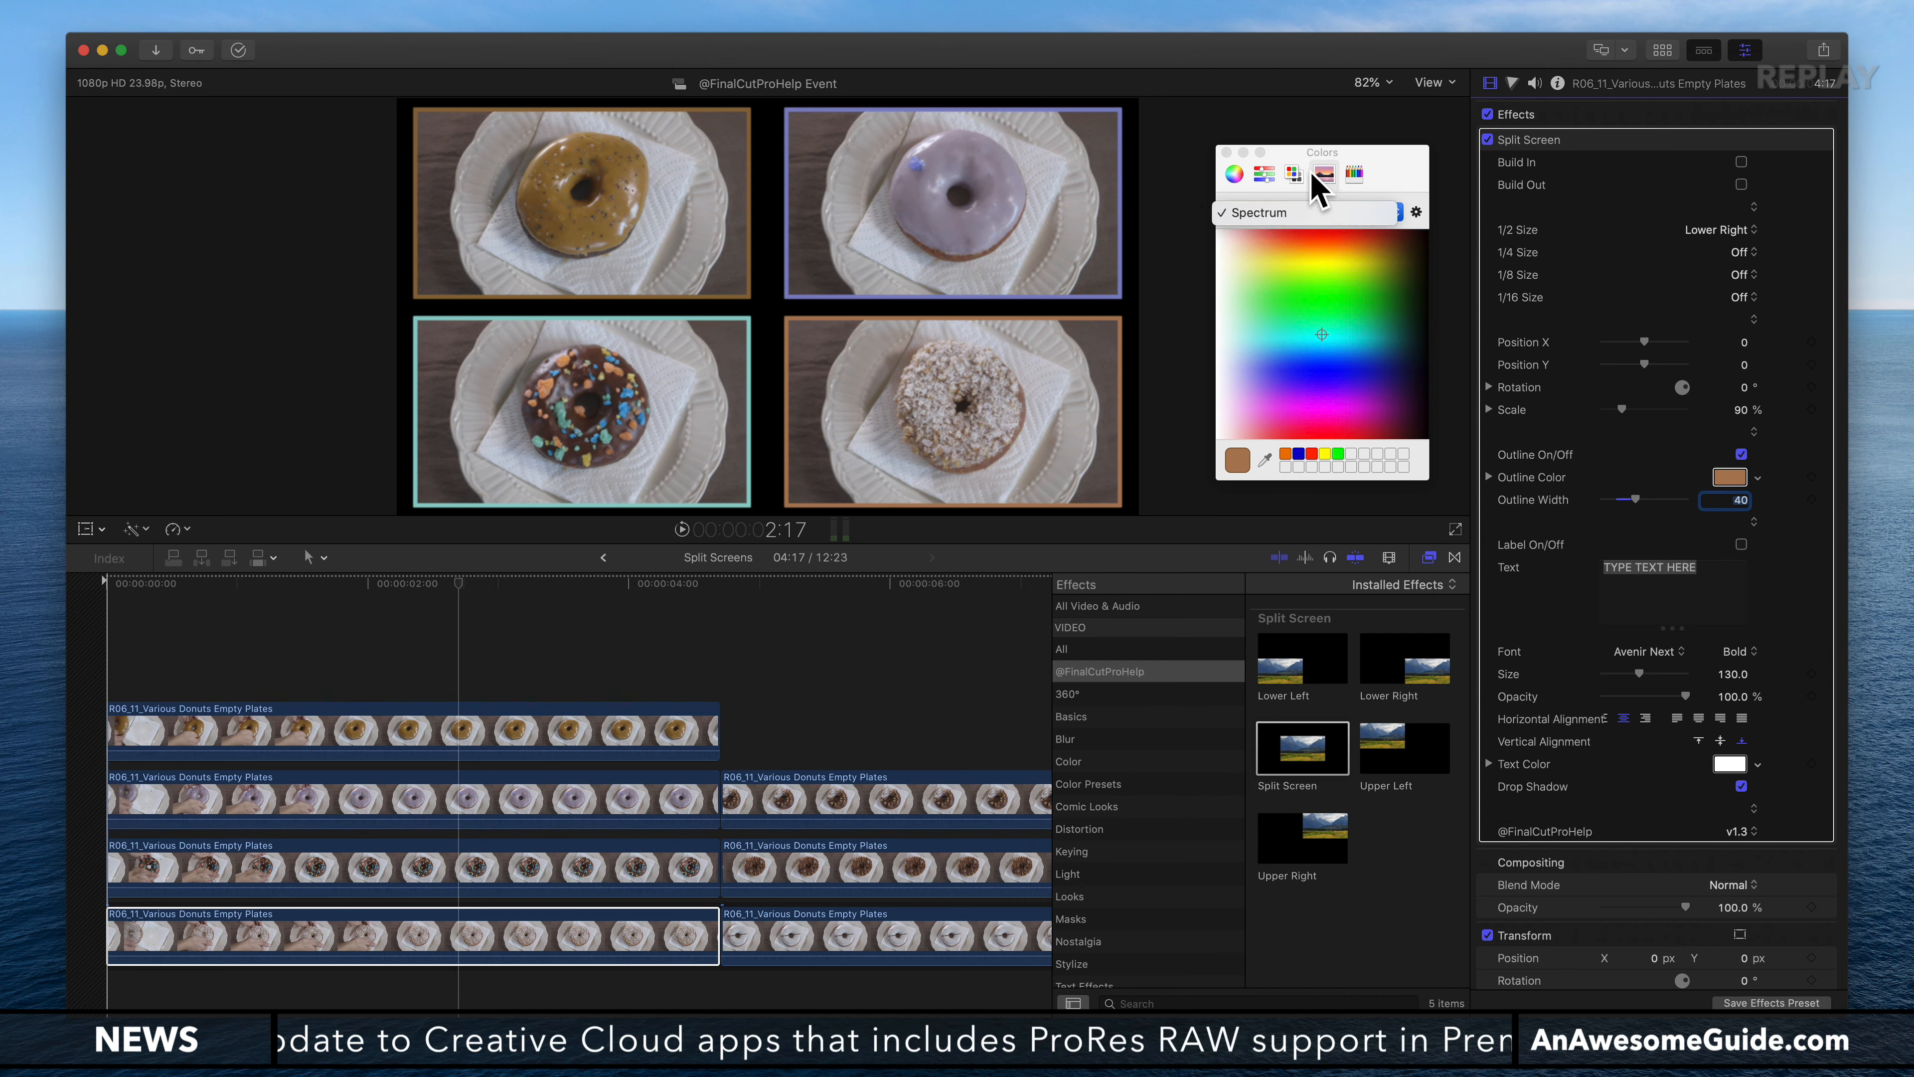
pyautogui.click(1294, 174)
pyautogui.click(1281, 214)
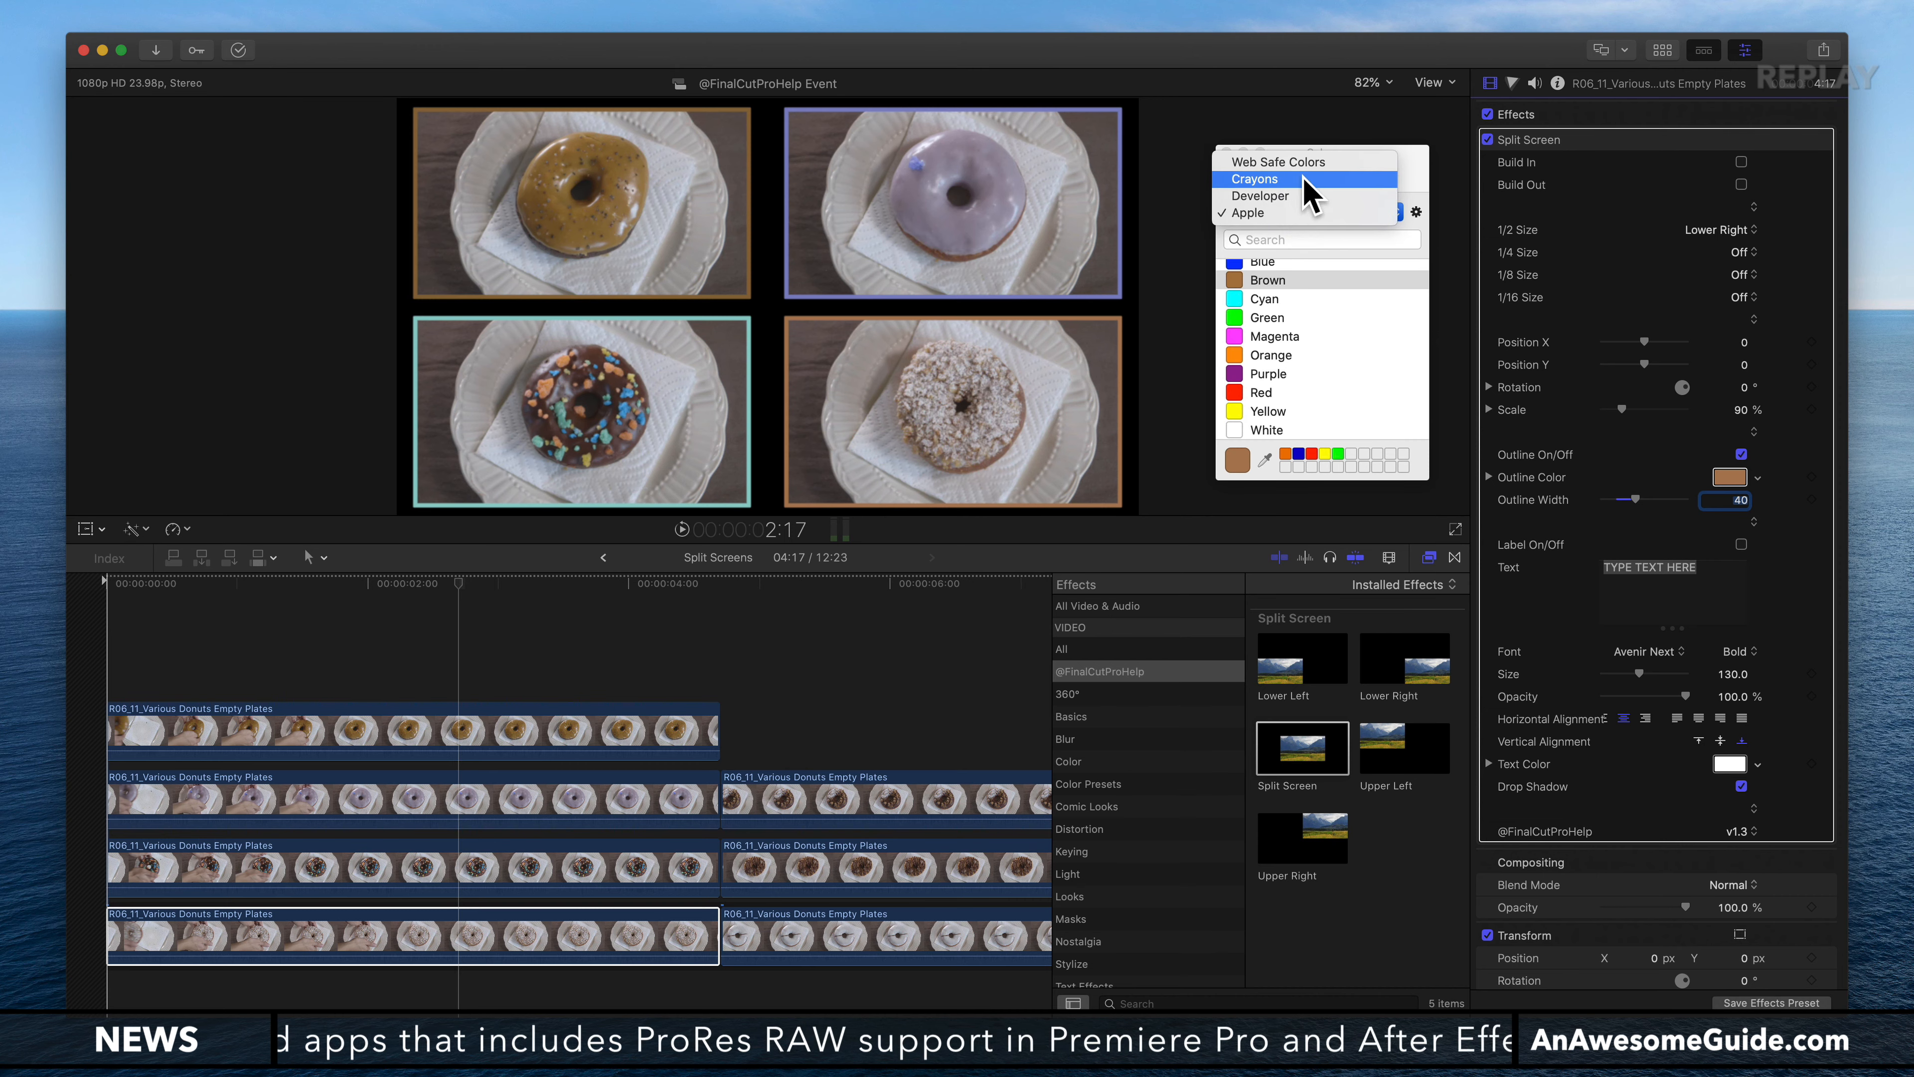
pyautogui.click(1419, 194)
pyautogui.click(1225, 153)
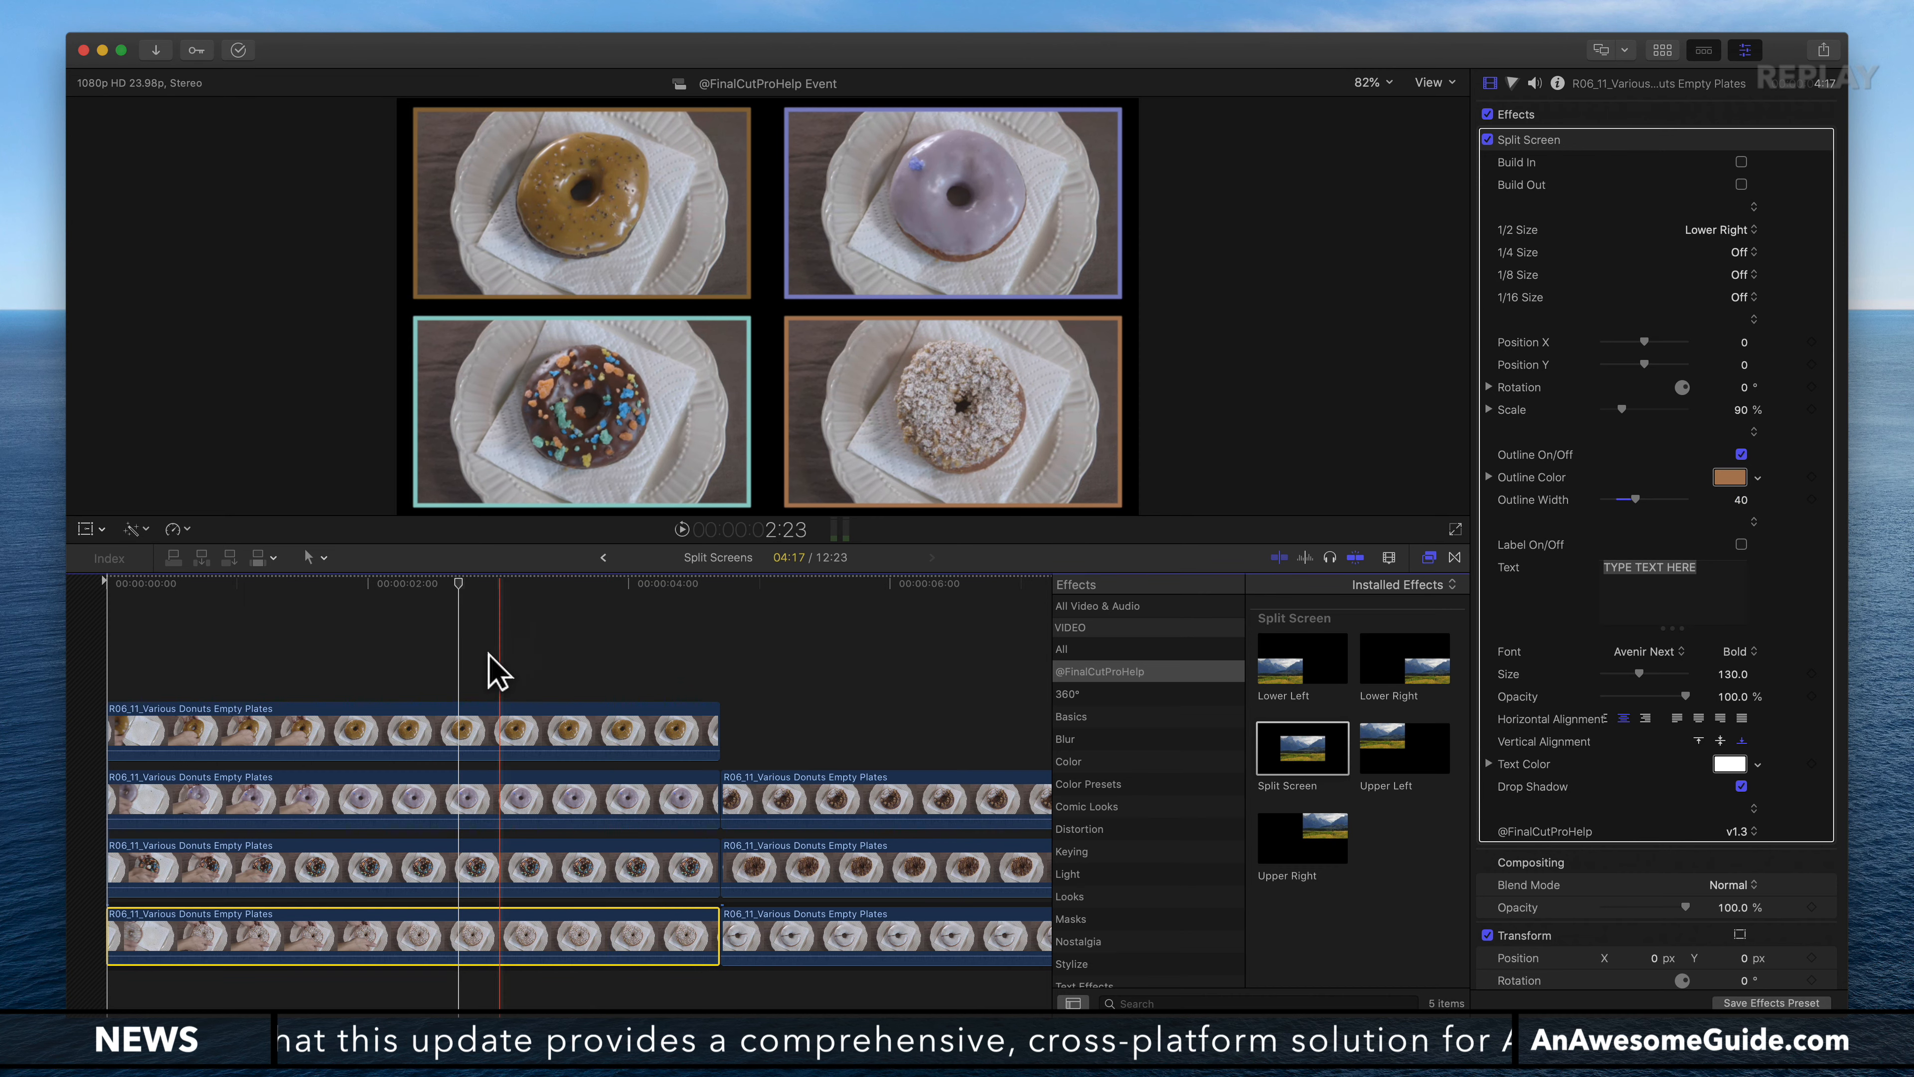
# Step: Turn on the label for the upper-left donut clip and set its text to "Donut 1"
pyautogui.click(480, 728)
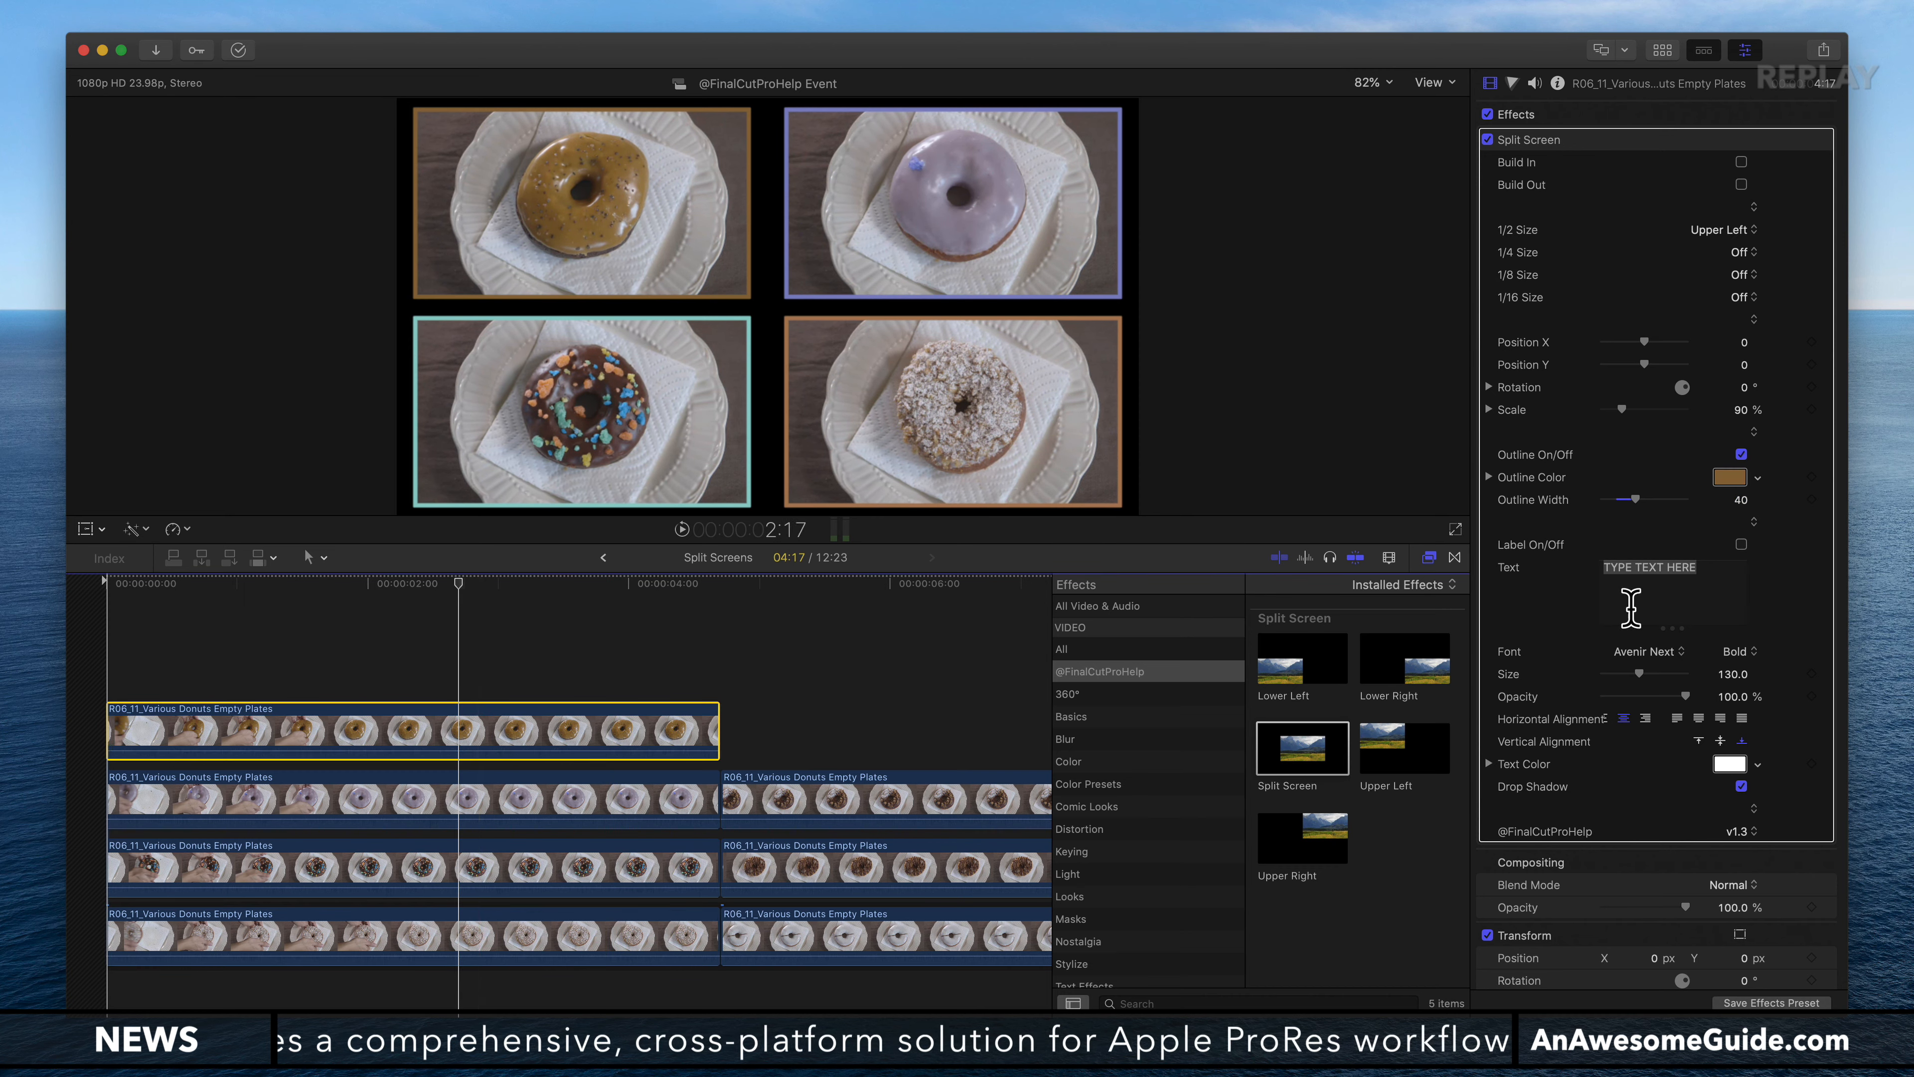
pyautogui.click(1742, 545)
pyautogui.tripleClick(1678, 586)
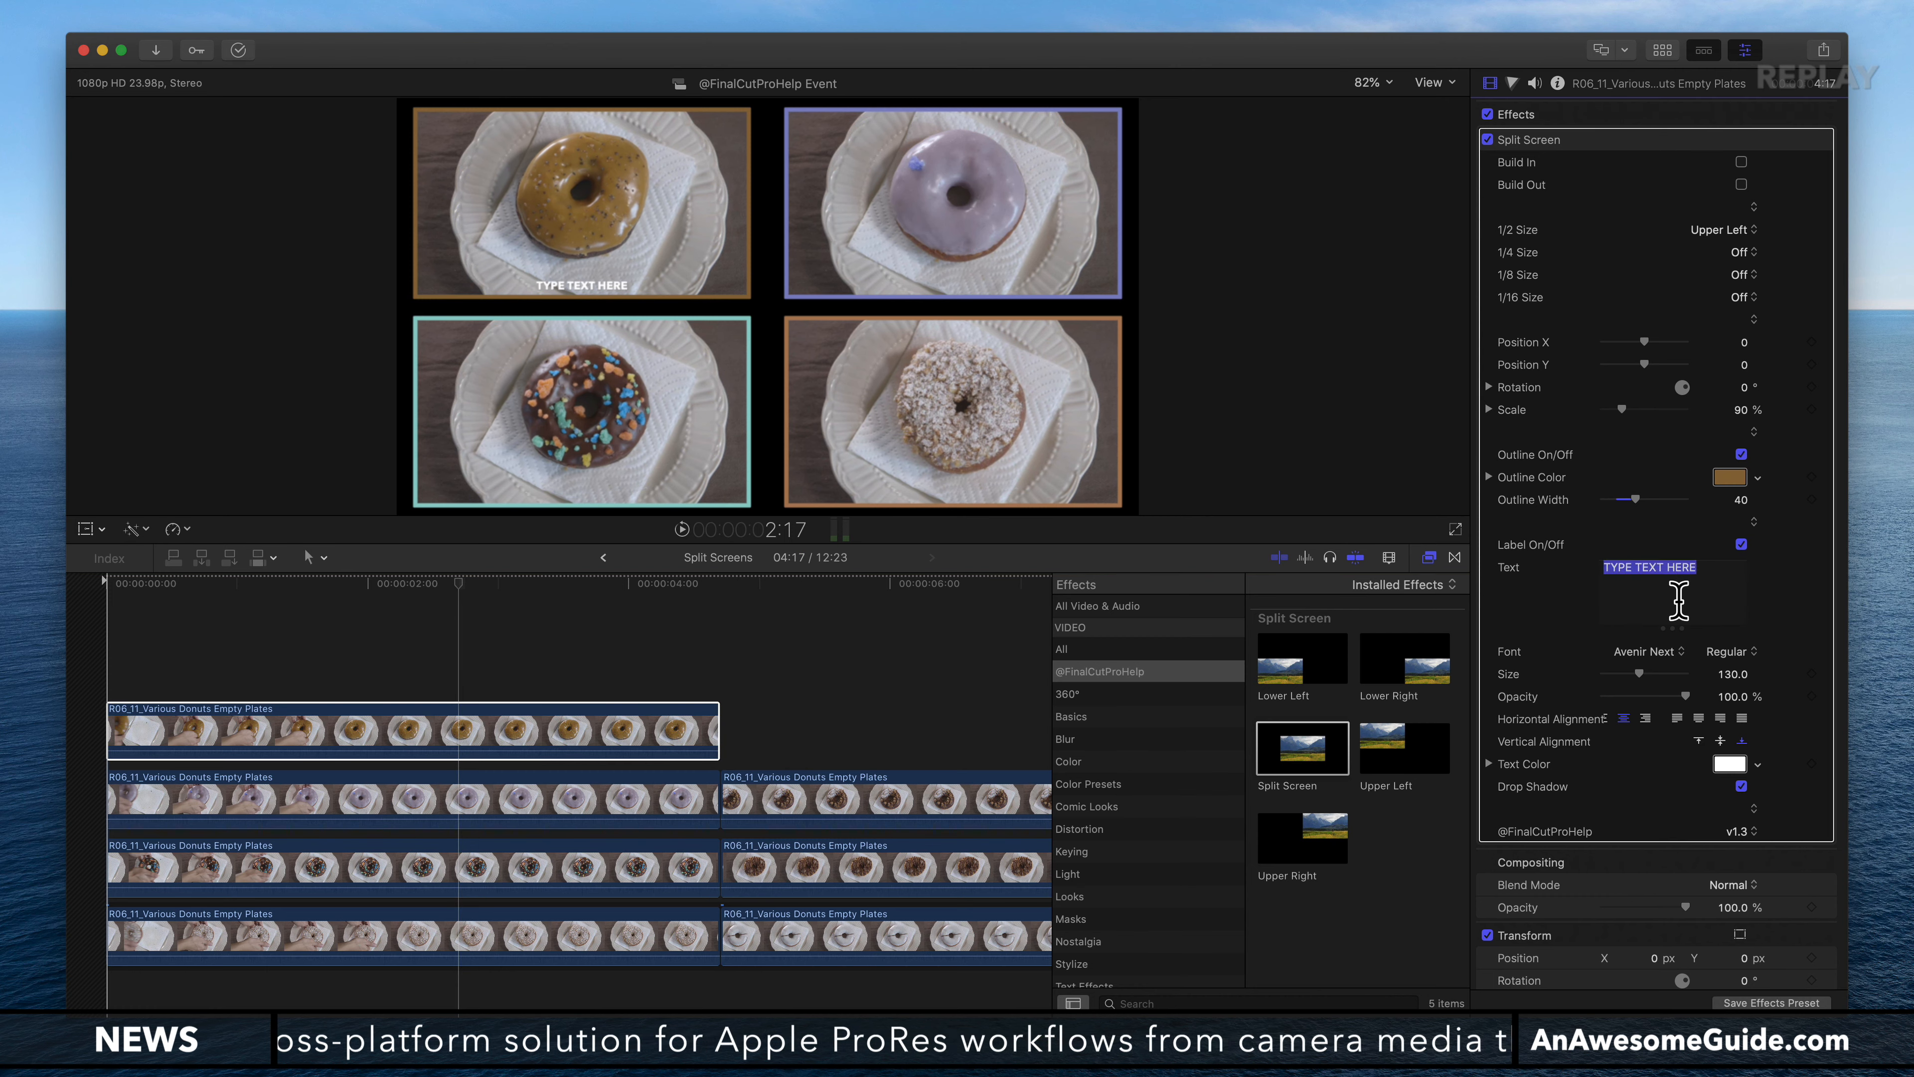
pyautogui.write('Donut 1')
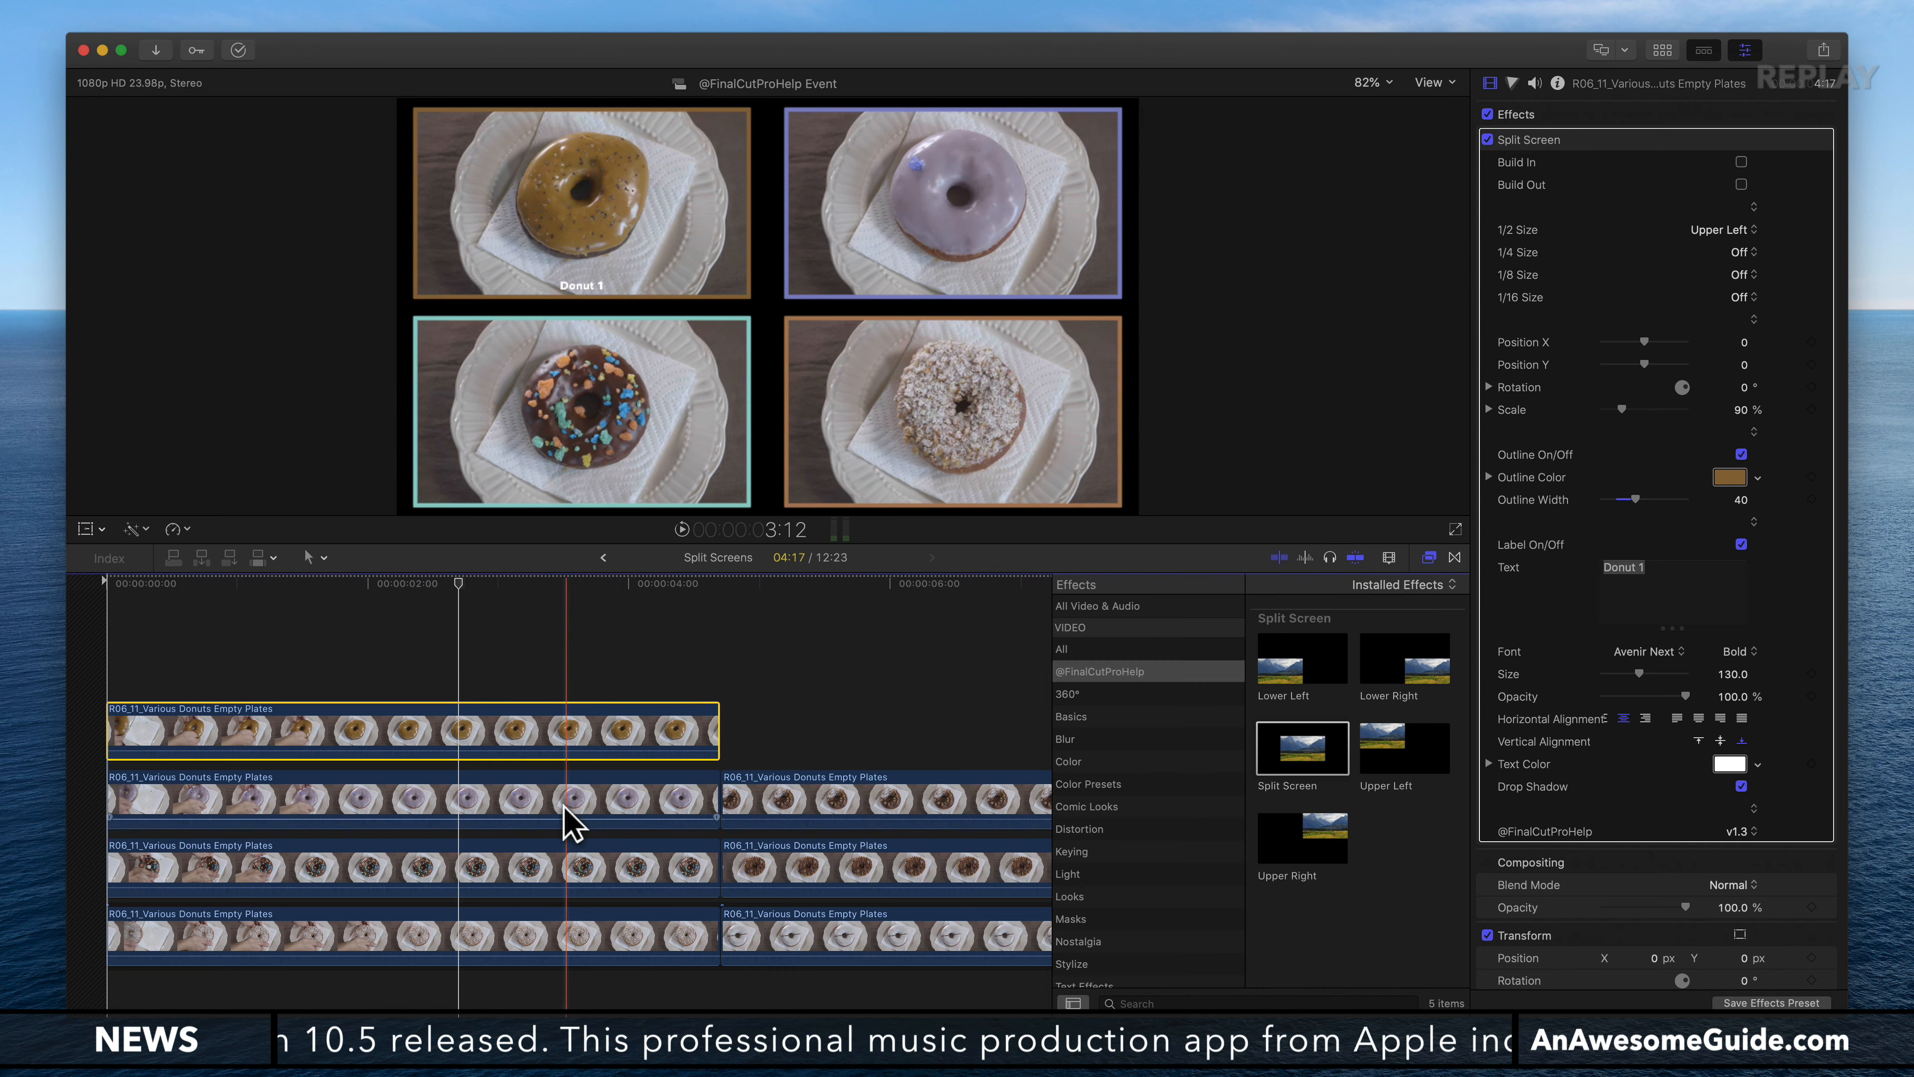
# Step: Turn on the label for the upper-right donut clip and set its text to "Donut 2"
pyautogui.click(610, 799)
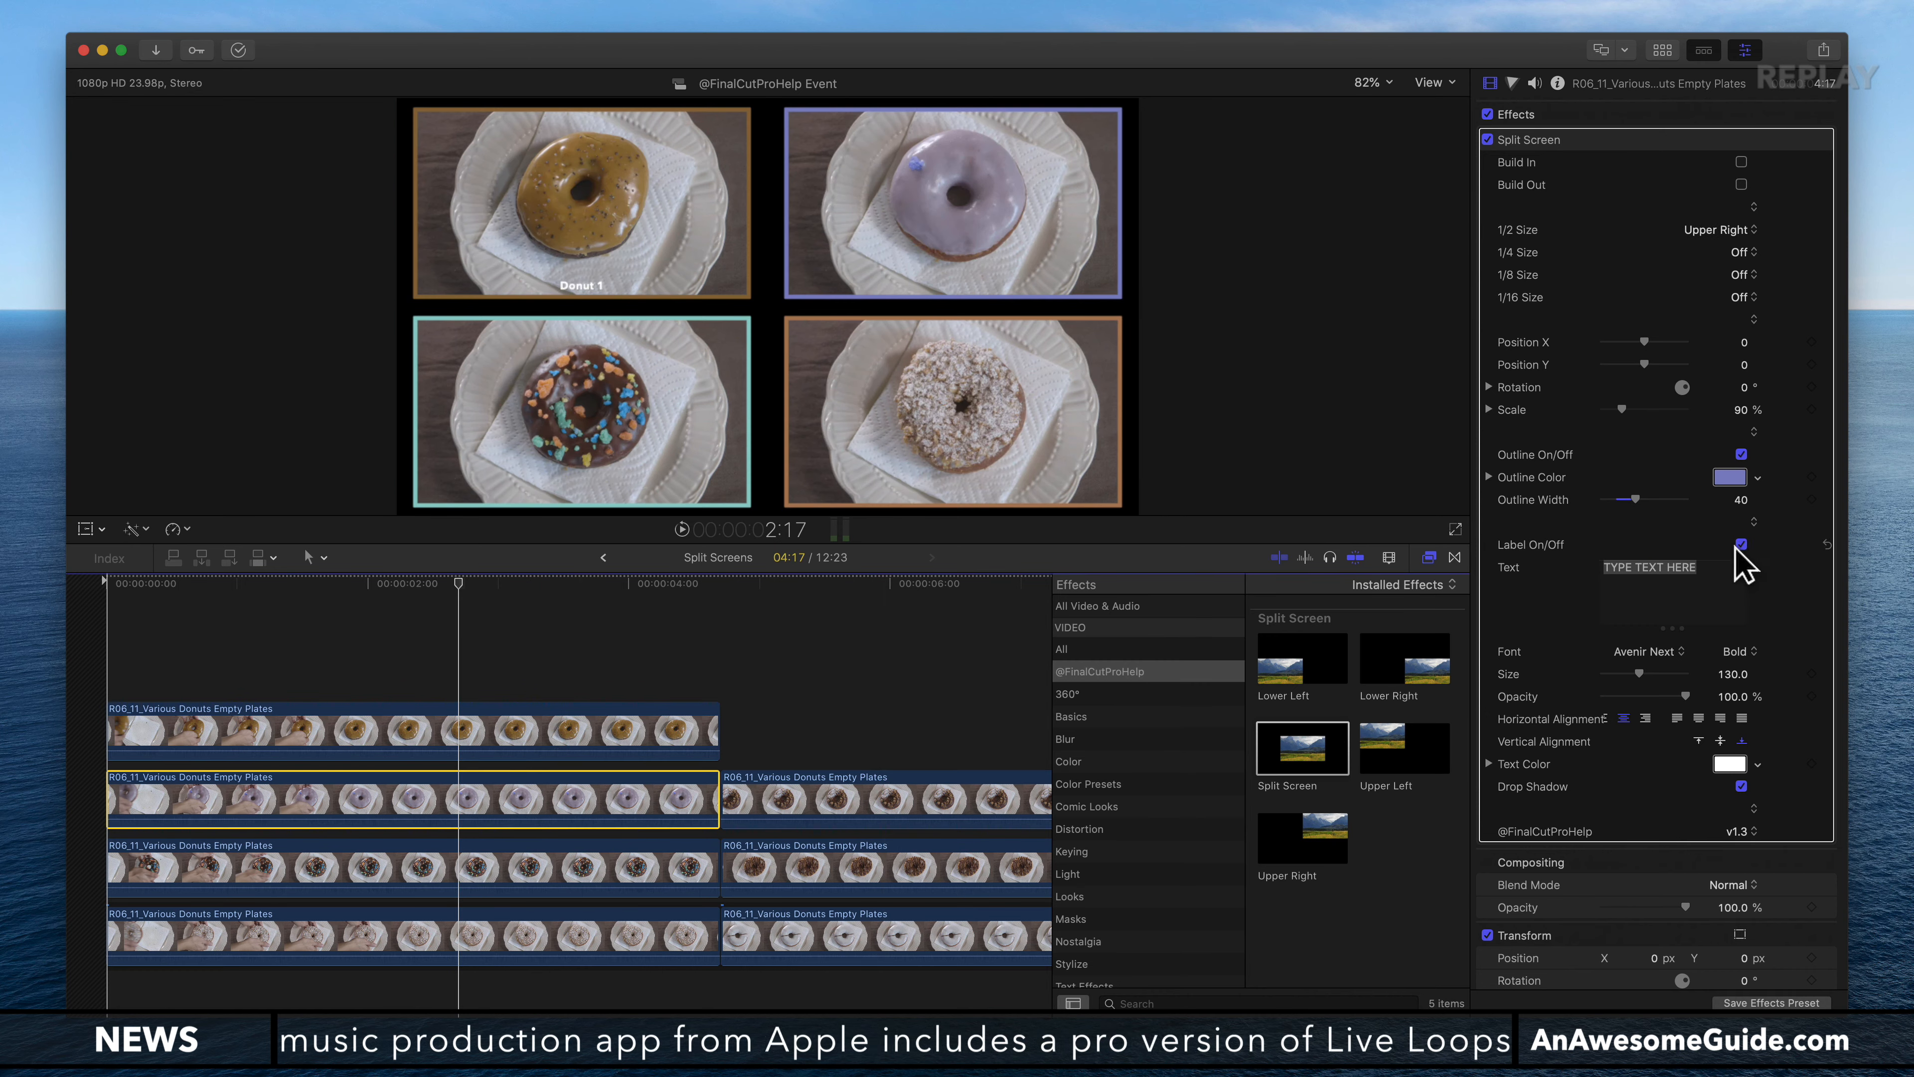
pyautogui.tripleClick(1709, 582)
pyautogui.write('Donut 1')
pyautogui.write('2')
# Step: Turn on the label for the lower-left donut clip and set its text to "Donut 3"
pyautogui.click(534, 859)
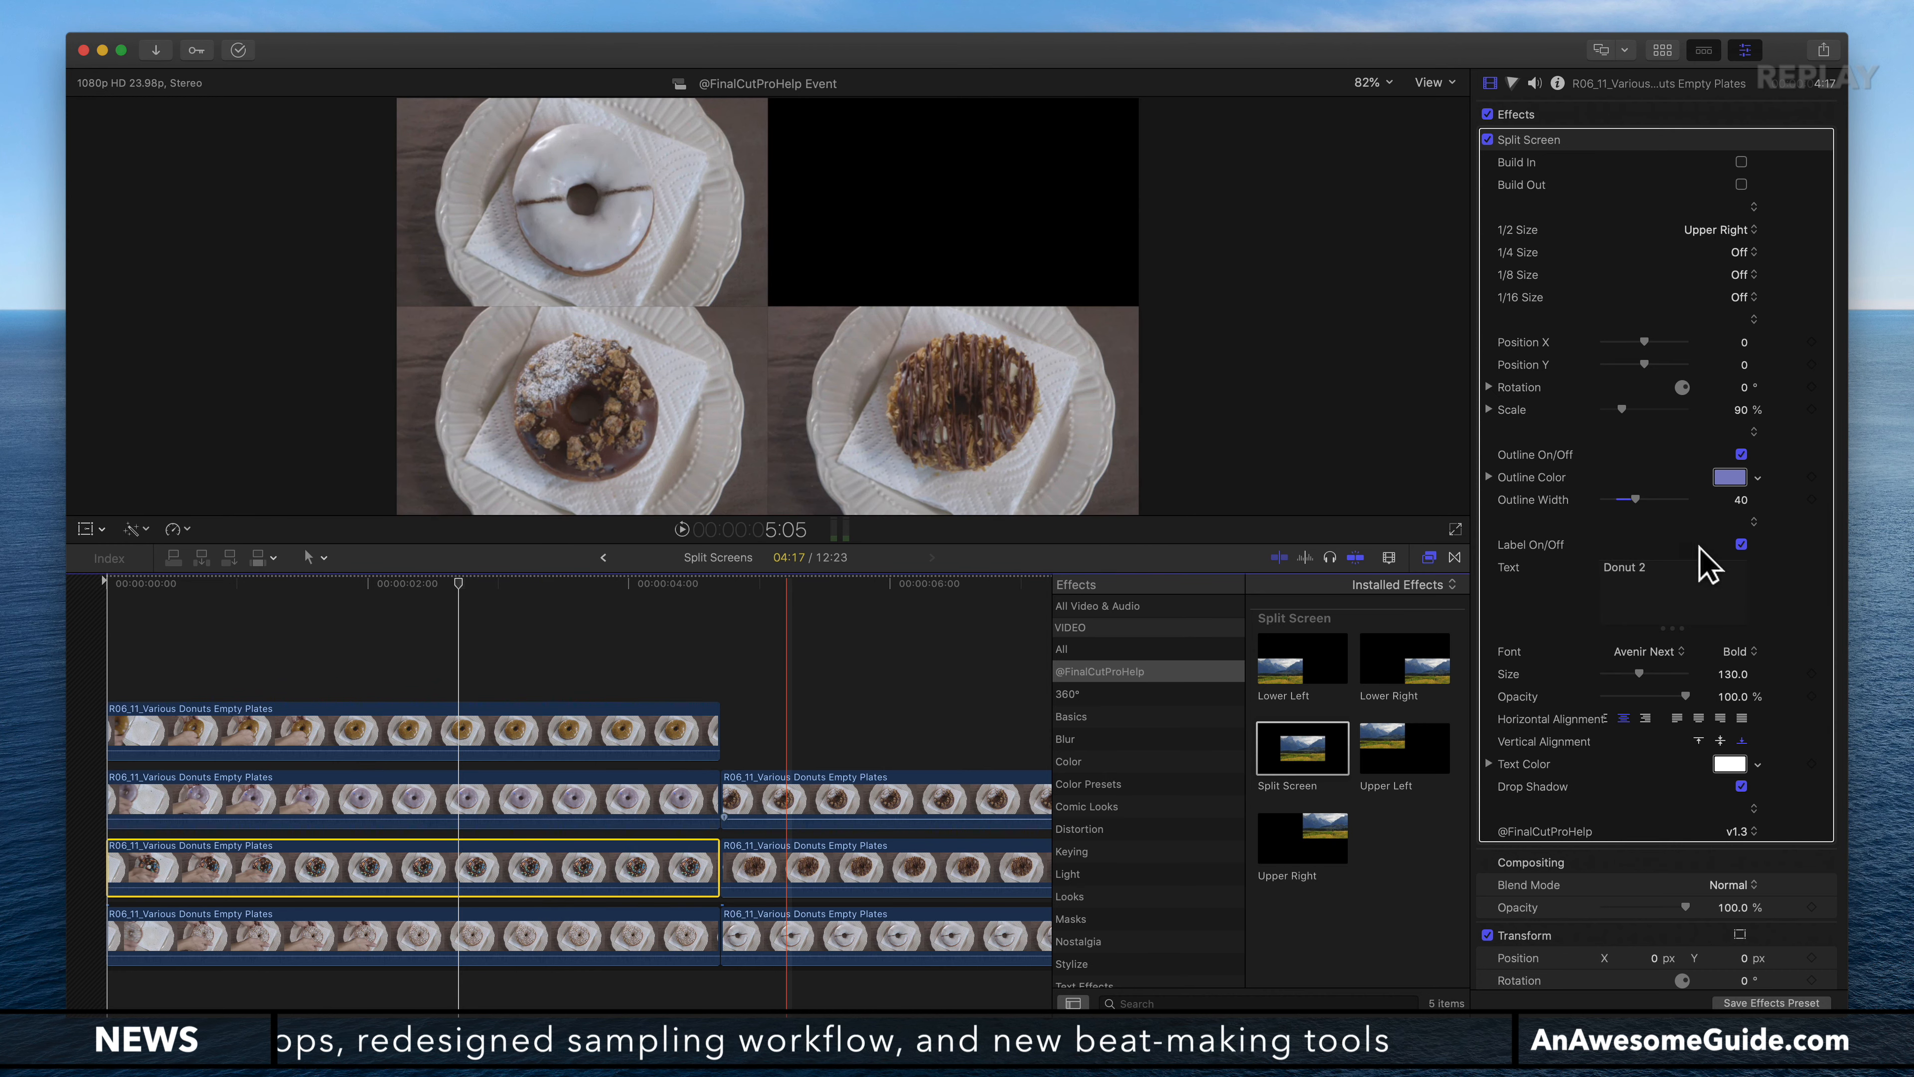
pyautogui.tripleClick(1674, 570)
pyautogui.write('Donut 1')
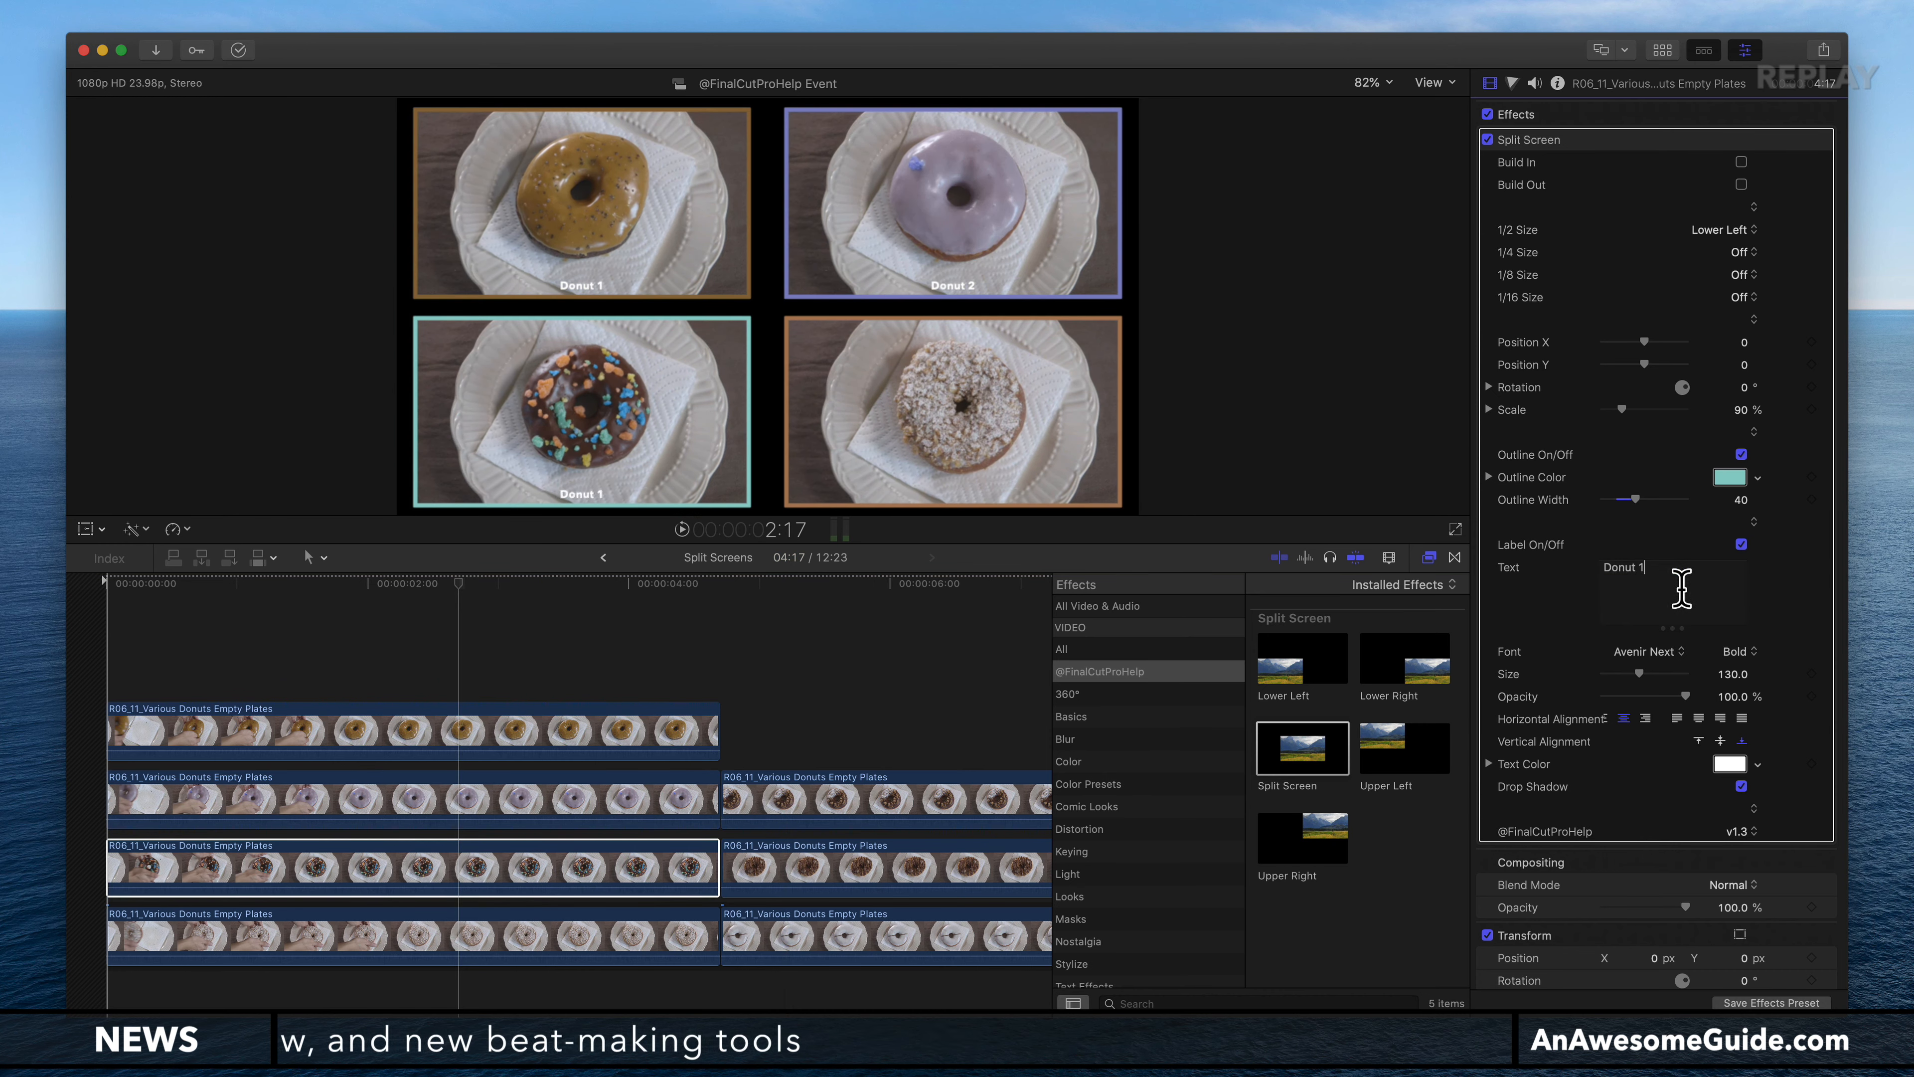
# Step: Turn on the label for the lower-right donut clip and set its text to "Donut 4"
pyautogui.click(628, 939)
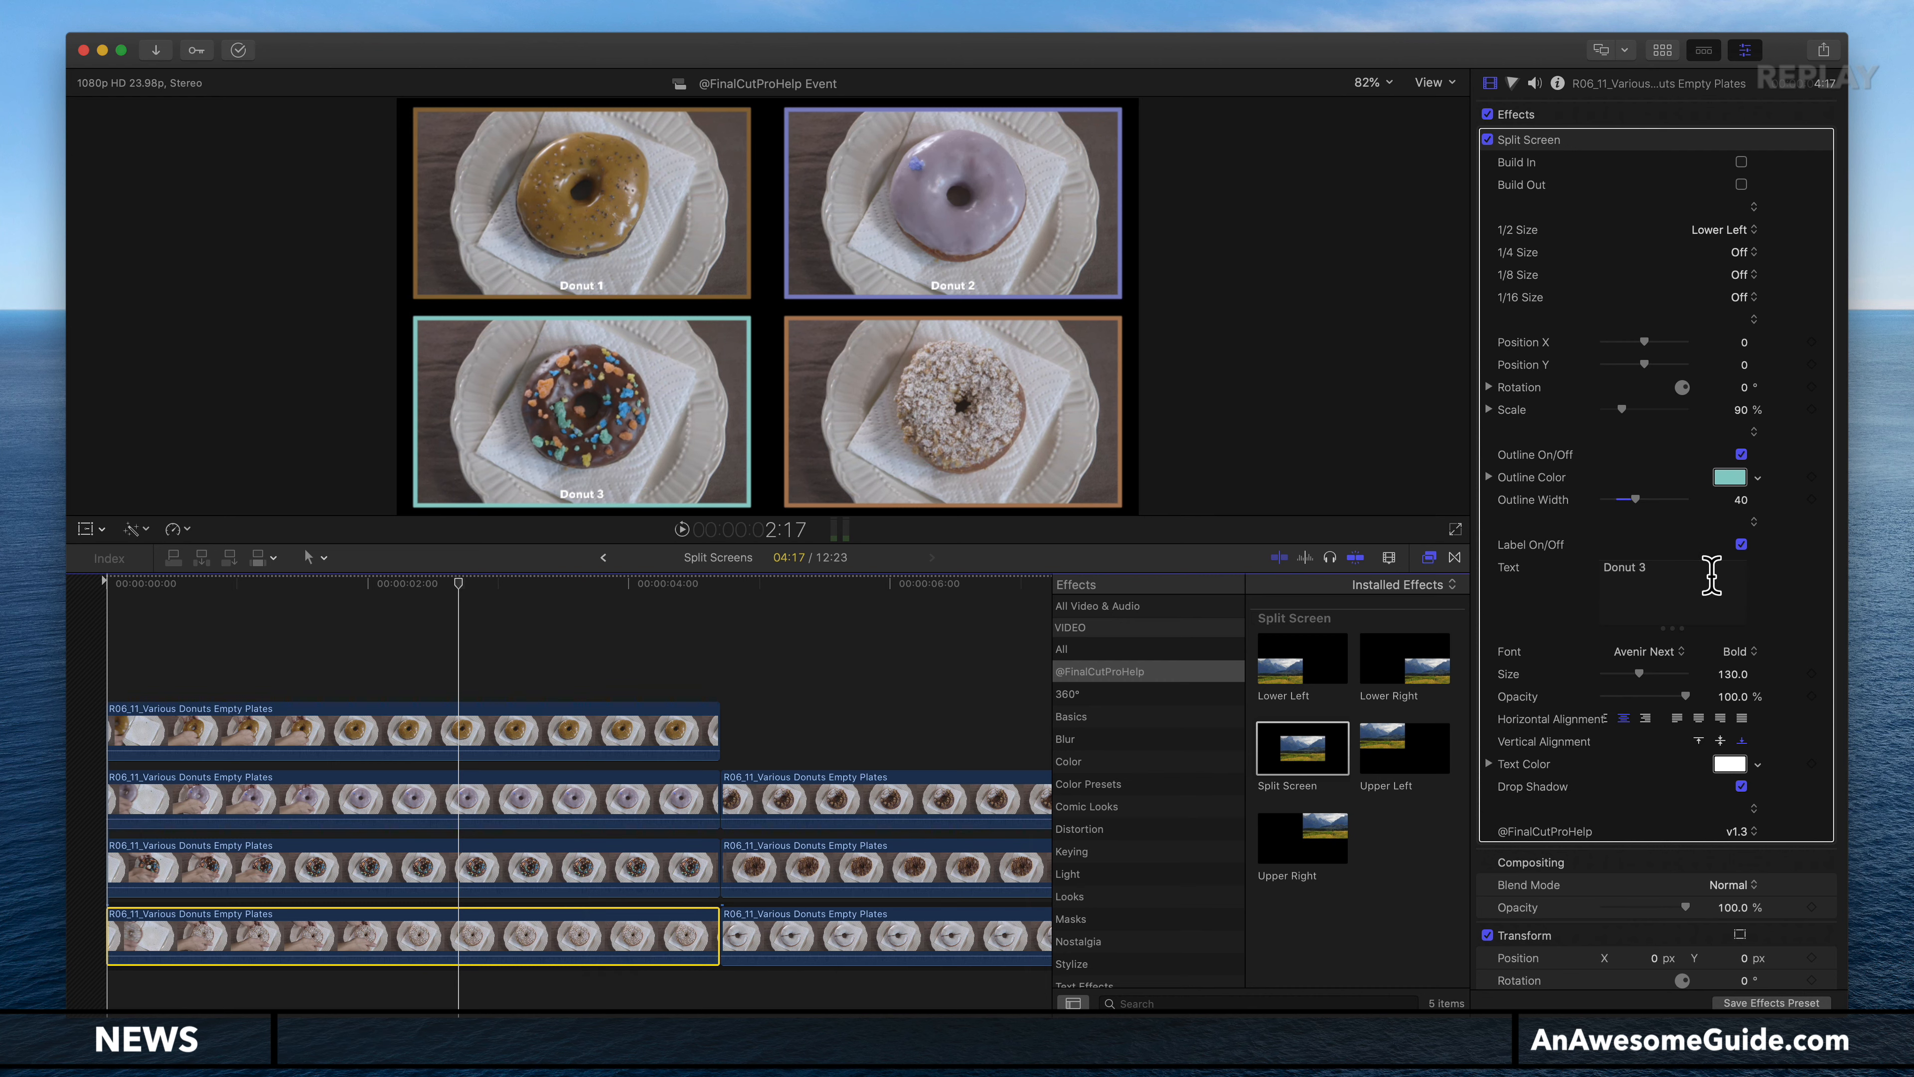
pyautogui.tripleClick(1720, 567)
pyautogui.write('Donut 1')
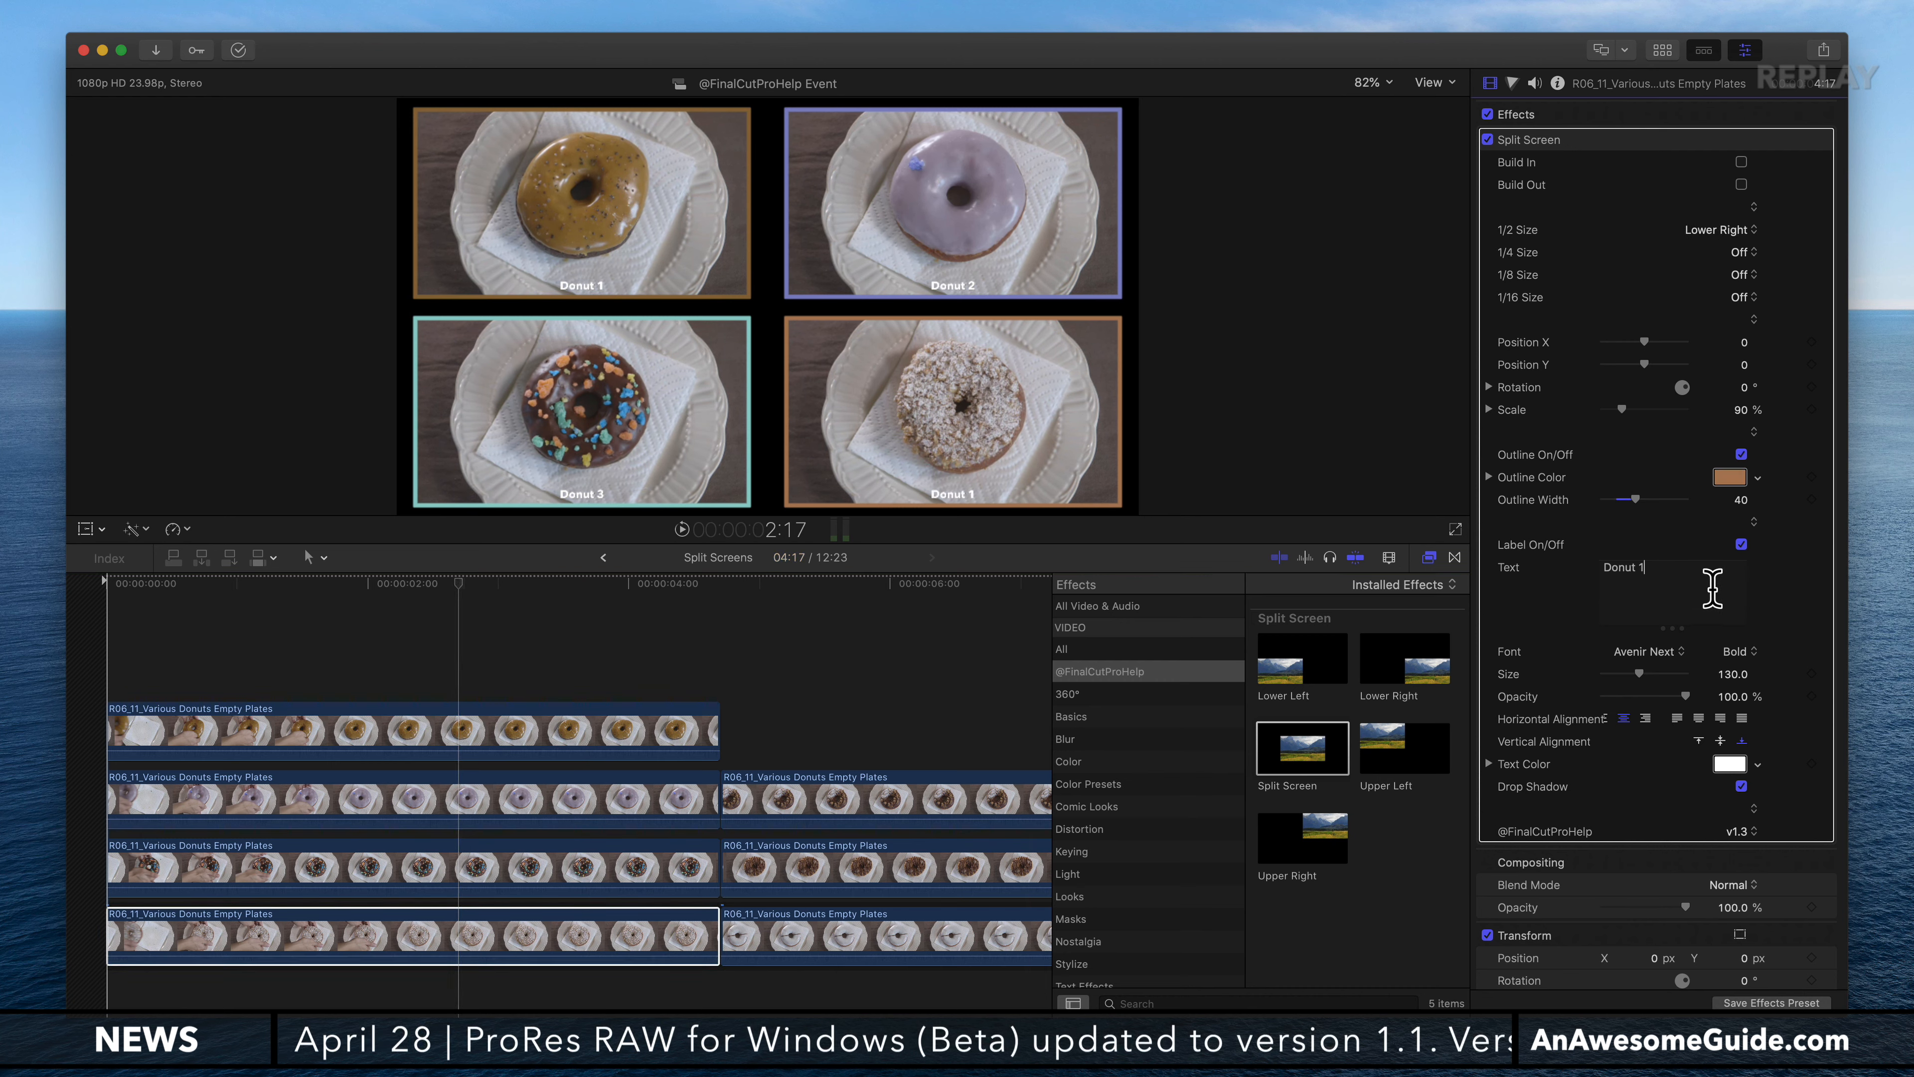
pyautogui.click(461, 653)
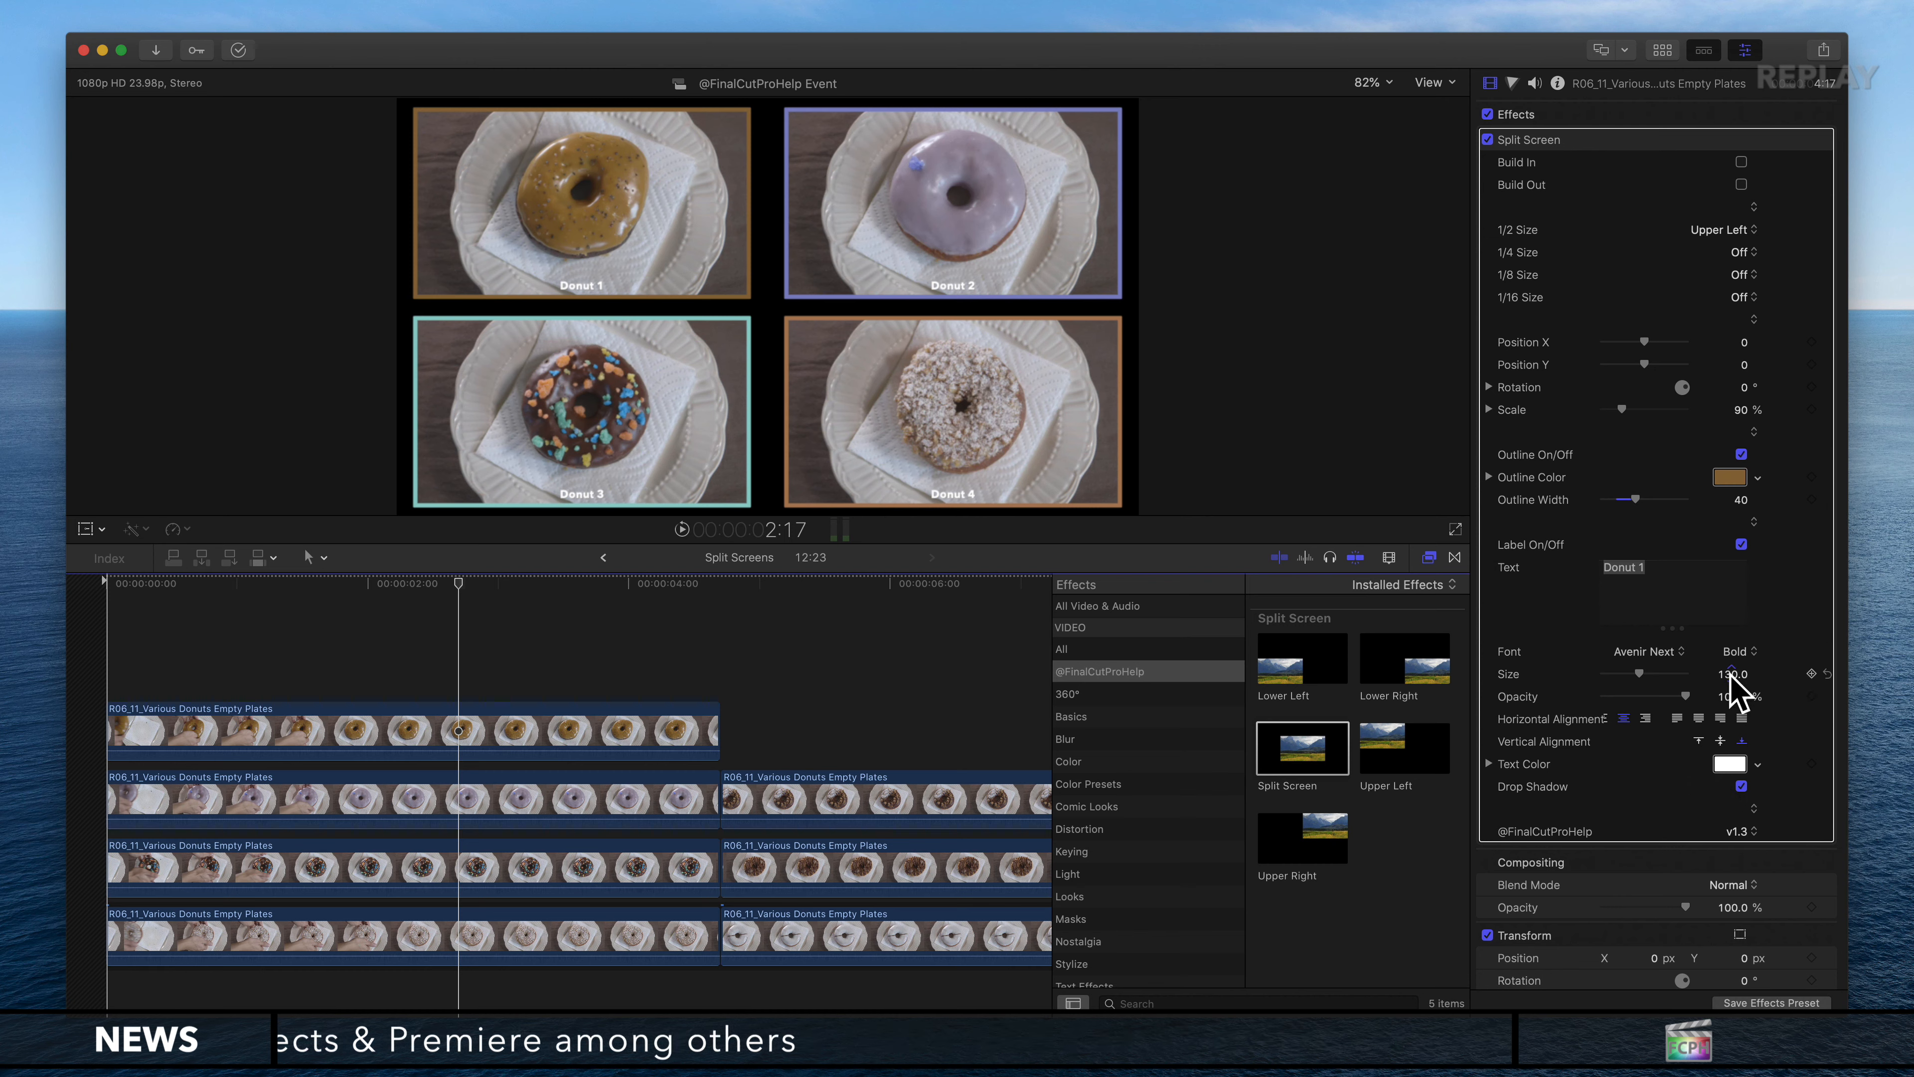
# Step: Set the label size to 280 on the two upper clips, Donut 1 and Donut 2
pyautogui.moveTo(1731, 674); pyautogui.dragTo(1731, 673)
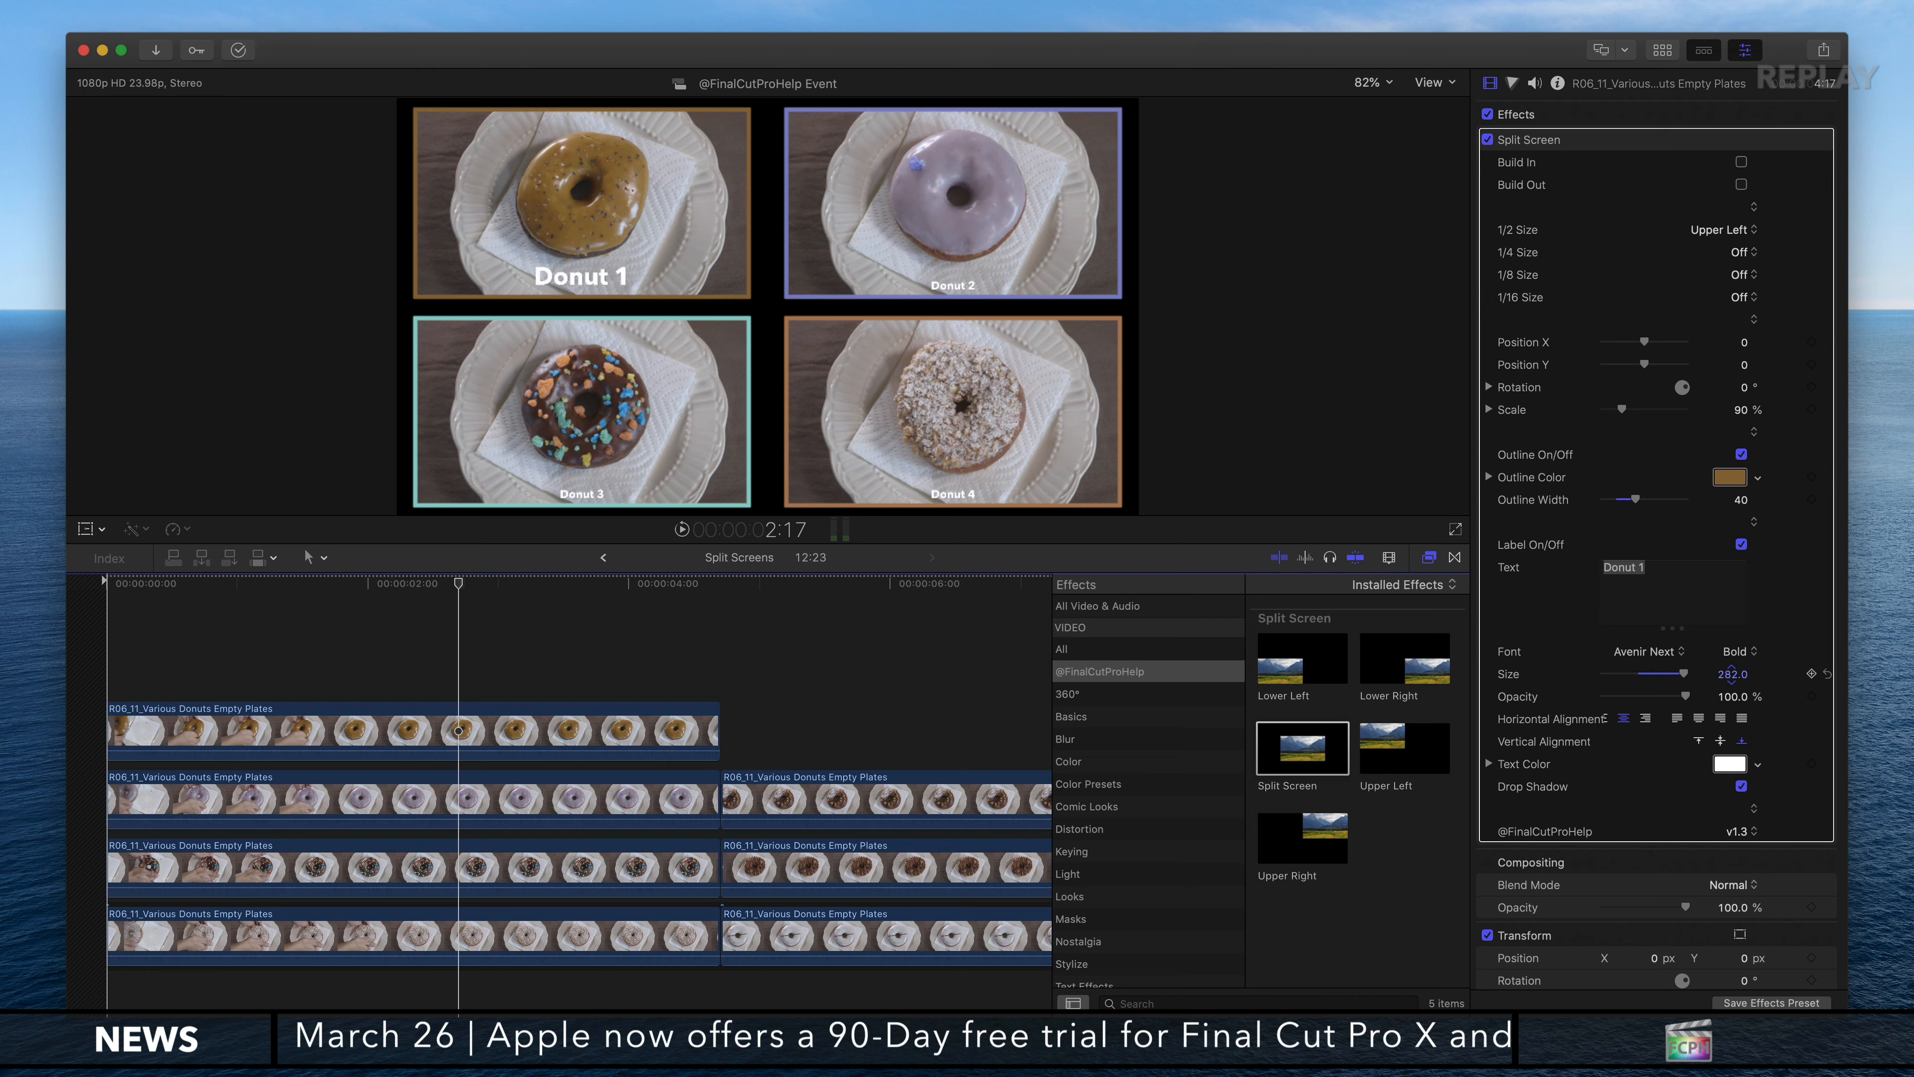
pyautogui.click(1731, 673)
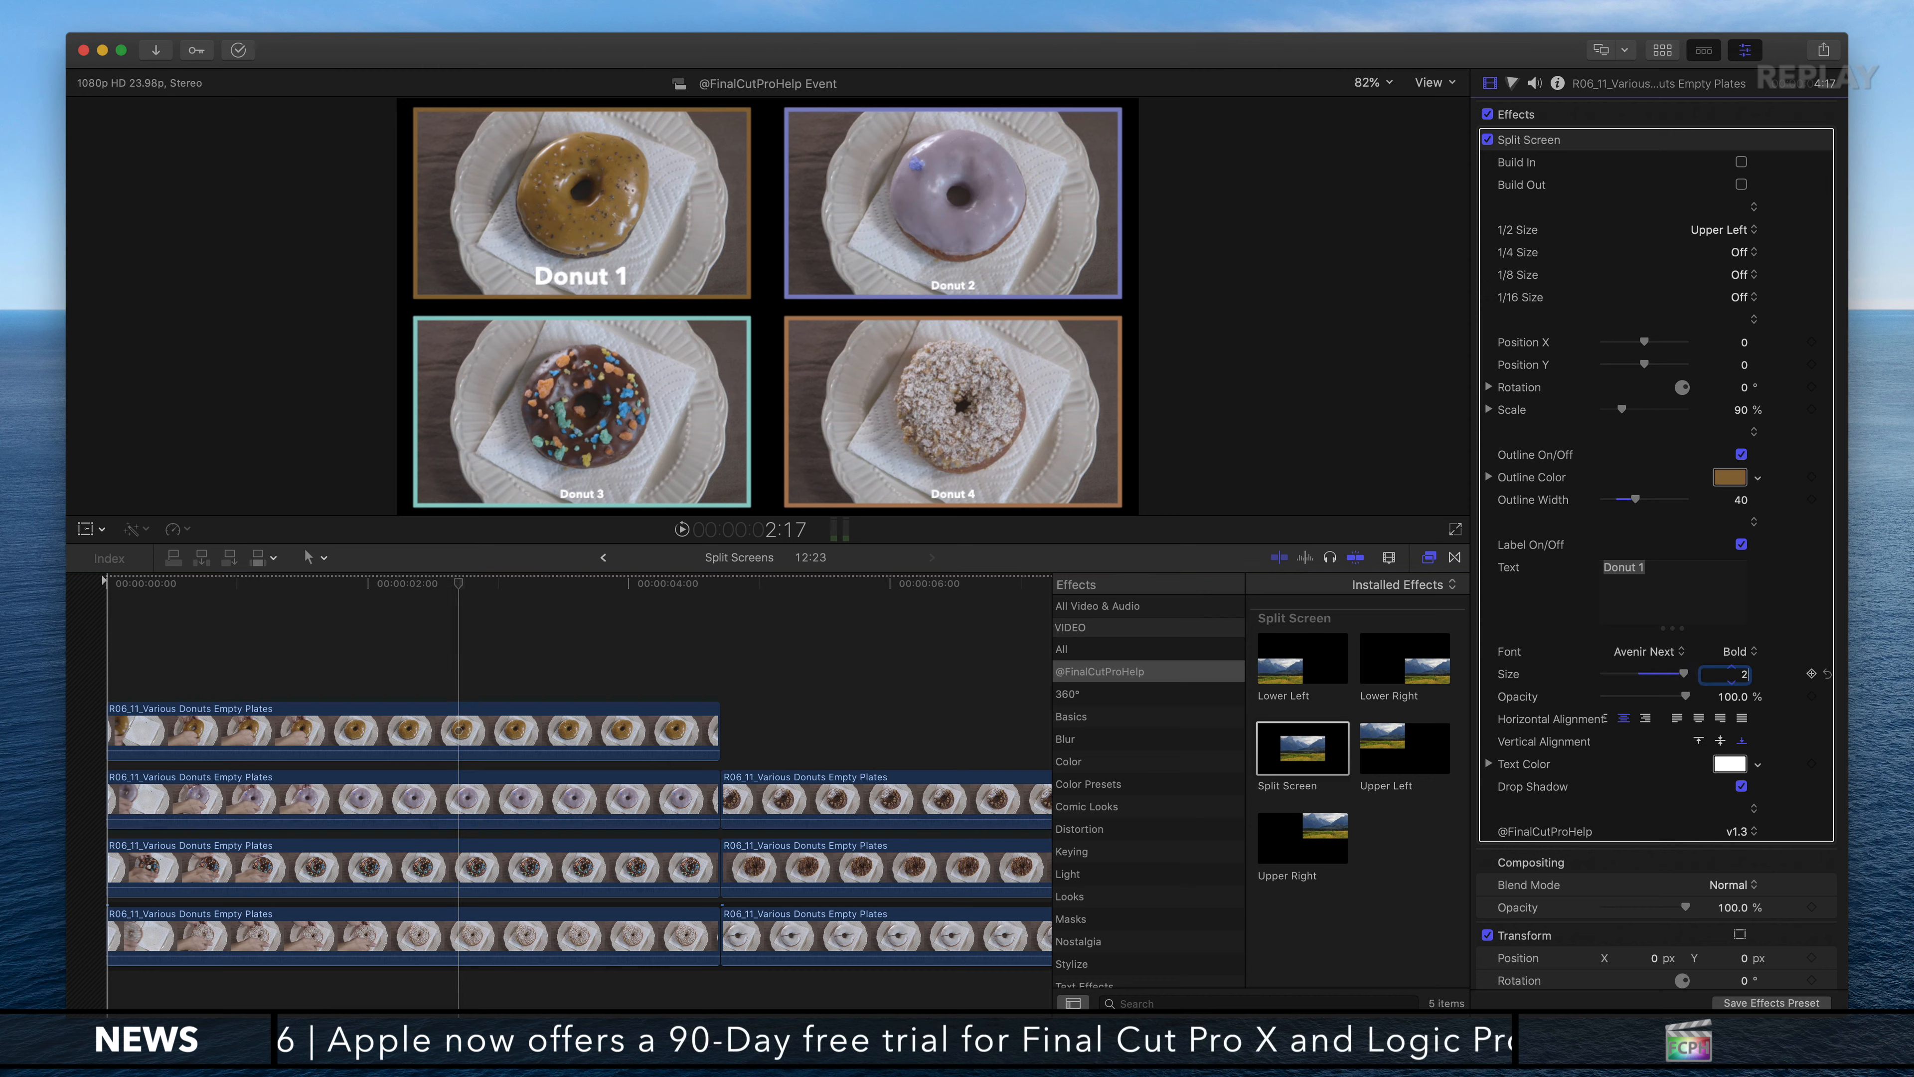
pyautogui.click(611, 812)
pyautogui.click(1733, 674)
pyautogui.write('280')
pyautogui.press('Return')
# Step: Set the label size of the lower-left Donut 3 clip to 280
pyautogui.click(689, 878)
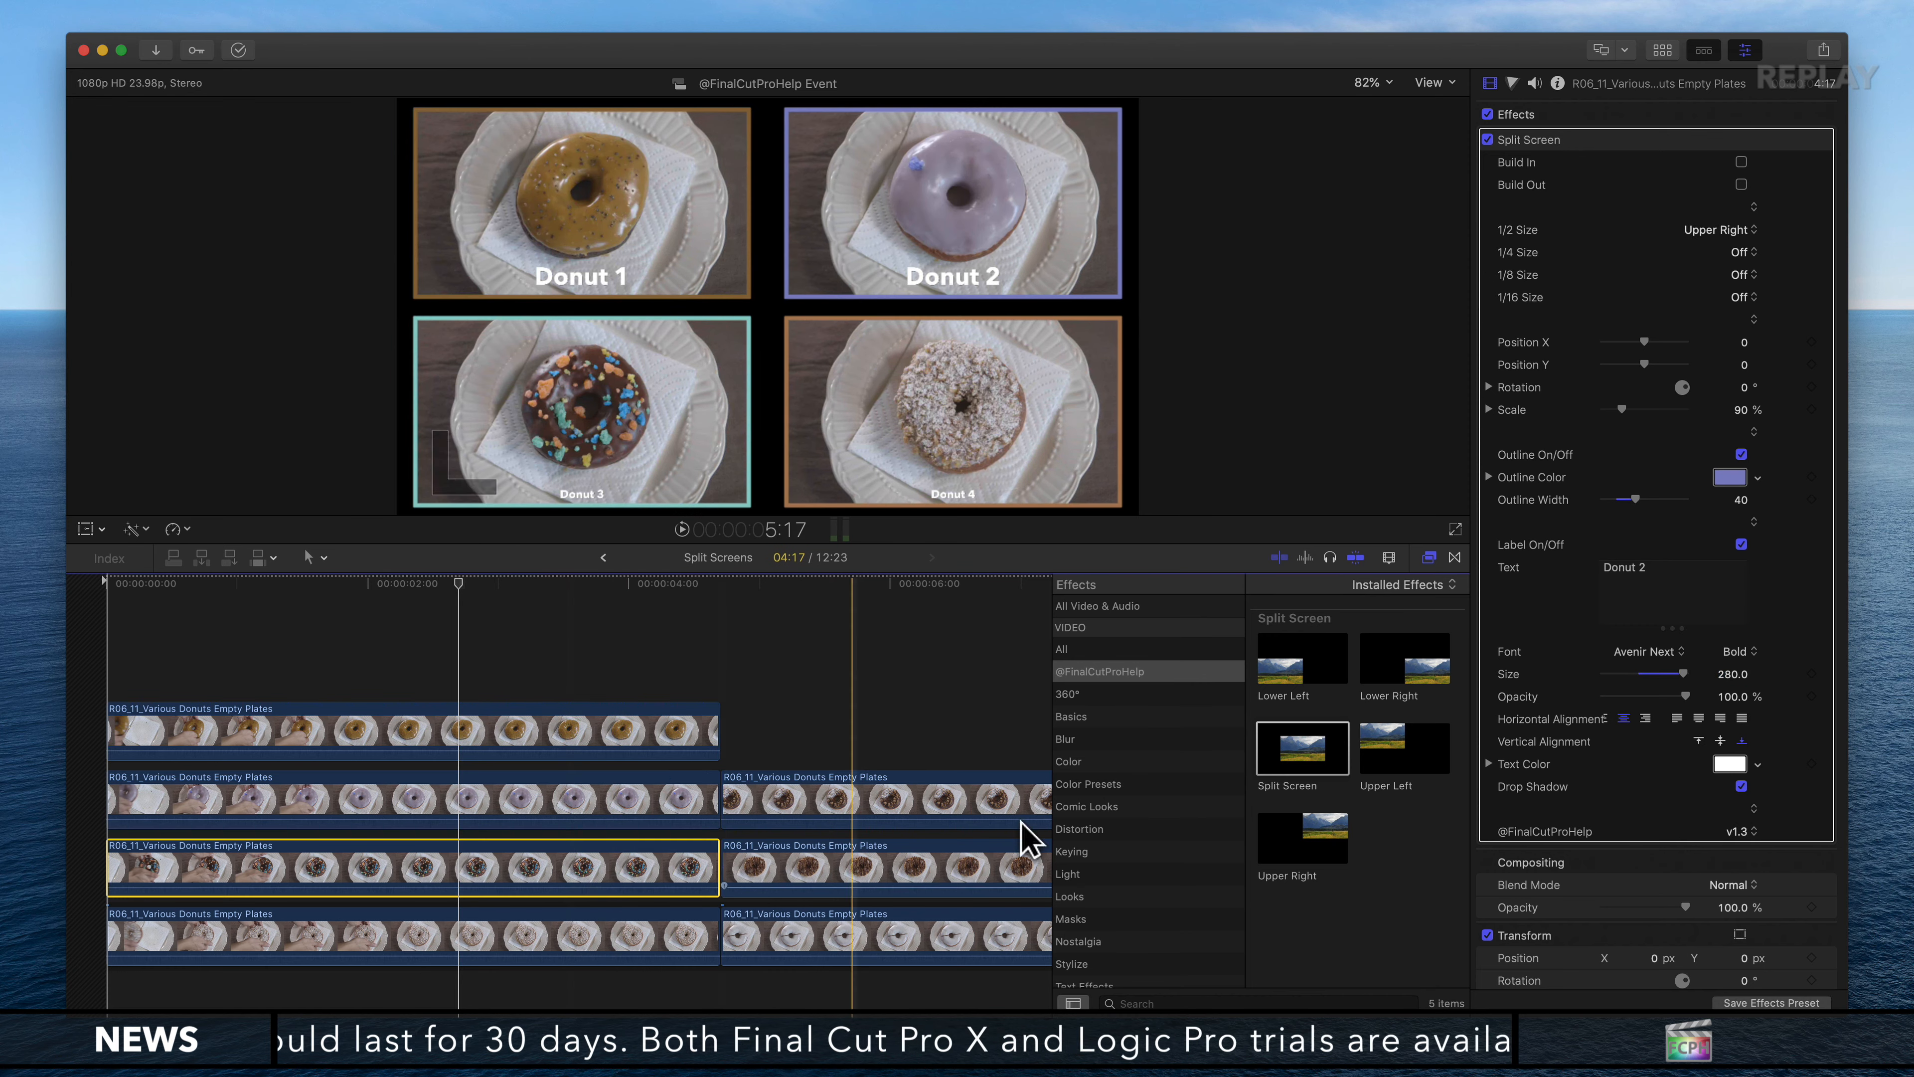
pyautogui.click(1731, 673)
pyautogui.write('28')
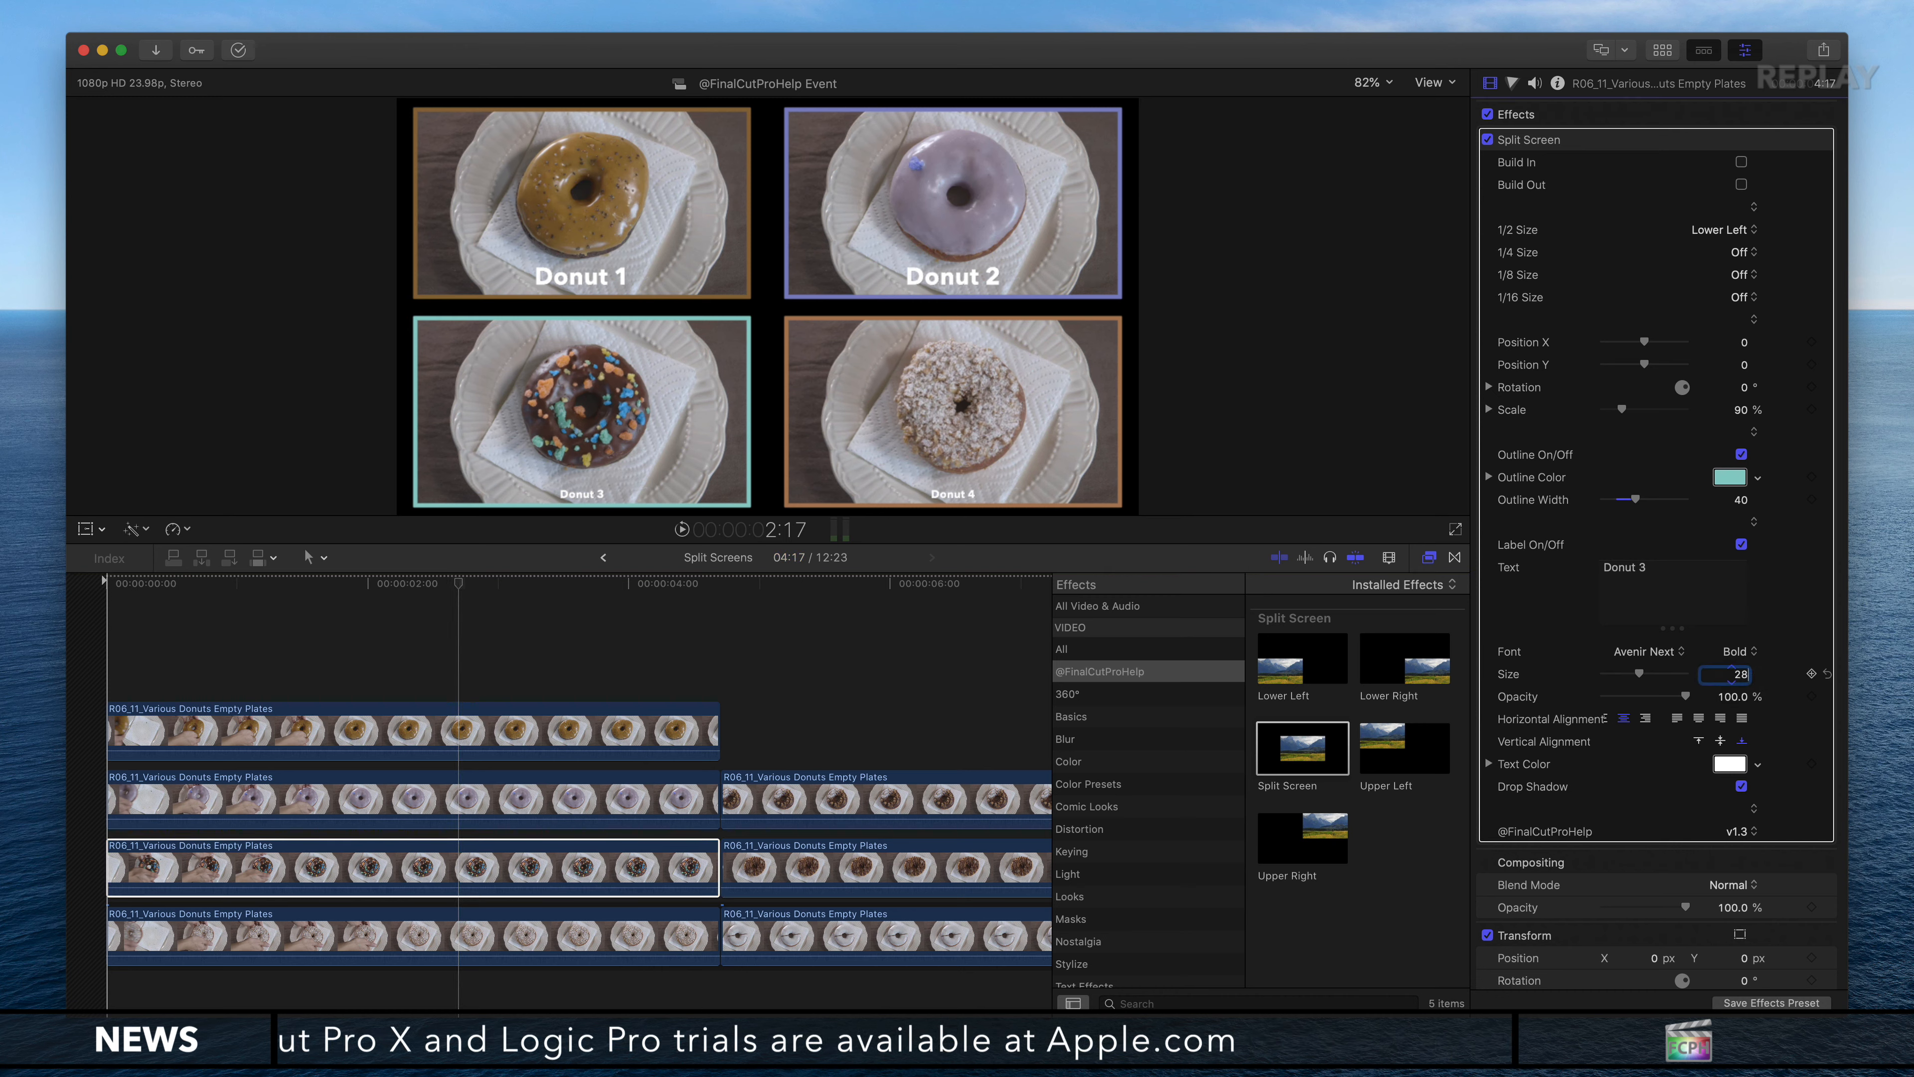
pyautogui.write('0')
pyautogui.press('Return')
# Step: Set the label size of the lower-right Donut 4 clip to 280 and clear the clip selection
pyautogui.click(547, 934)
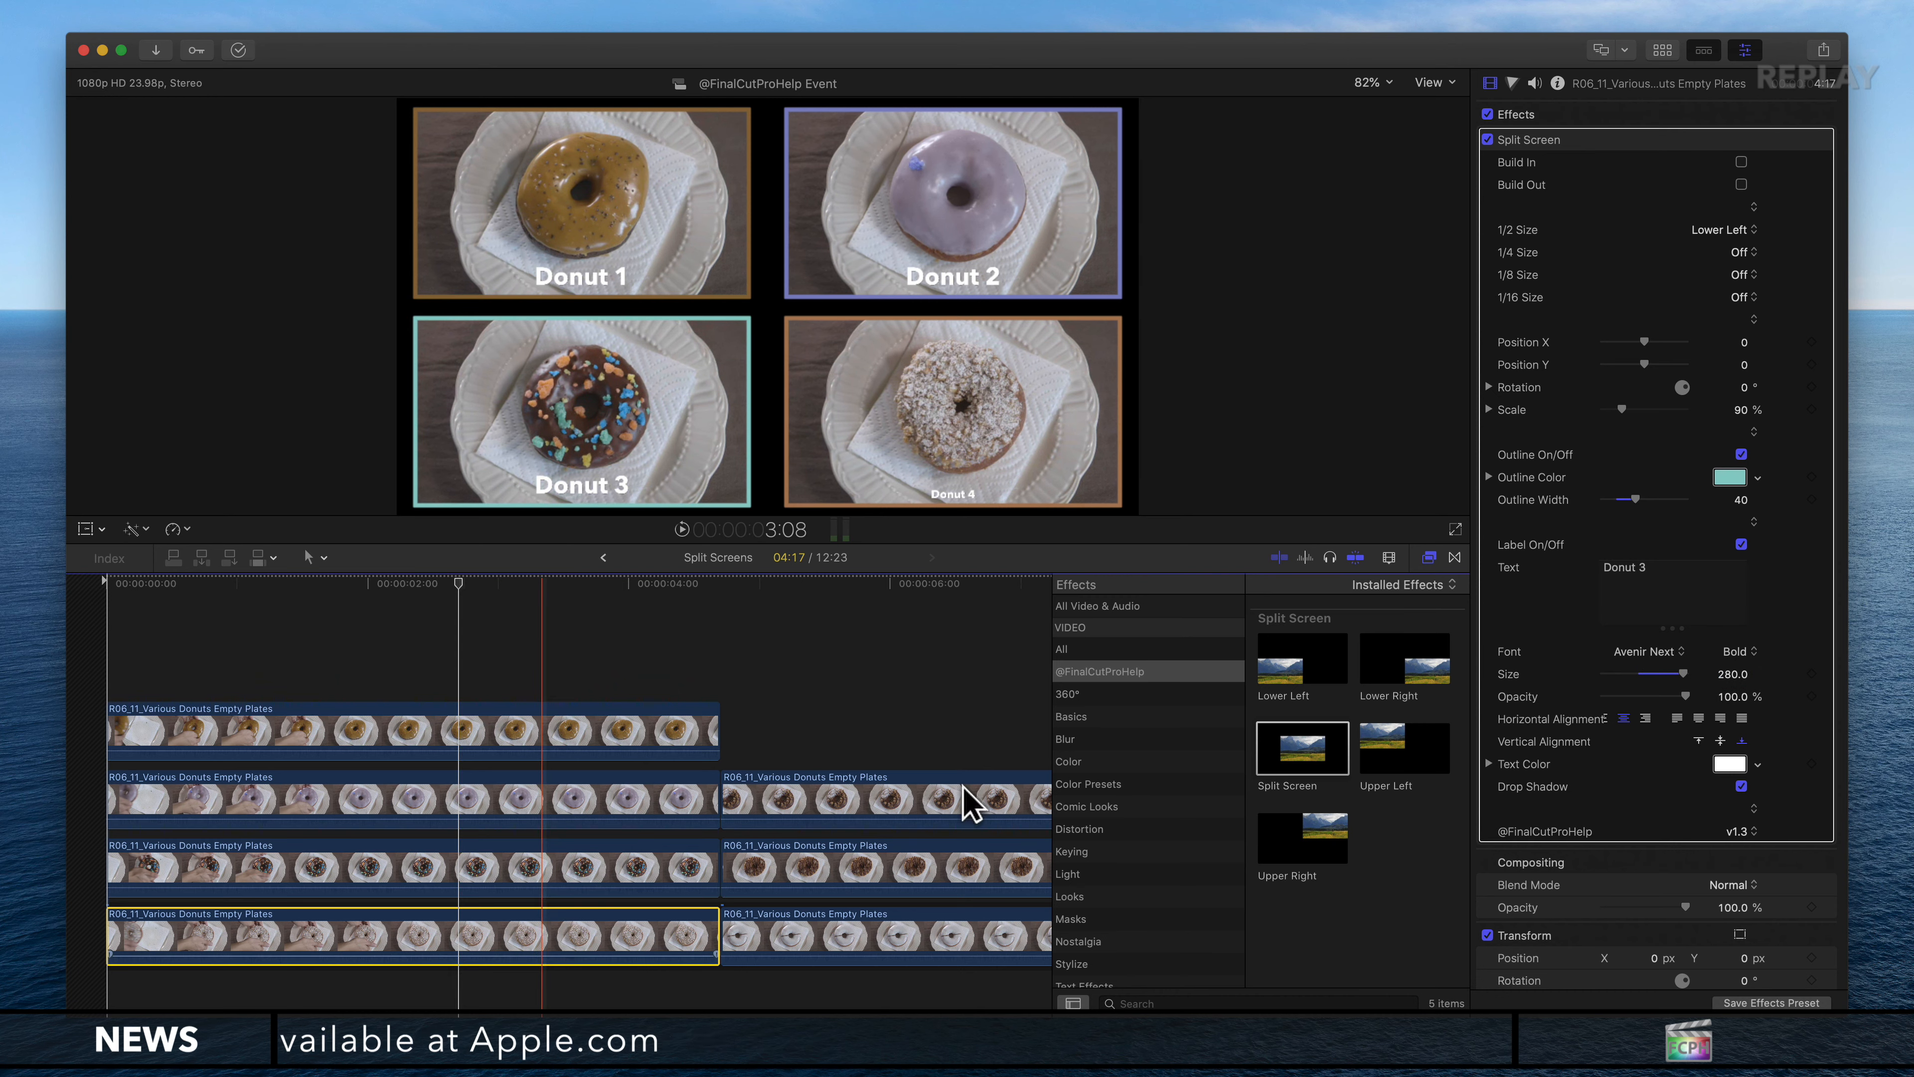
pyautogui.click(1732, 673)
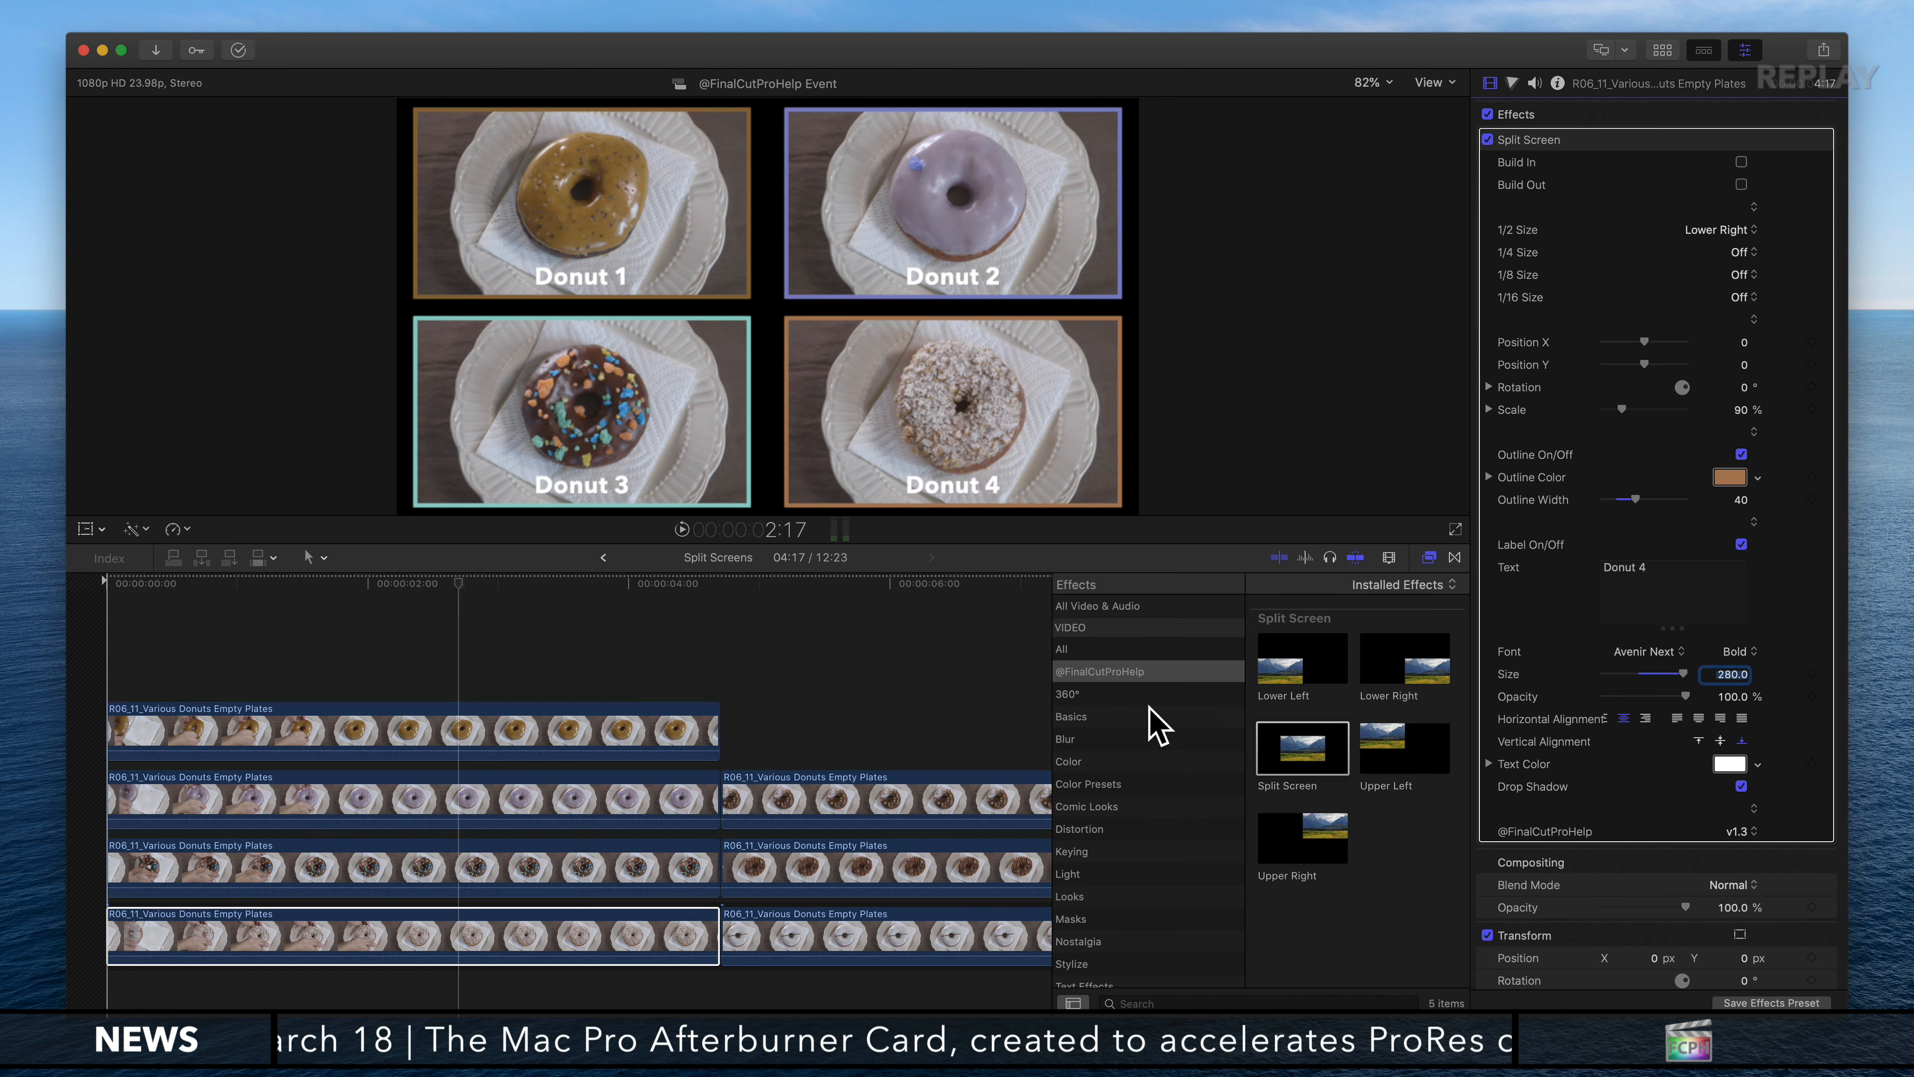
pyautogui.click(506, 682)
# Step: Turn on Build In and Build Out for the upper-left Donut 1 clip and preview its build-in animation from the start of the timeline
pyautogui.moveTo(507, 583); pyautogui.dragTo(414, 647)
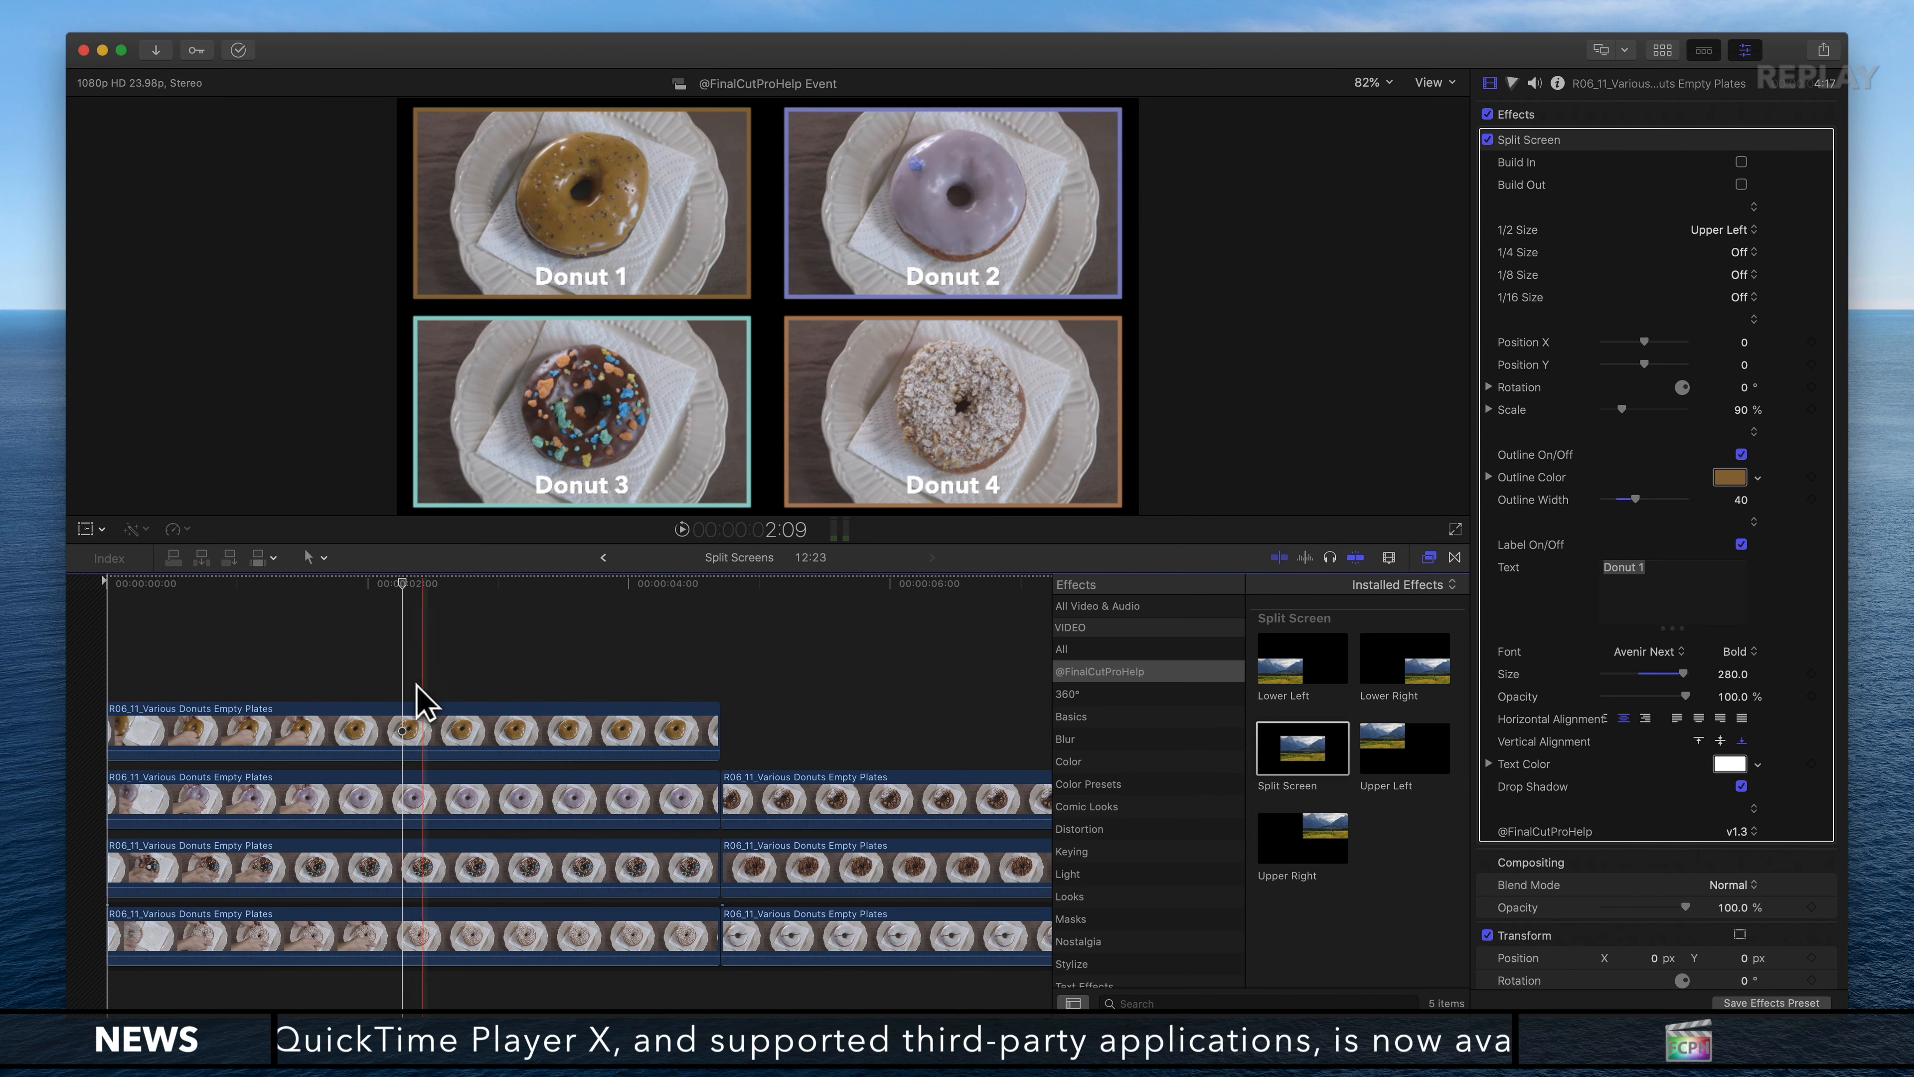
pyautogui.click(528, 735)
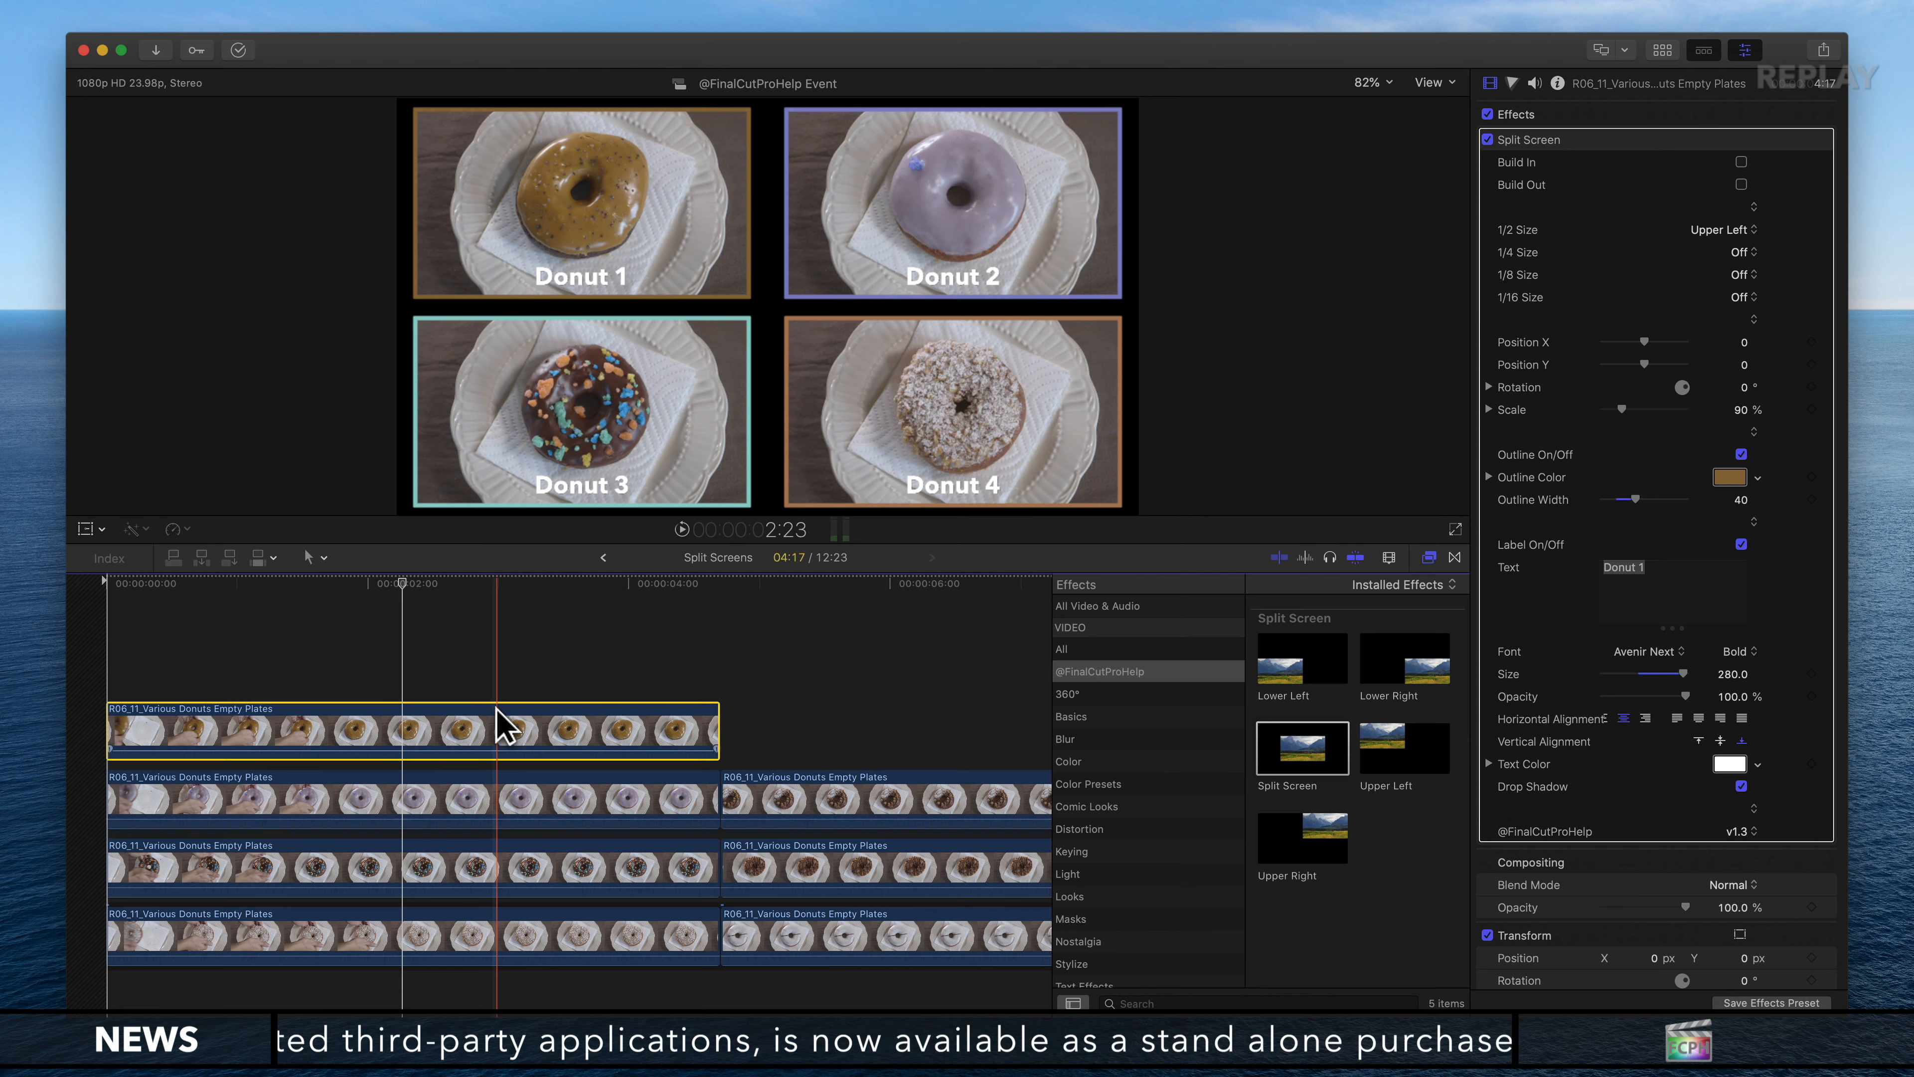
pyautogui.click(1741, 162)
pyautogui.click(1741, 185)
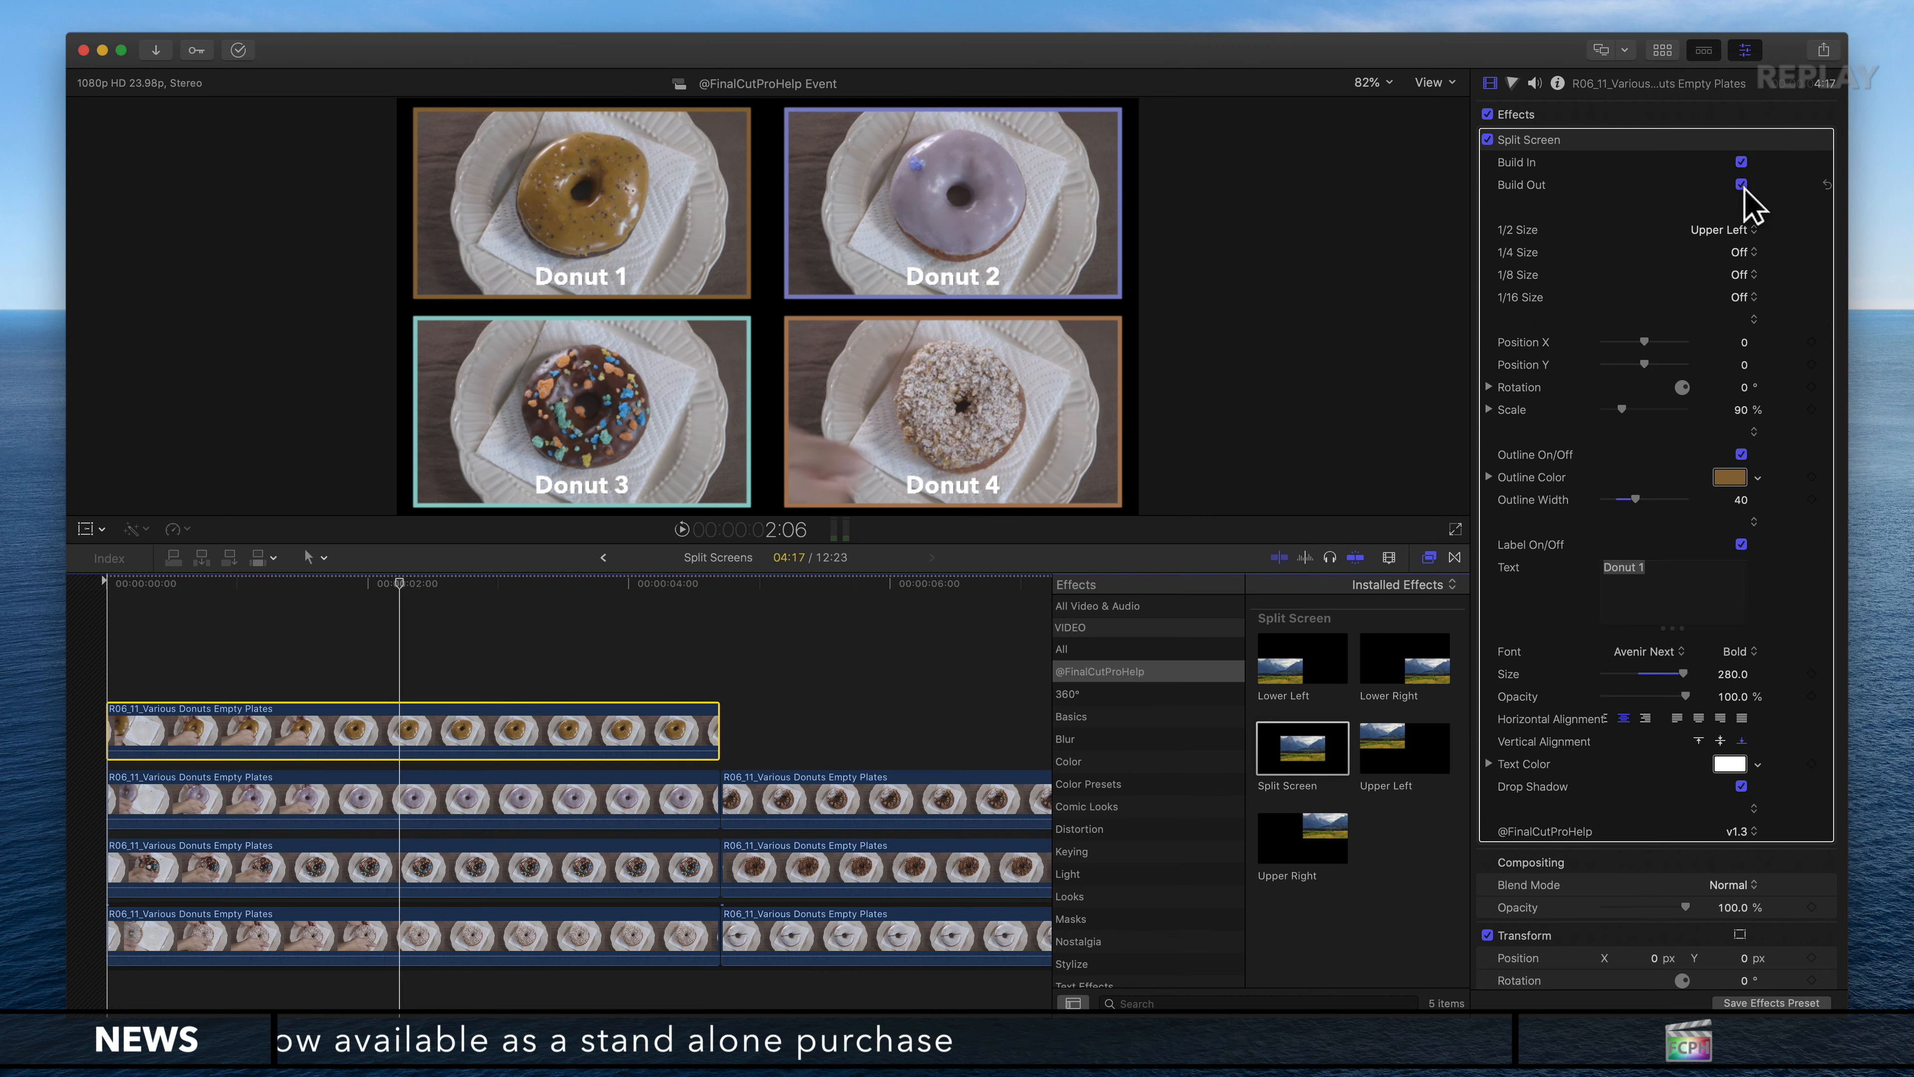
pyautogui.press('Home')
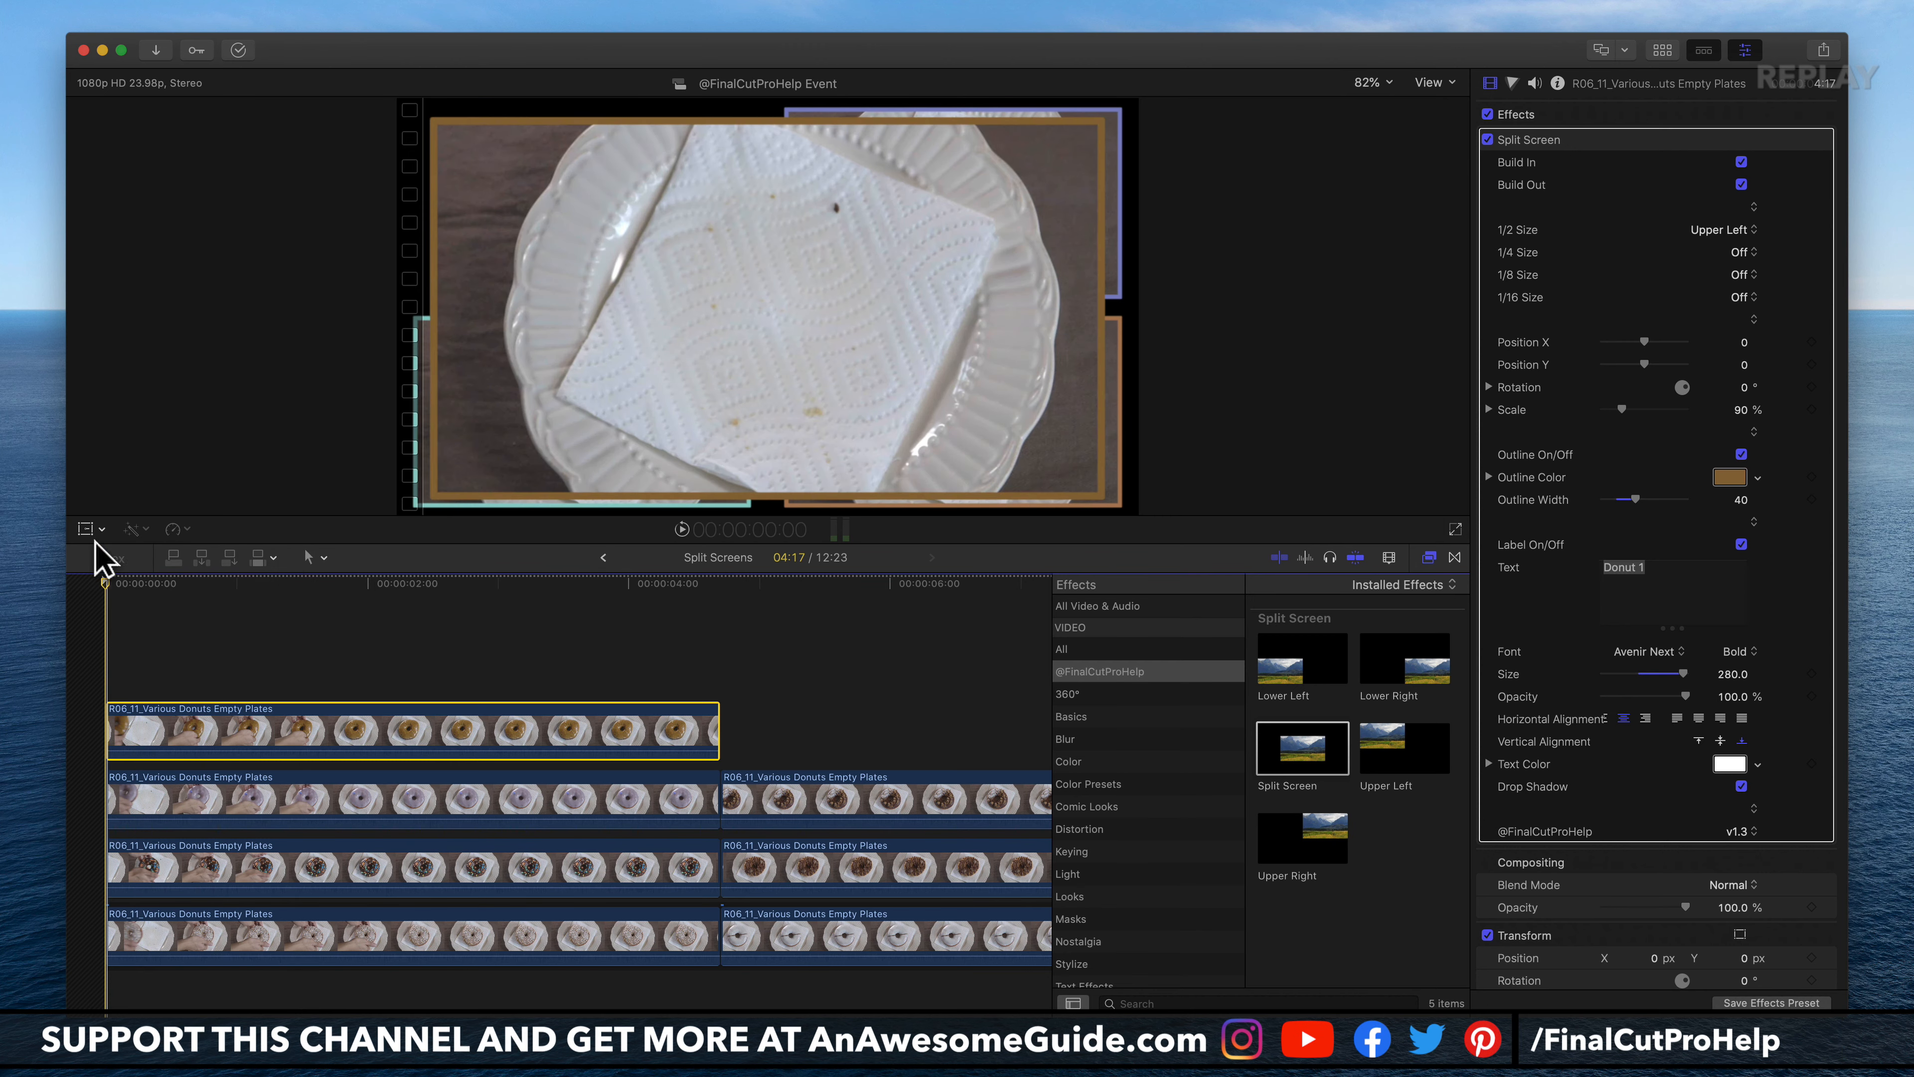
pyautogui.click(254, 583)
pyautogui.moveTo(254, 533); pyautogui.dragTo(413, 534)
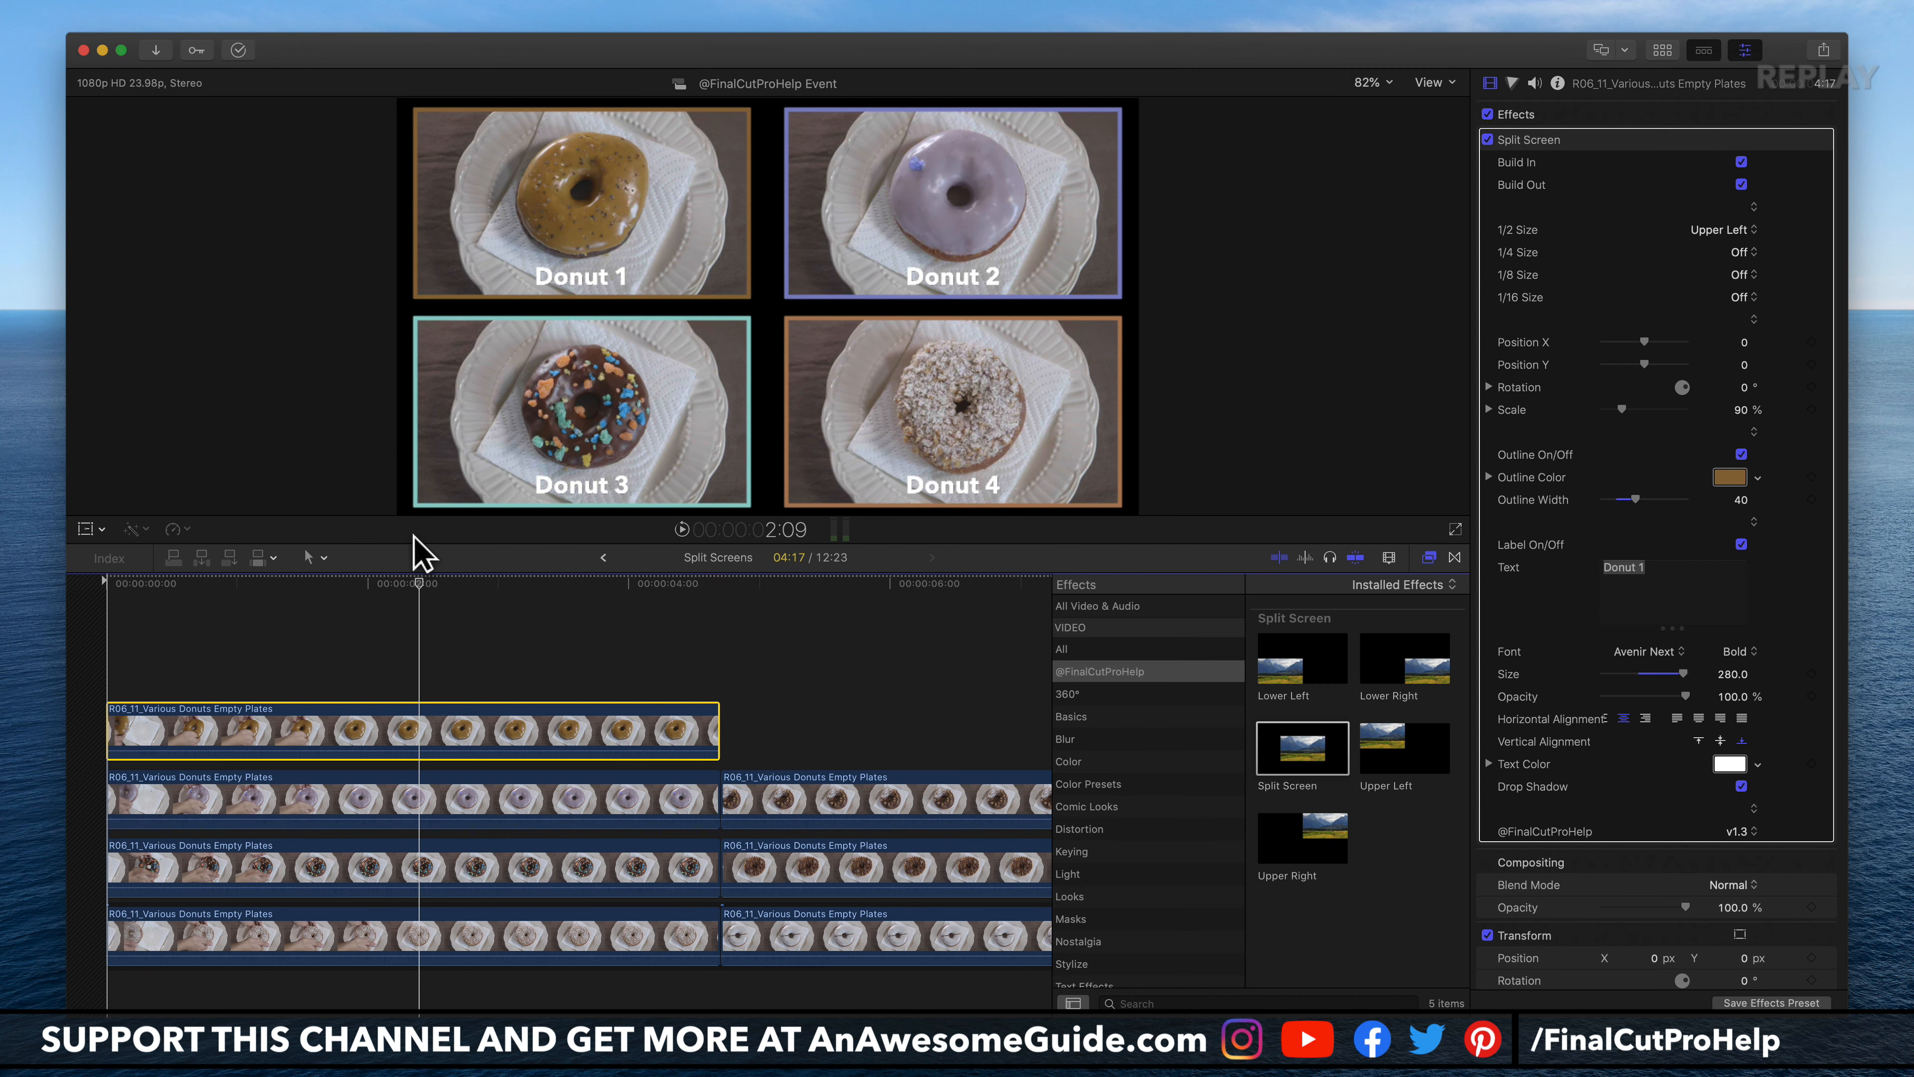